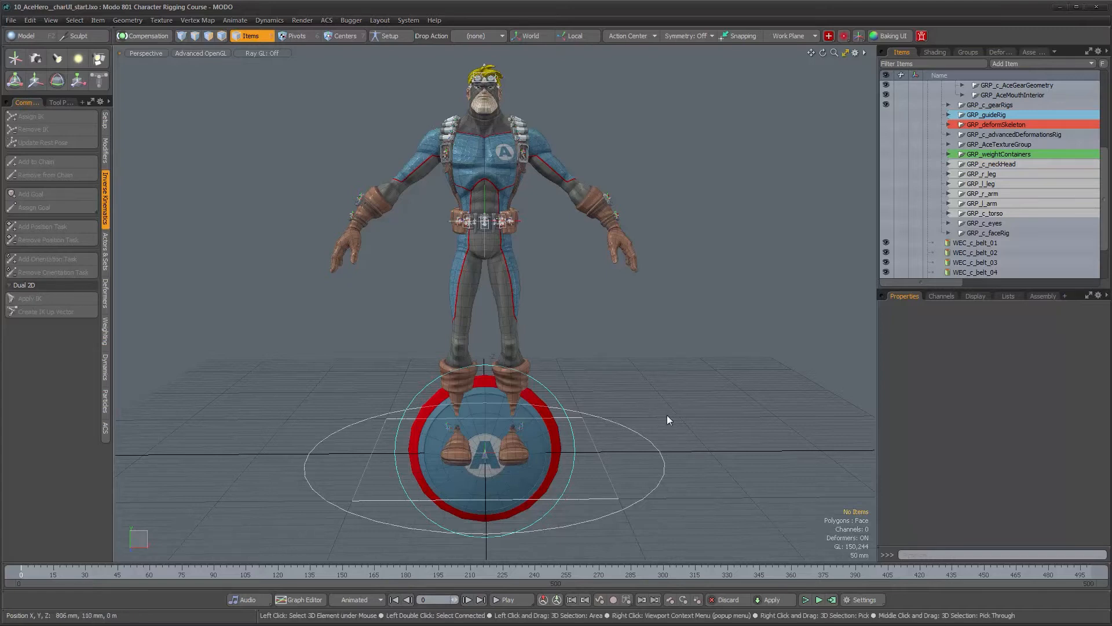
Try moving the shield with its CTL_c_shield control, undo the move and clear the selection.
{"action": "left_click_drag", "start_coordinate": [555, 424], "coordinate": [601, 435], "text": "alt"}
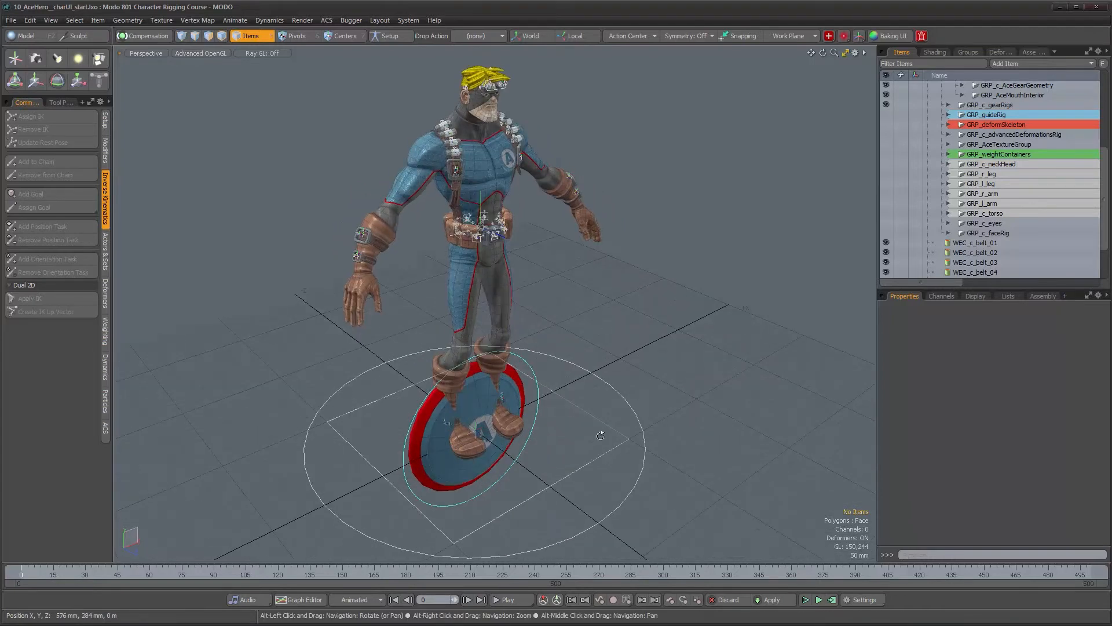
{"action": "left_click_drag", "start_coordinate": [592, 343], "coordinate": [551, 341], "text": "alt"}
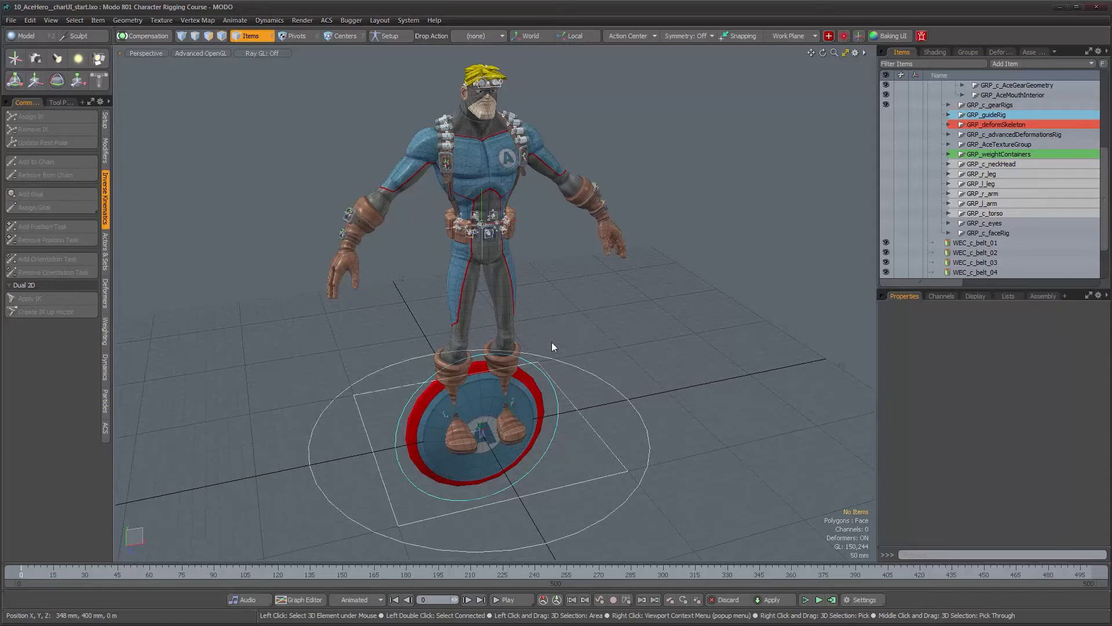
{"action": "left_click_drag", "start_coordinate": [499, 291], "coordinate": [497, 461], "text": "alt"}
{"action": "left_click", "coordinate": [549, 401]}
{"action": "key", "text": "y"}
{"action": "left_click_drag", "start_coordinate": [527, 421], "coordinate": [433, 314]}
{"action": "key", "text": "ctrl+z"}
{"action": "left_click_drag", "start_coordinate": [554, 353], "coordinate": [620, 356], "text": "alt"}
{"action": "key", "text": "space"}
{"action": "scroll", "coordinate": [965, 222], "scroll_direction": "up", "scroll_amount": 3}
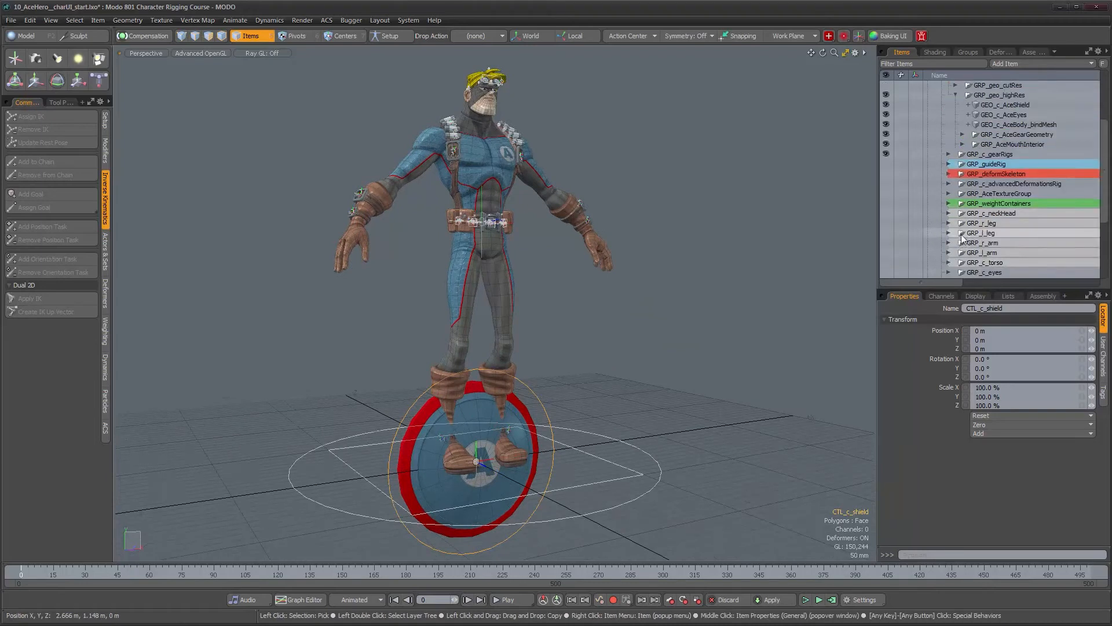
{"action": "left_click_drag", "start_coordinate": [525, 279], "coordinate": [488, 242], "text": "alt"}
{"action": "left_click_drag", "start_coordinate": [612, 312], "coordinate": [574, 318], "text": "alt"}
{"action": "left_click", "coordinate": [574, 323]}
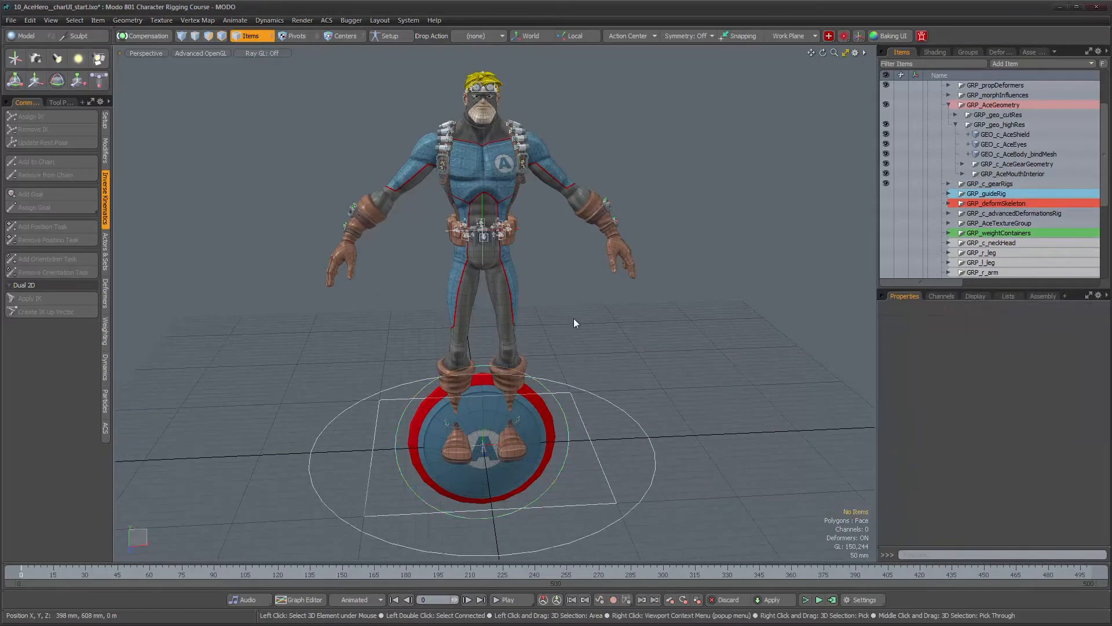
Parent the weight containers WEC_c_belt_01 through WEC_c_belt_08 under GRP_weightContainers and collapse that group.
{"action": "left_click_drag", "start_coordinate": [589, 314], "coordinate": [420, 346], "text": "alt"}
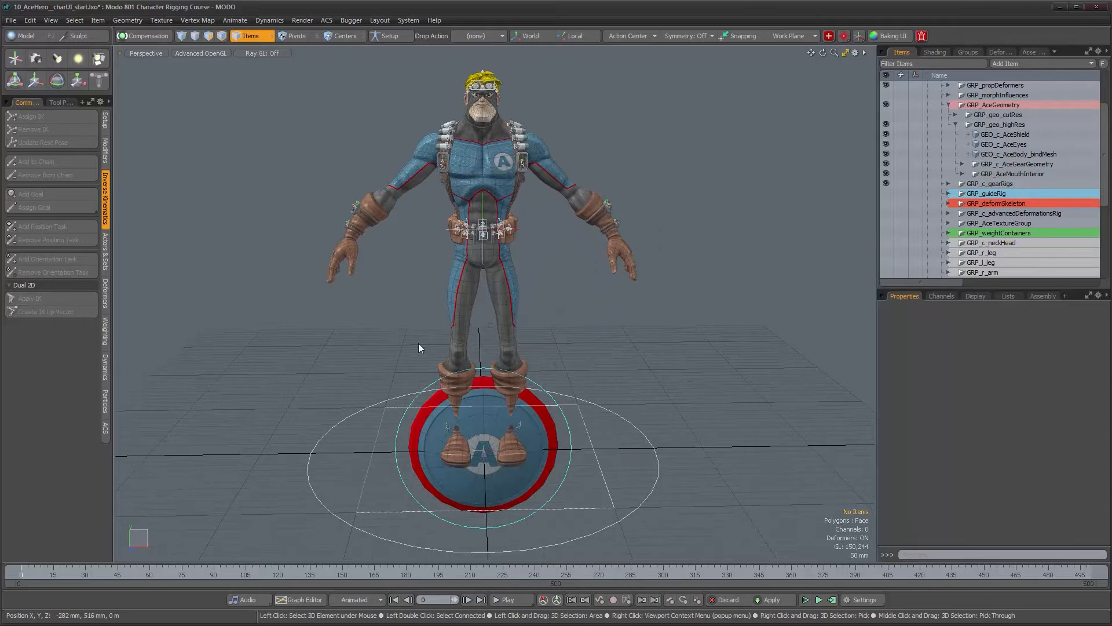
{"action": "scroll", "coordinate": [1106, 163], "scroll_direction": "down", "scroll_amount": 1}
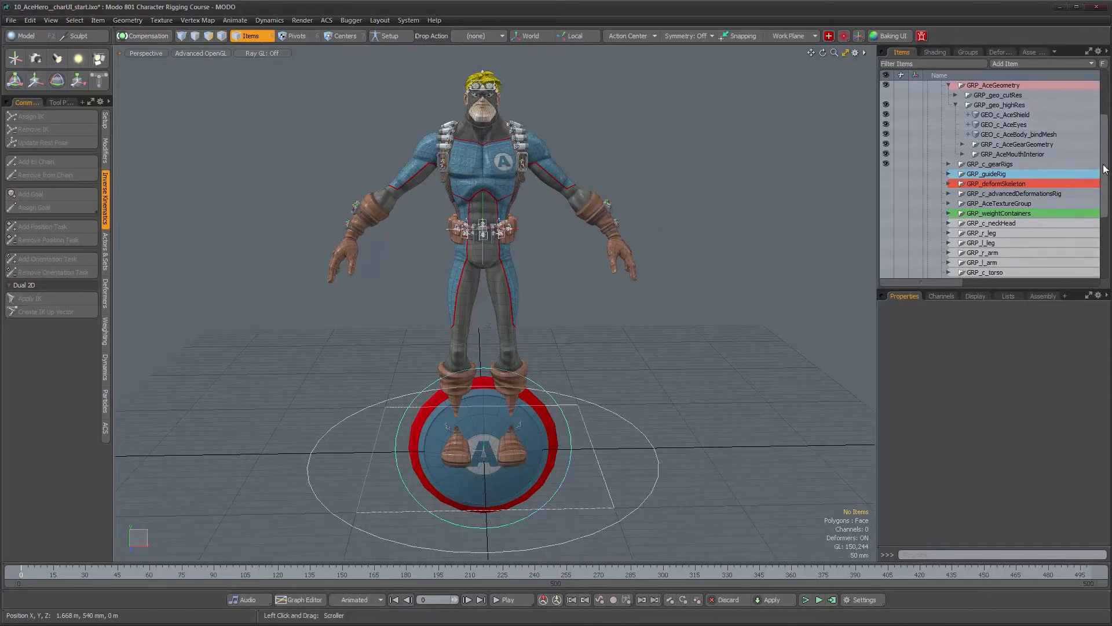
{"action": "scroll", "coordinate": [1107, 163], "scroll_direction": "down", "scroll_amount": 5}
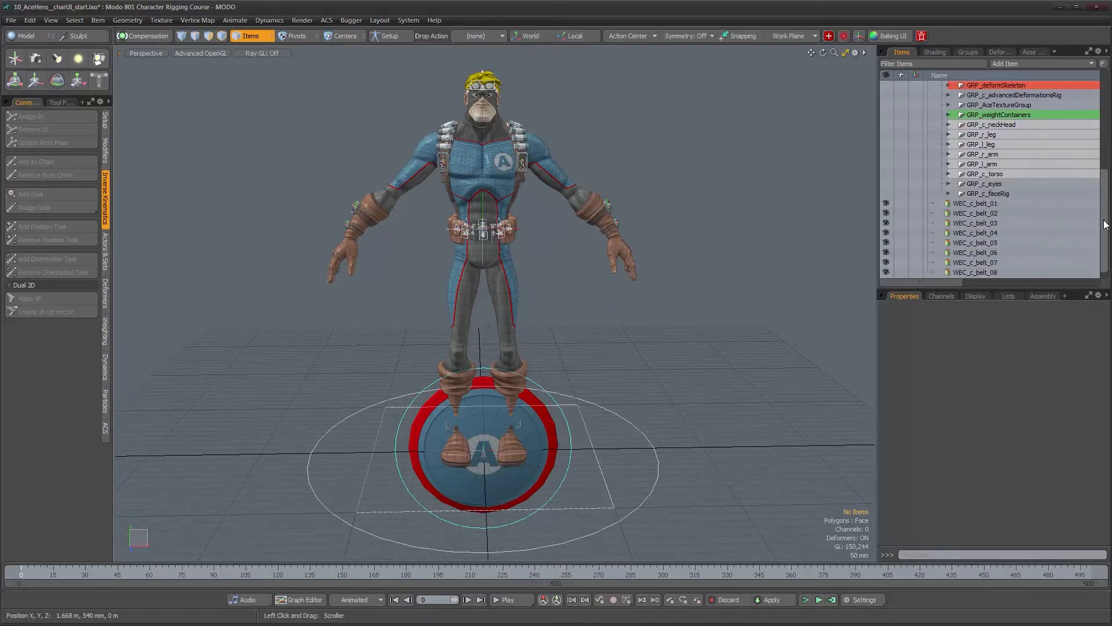
{"action": "left_click", "coordinate": [975, 203]}
{"action": "left_click", "coordinate": [975, 272], "text": "shift"}
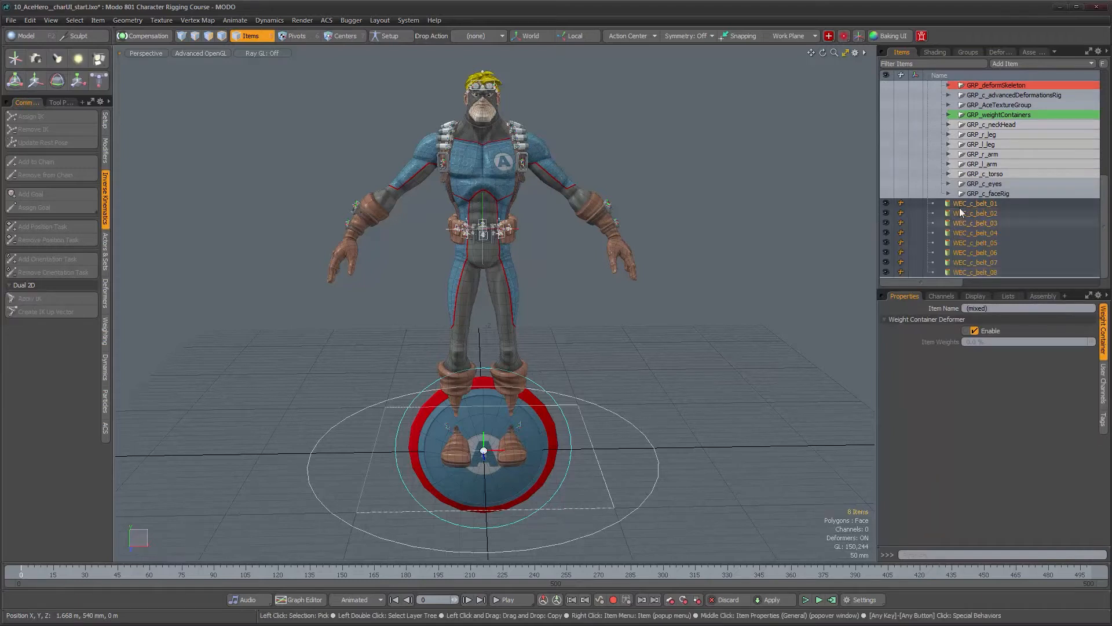
{"action": "left_click_drag", "start_coordinate": [958, 203], "coordinate": [988, 120]}
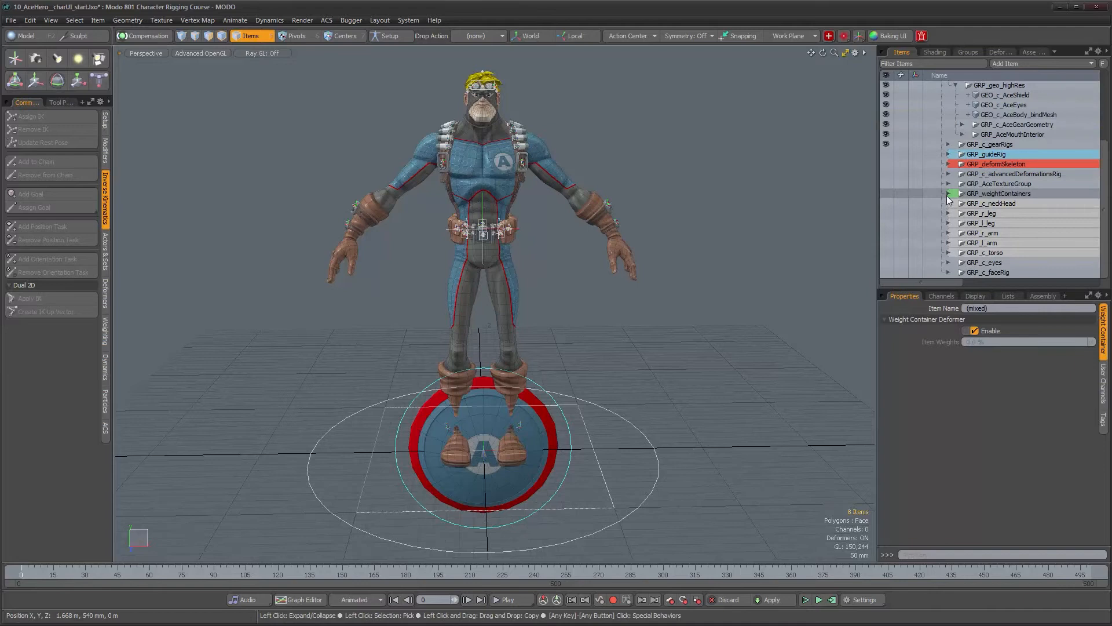
{"action": "scroll", "coordinate": [1000, 215], "scroll_direction": "down", "scroll_amount": 2}
{"action": "mouse_move", "coordinate": [1107, 161]}
{"action": "left_mouse_down"}
{"action": "mouse_move", "coordinate": [1107, 191]}
{"action": "mouse_move", "coordinate": [1107, 139]}
{"action": "left_mouse_up"}
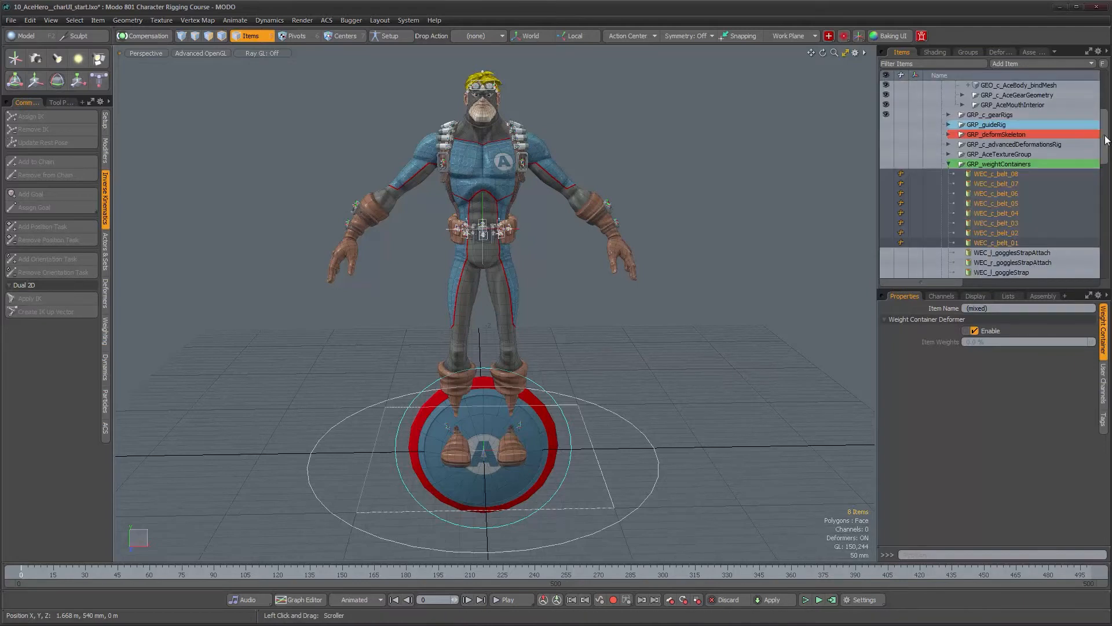
{"action": "left_click", "coordinate": [949, 165]}
Examine the loose belt influences and weight containers in the deformer list, including the items inside GINF_c_belt_08.
{"action": "left_click", "coordinate": [997, 53]}
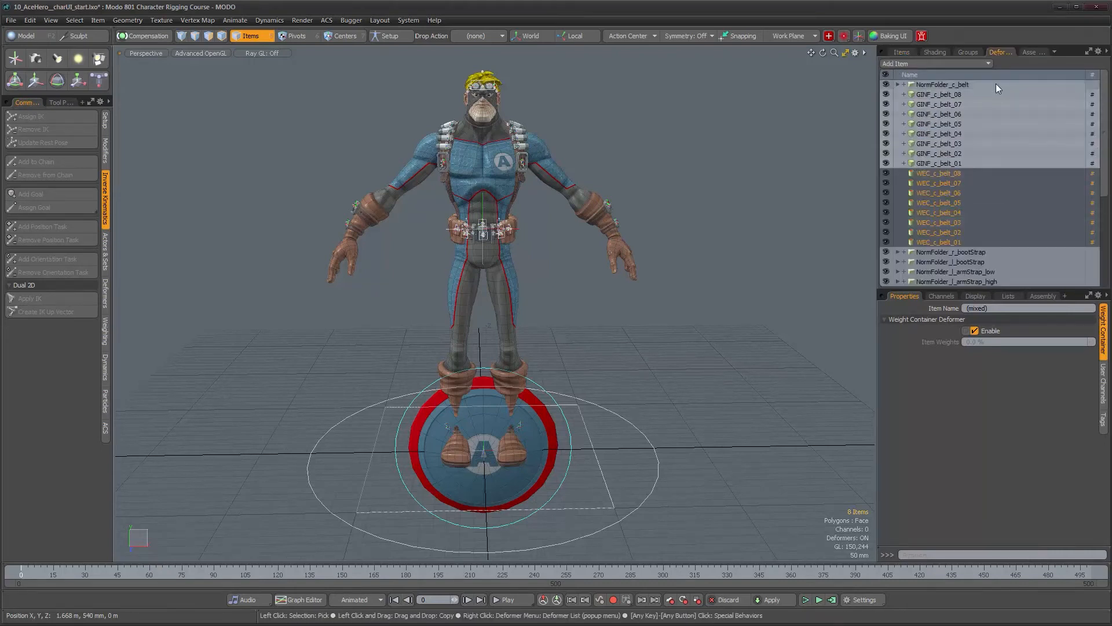
{"action": "left_click_drag", "start_coordinate": [1104, 118], "coordinate": [1109, 231]}
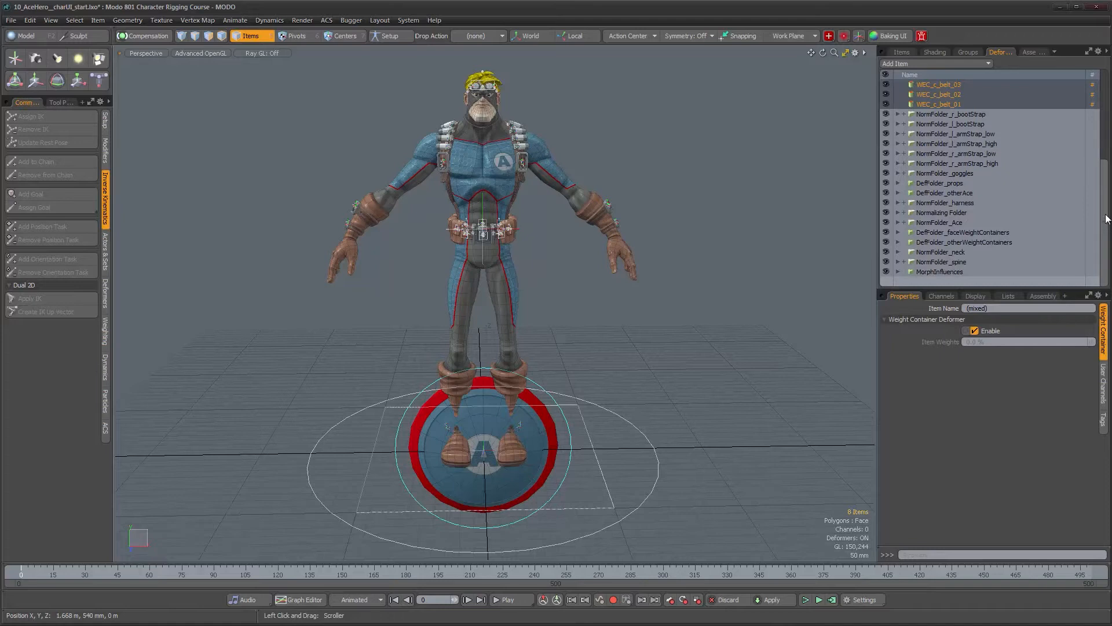
{"action": "left_click_drag", "start_coordinate": [1107, 219], "coordinate": [1105, 113]}
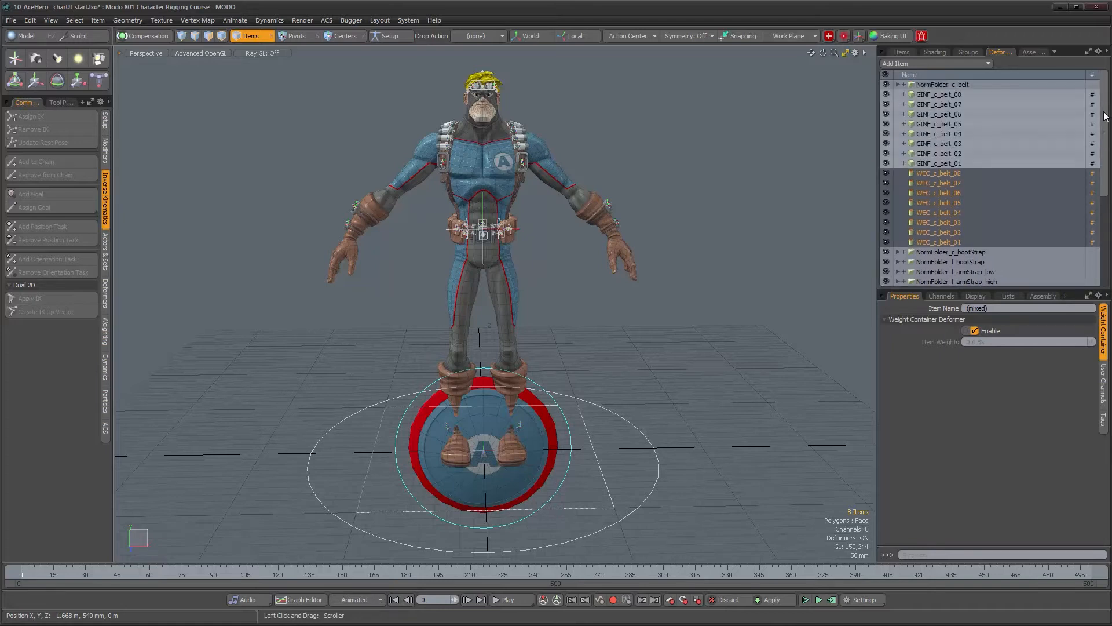
{"action": "left_click", "coordinate": [943, 96]}
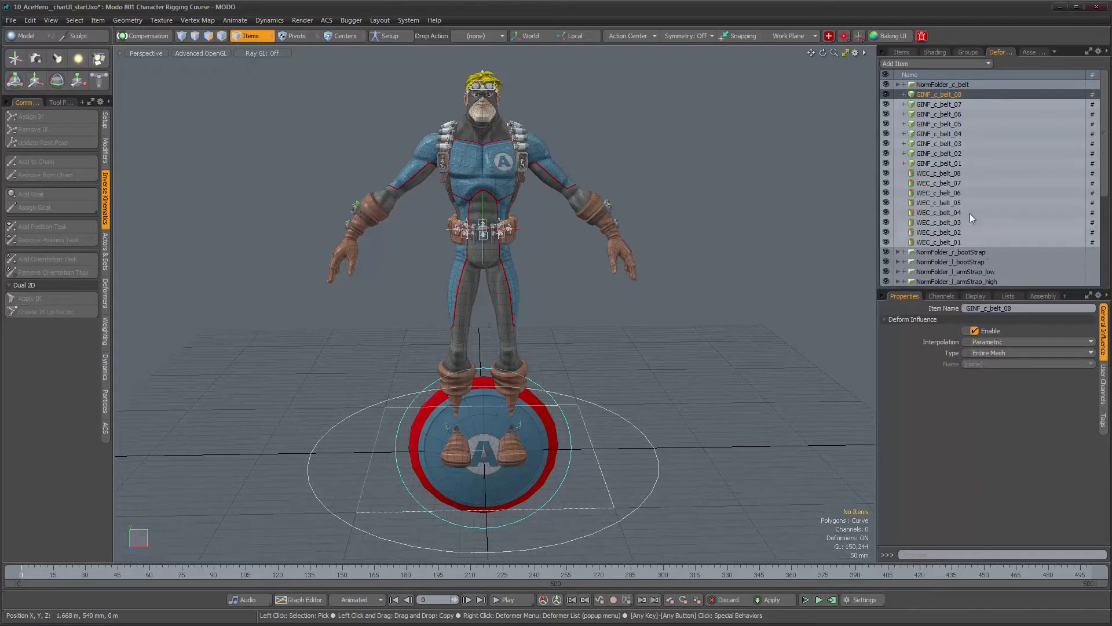
{"action": "left_click", "coordinate": [949, 163]}
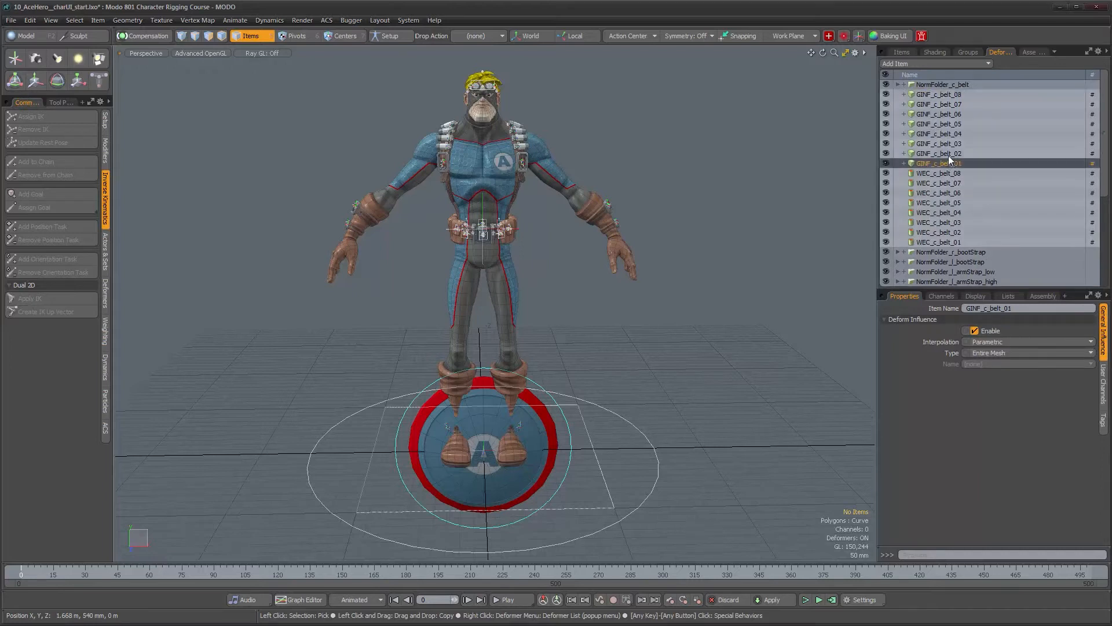
{"action": "left_click", "coordinate": [939, 94]}
{"action": "left_click", "coordinate": [903, 94]}
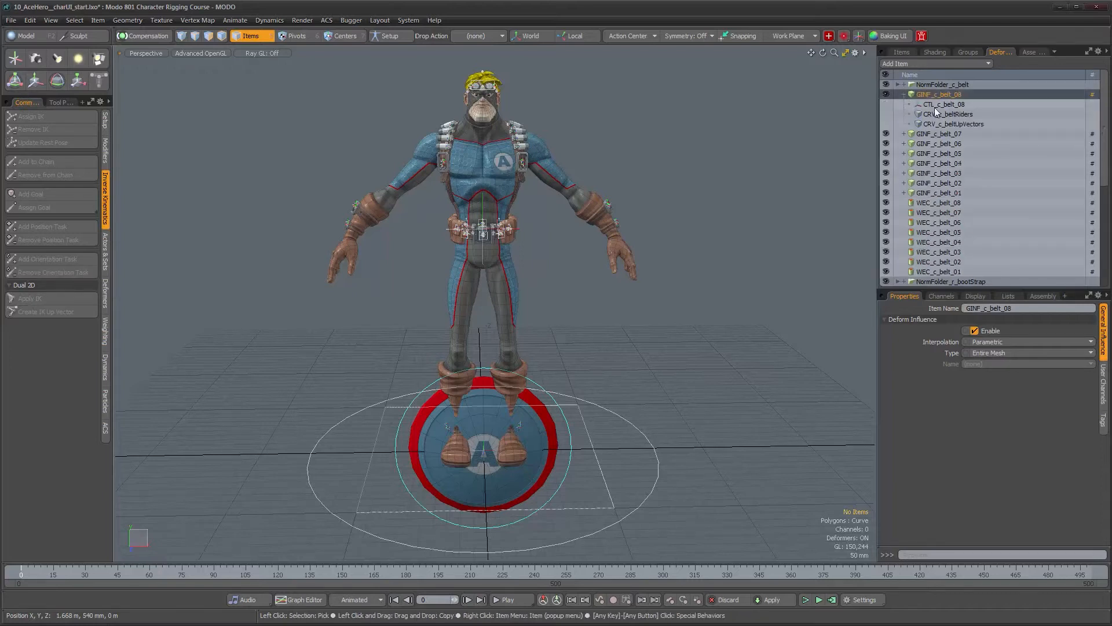
{"action": "left_click", "coordinate": [904, 94]}
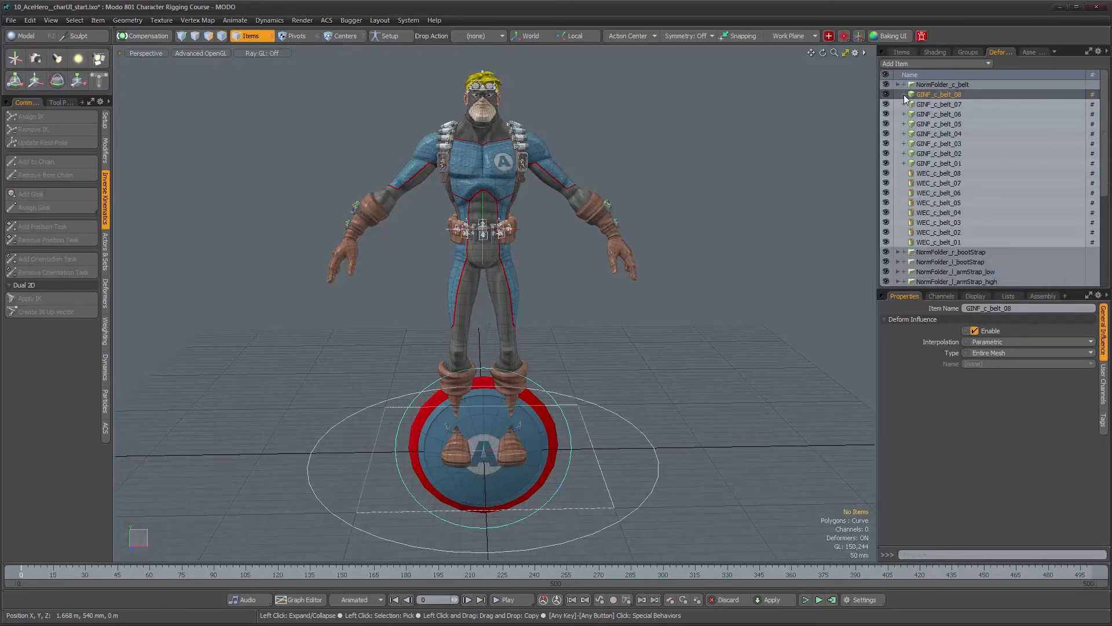
Add a deform folder, place it below NormFolder_c_belt and rename it DefFolder_c_beltRig.
{"action": "left_click", "coordinate": [965, 65]}
{"action": "mouse_move", "coordinate": [966, 65]}
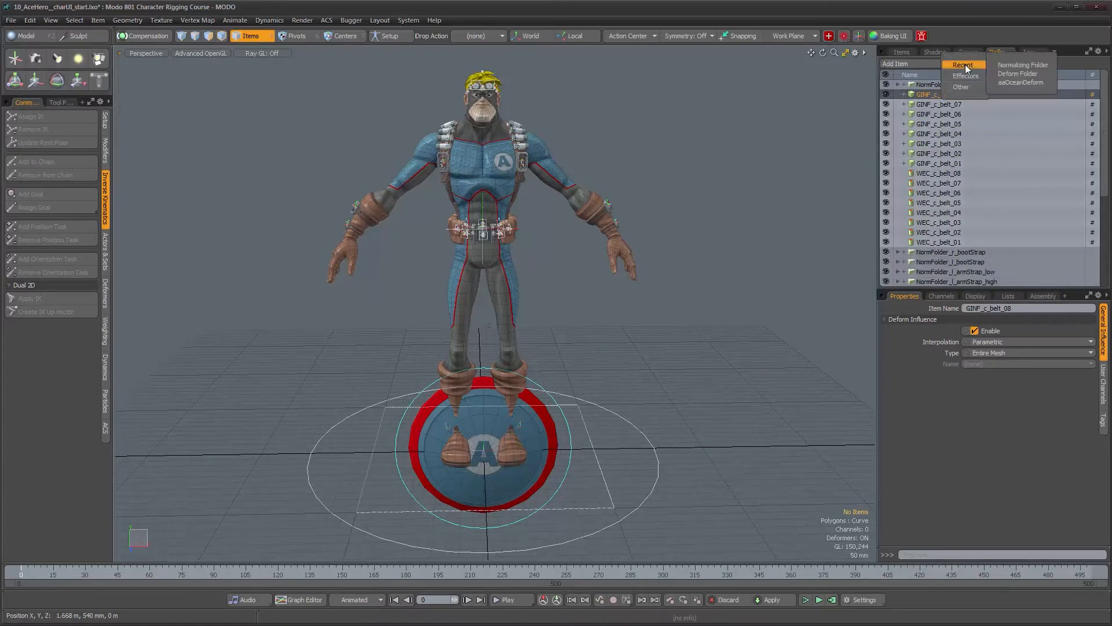
{"action": "left_click", "coordinate": [1023, 74]}
{"action": "left_click_drag", "start_coordinate": [941, 84], "coordinate": [933, 96]}
{"action": "double_click", "coordinate": [934, 95]}
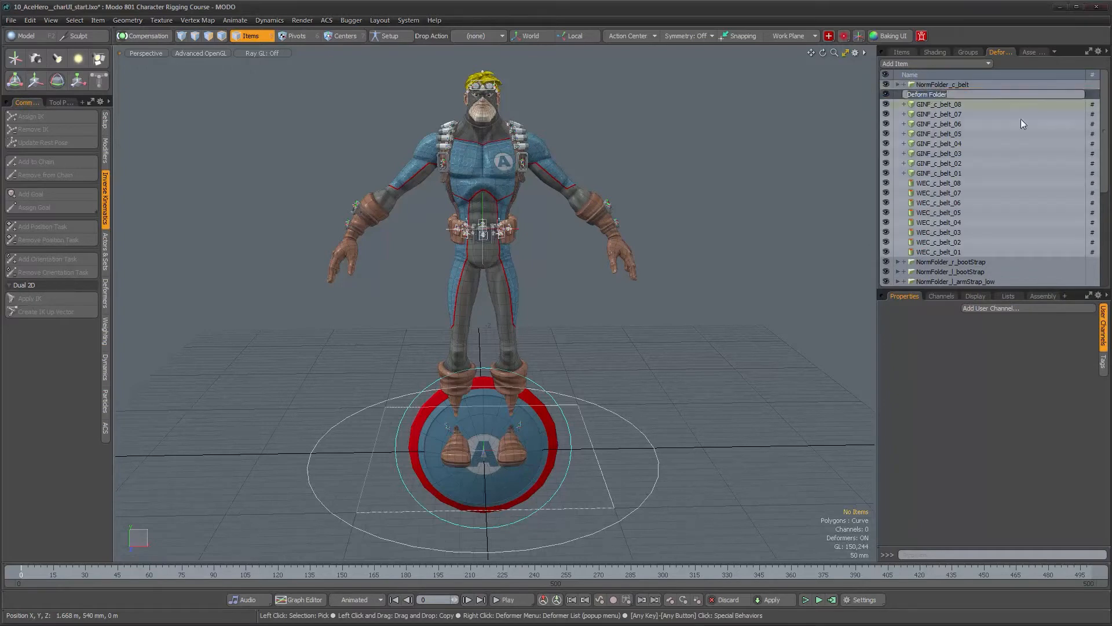
{"action": "type", "text": "DefFolder_c_beltRig"}
{"action": "key", "text": "Return"}
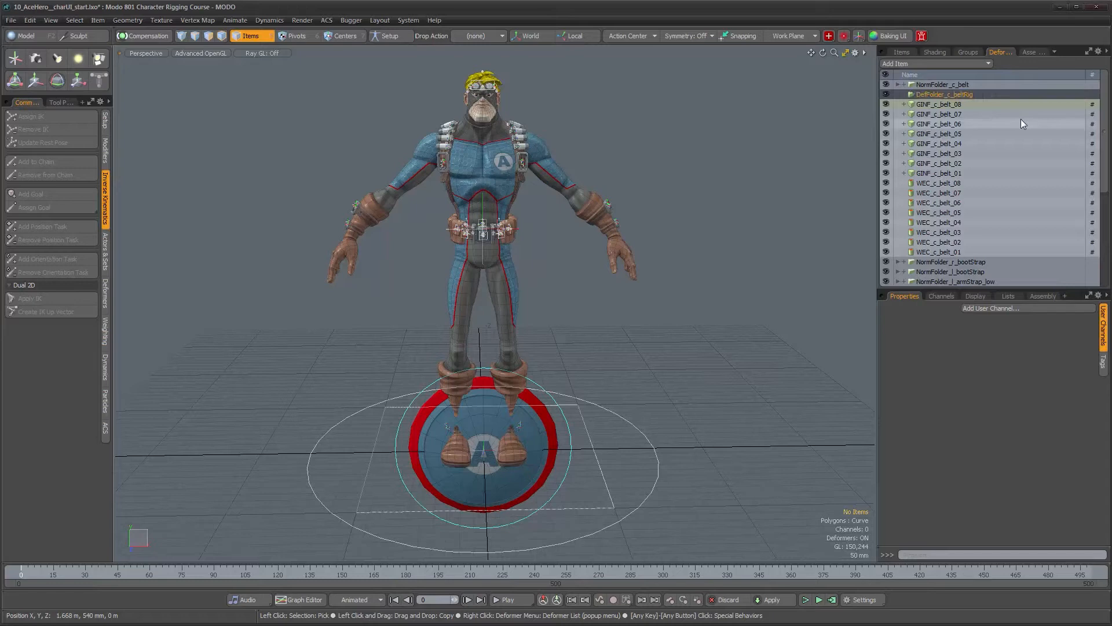
Move the GINF_c_belt_01 to 08 influences and the WEC_c_belt_01 to 08 weight containers into DefFolder_c_beltRig.
{"action": "left_click", "coordinate": [932, 105]}
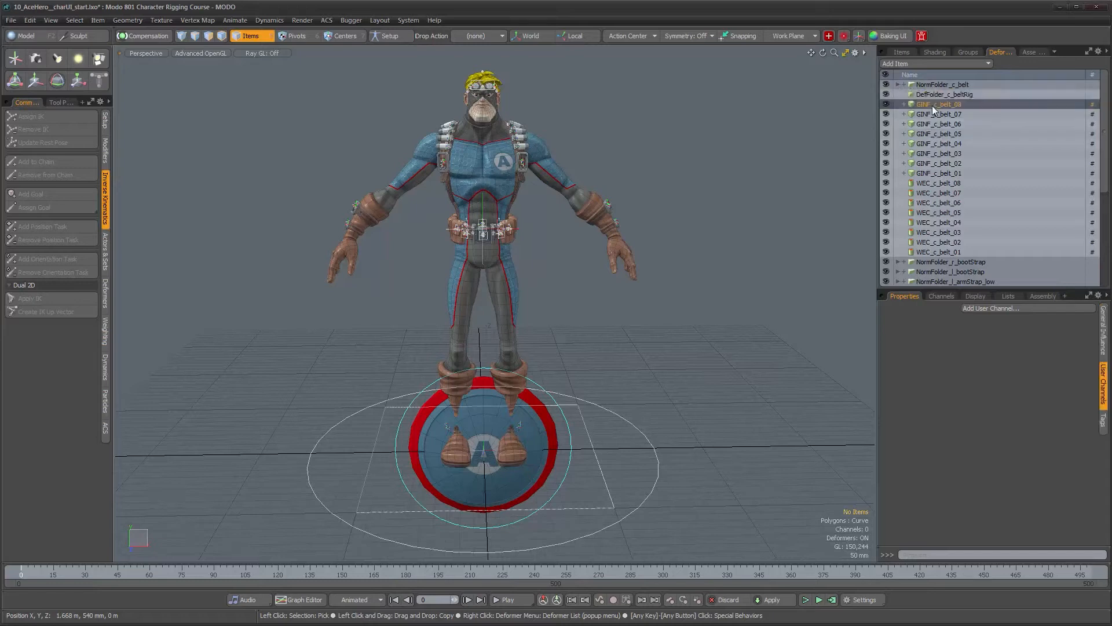
{"action": "left_click", "coordinate": [931, 171], "text": "shift"}
{"action": "left_click_drag", "start_coordinate": [927, 113], "coordinate": [929, 95]}
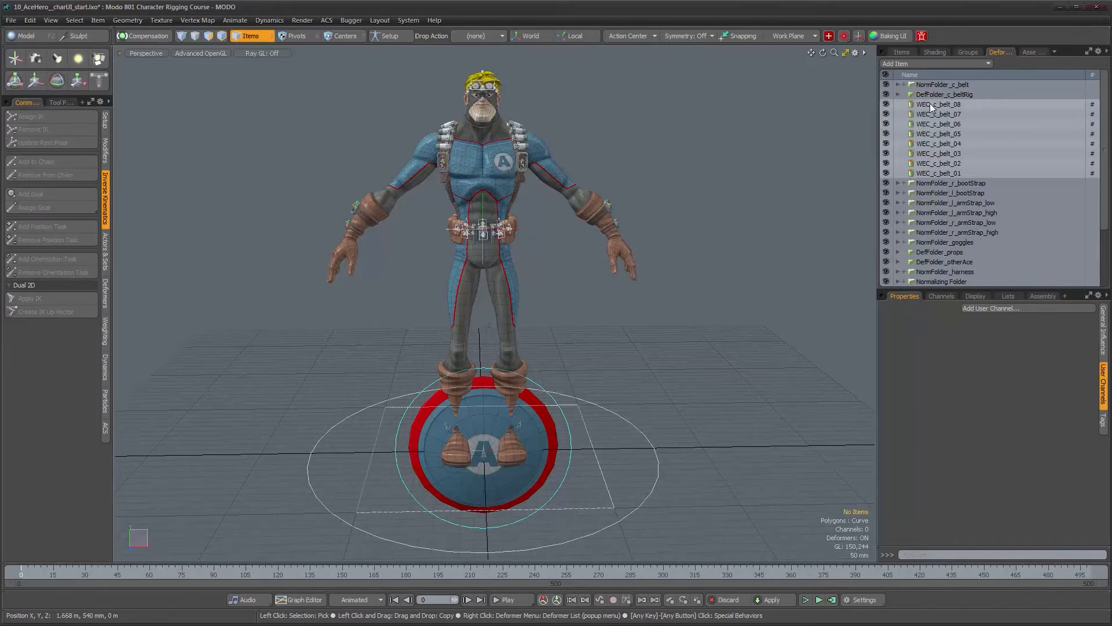
{"action": "left_click", "coordinate": [930, 103]}
{"action": "left_click_drag", "start_coordinate": [927, 124], "coordinate": [929, 95]}
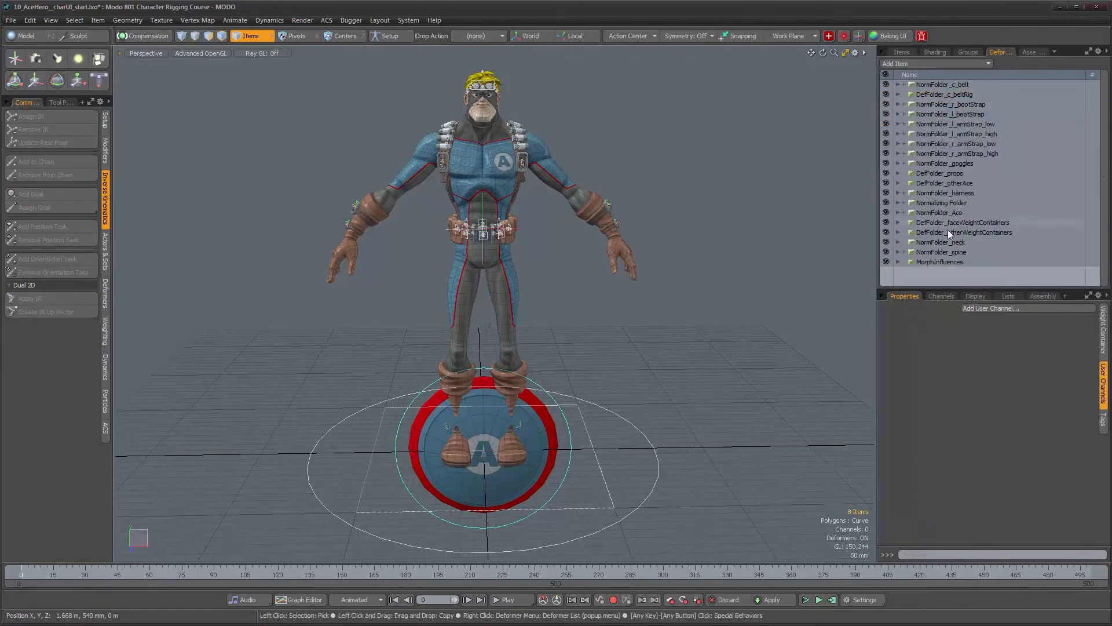
{"action": "left_click", "coordinate": [756, 259]}
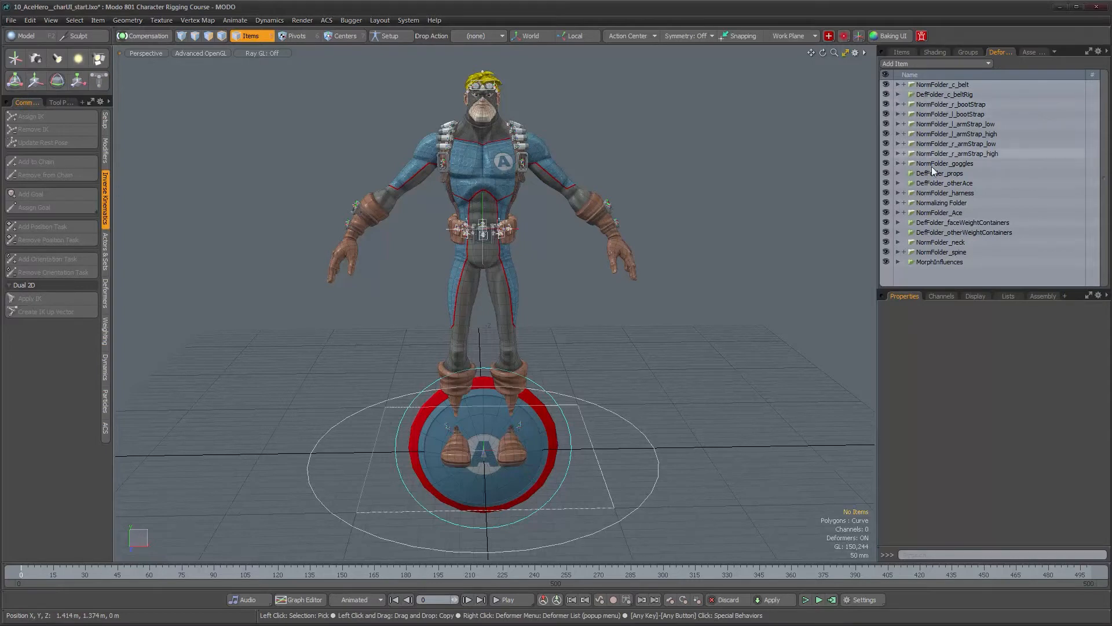
Show the schematic below the 3D view and review the list of rig workspaces.
{"action": "left_click_drag", "start_coordinate": [640, 325], "coordinate": [573, 361], "text": "alt"}
{"action": "left_click_drag", "start_coordinate": [713, 370], "coordinate": [608, 335], "text": "alt"}
{"action": "key", "text": "KP_0"}
{"action": "left_click_drag", "start_coordinate": [393, 394], "coordinate": [375, 422], "text": "alt"}
{"action": "left_click", "coordinate": [333, 374]}
{"action": "mouse_move", "coordinate": [332, 374]}
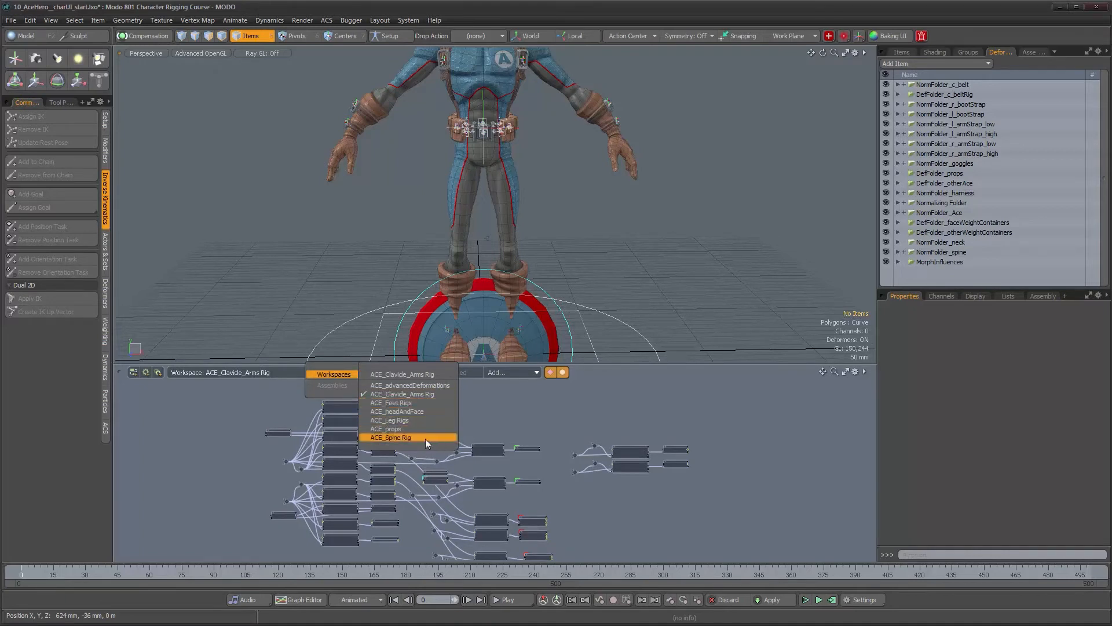
{"action": "left_click", "coordinate": [517, 419]}
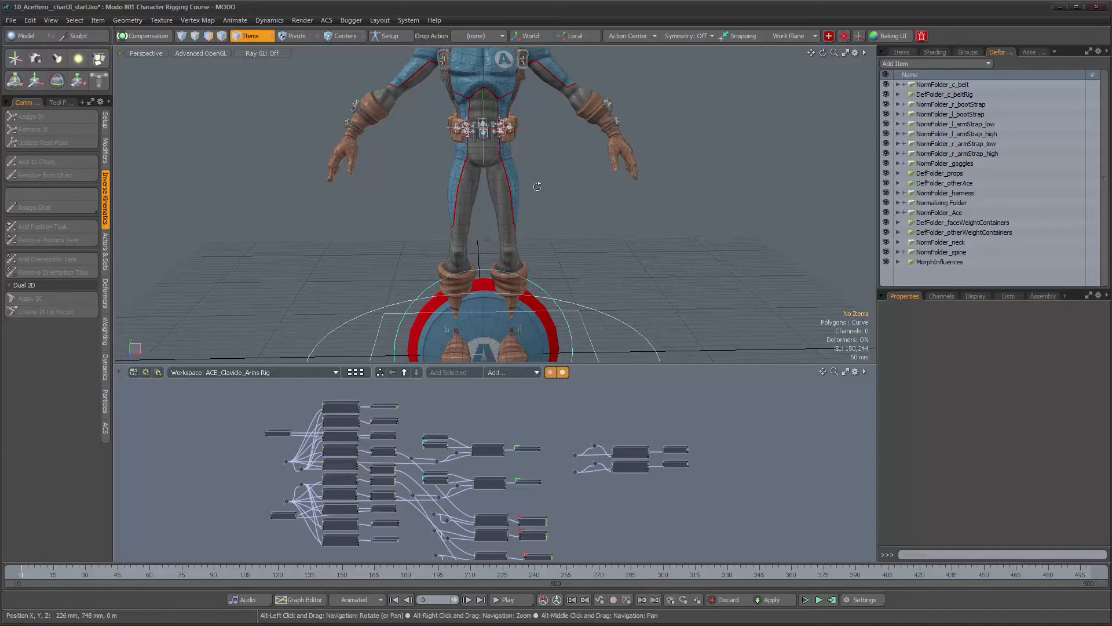
Examine the ACE_Clavicle_Arms Rig schematic, selecting the right arm's weight math node and tracing its links to the constraints.
{"action": "scroll", "coordinate": [535, 186], "scroll_direction": "down", "scroll_amount": 2}
{"action": "middle_click_drag", "start_coordinate": [506, 195], "coordinate": [492, 227], "text": "alt"}
{"action": "mouse_move", "coordinate": [498, 215]}
{"action": "left_mouse_down", "text": "alt"}
{"action": "mouse_move", "coordinate": [547, 211]}
{"action": "mouse_move", "coordinate": [502, 208]}
{"action": "left_mouse_up", "text": "alt"}
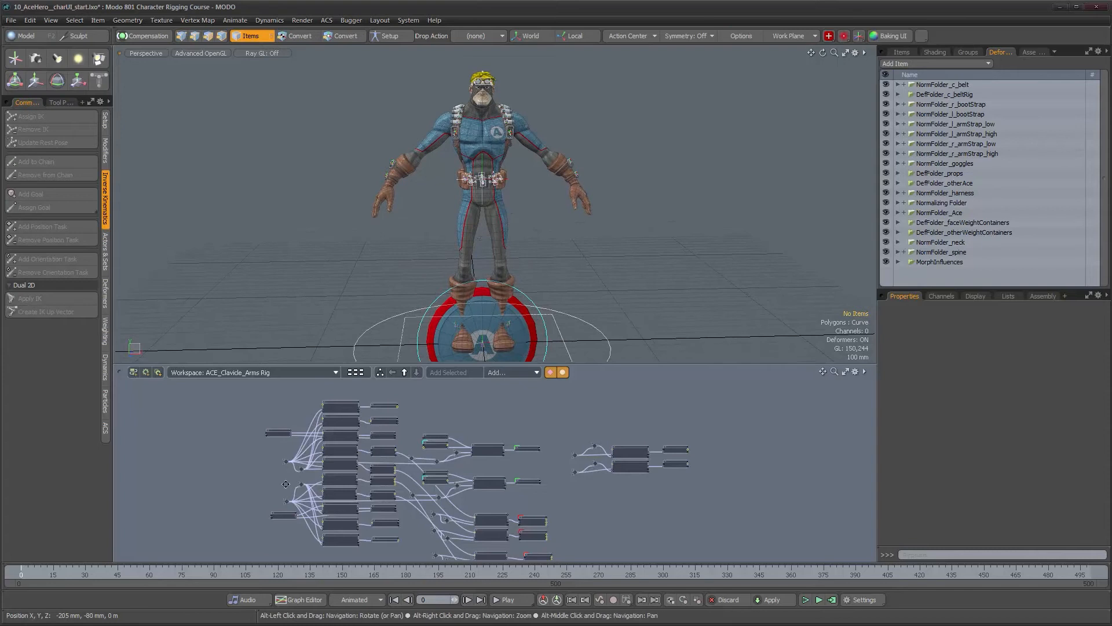
{"action": "scroll", "coordinate": [421, 481], "scroll_direction": "up", "scroll_amount": 5}
{"action": "right_click_drag", "start_coordinate": [421, 481], "coordinate": [430, 482], "text": "alt"}
{"action": "left_click_drag", "start_coordinate": [367, 446], "coordinate": [465, 518], "text": "alt"}
{"action": "right_click_drag", "start_coordinate": [455, 482], "coordinate": [428, 479], "text": "alt"}
{"action": "left_click", "coordinate": [402, 439]}
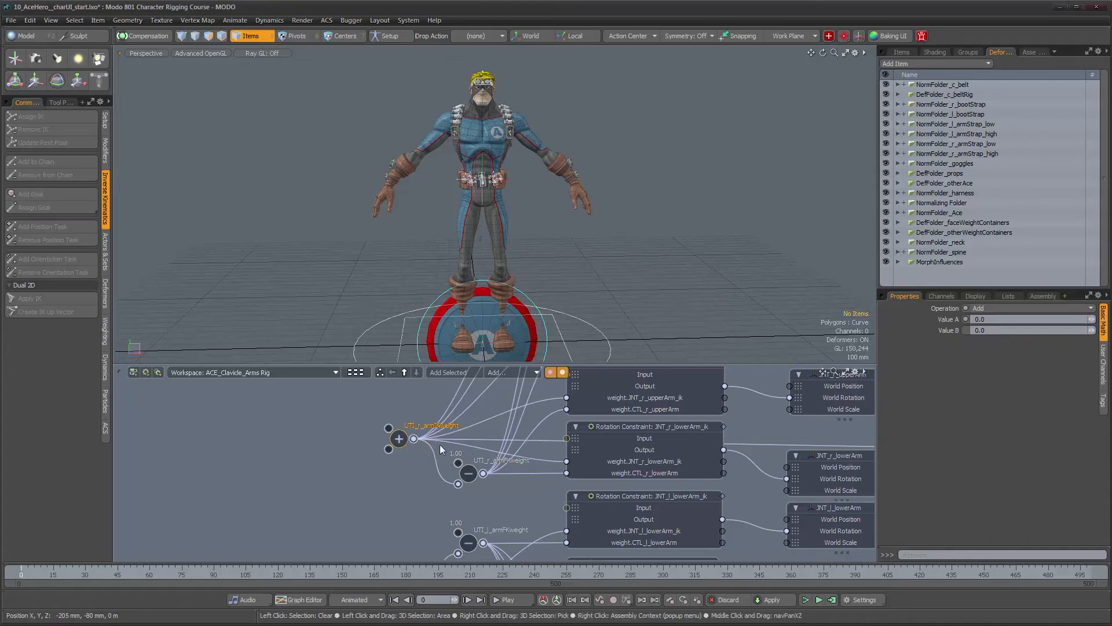
{"action": "left_click_drag", "start_coordinate": [424, 524], "coordinate": [414, 498], "text": "alt"}
{"action": "scroll", "coordinate": [417, 497], "scroll_direction": "down", "scroll_amount": 2}
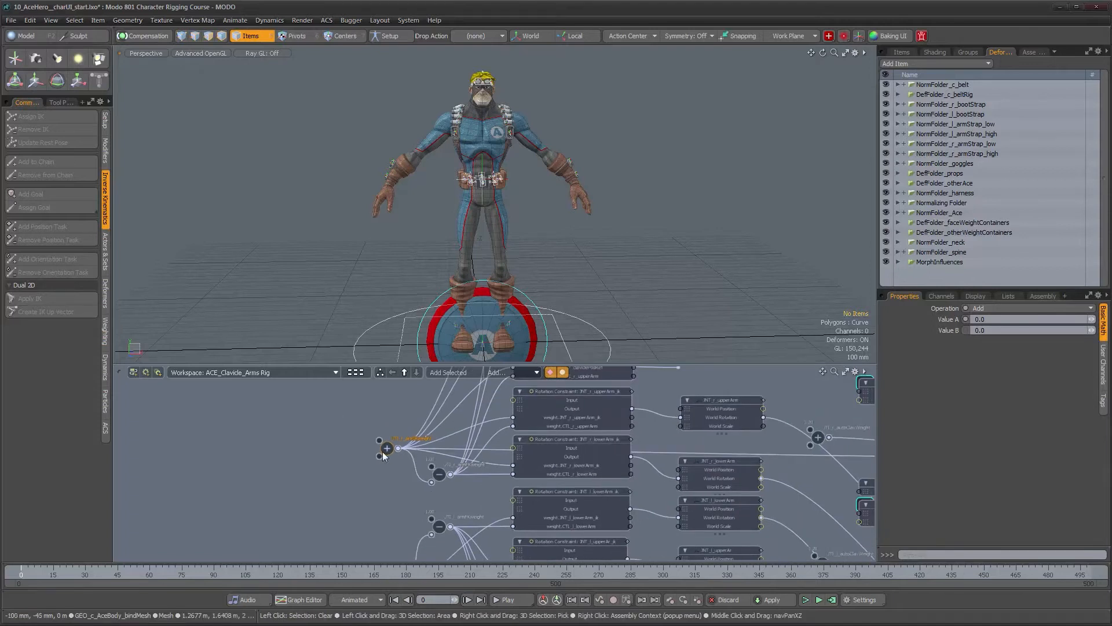
{"action": "right_click_drag", "start_coordinate": [571, 478], "coordinate": [551, 477], "text": "alt"}
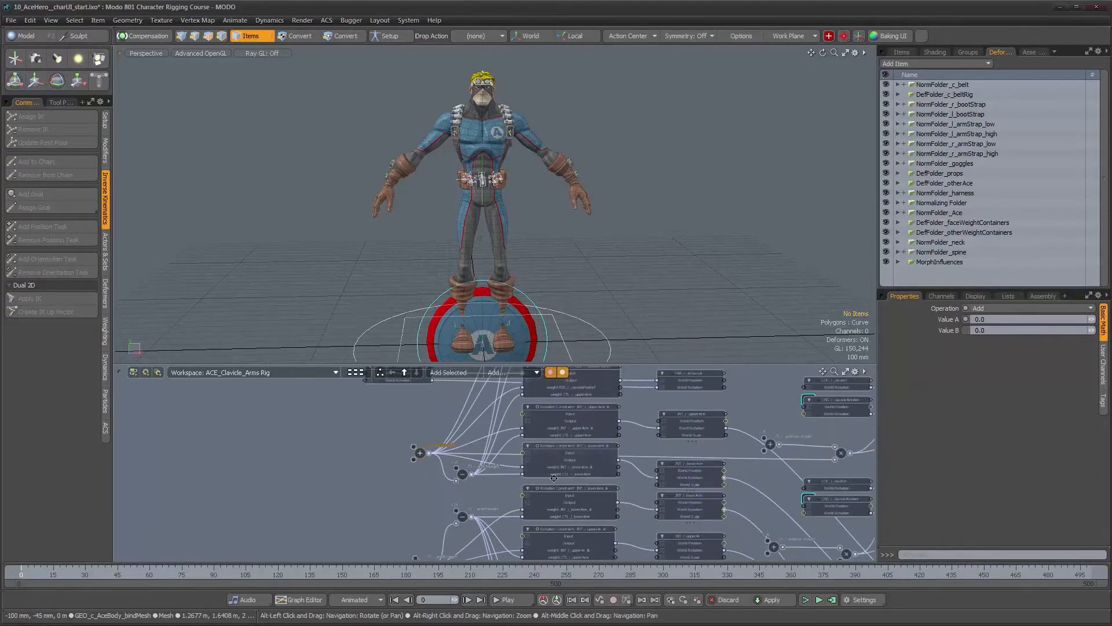
{"action": "left_click_drag", "start_coordinate": [770, 468], "coordinate": [505, 450], "text": "alt"}
{"action": "right_click_drag", "start_coordinate": [505, 450], "coordinate": [466, 465], "text": "alt"}
{"action": "left_click_drag", "start_coordinate": [466, 466], "coordinate": [568, 514], "text": "alt"}
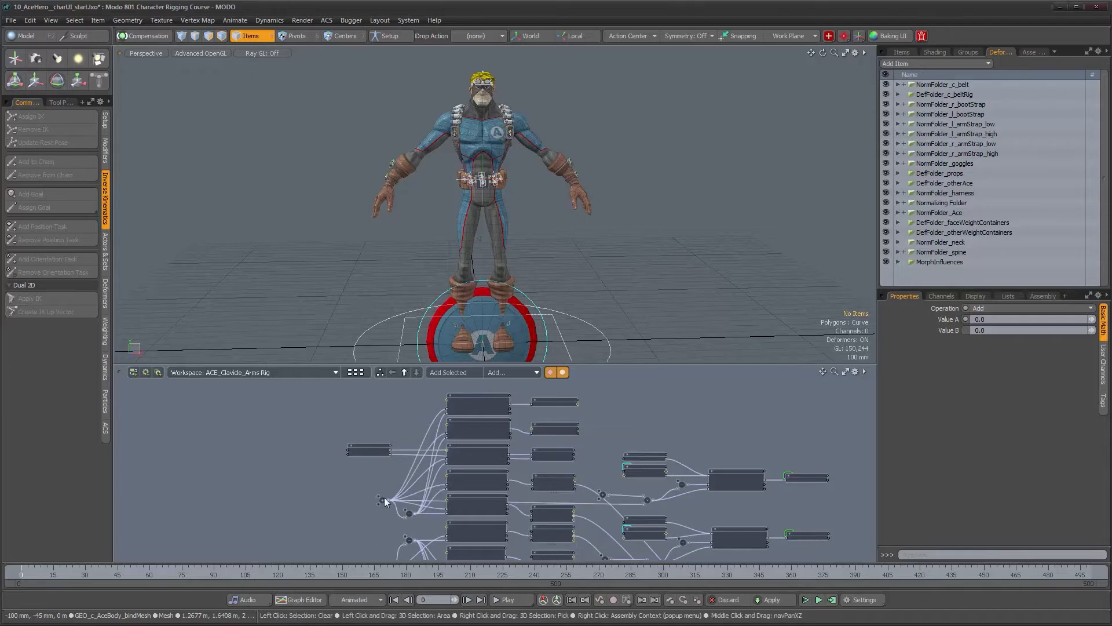
Return to the scene's item list and collapse the GRP_AceGeometry group.
{"action": "key", "text": "alt"}
{"action": "left_click_drag", "start_coordinate": [485, 234], "coordinate": [556, 272], "text": "alt"}
{"action": "left_click_drag", "start_coordinate": [556, 273], "coordinate": [635, 231], "text": "alt+shift"}
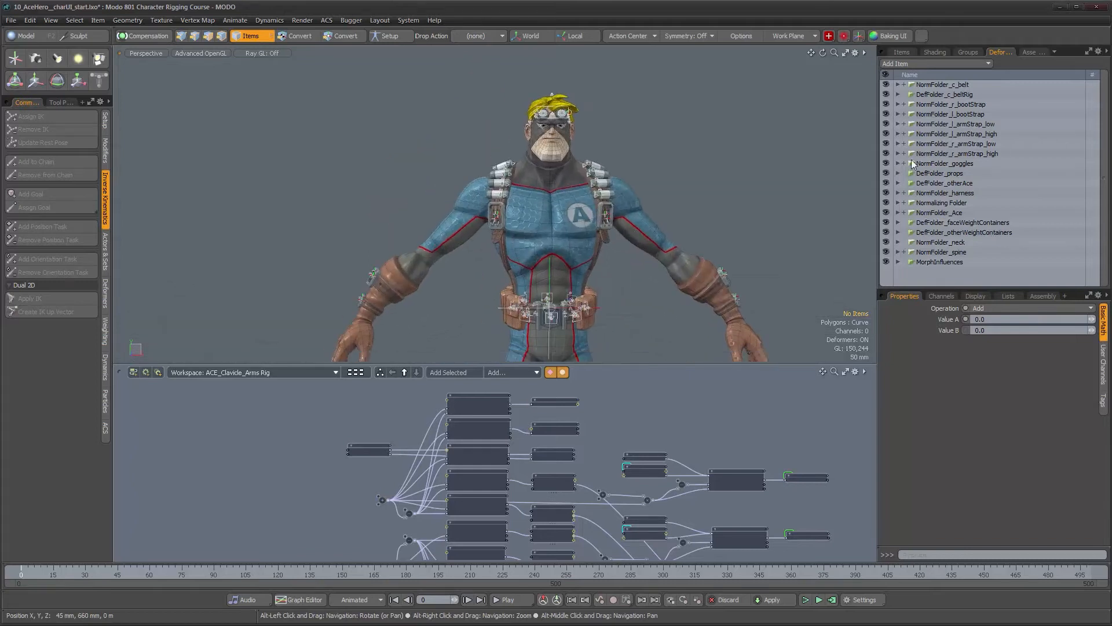
{"action": "left_click", "coordinate": [902, 52]}
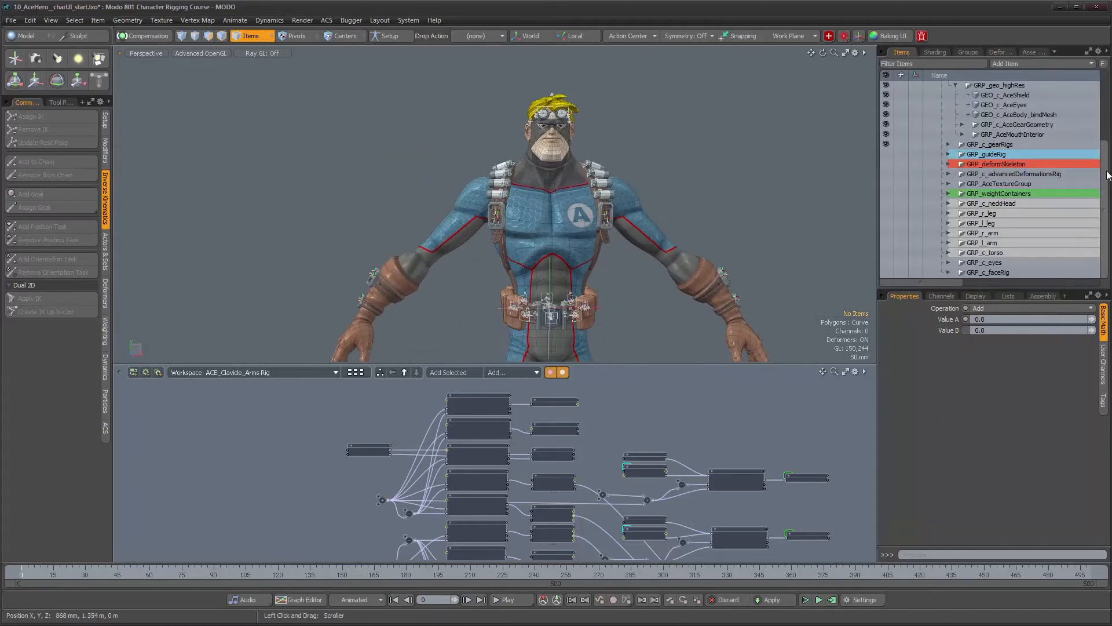
{"action": "scroll", "coordinate": [1013, 174], "scroll_direction": "up", "scroll_amount": 3}
{"action": "left_click", "coordinate": [949, 135]}
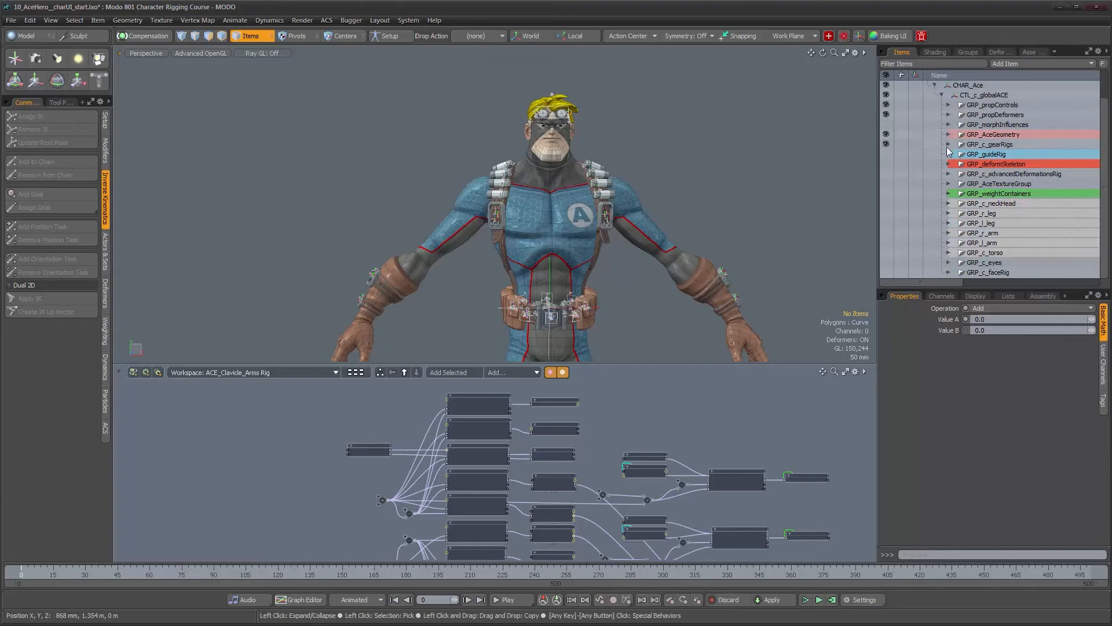
{"action": "scroll", "coordinate": [978, 160], "scroll_direction": "up", "scroll_amount": 3}
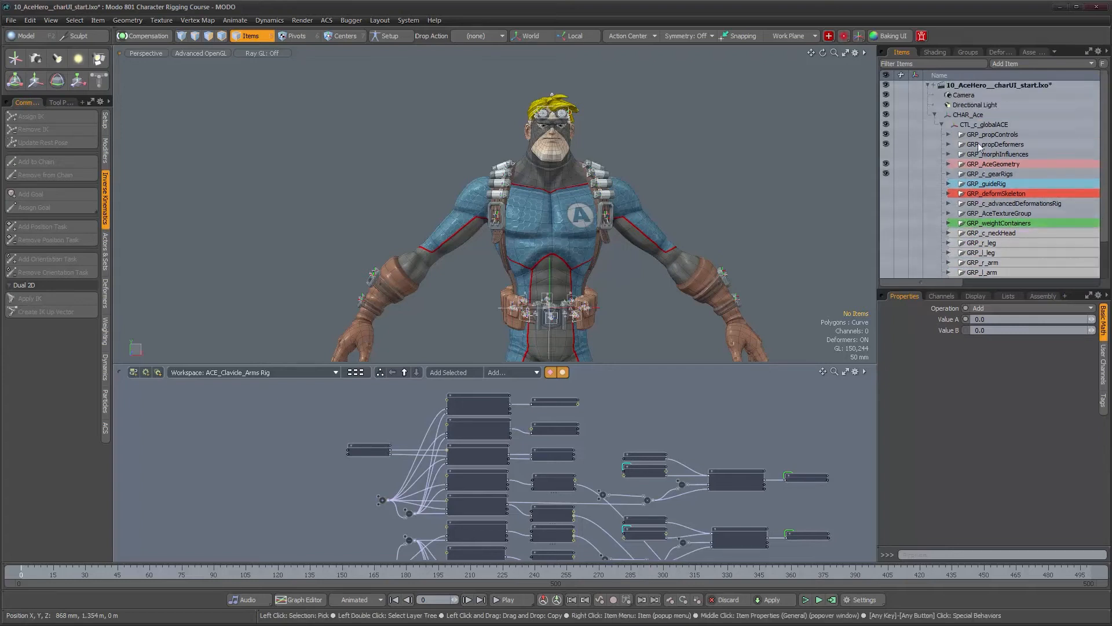
Add a group locator under CTL_c_globalACE and name it GRP_c_rigControls.
{"action": "left_click", "coordinate": [983, 124]}
{"action": "left_click", "coordinate": [1013, 62]}
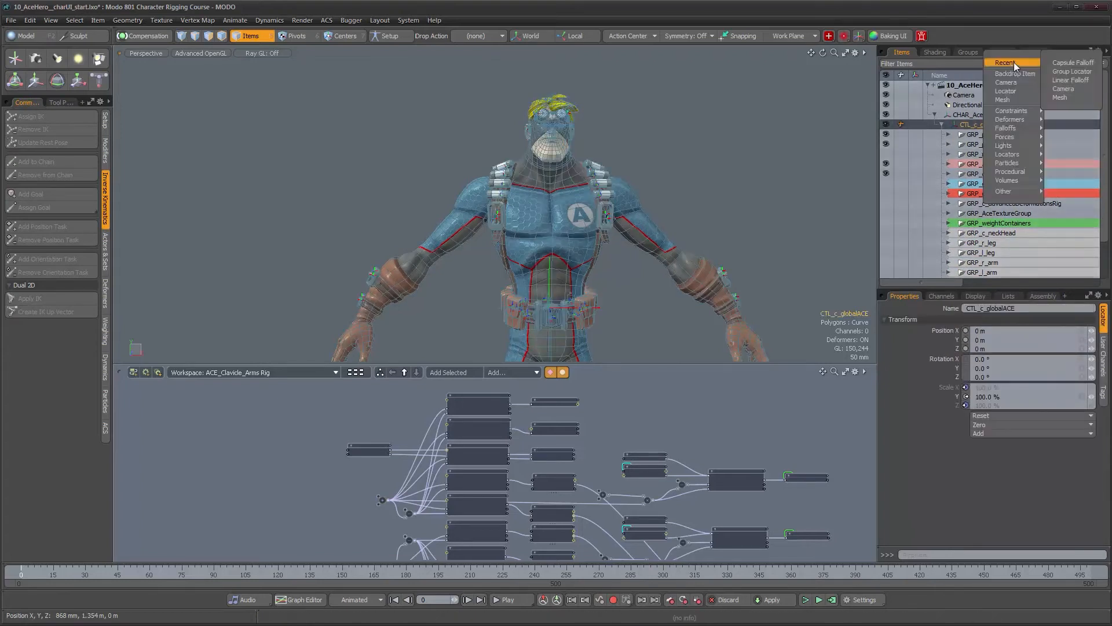
{"action": "left_click", "coordinate": [1075, 71]}
{"action": "left_click_drag", "start_coordinate": [978, 125], "coordinate": [1011, 136]}
{"action": "type", "text": "GRP_c_rigControls"}
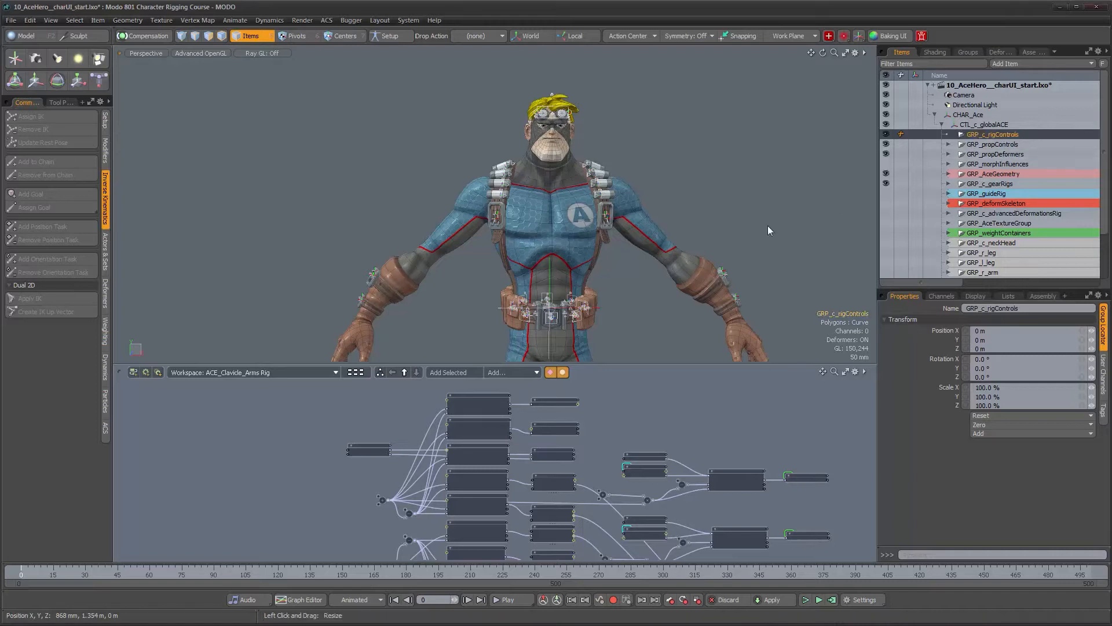
Add a new locator to the scene, parent it to GRP_c_rigControls and expand that group.
{"action": "scroll", "coordinate": [600, 216], "scroll_direction": "down", "scroll_amount": 2, "text": "alt"}
{"action": "middle_click_drag", "start_coordinate": [589, 244], "coordinate": [576, 180], "text": "alt"}
{"action": "middle_click_drag", "start_coordinate": [643, 193], "coordinate": [599, 212], "text": "alt"}
{"action": "left_click_drag", "start_coordinate": [571, 250], "coordinate": [594, 250], "text": "alt"}
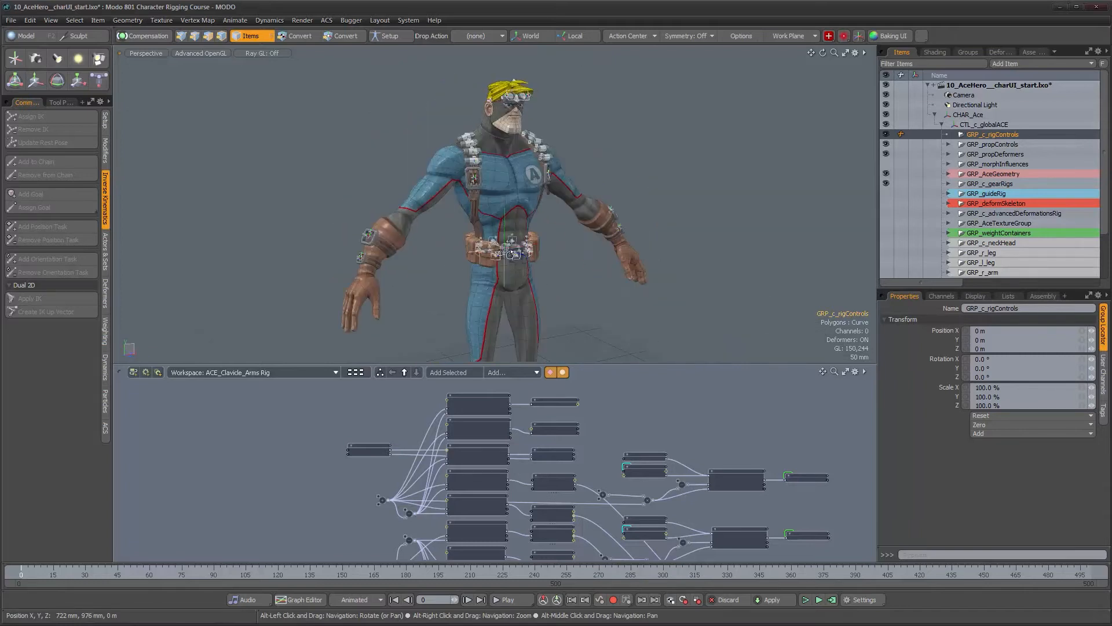
{"action": "left_click_drag", "start_coordinate": [768, 213], "coordinate": [690, 243], "text": "alt"}
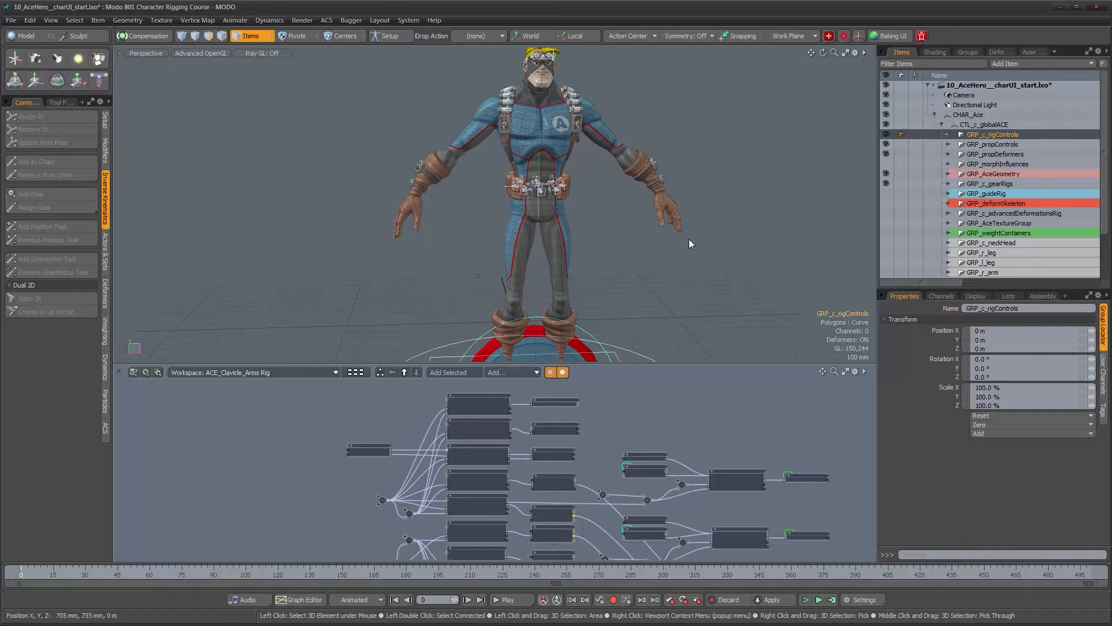
{"action": "key", "text": "ctrl+l"}
{"action": "scroll", "coordinate": [656, 301], "scroll_direction": "down", "scroll_amount": 3, "text": "alt"}
{"action": "middle_click_drag", "start_coordinate": [644, 303], "coordinate": [607, 186], "text": "alt"}
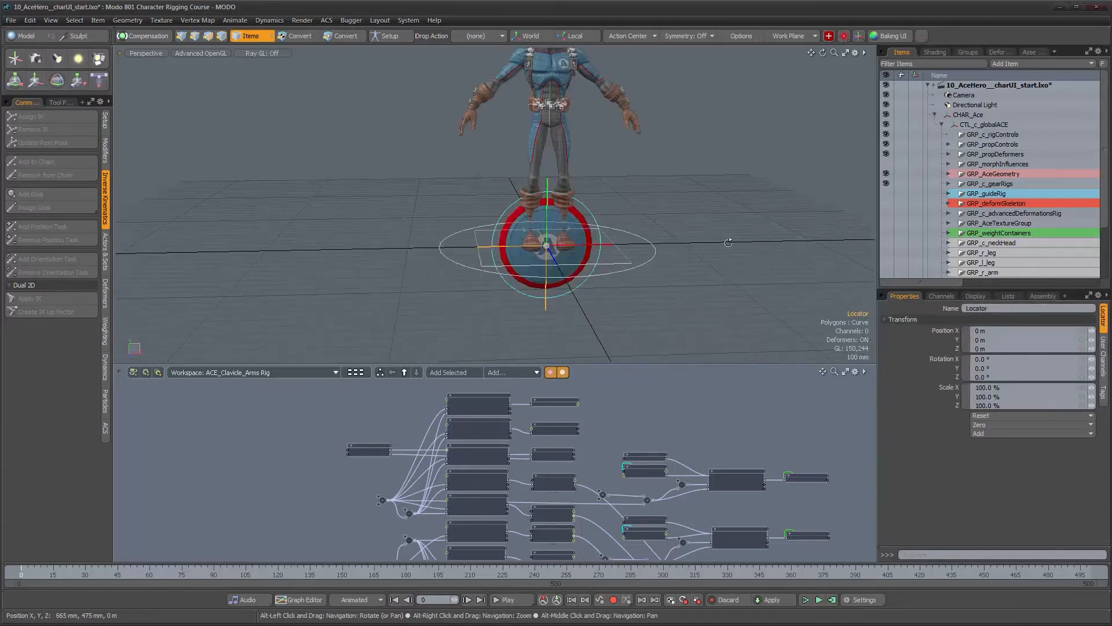
{"action": "scroll", "coordinate": [986, 202], "scroll_direction": "down", "scroll_amount": 5}
{"action": "left_click_drag", "start_coordinate": [959, 272], "coordinate": [979, 133]}
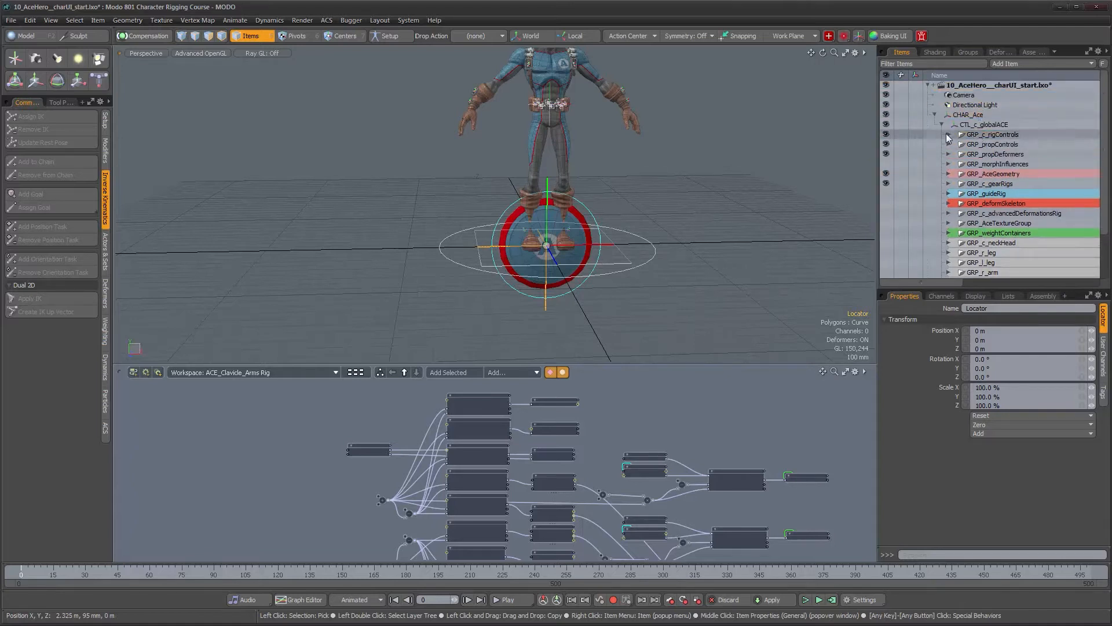
{"action": "left_click", "coordinate": [948, 137]}
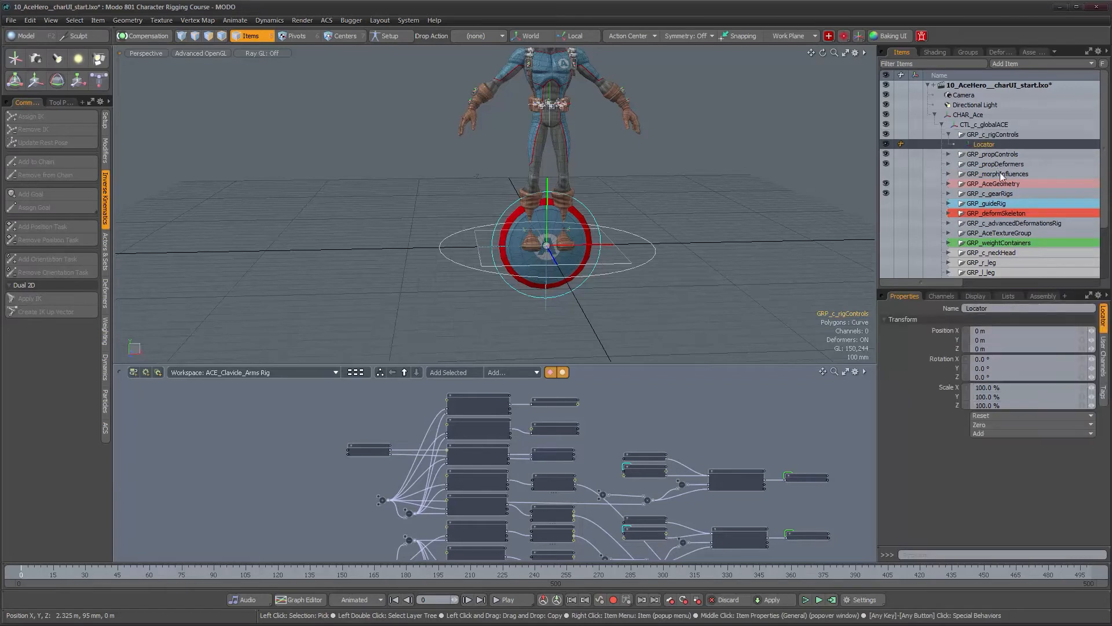
Duplicate the locator in GRP_c_rigControls five times to create Locator_2 through Locator_6.
{"action": "key", "text": "ctrl+d"}
{"action": "key", "text": "ctrl+d"}
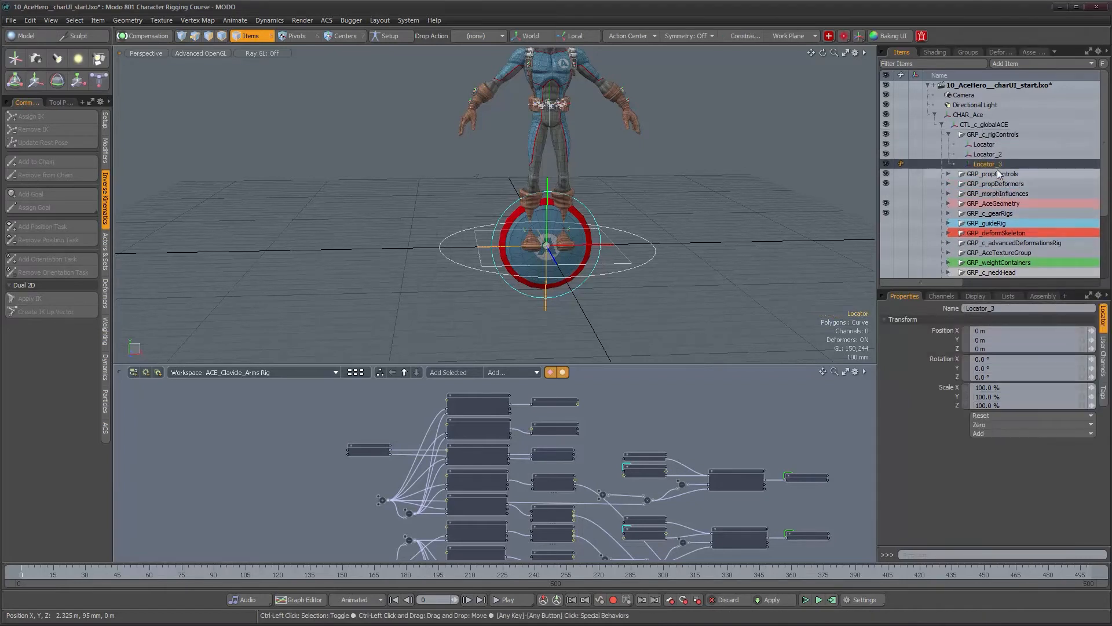
{"action": "key", "text": "ctrl+d"}
{"action": "left_click_drag", "start_coordinate": [478, 204], "coordinate": [556, 263], "text": "alt"}
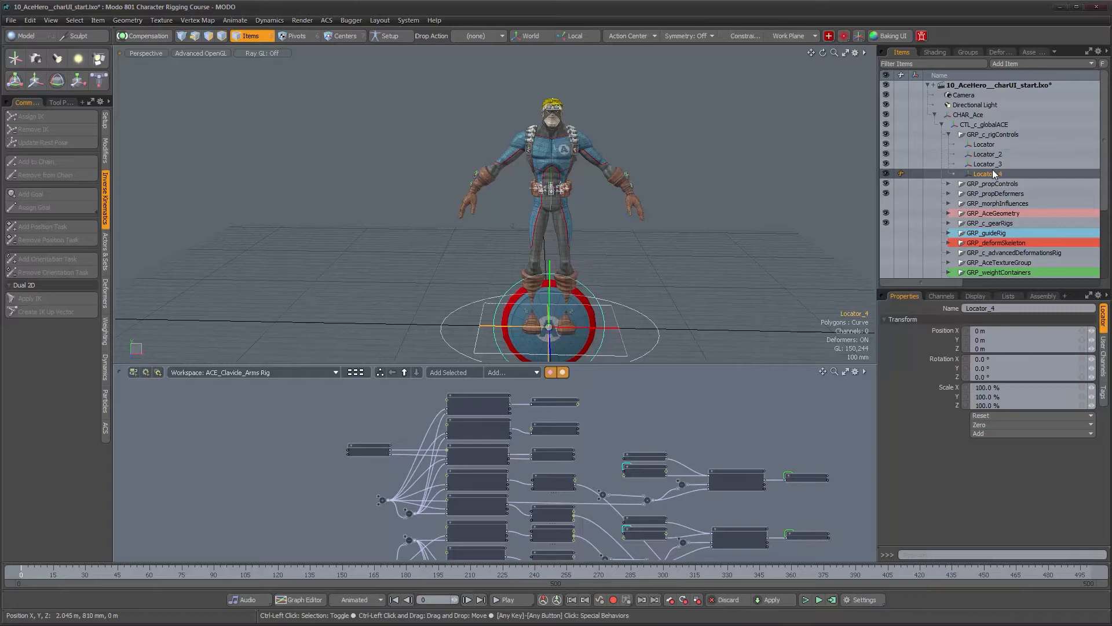
{"action": "key", "text": "ctrl+d"}
{"action": "key", "text": "ctrl+d"}
{"action": "left_click_drag", "start_coordinate": [582, 287], "coordinate": [599, 266], "text": "alt"}
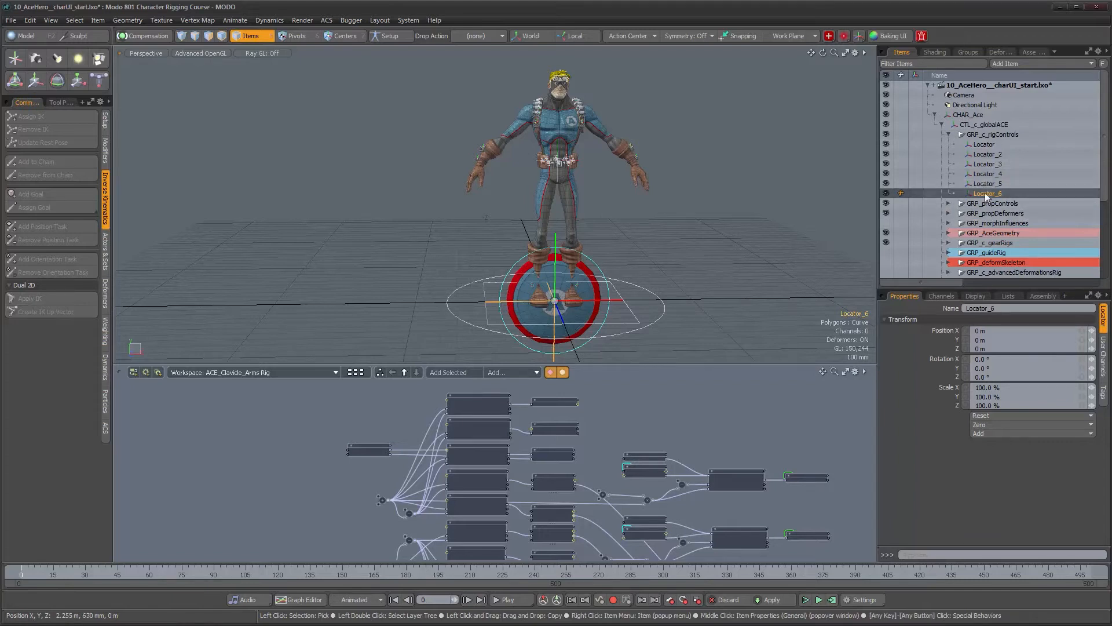
Move the first locator up beside the character's head, above his right shoulder, to about X -268 mm and Y 1.465 m.
{"action": "left_click", "coordinate": [991, 144]}
{"action": "left_click_drag", "start_coordinate": [556, 259], "coordinate": [544, 174], "text": "alt"}
{"action": "key", "text": "w"}
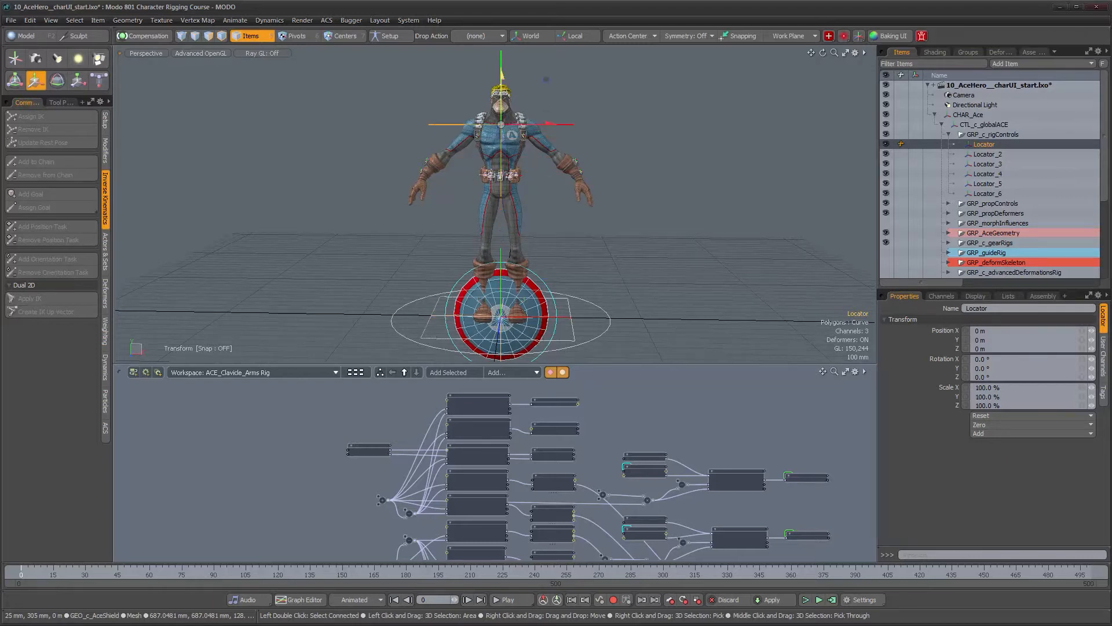
{"action": "left_click_drag", "start_coordinate": [502, 69], "coordinate": [502, 64]}
{"action": "left_click_drag", "start_coordinate": [510, 104], "coordinate": [564, 110], "text": "ctrl+alt"}
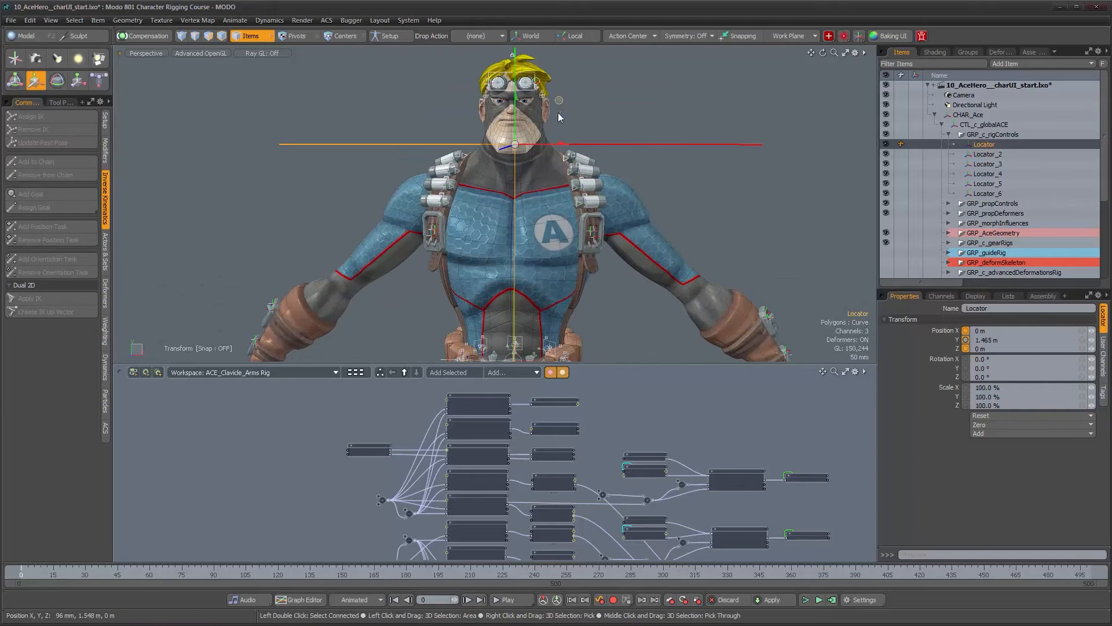
{"action": "left_click_drag", "start_coordinate": [515, 145], "coordinate": [468, 177]}
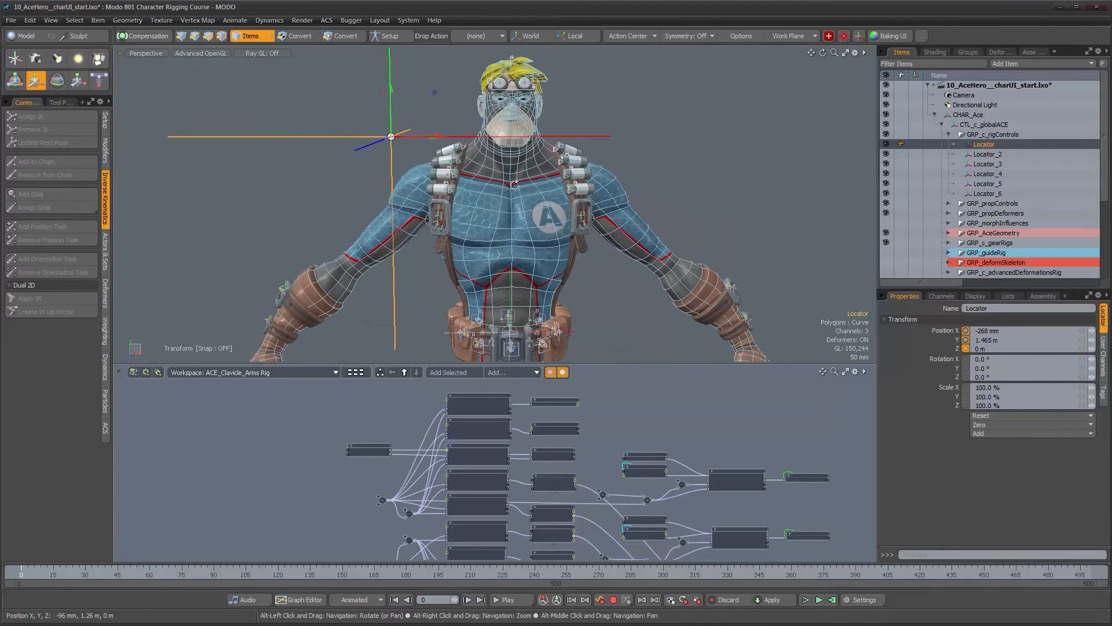
Set the locator's position to -270 mm in X and 1.45 m in Y.
{"action": "left_click", "coordinate": [1018, 331]}
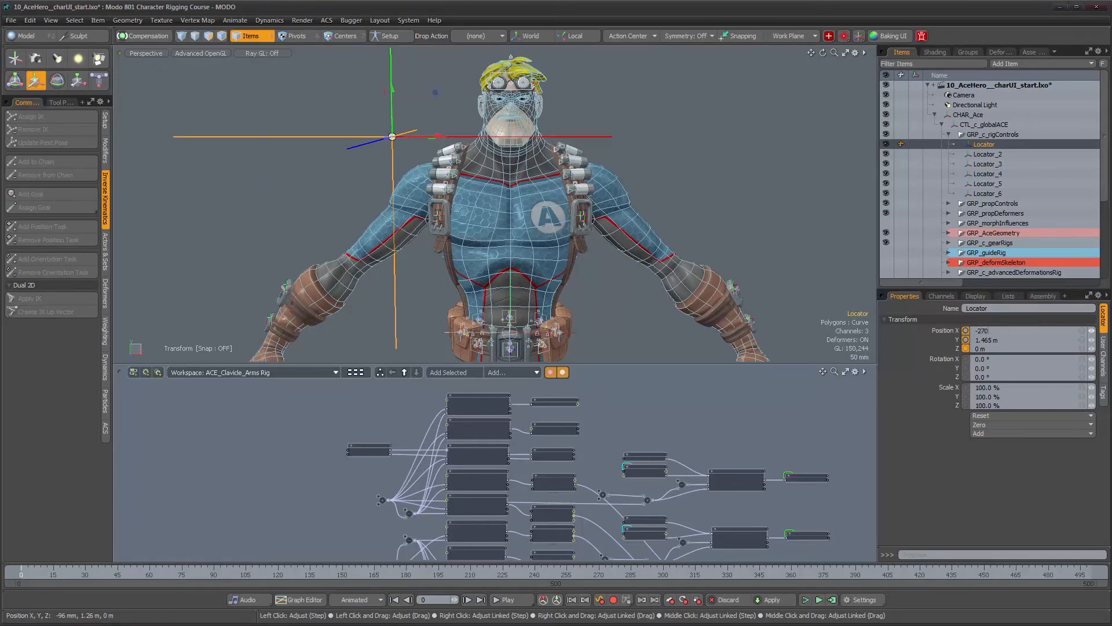
{"action": "type", "text": "-270m"}
{"action": "key", "text": "Return"}
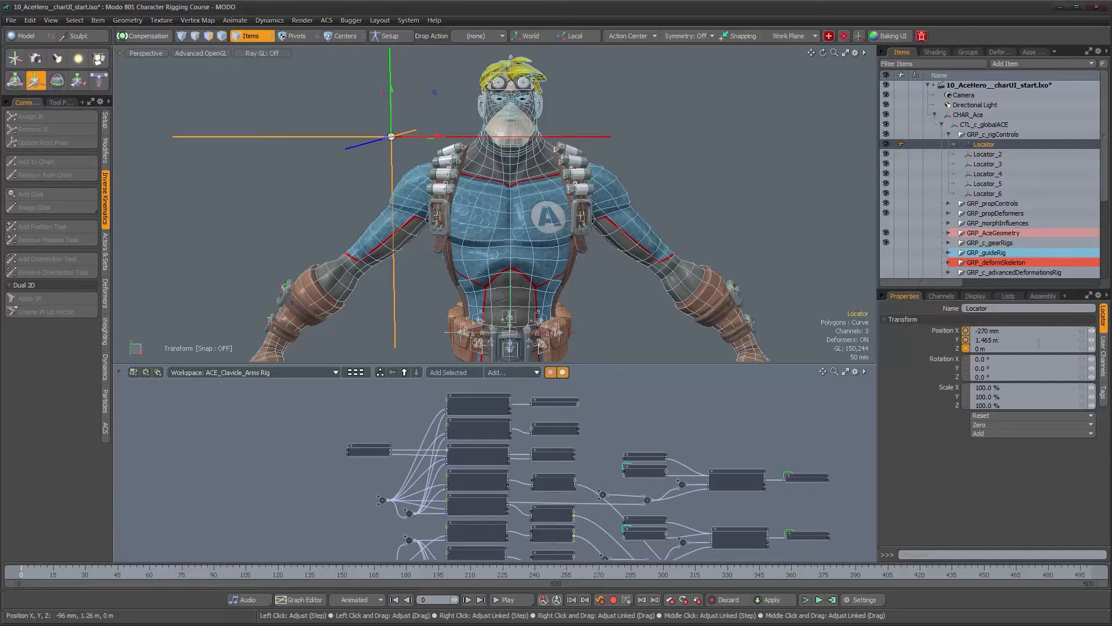
{"action": "type", "text": "1.5"}
{"action": "key", "text": "Return"}
{"action": "left_click_drag", "start_coordinate": [496, 166], "coordinate": [492, 168], "text": "alt"}
{"action": "left_click_drag", "start_coordinate": [392, 77], "coordinate": [389, 100]}
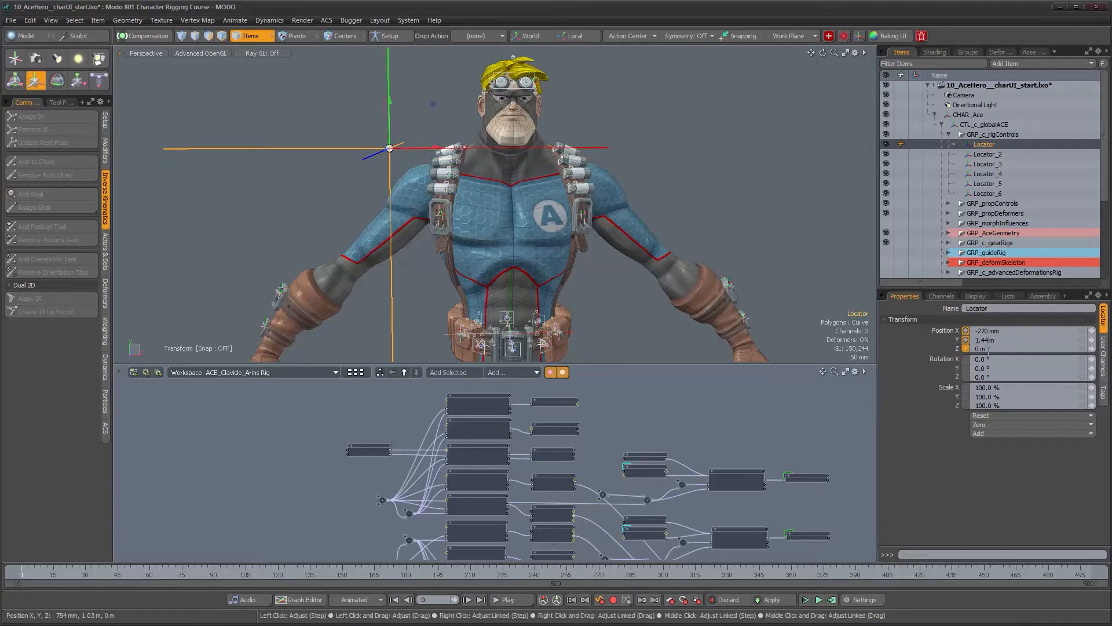
{"action": "key", "text": "Up"}
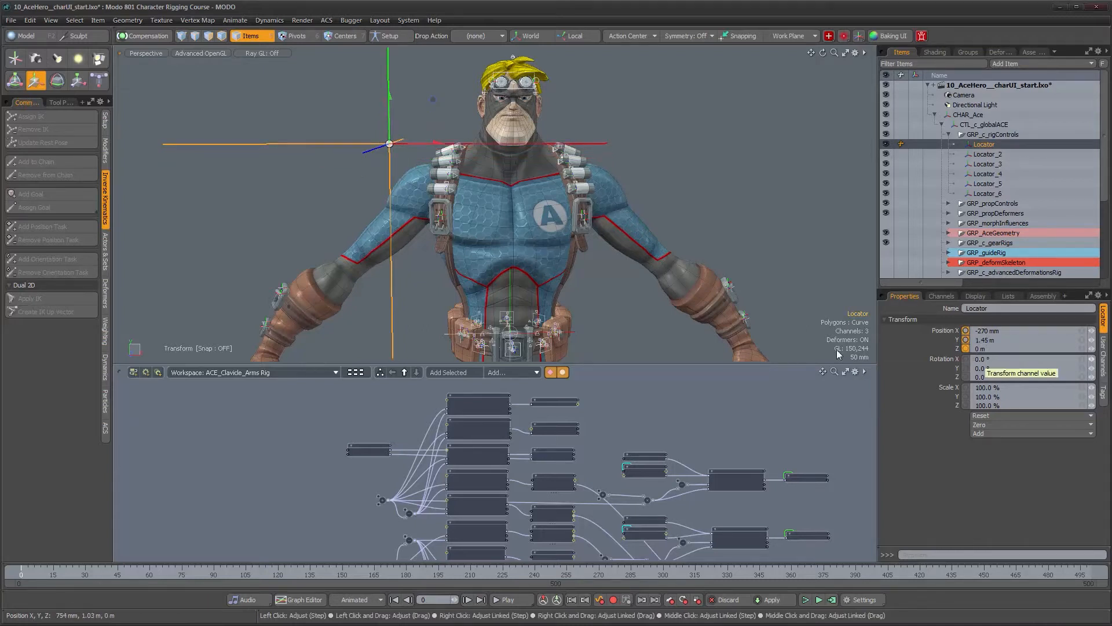
{"action": "left_click_drag", "start_coordinate": [468, 224], "coordinate": [483, 207], "text": "alt"}
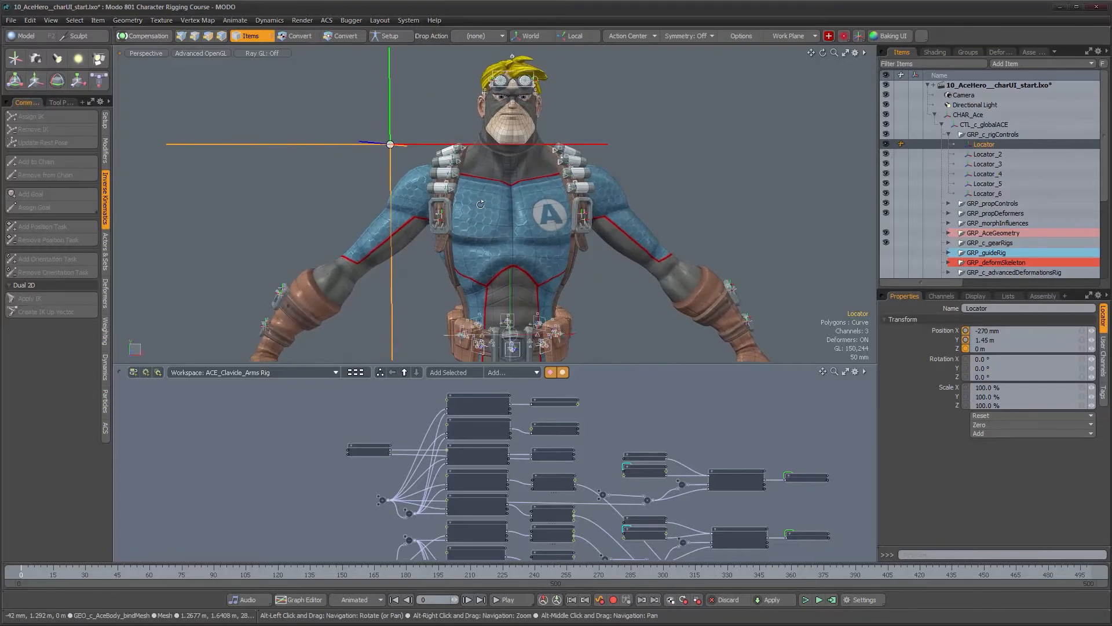
Give the locator a custom Plane display shape with the Replace style.
{"action": "left_click", "coordinate": [997, 295]}
{"action": "left_click", "coordinate": [975, 295]}
{"action": "left_click", "coordinate": [1009, 319]}
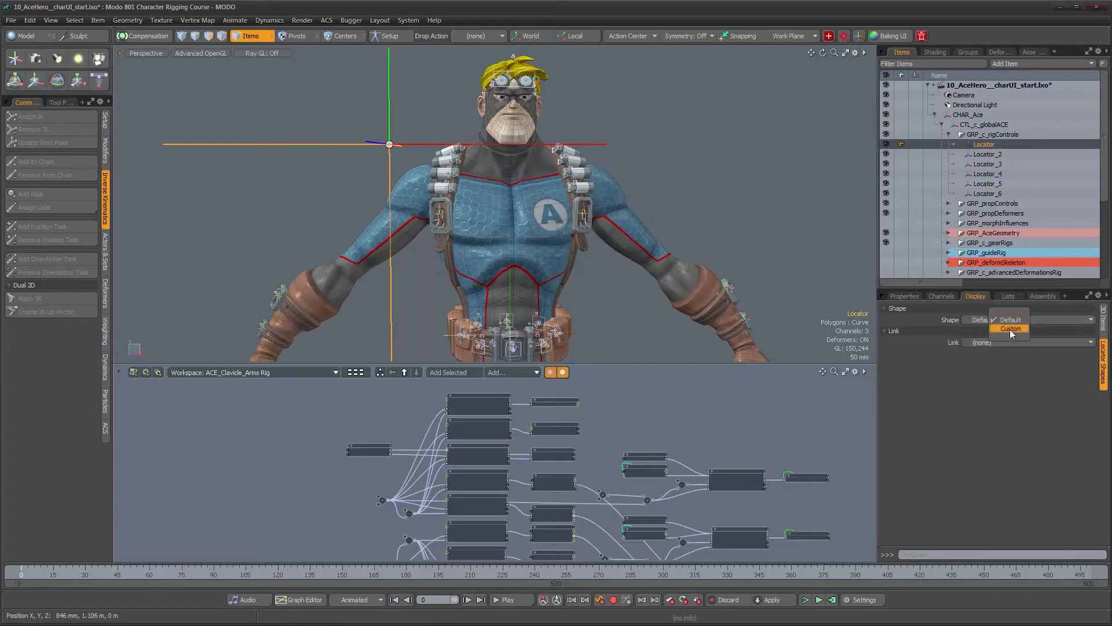
{"action": "left_click", "coordinate": [1010, 329]}
{"action": "left_click", "coordinate": [1005, 346]}
{"action": "left_click", "coordinate": [1006, 355]}
{"action": "left_click", "coordinate": [1006, 356]}
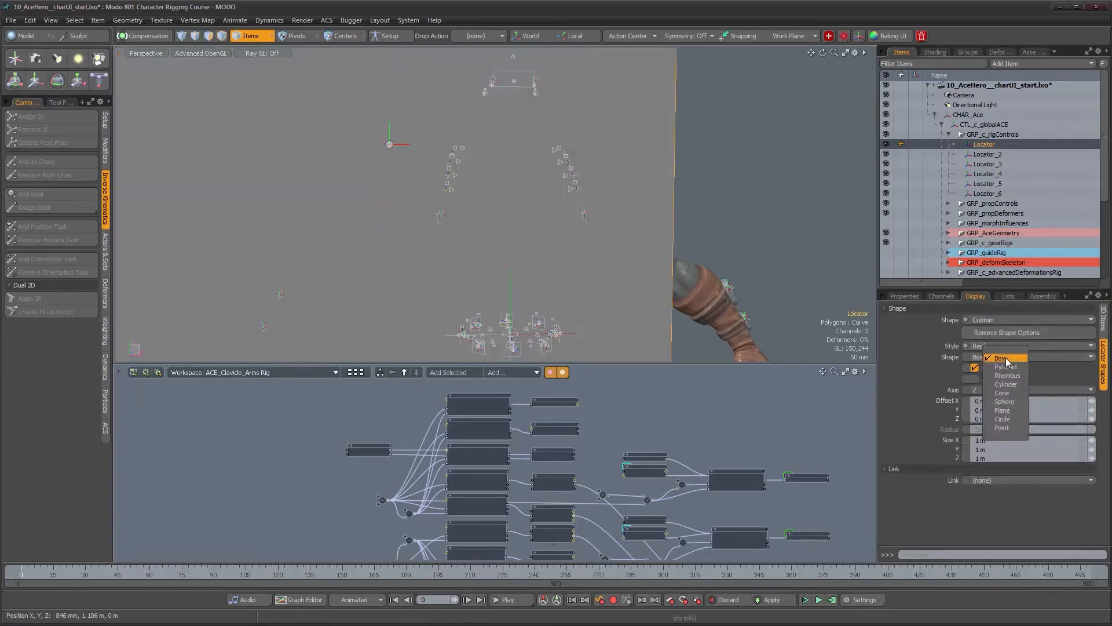
{"action": "left_click", "coordinate": [1002, 410]}
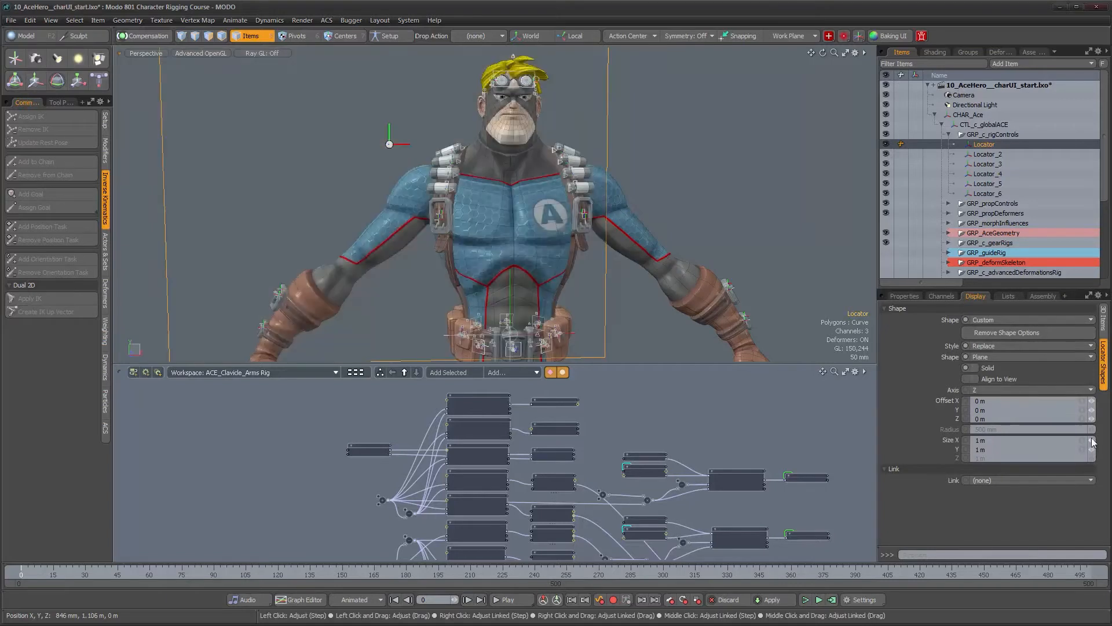
Size the locator's plane to 76 mm in X and Y, and make it solid and aligned to the view.
{"action": "left_click_drag", "start_coordinate": [1093, 442], "coordinate": [1055, 440]}
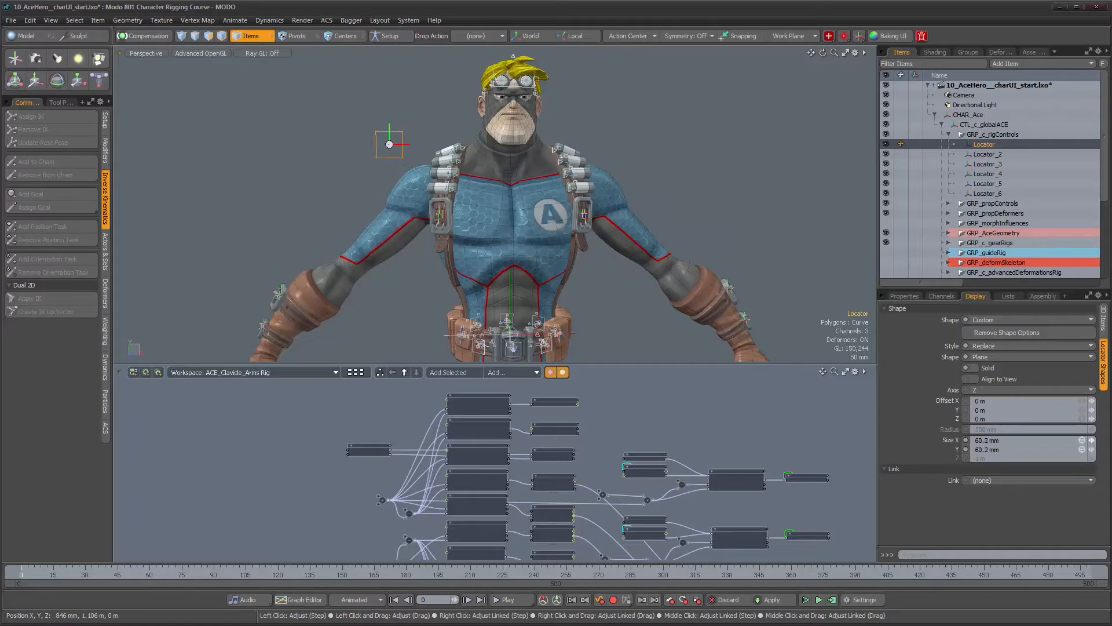
{"action": "left_click_drag", "start_coordinate": [1055, 440], "coordinate": [1053, 440]}
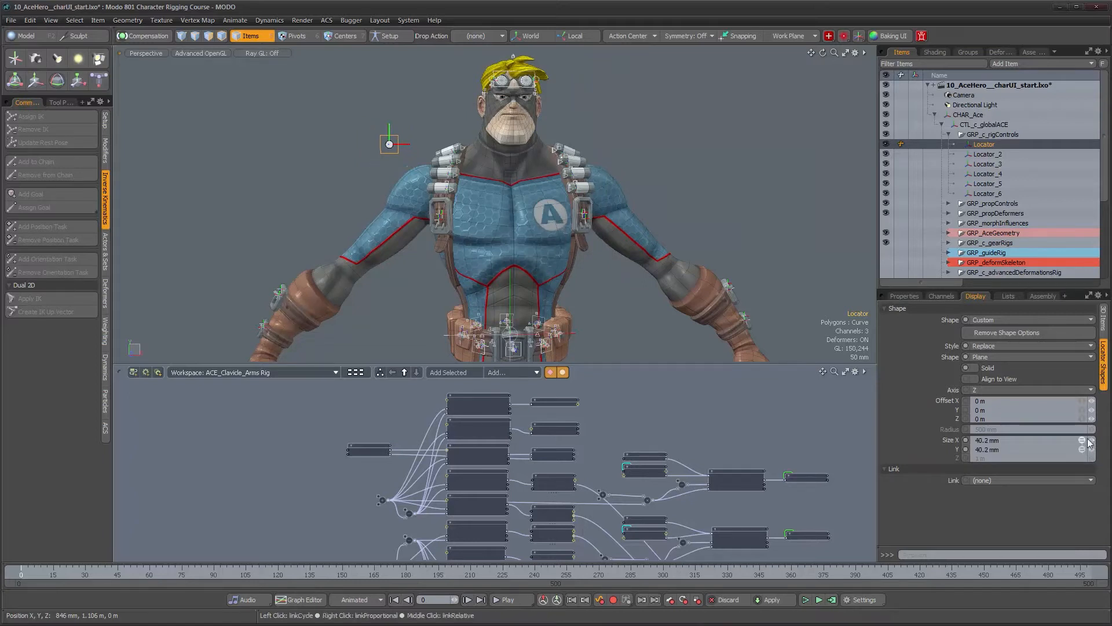
{"action": "left_click", "coordinate": [1083, 441]}
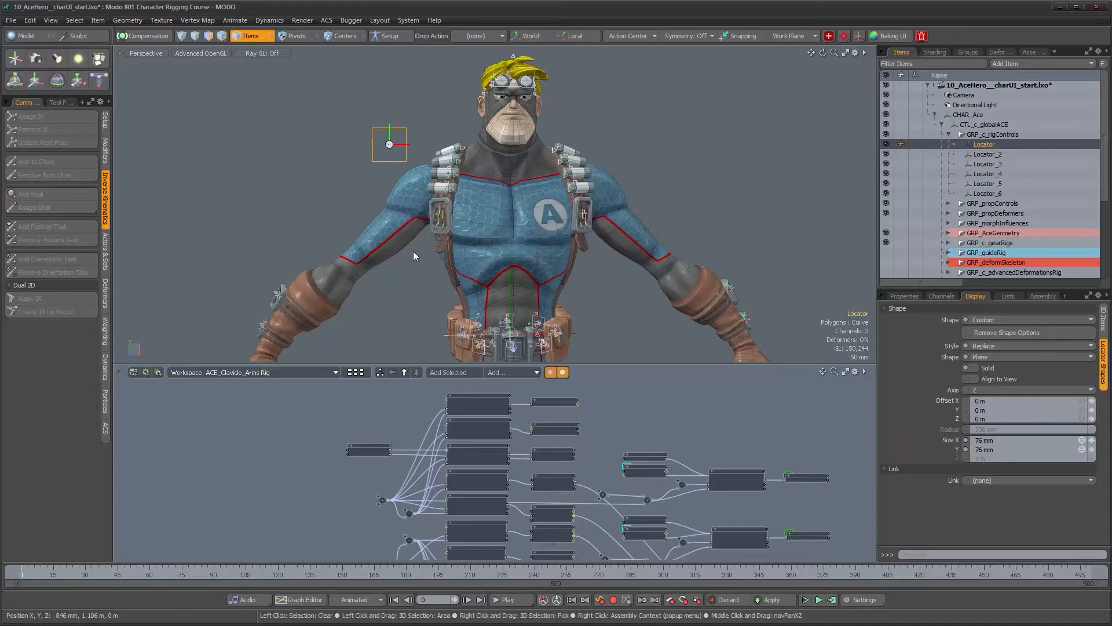
{"action": "left_click", "coordinate": [974, 368]}
{"action": "left_click_drag", "start_coordinate": [440, 249], "coordinate": [434, 210], "text": "alt"}
{"action": "left_click", "coordinate": [976, 378]}
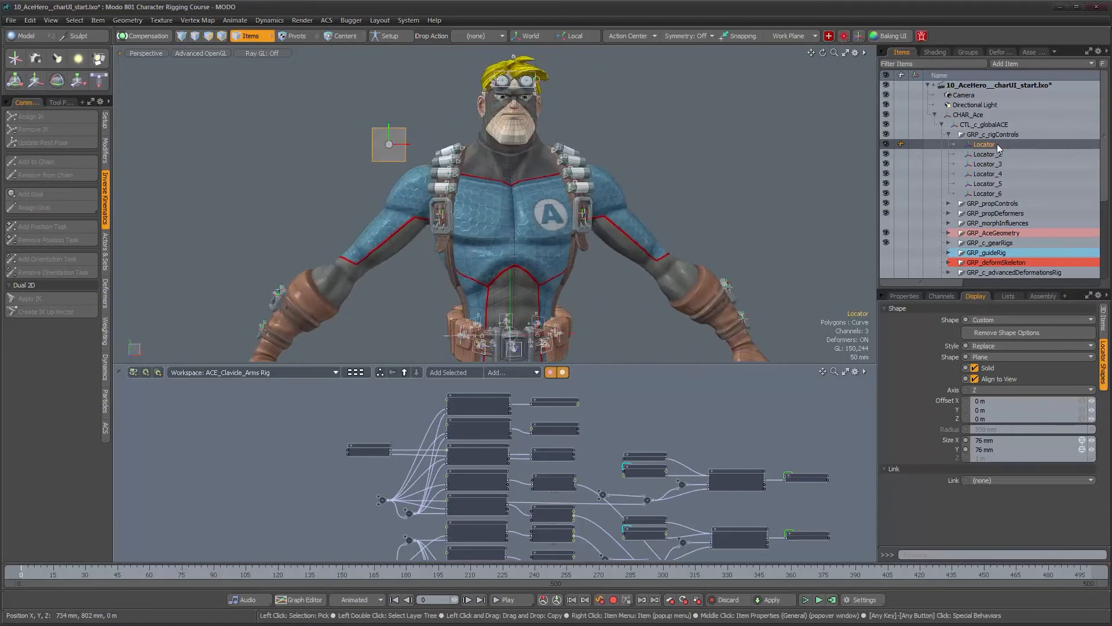
Rename the plane-shaped locator as CTL_r_armControls.
{"action": "double_click", "coordinate": [1012, 147]}
{"action": "type", "text": "CTL_r_armControls"}
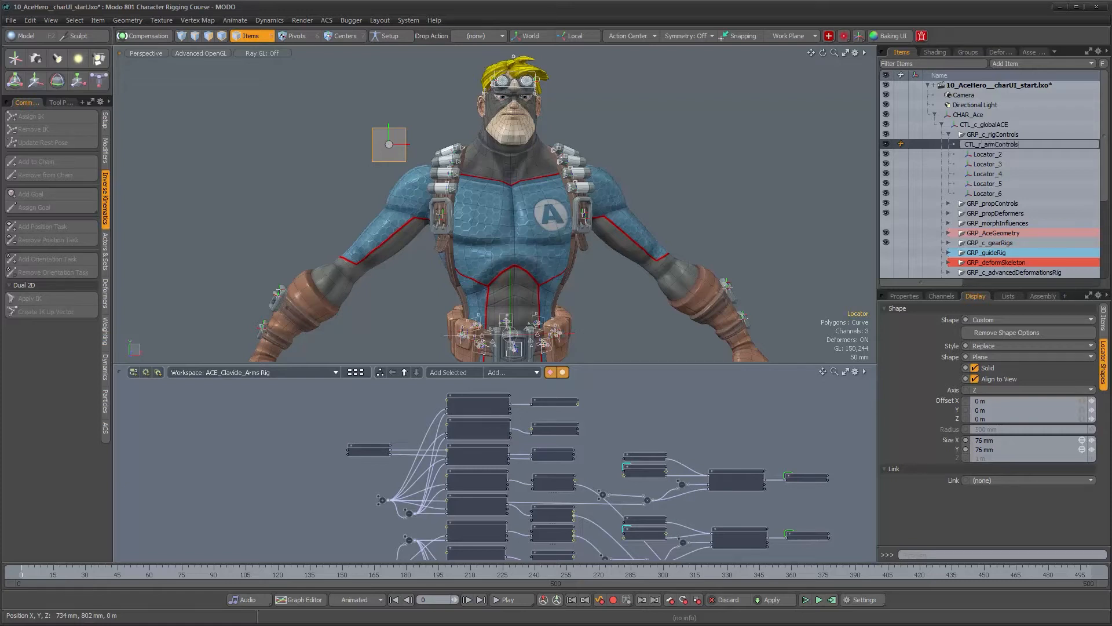
{"action": "key", "text": "Return"}
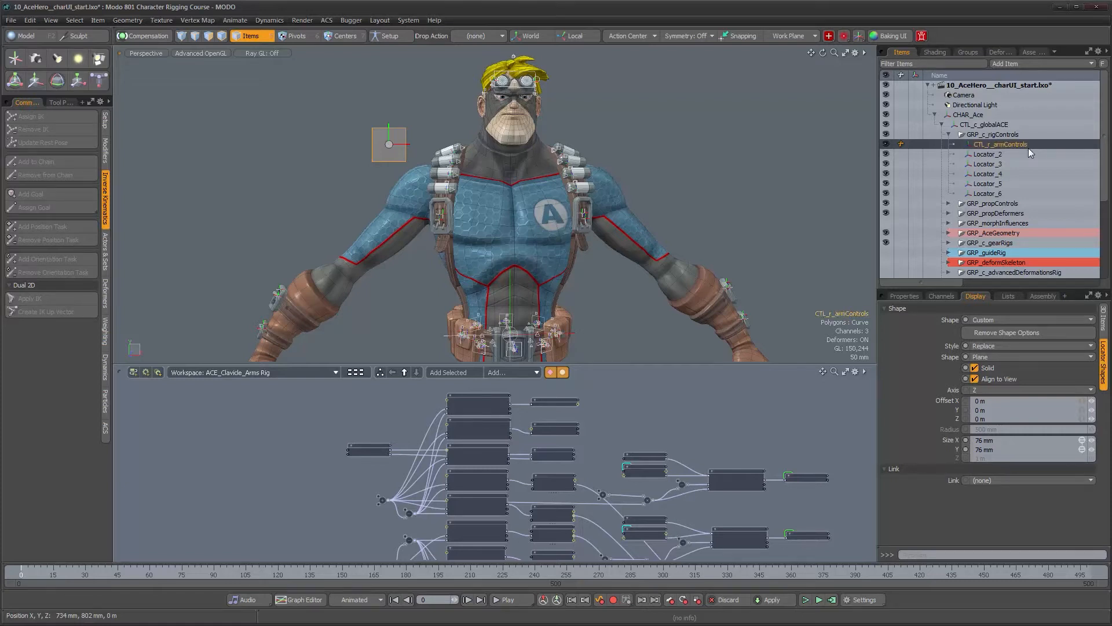
Delete Locator_2 from the GRP_c_rigControls group.
{"action": "left_click_drag", "start_coordinate": [462, 190], "coordinate": [455, 192], "text": "alt"}
{"action": "left_click_drag", "start_coordinate": [585, 209], "coordinate": [587, 211], "text": "alt"}
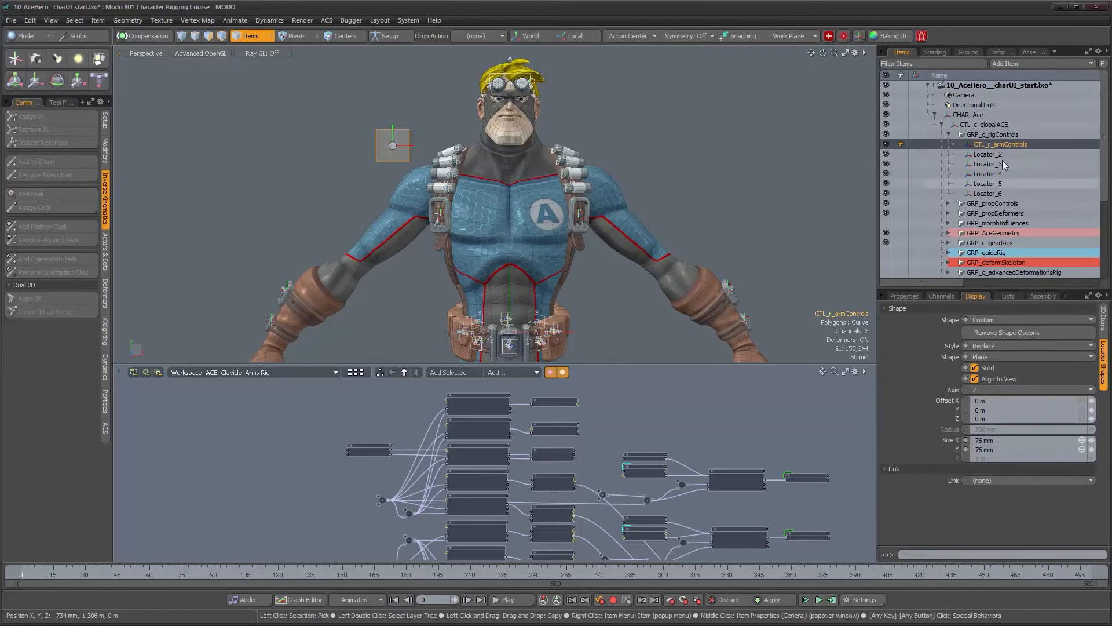
{"action": "left_click", "coordinate": [992, 156]}
{"action": "key", "text": "Delete"}
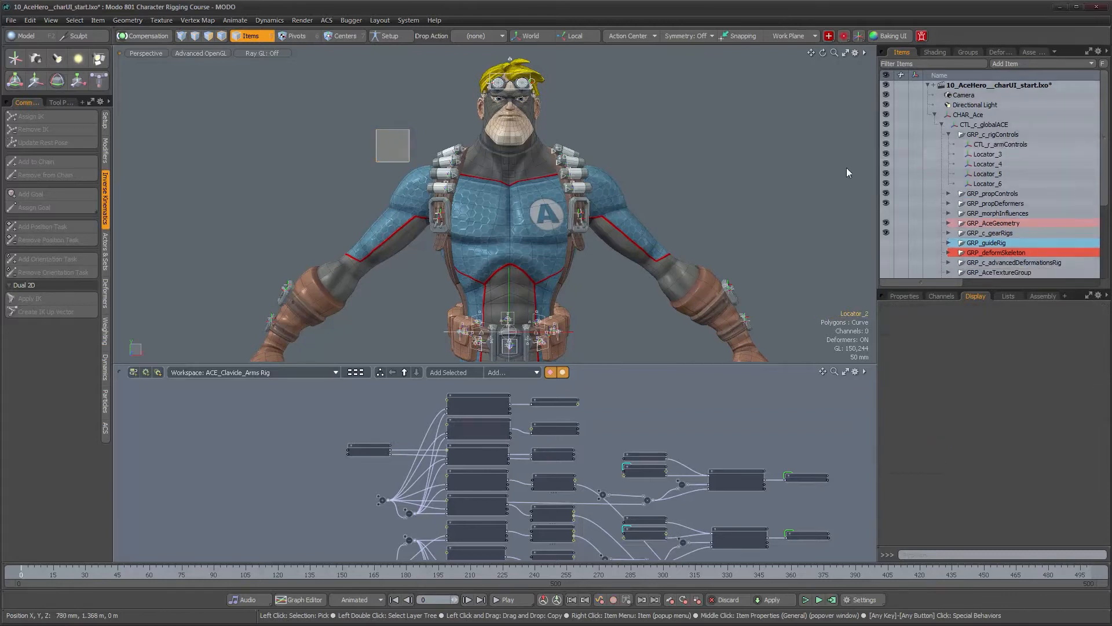
Duplicate CTL_r_armControls and rename the copy CTL_l_armControls.
{"action": "left_click", "coordinate": [398, 152]}
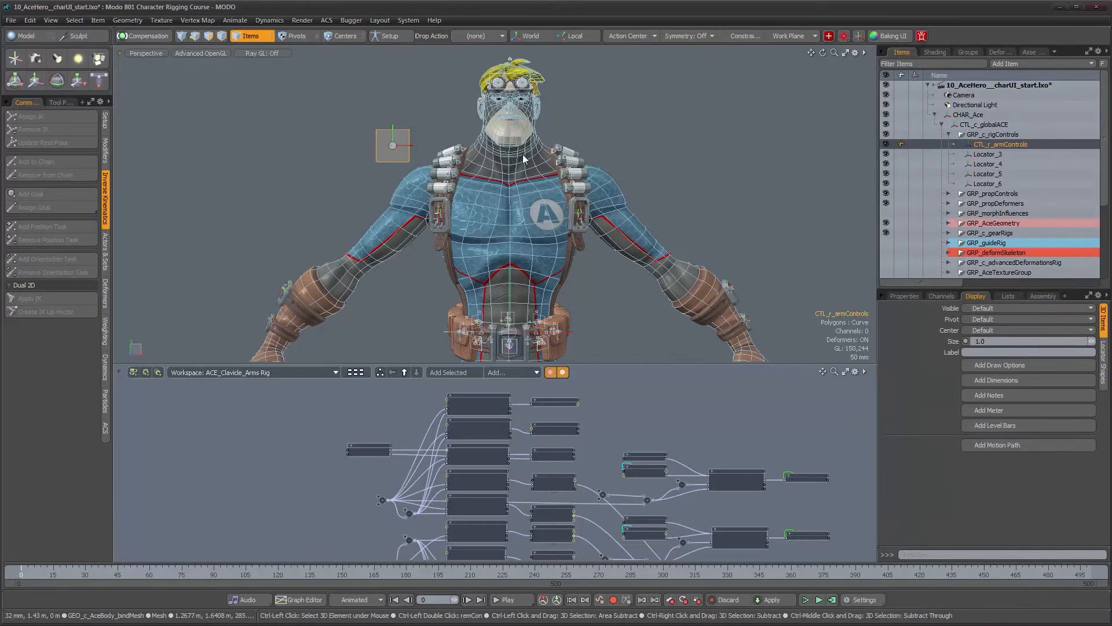
{"action": "key", "text": "ctrl+d"}
{"action": "double_click", "coordinate": [987, 156]}
{"action": "key", "text": "BackSpace"}
{"action": "type", "text": "l_armControls"}
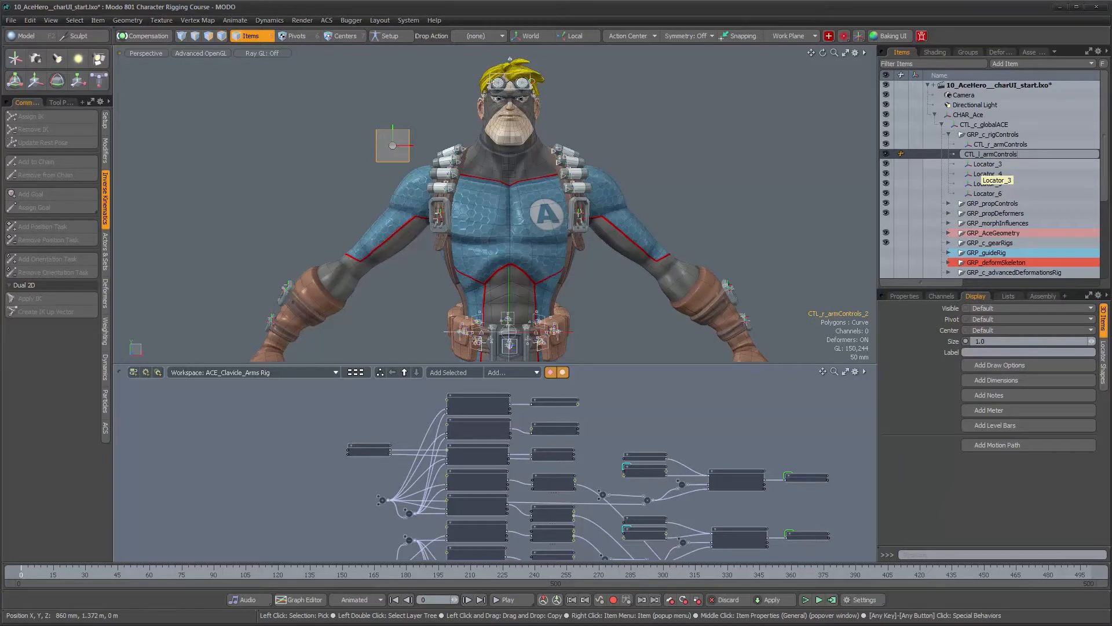
{"action": "key", "text": "Return"}
Set CTL_l_armControls' X position to 270 mm so it mirrors the right arm control, and check both from an angle.
{"action": "left_click", "coordinate": [902, 296]}
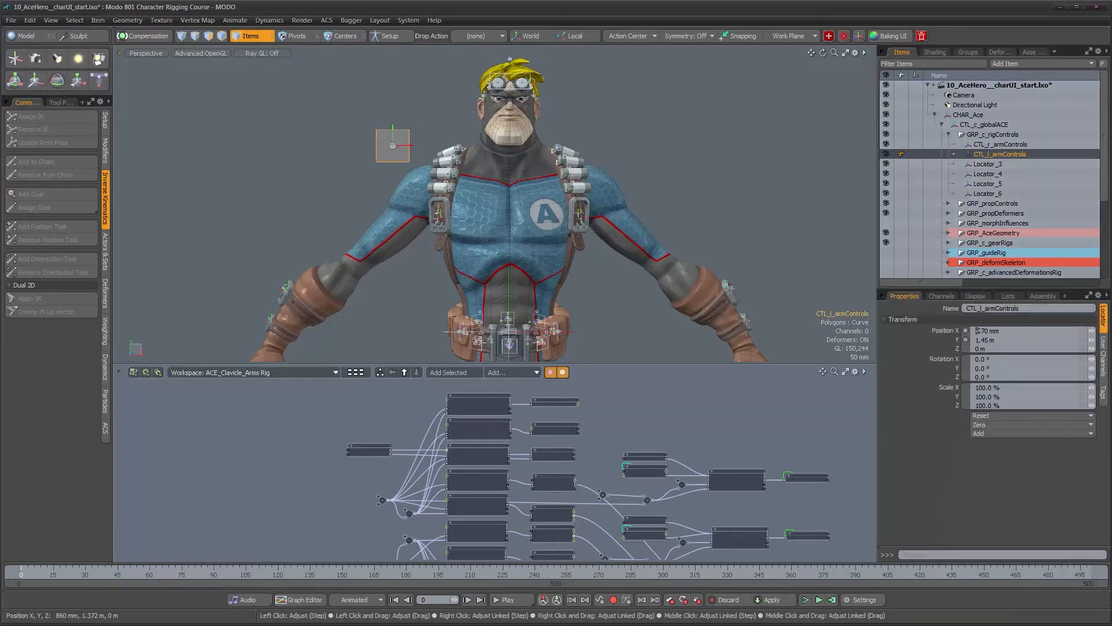
{"action": "key", "text": "BackSpace"}
{"action": "key", "text": "Return"}
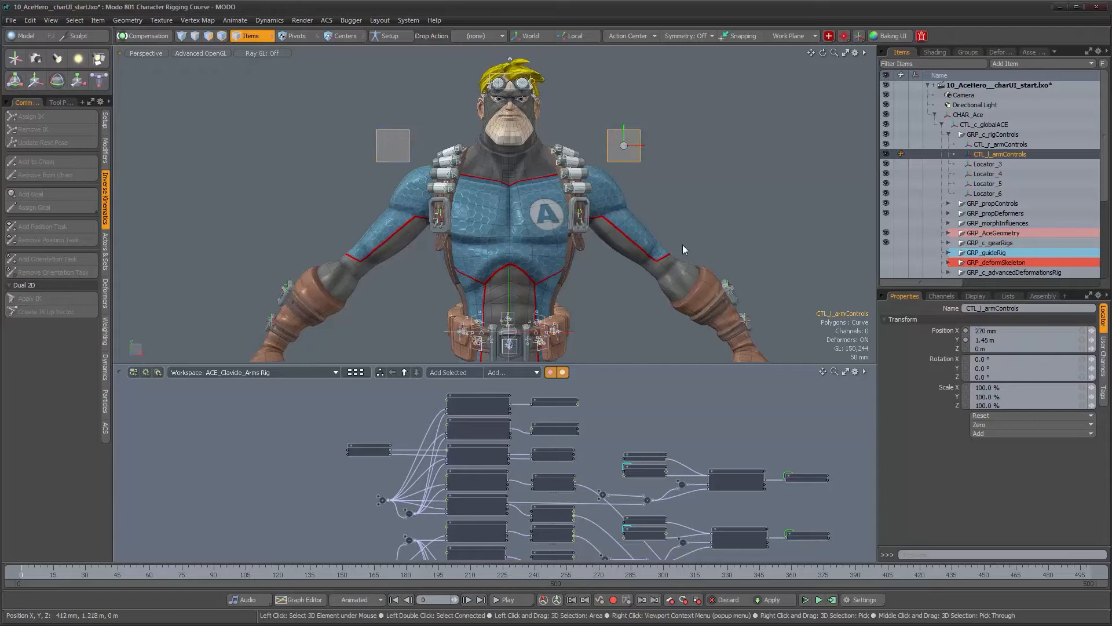
{"action": "left_click_drag", "start_coordinate": [496, 173], "coordinate": [533, 191], "text": "alt"}
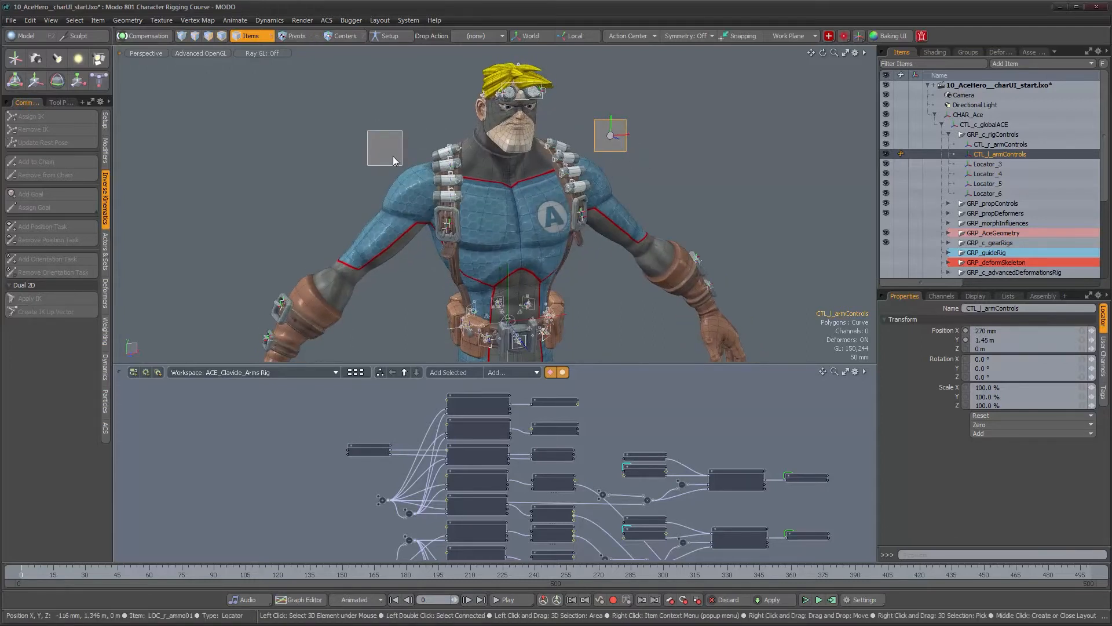
{"action": "left_click_drag", "start_coordinate": [646, 183], "coordinate": [611, 168], "text": "alt"}
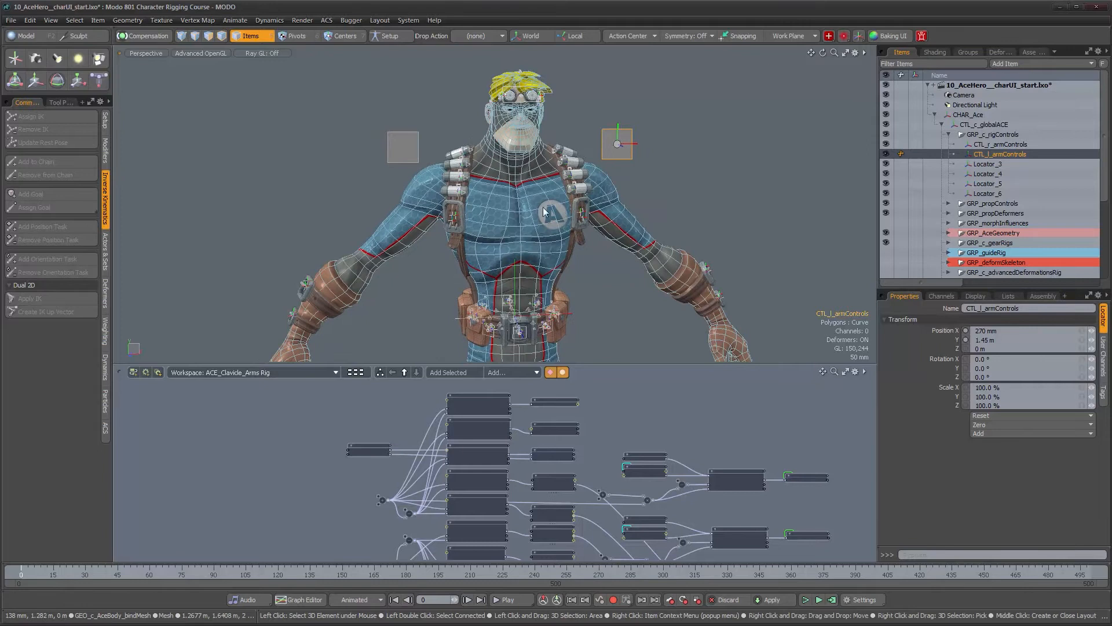
Add the CTL_r_armControls locator to the ACE_Clavicle_Arms Rig schematic and move its node into the empty area beside the arm constraints.
{"action": "left_click", "coordinate": [408, 155]}
{"action": "left_click_drag", "start_coordinate": [468, 198], "coordinate": [344, 358], "text": "alt"}
{"action": "left_click", "coordinate": [449, 372]}
{"action": "left_click_drag", "start_coordinate": [520, 444], "coordinate": [183, 443]}
{"action": "scroll", "coordinate": [373, 454], "scroll_direction": "up", "scroll_amount": 2}
{"action": "scroll", "coordinate": [373, 453], "scroll_direction": "up", "scroll_amount": 4}
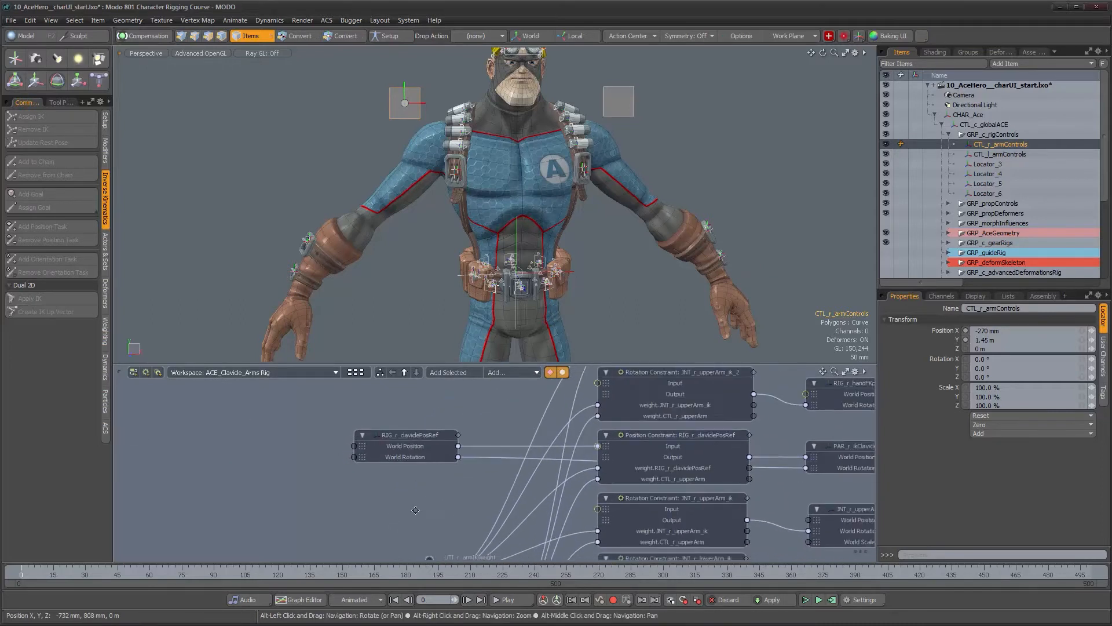
{"action": "left_click_drag", "start_coordinate": [422, 442], "coordinate": [460, 467], "text": "alt"}
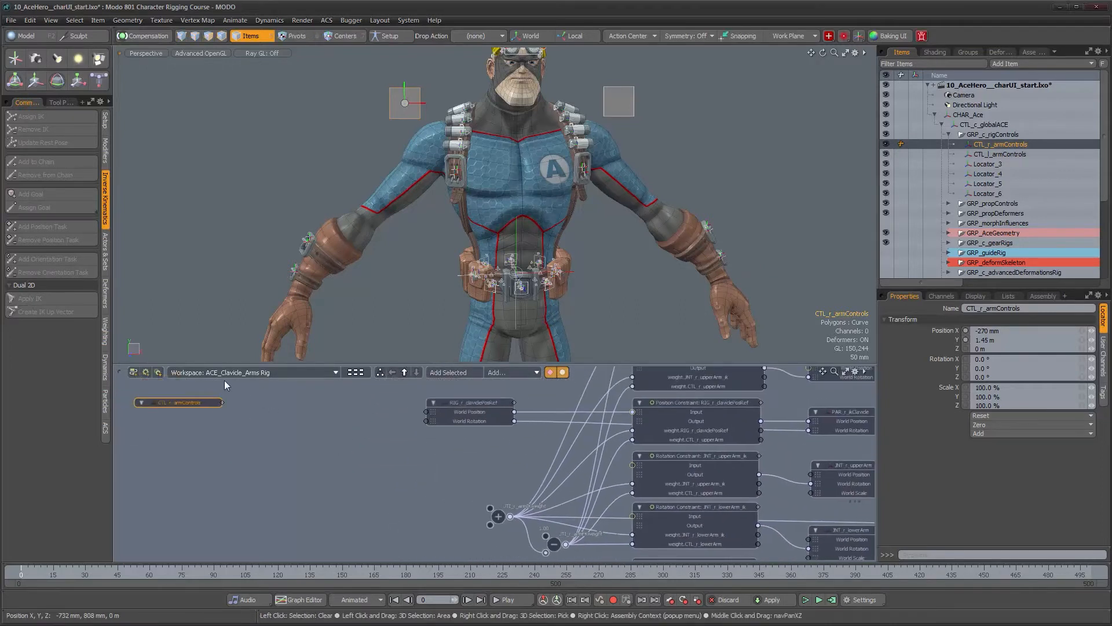
{"action": "right_click_drag", "start_coordinate": [472, 475], "coordinate": [445, 474], "text": "alt"}
{"action": "scroll", "coordinate": [217, 429], "scroll_direction": "up", "scroll_amount": 2}
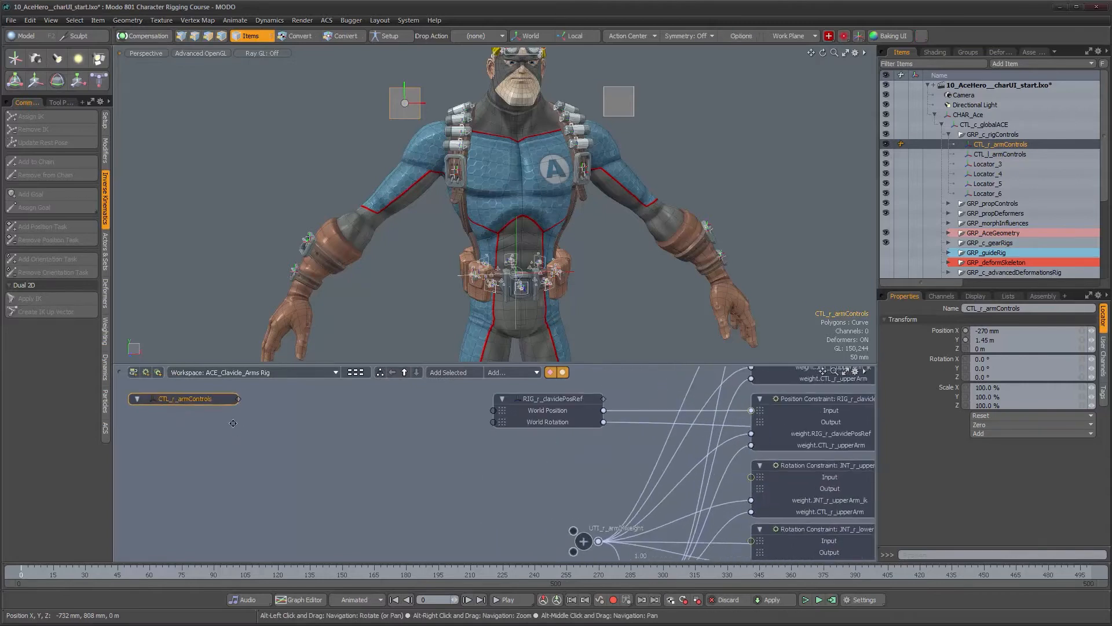
Place the CTL_r_armControls node in front of the right arm's weight nodes in the schematic.
{"action": "left_click_drag", "start_coordinate": [204, 400], "coordinate": [390, 499]}
{"action": "left_click_drag", "start_coordinate": [514, 534], "coordinate": [454, 471], "text": "alt"}
{"action": "scroll", "coordinate": [484, 444], "scroll_direction": "down", "scroll_amount": 1}
{"action": "scroll", "coordinate": [437, 457], "scroll_direction": "up", "scroll_amount": 3}
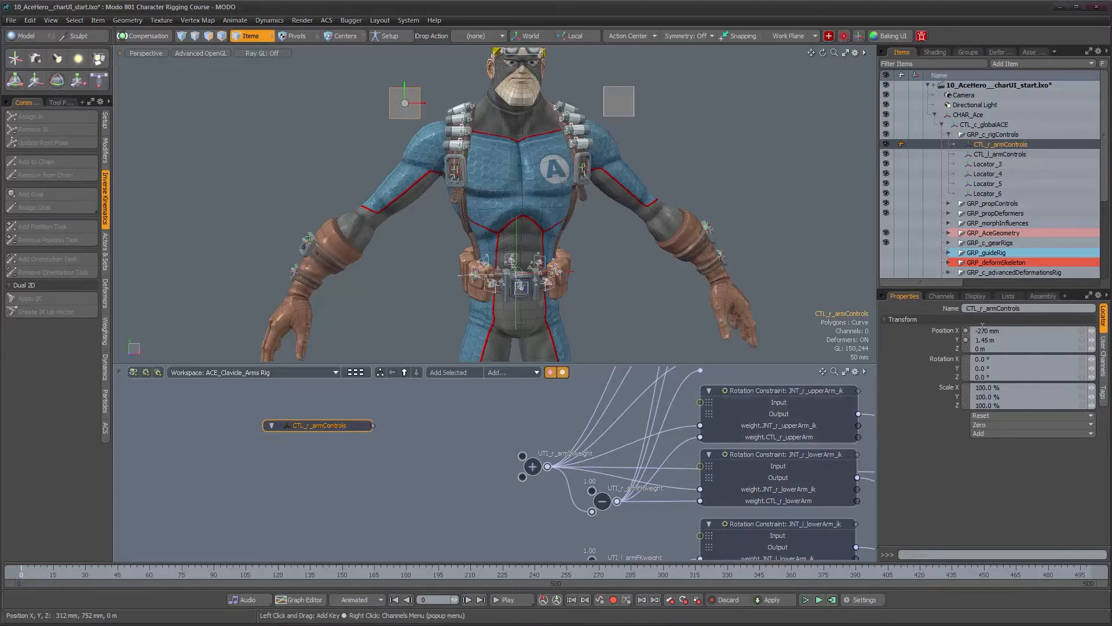
Create a scalar float user channel "Arm Blending: FK........IK" on CTL_r_armControls, limited to a minimum of 0.0 and maximum of 1.0.
{"action": "left_click", "coordinate": [943, 296]}
{"action": "left_click", "coordinate": [905, 296]}
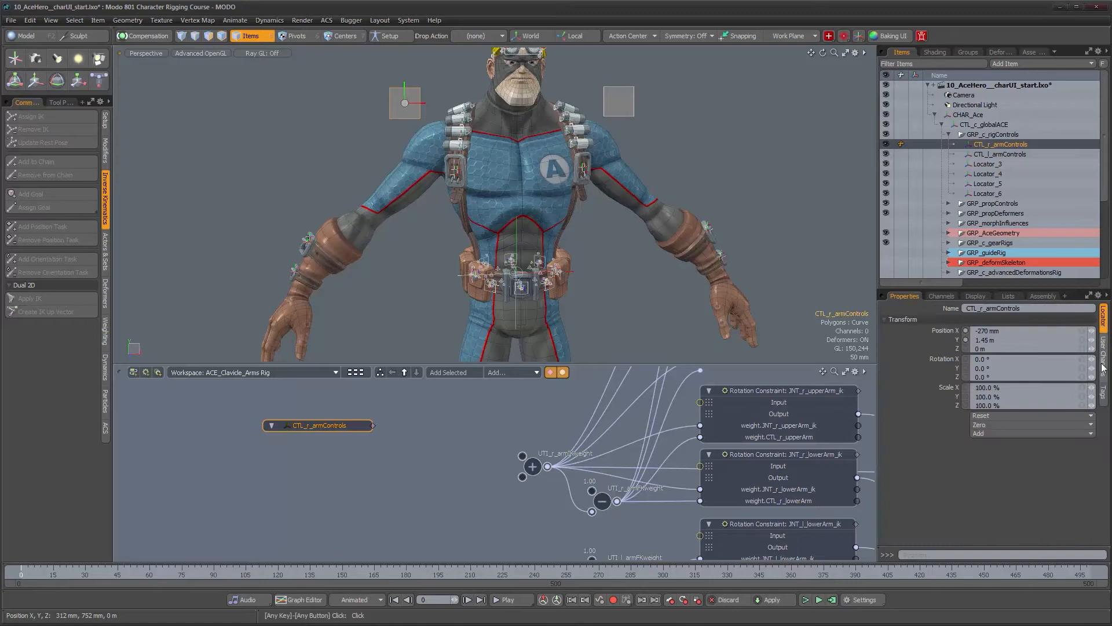
{"action": "left_click", "coordinate": [1103, 356]}
{"action": "left_click", "coordinate": [1001, 308]}
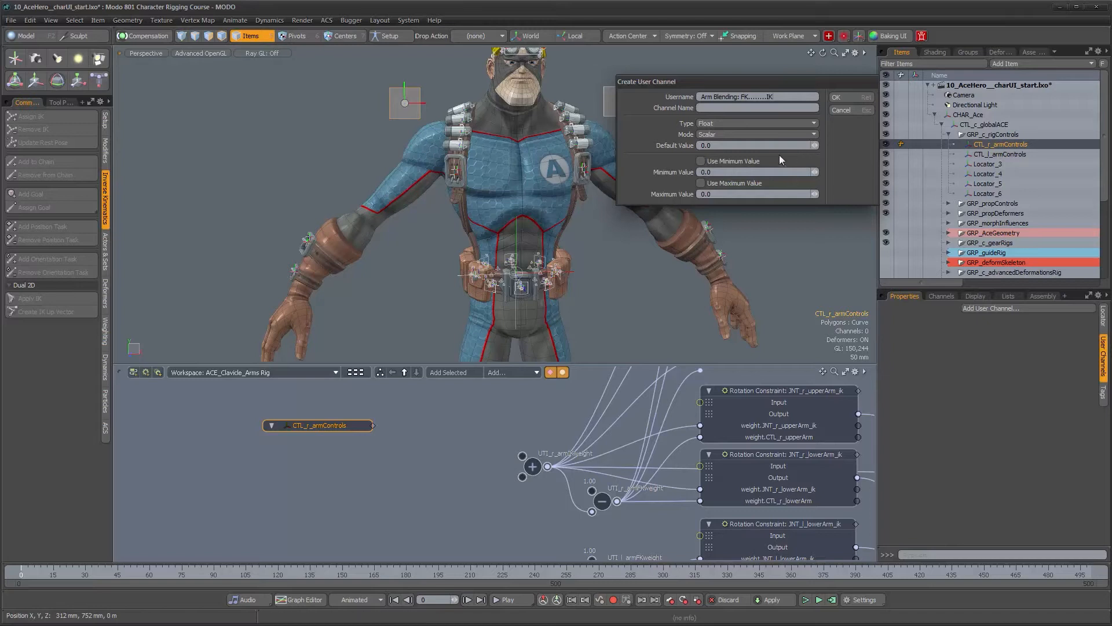
{"action": "key", "text": "Tab"}
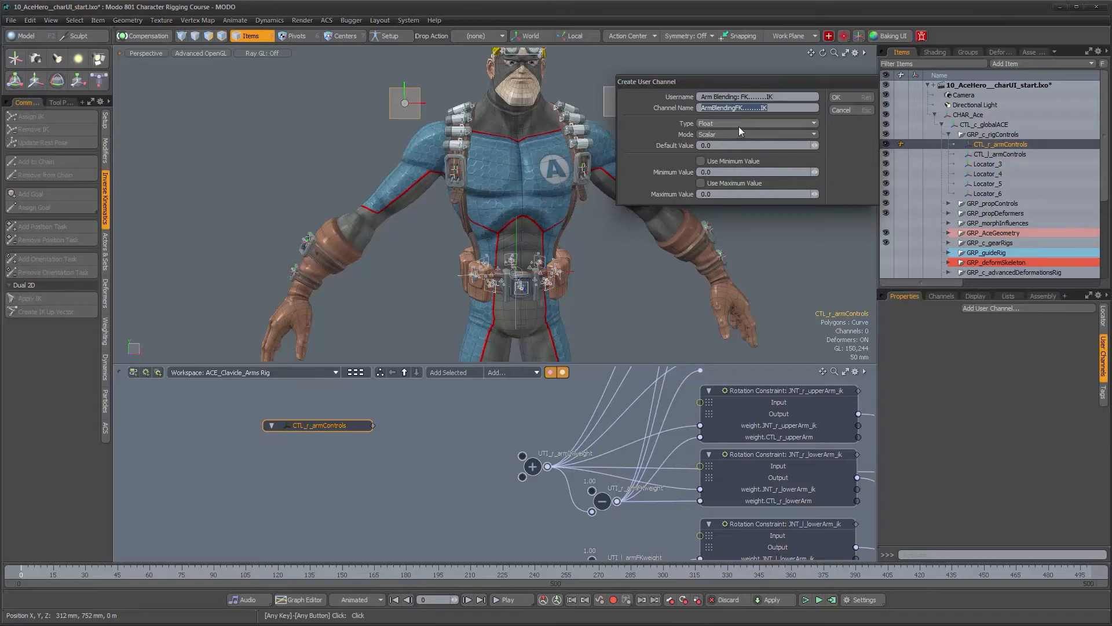
{"action": "left_click", "coordinate": [701, 161]}
{"action": "key", "text": "Return"}
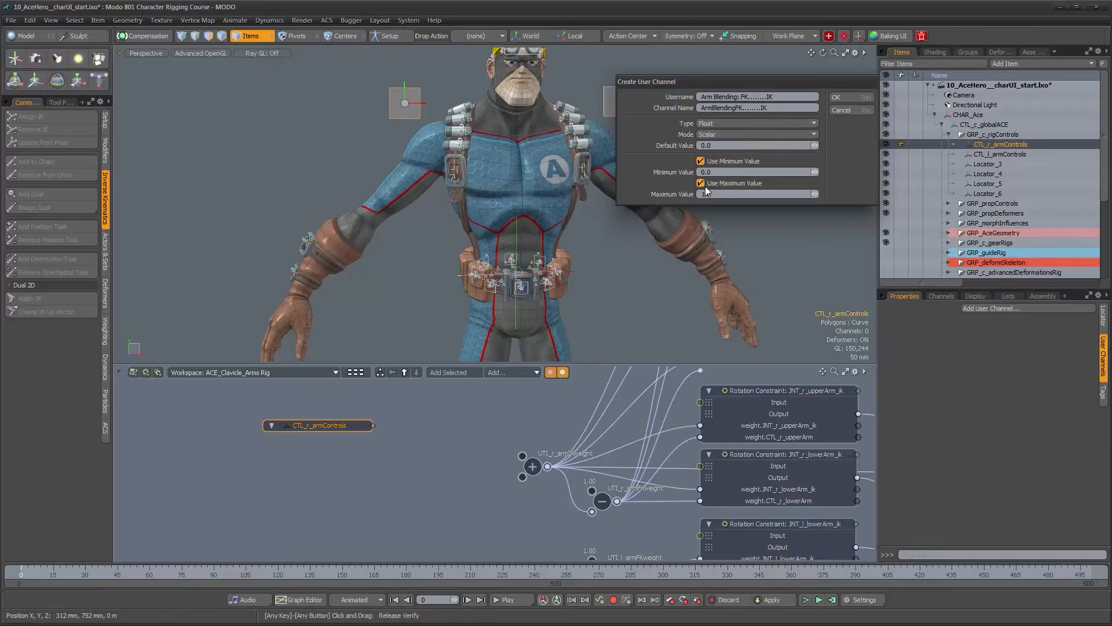
{"action": "left_click", "coordinate": [853, 98]}
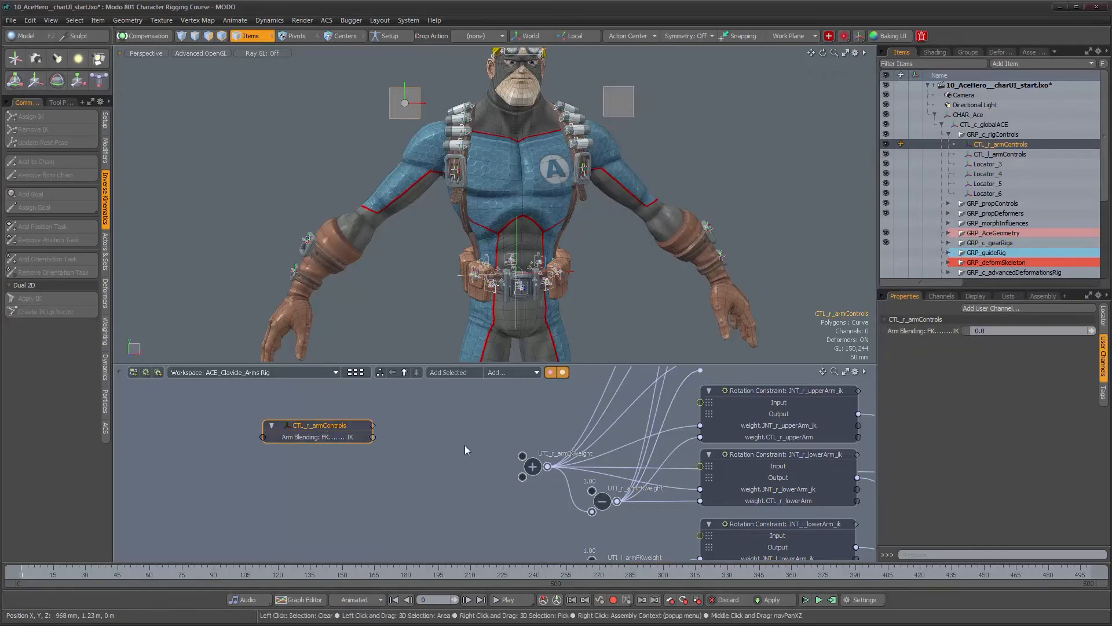
Link CTL_r_armControls' Arm Blending channel to the upper input of the right arm weight's add node, and line up the control node.
{"action": "left_click_drag", "start_coordinate": [480, 446], "coordinate": [438, 457], "text": "alt"}
{"action": "right_click_drag", "start_coordinate": [438, 457], "coordinate": [465, 464], "text": "alt"}
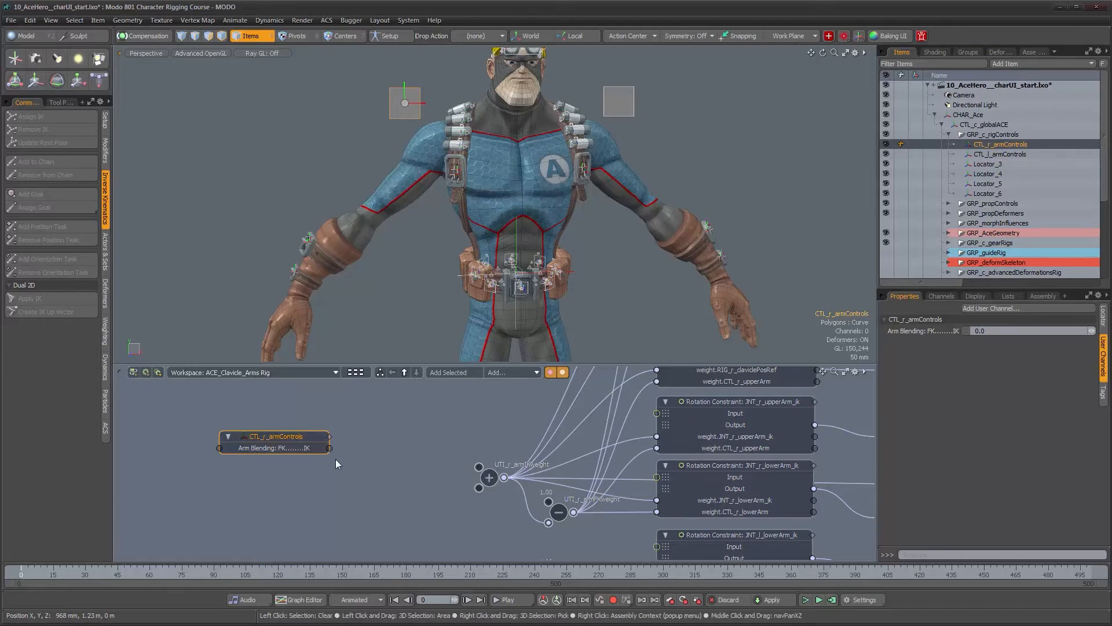
{"action": "left_click_drag", "start_coordinate": [330, 448], "coordinate": [478, 466]}
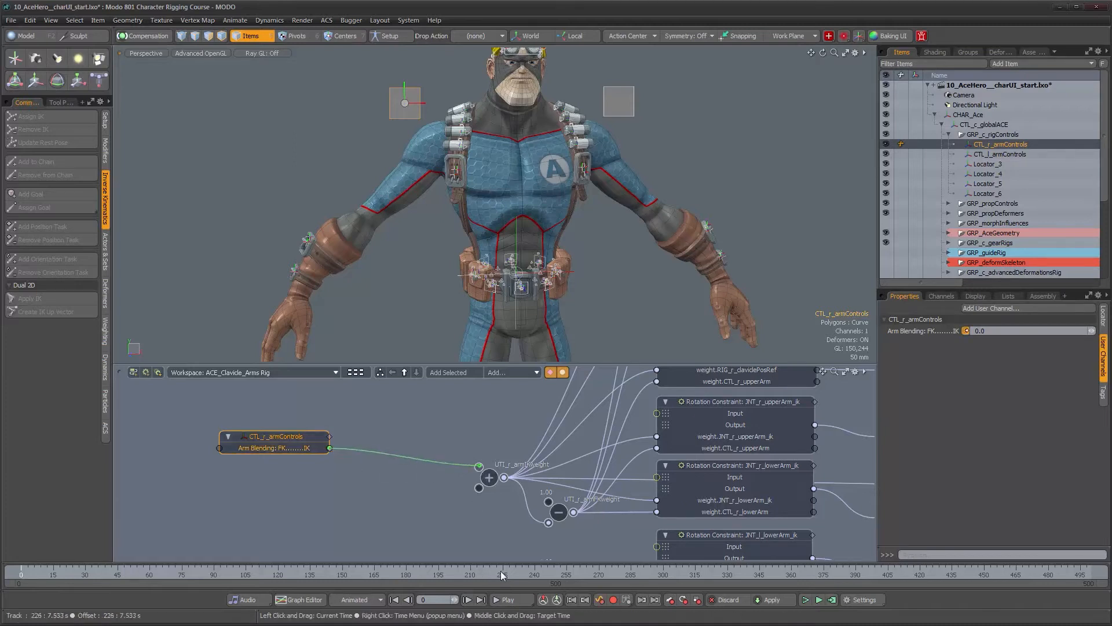
{"action": "left_click_drag", "start_coordinate": [280, 433], "coordinate": [281, 453]}
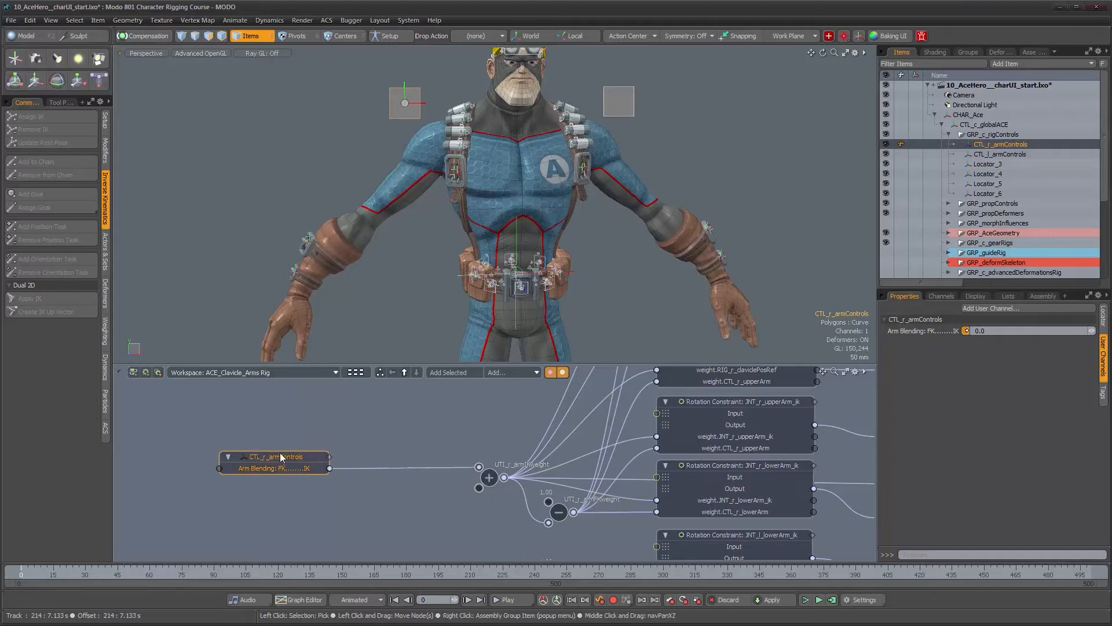
Make the GRP_r_arm group visible and frame the right arm's rig controls.
{"action": "left_click_drag", "start_coordinate": [1103, 147], "coordinate": [1103, 232]}
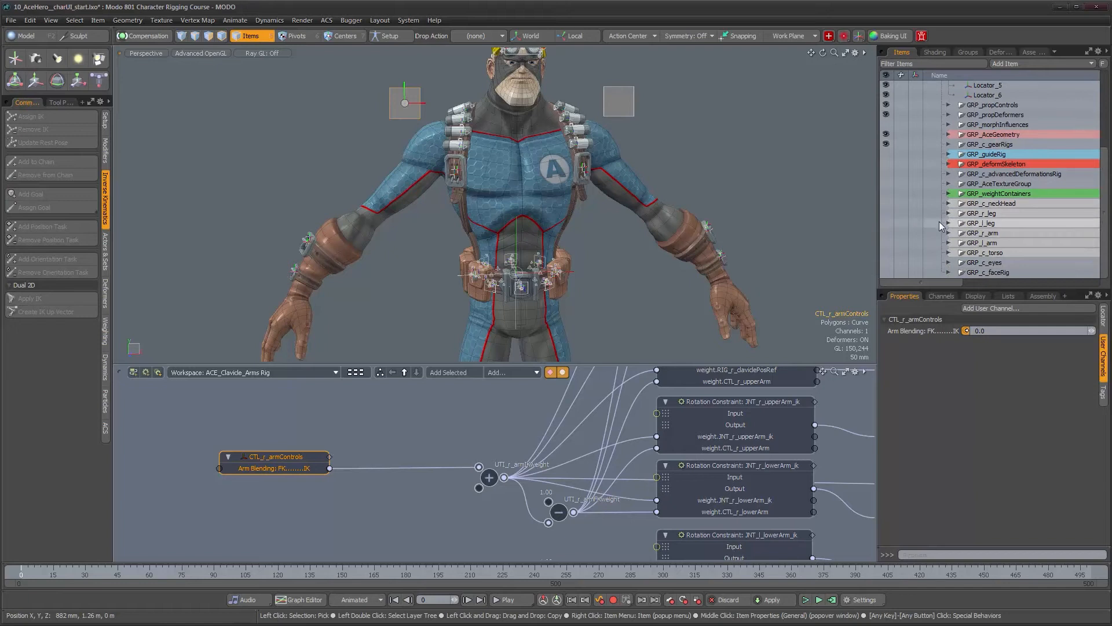
{"action": "left_click", "coordinate": [887, 233]}
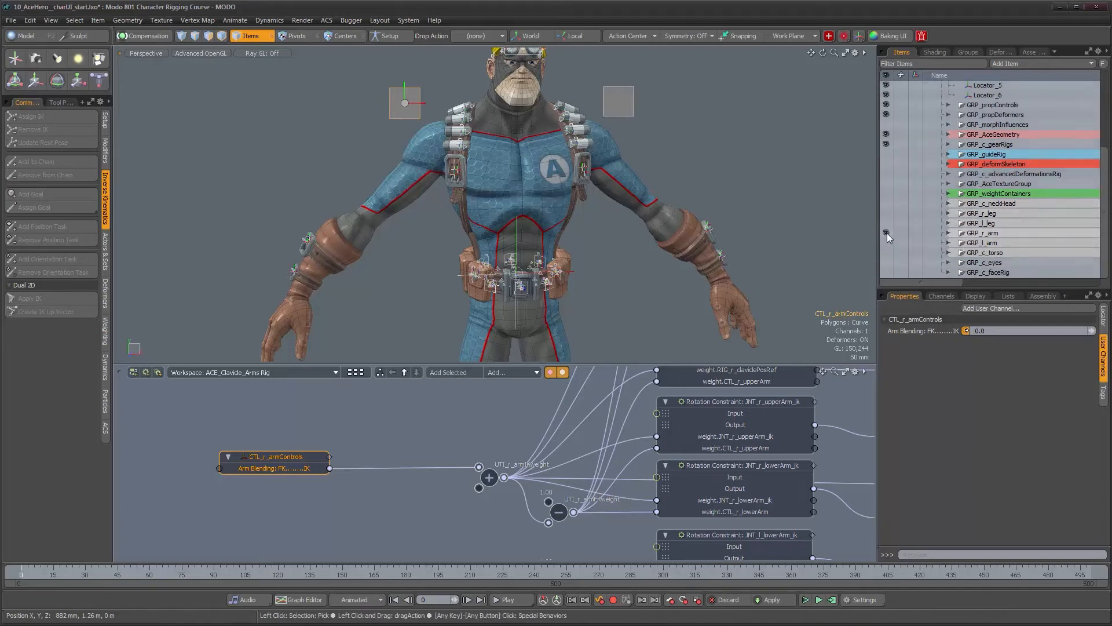
{"action": "left_click_drag", "start_coordinate": [504, 242], "coordinate": [443, 242], "text": "ctrl+alt"}
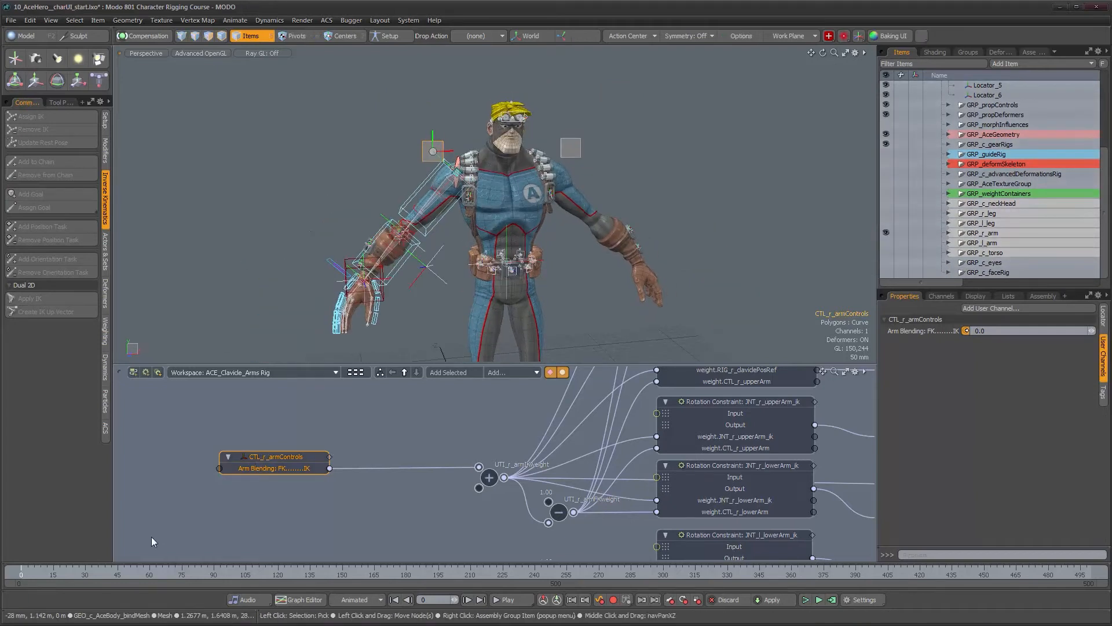
Set CTL_r_armControls' Arm Blending to 1.0 and scrub the timeline back to frame 0 to test the blend.
{"action": "mouse_move", "coordinate": [23, 572]}
{"action": "left_mouse_down"}
{"action": "mouse_move", "coordinate": [421, 572]}
{"action": "mouse_move", "coordinate": [21, 572]}
{"action": "left_mouse_up"}
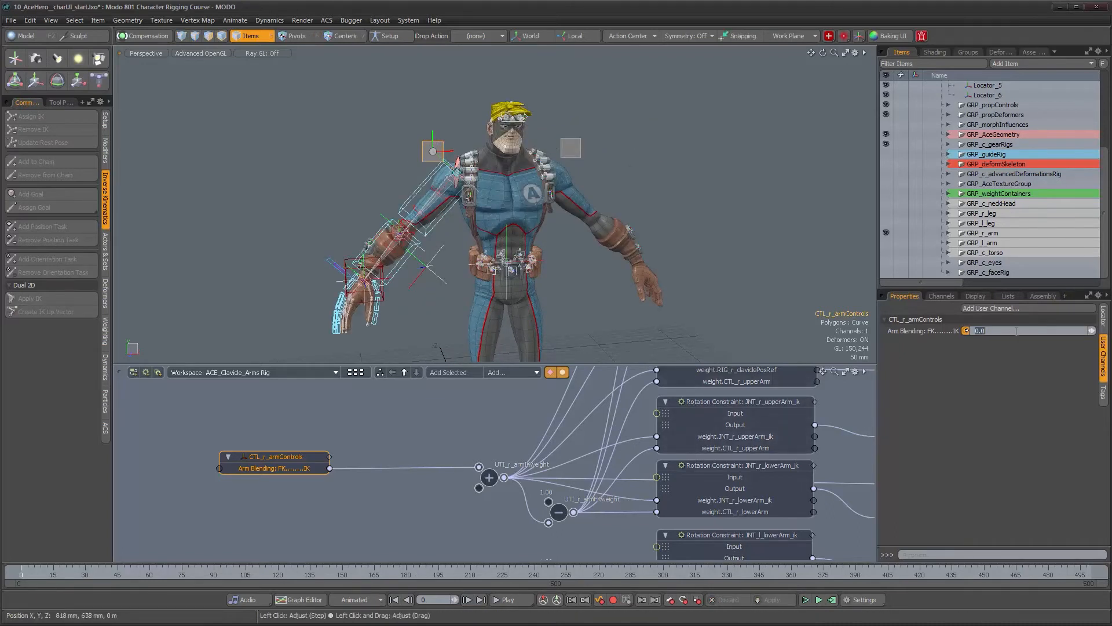
{"action": "left_click", "coordinate": [67, 572]}
{"action": "mouse_move", "coordinate": [69, 572]}
{"action": "left_mouse_down"}
{"action": "mouse_move", "coordinate": [641, 574]}
{"action": "mouse_move", "coordinate": [21, 573]}
{"action": "left_mouse_up"}
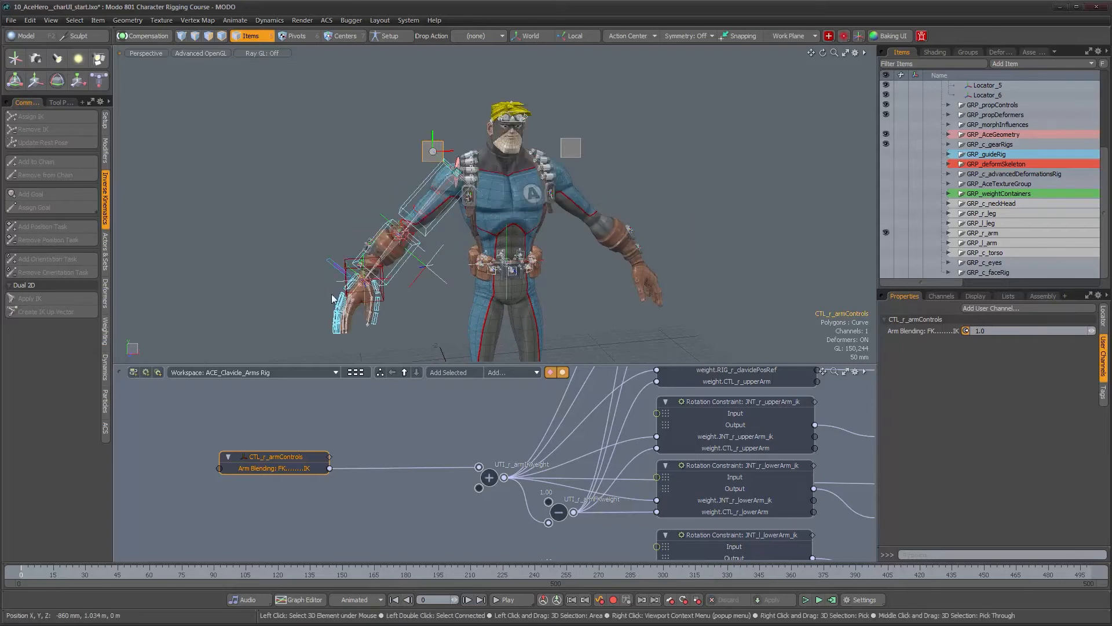
Test-move the CTL_r_IKarm control with the Transform tool and undo the move.
{"action": "left_click", "coordinate": [347, 263]}
{"action": "key", "text": "w"}
{"action": "mouse_move", "coordinate": [421, 251]}
{"action": "left_mouse_down", "text": "alt"}
{"action": "mouse_move", "coordinate": [402, 235]}
{"action": "mouse_move", "coordinate": [411, 239]}
{"action": "left_mouse_up", "text": "alt"}
{"action": "right_click_drag", "start_coordinate": [382, 248], "coordinate": [423, 246], "text": "alt"}
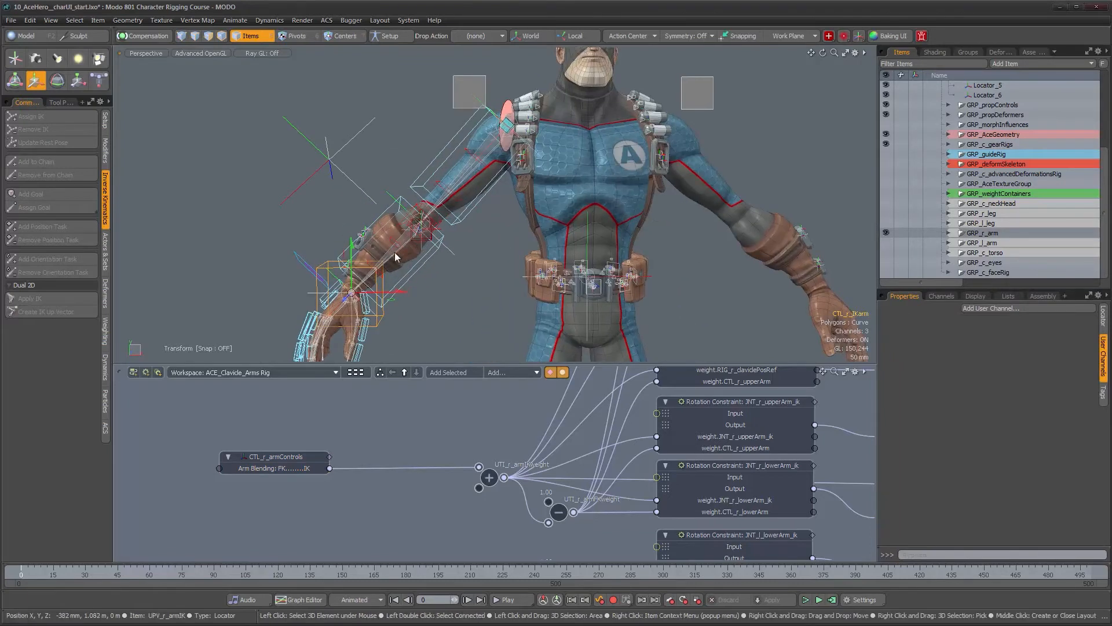
{"action": "left_click_drag", "start_coordinate": [421, 243], "coordinate": [467, 247]}
{"action": "key", "text": "ctrl+z"}
{"action": "key", "text": "space"}
{"action": "left_click_drag", "start_coordinate": [450, 305], "coordinate": [427, 308], "text": "alt"}
{"action": "scroll", "coordinate": [427, 308], "scroll_direction": "down", "scroll_amount": 4}
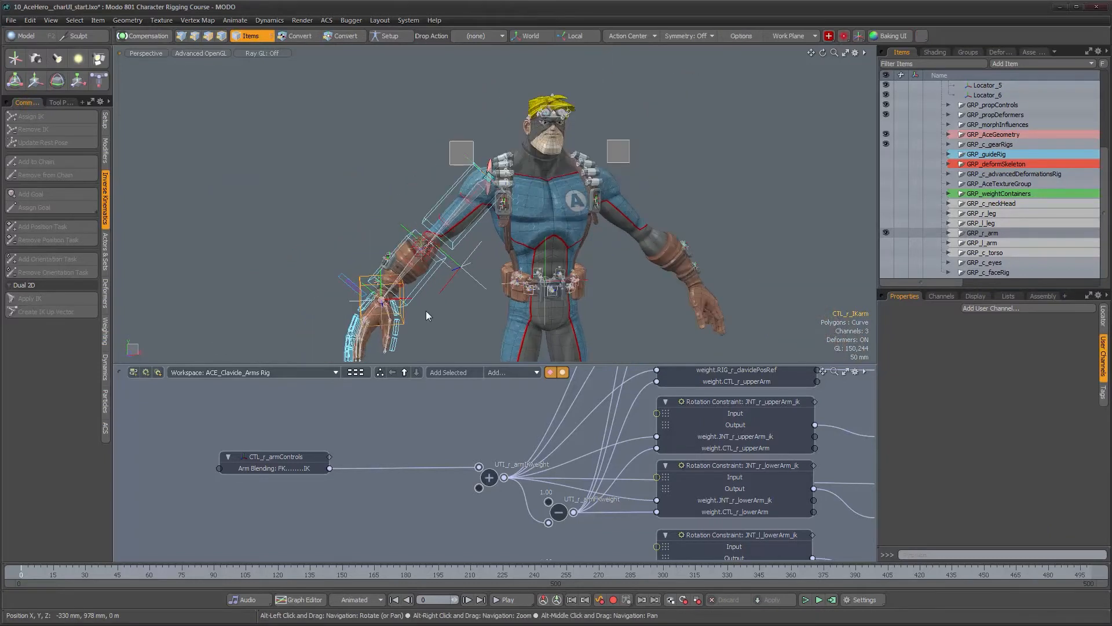
Reset the Arm Blending channel of CTL_r_armControls to 0.0.
{"action": "left_click", "coordinate": [294, 457]}
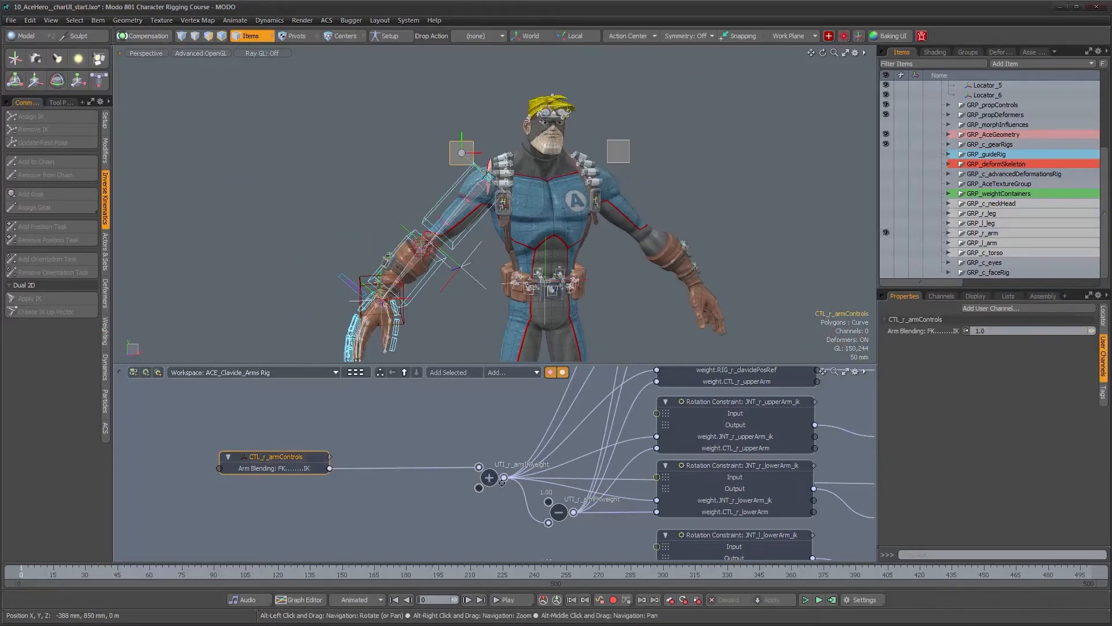
{"action": "scroll", "coordinate": [500, 316], "scroll_direction": "down", "scroll_amount": 3}
{"action": "left_click_drag", "start_coordinate": [524, 333], "coordinate": [540, 137], "text": "alt+shift"}
{"action": "left_click", "coordinate": [515, 81]}
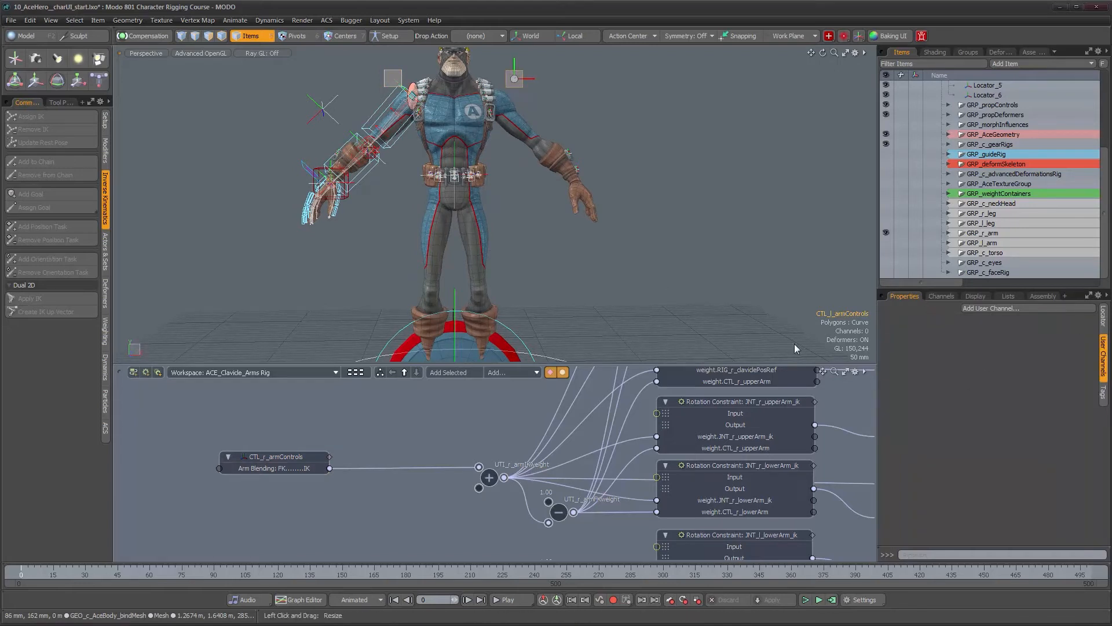
{"action": "left_click", "coordinate": [267, 458]}
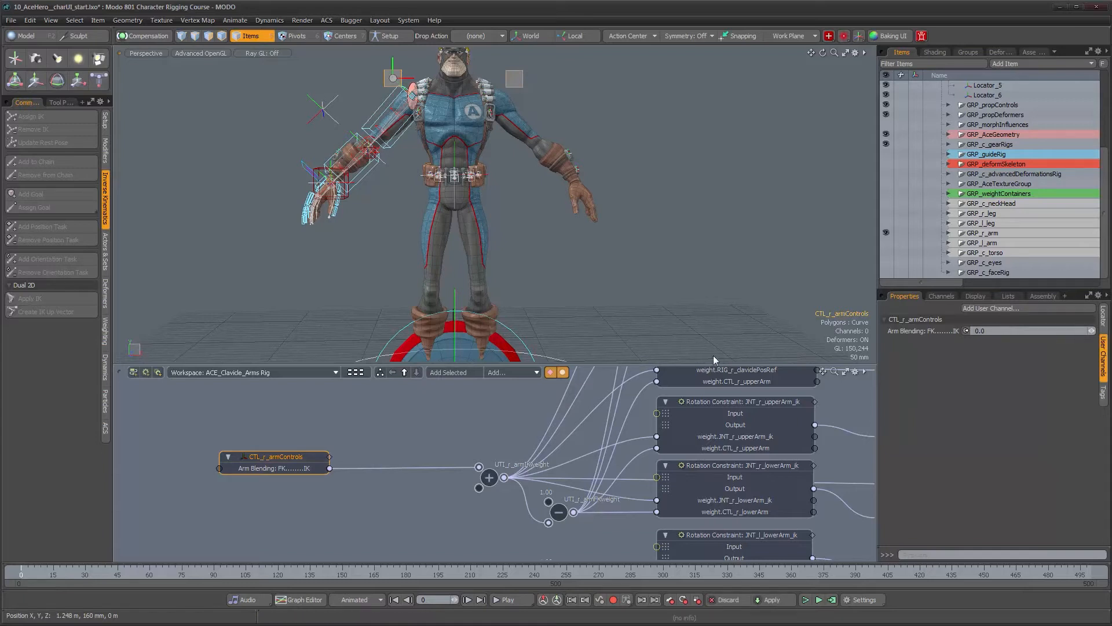
Add CTL_l_armControls to the schematic and place its node below CTL_r_armControls, in front of the left arm weight nodes.
{"action": "scroll", "coordinate": [417, 482], "scroll_direction": "down", "scroll_amount": 2}
{"action": "left_click_drag", "start_coordinate": [417, 482], "coordinate": [397, 439], "text": "alt"}
{"action": "left_click", "coordinate": [513, 81]}
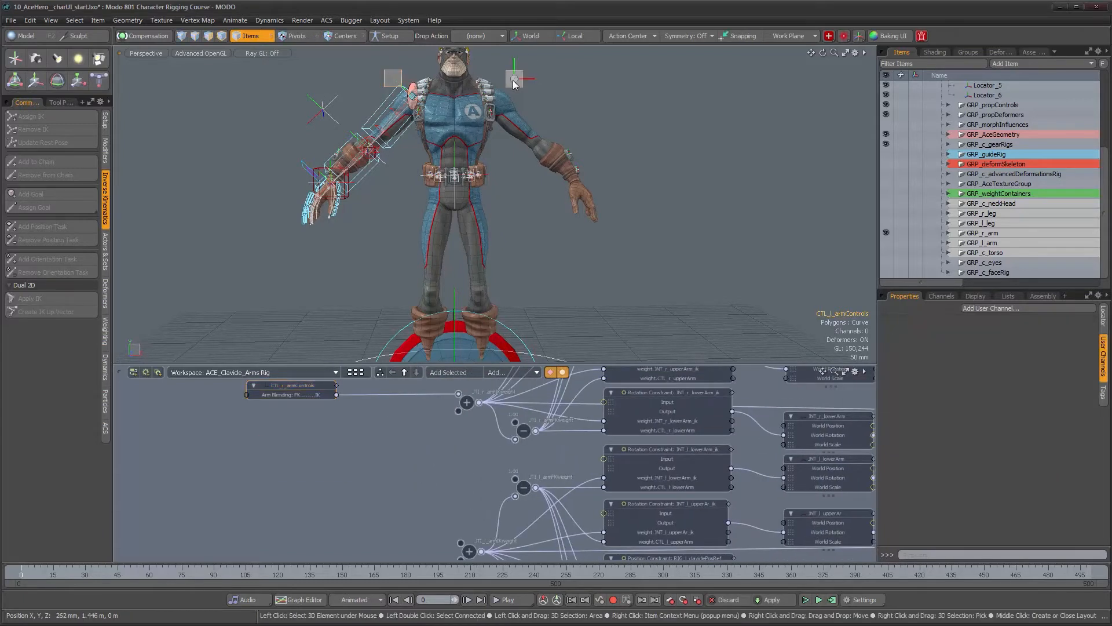
{"action": "left_click", "coordinate": [436, 372]}
{"action": "left_click_drag", "start_coordinate": [513, 460], "coordinate": [280, 509]}
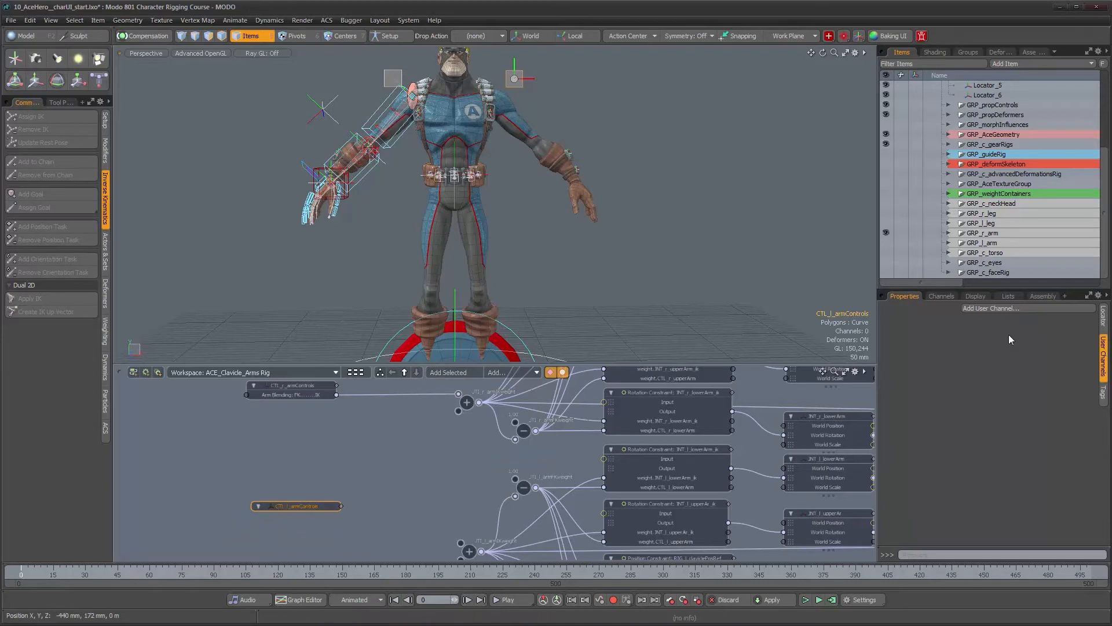
Create the float user channel "Arm Blending: FK........IK" on CTL_l_armControls, with minimum 0.0 and maximum 1.0.
{"action": "left_click", "coordinate": [1044, 308]}
{"action": "type", "text": "Arm Blending: FK........IK"}
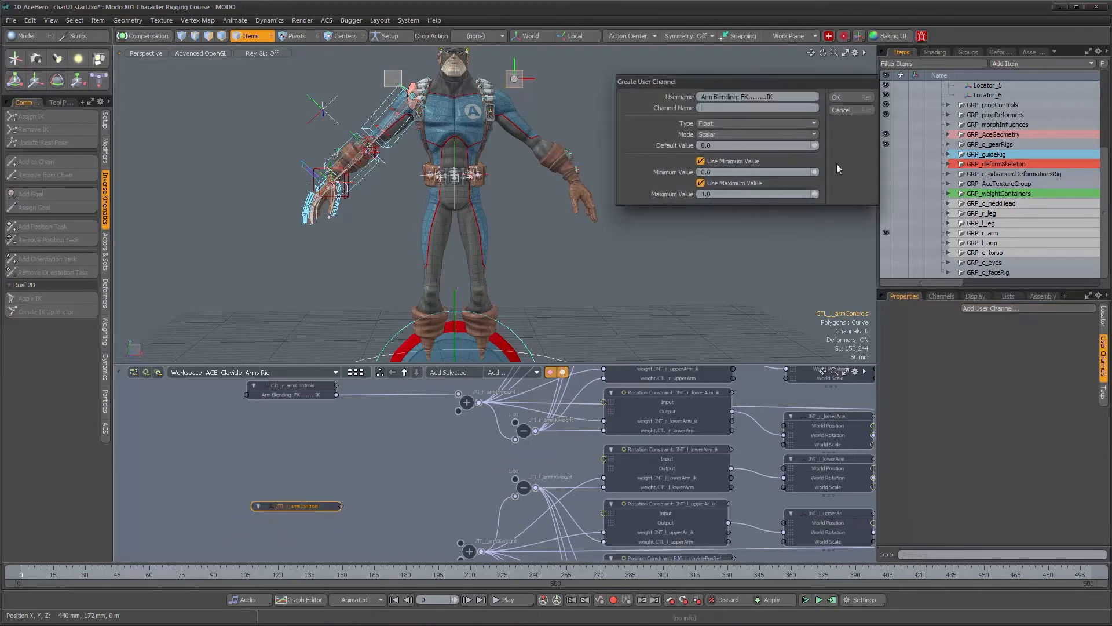
{"action": "key", "text": "Tab"}
{"action": "left_click", "coordinate": [788, 97]}
{"action": "key", "text": "End"}
{"action": "key", "text": "BackSpace"}
{"action": "key", "text": "Tab"}
{"action": "left_click", "coordinate": [842, 97]}
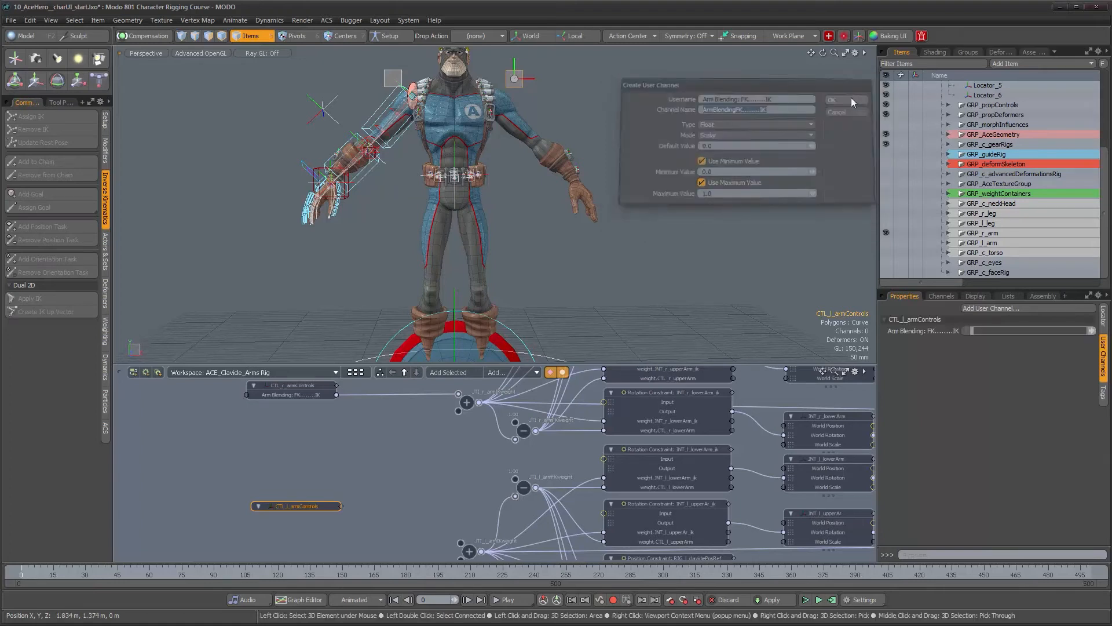
Link CTL_l_armControls' Arm Blending channel to the left arm weight's add node and align the control node with it.
{"action": "left_click_drag", "start_coordinate": [384, 513], "coordinate": [457, 524], "text": "alt"}
{"action": "left_click_drag", "start_coordinate": [295, 488], "coordinate": [295, 514]}
{"action": "scroll", "coordinate": [460, 497], "scroll_direction": "down", "scroll_amount": 5}
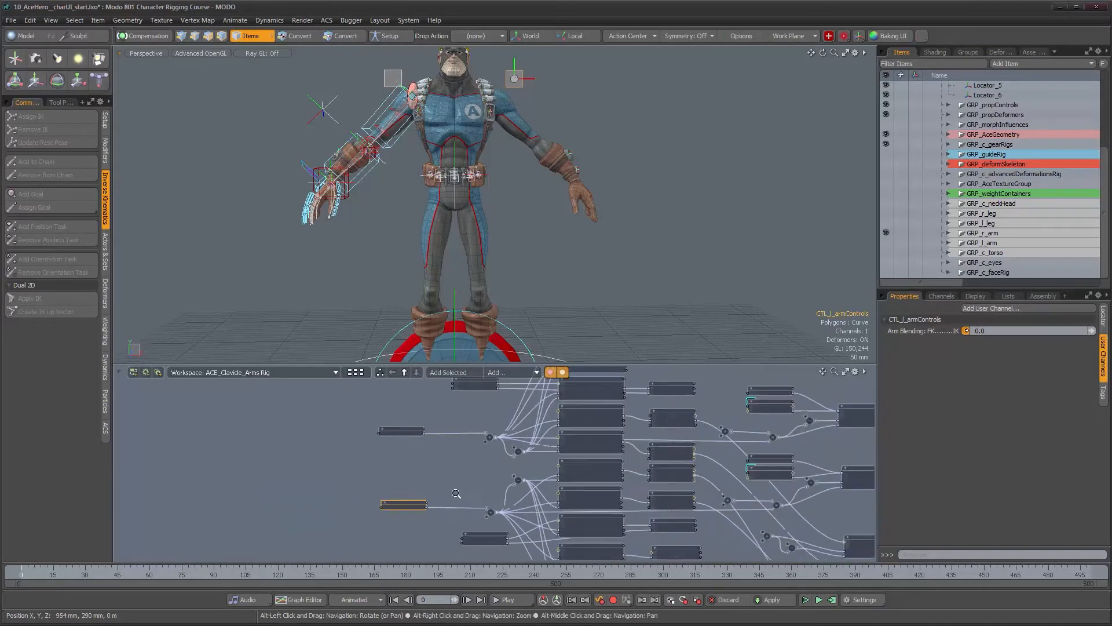
Examine the auto clavicle weight nodes and their connections in the schematic, along with the right arm and shoulder of the rig.
{"action": "left_click_drag", "start_coordinate": [484, 493], "coordinate": [338, 478], "text": "alt"}
{"action": "scroll", "coordinate": [338, 478], "scroll_direction": "up", "scroll_amount": 4}
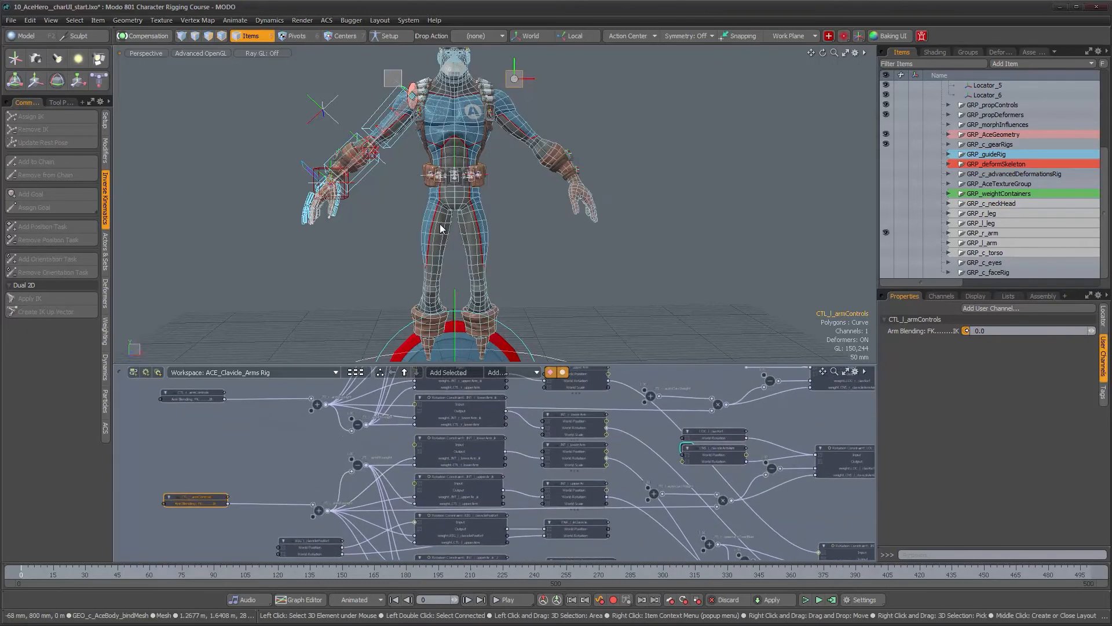
{"action": "left_click_drag", "start_coordinate": [441, 229], "coordinate": [381, 199], "text": "alt"}
{"action": "right_click_drag", "start_coordinate": [668, 450], "coordinate": [714, 456], "text": "alt"}
{"action": "left_click_drag", "start_coordinate": [713, 455], "coordinate": [683, 525], "text": "alt"}
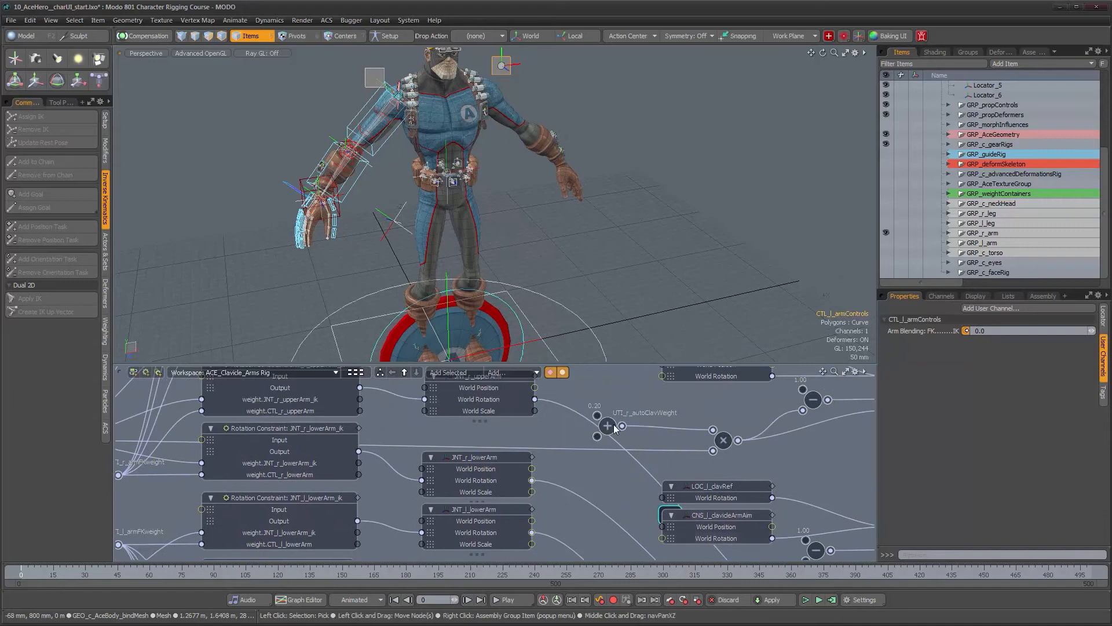
{"action": "right_click_drag", "start_coordinate": [650, 423], "coordinate": [619, 486], "text": "alt"}
{"action": "left_click_drag", "start_coordinate": [620, 487], "coordinate": [480, 492], "text": "alt"}
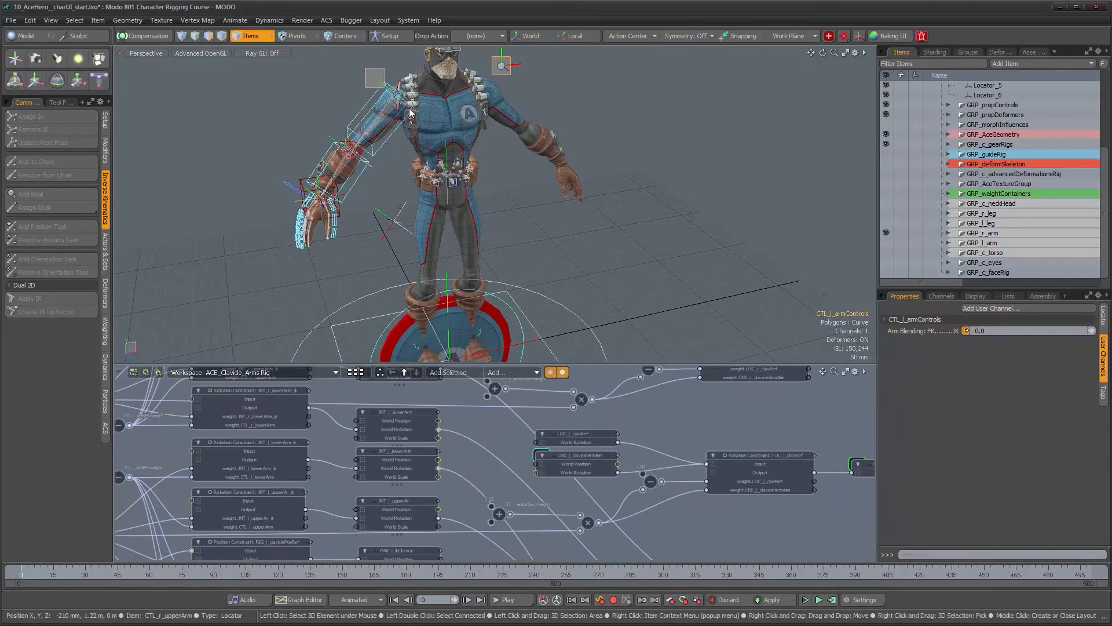
{"action": "right_click_drag", "start_coordinate": [623, 447], "coordinate": [614, 464], "text": "alt"}
{"action": "left_click_drag", "start_coordinate": [614, 465], "coordinate": [787, 469], "text": "alt"}
{"action": "right_click_drag", "start_coordinate": [530, 472], "coordinate": [570, 468], "text": "alt"}
{"action": "left_click_drag", "start_coordinate": [570, 468], "coordinate": [694, 468], "text": "alt"}
{"action": "mouse_move", "coordinate": [428, 216]}
{"action": "left_mouse_down", "text": "alt"}
{"action": "mouse_move", "coordinate": [417, 172]}
{"action": "mouse_move", "coordinate": [433, 187]}
{"action": "mouse_move", "coordinate": [427, 197]}
{"action": "left_mouse_up", "text": "alt"}
{"action": "right_click_drag", "start_coordinate": [428, 197], "coordinate": [458, 200], "text": "alt"}
{"action": "left_click_drag", "start_coordinate": [458, 200], "coordinate": [484, 203], "text": "alt"}
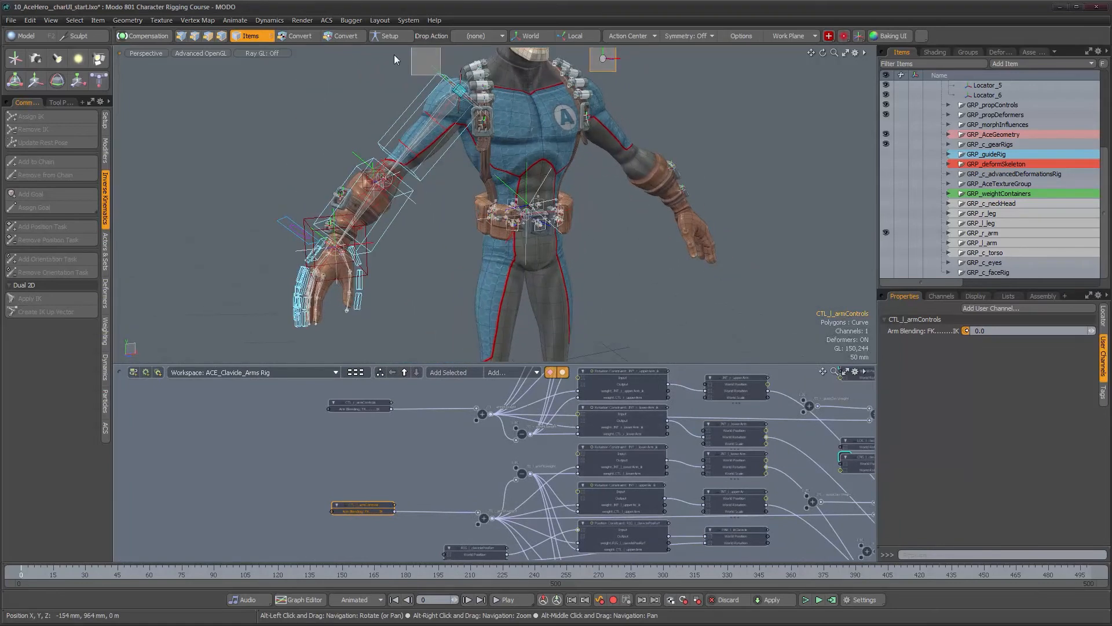
Create a float user channel "Auto Clavicle Weight" on CTL_r_armControls, with minimum 0.0 and maximum 1.0.
{"action": "left_click_drag", "start_coordinate": [349, 473], "coordinate": [391, 451], "text": "ctrl+alt"}
{"action": "left_click_drag", "start_coordinate": [390, 451], "coordinate": [395, 483], "text": "alt"}
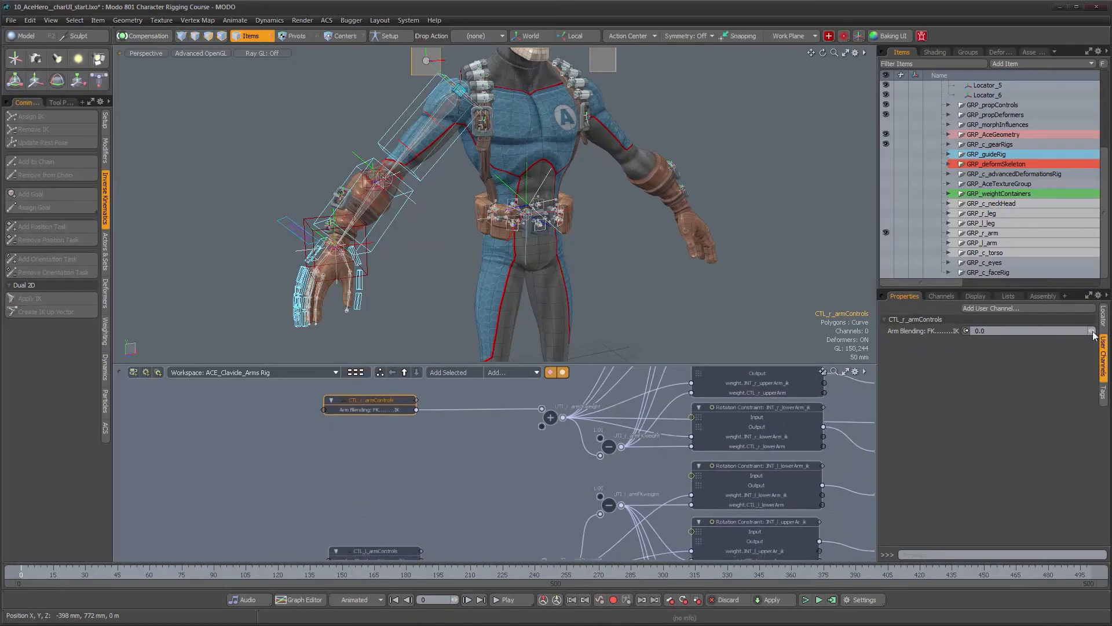
{"action": "left_click", "coordinate": [1049, 308]}
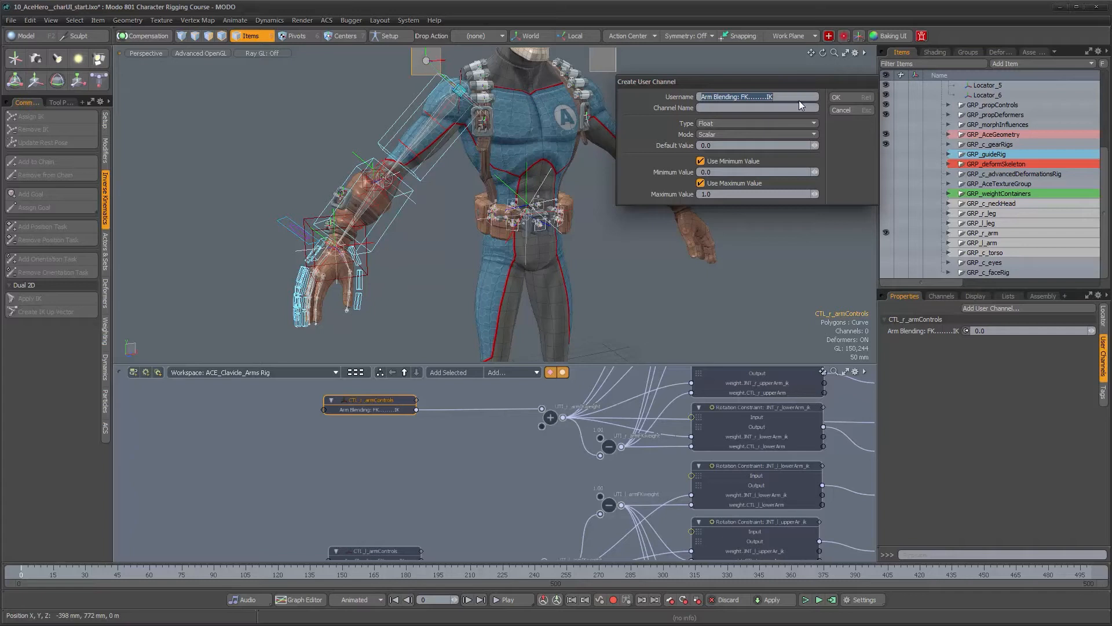
{"action": "type", "text": "aUT"}
{"action": "left_click", "coordinate": [800, 106]}
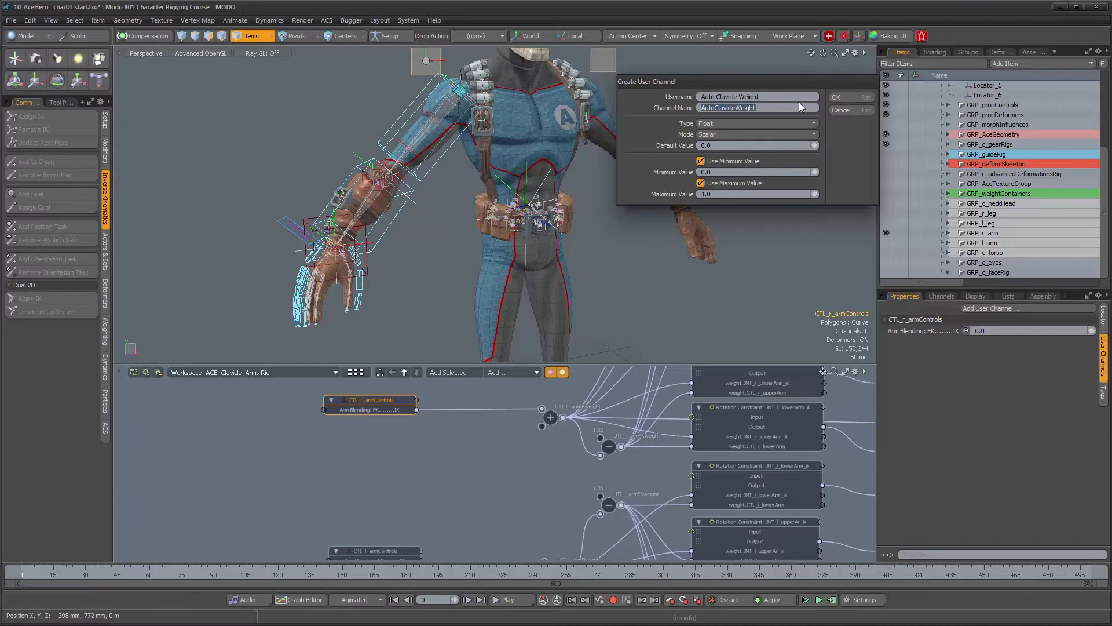
{"action": "left_click", "coordinate": [851, 99]}
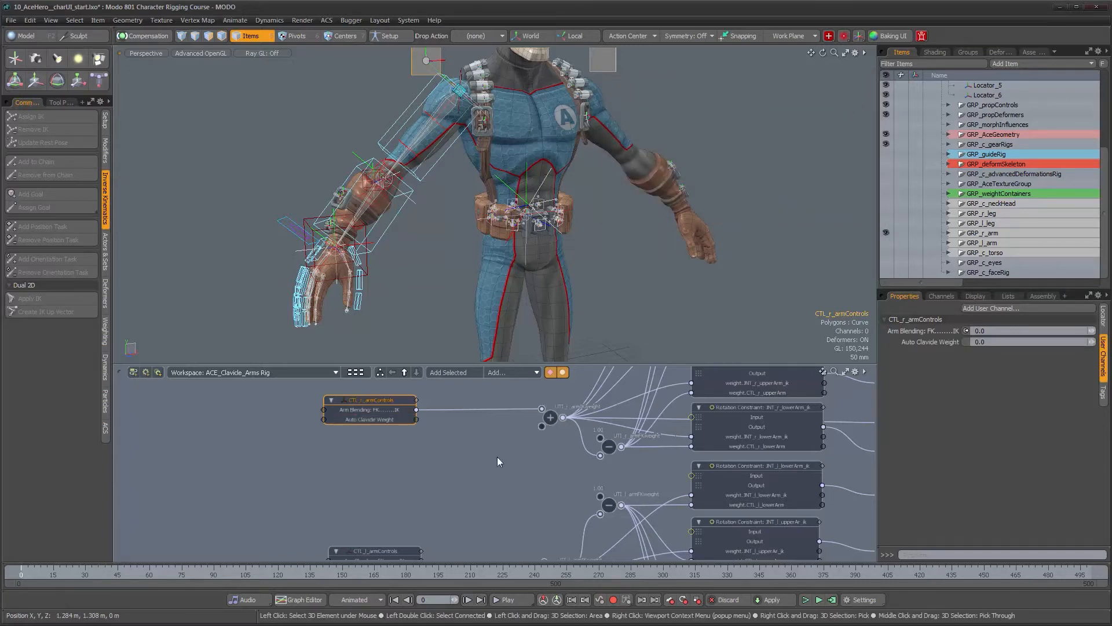
Set the Auto Clavicle Weight of CTL_r_armControls to 0.2, matching the value on the UTI_r_autoClavWeight node.
{"action": "scroll", "coordinate": [515, 471], "scroll_direction": "down", "scroll_amount": 2}
{"action": "left_click_drag", "start_coordinate": [626, 467], "coordinate": [461, 466], "text": "alt"}
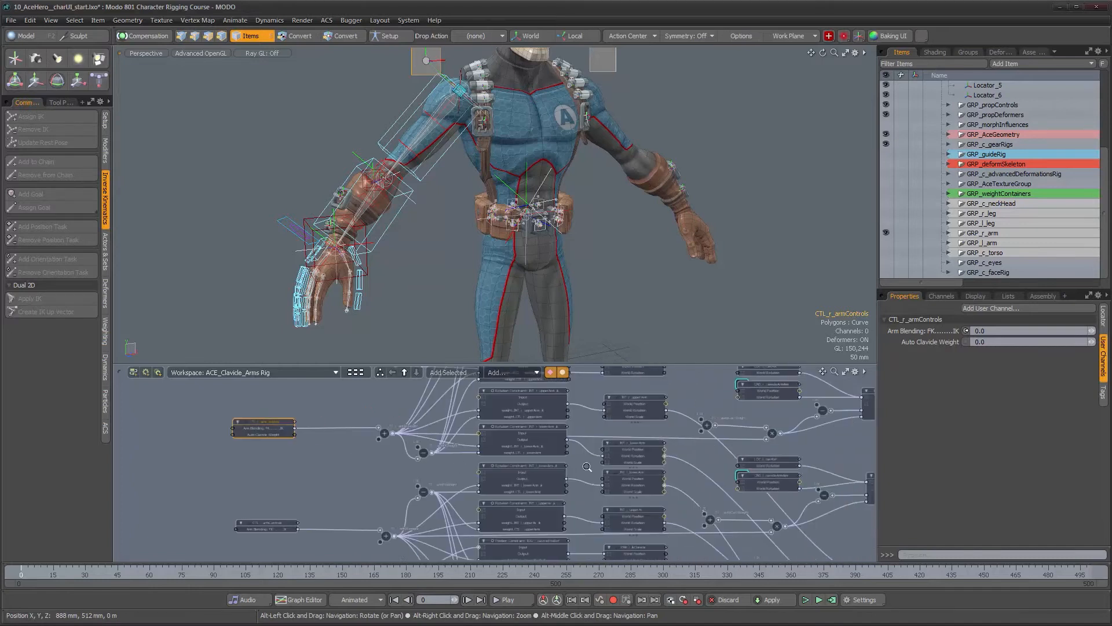
{"action": "scroll", "coordinate": [586, 466], "scroll_direction": "up", "scroll_amount": 2}
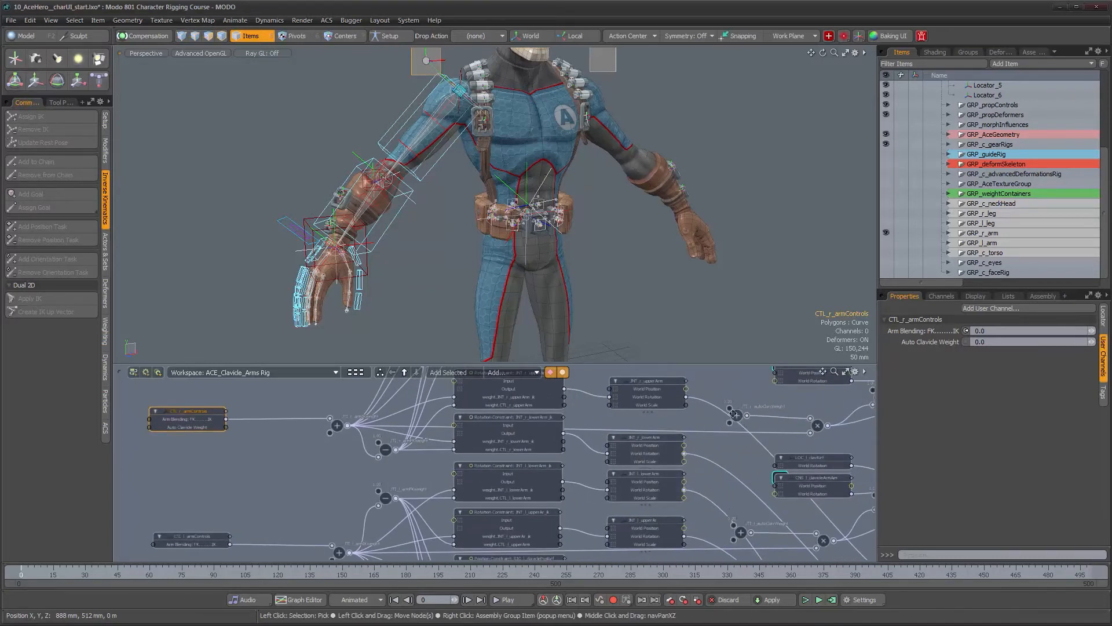
{"action": "scroll", "coordinate": [734, 414], "scroll_direction": "up", "scroll_amount": 3}
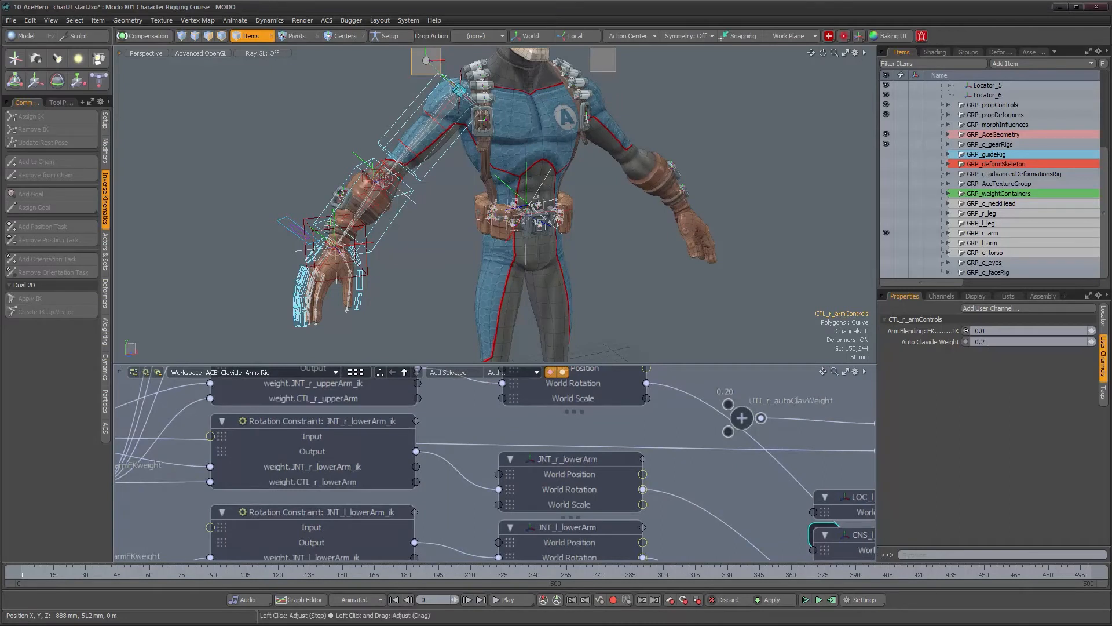
{"action": "scroll", "coordinate": [510, 490], "scroll_direction": "down", "scroll_amount": 5}
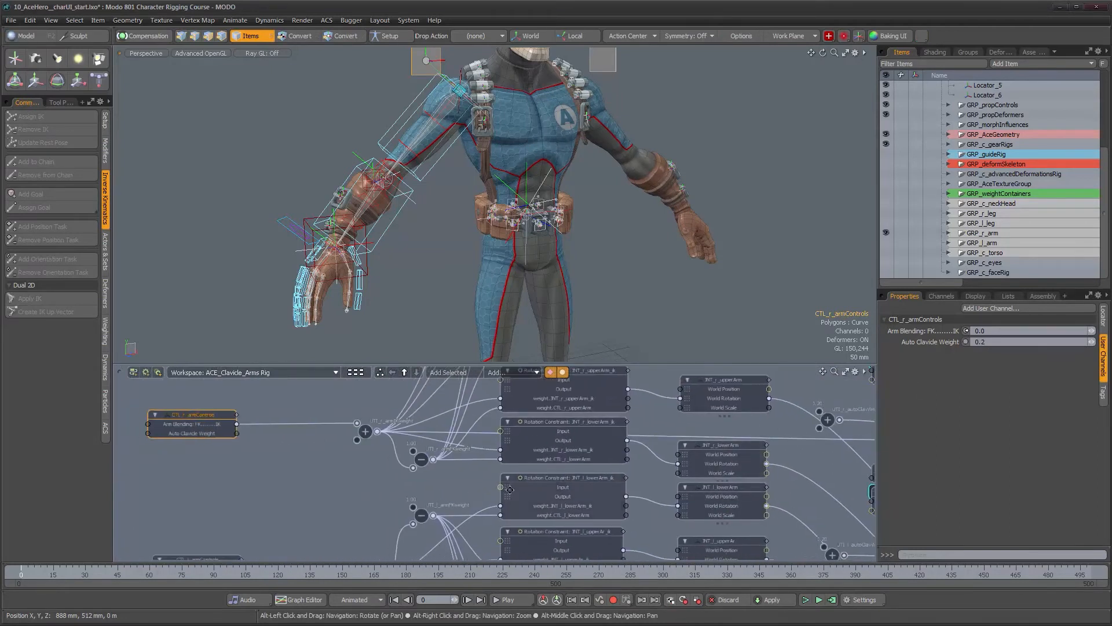
Link CTL_r_armControls' Auto Clavicle Weight channel to the UTI_r_autoClavWeight add node and move that node closer to the multiply node.
{"action": "scroll", "coordinate": [625, 470], "scroll_direction": "down", "scroll_amount": 1}
{"action": "left_click_drag", "start_coordinate": [625, 470], "coordinate": [607, 469], "text": "alt"}
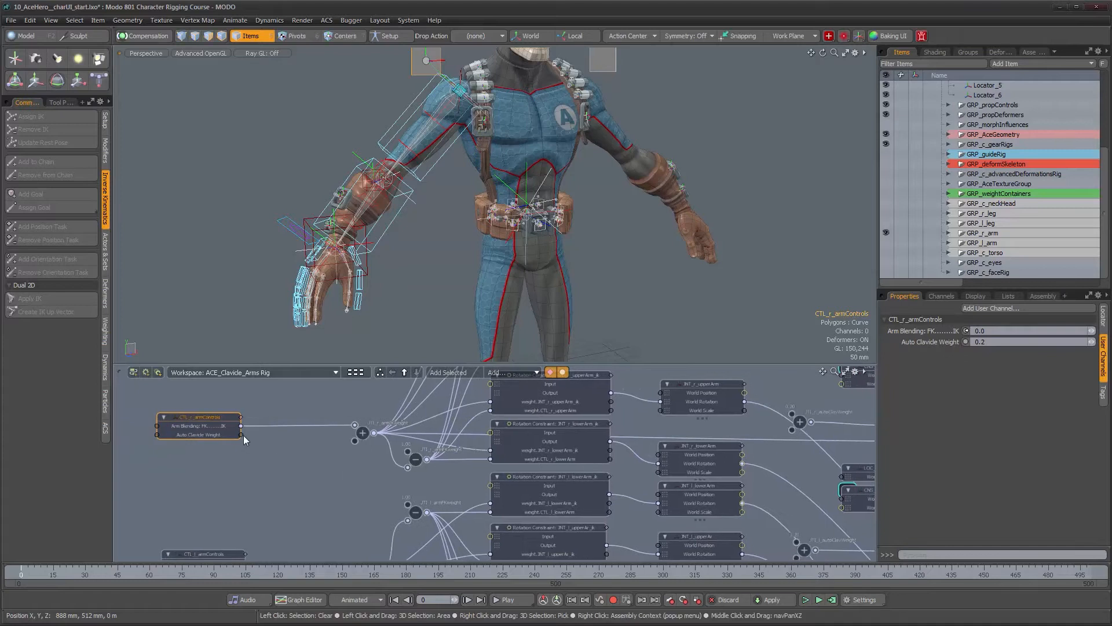
{"action": "left_click_drag", "start_coordinate": [241, 435], "coordinate": [793, 415]}
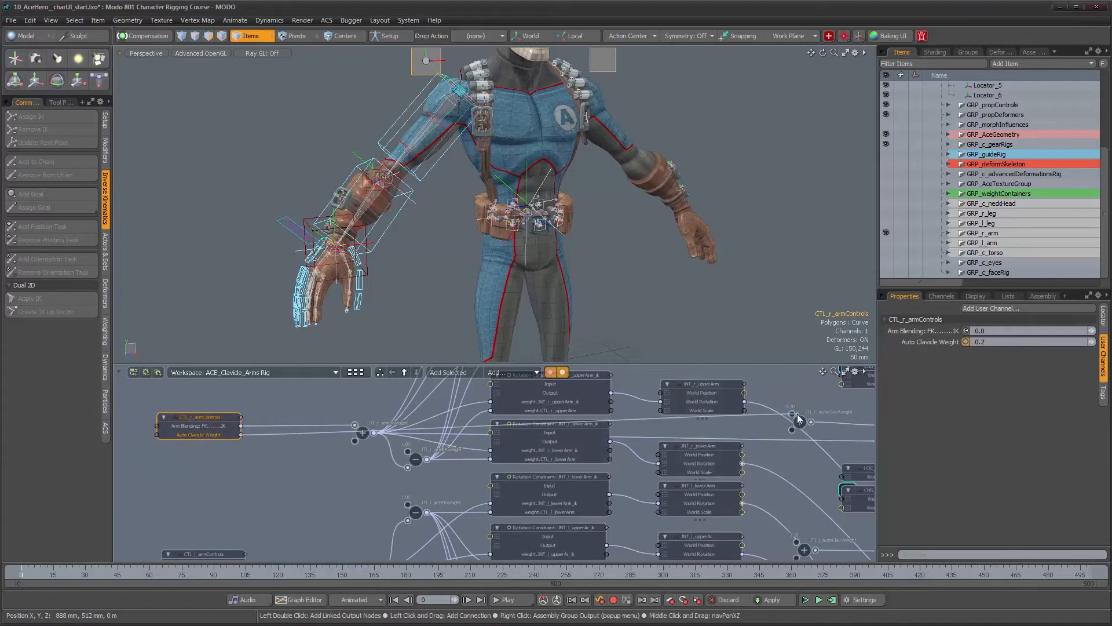
{"action": "middle_click_drag", "start_coordinate": [796, 421], "coordinate": [604, 429]}
{"action": "left_click_drag", "start_coordinate": [604, 429], "coordinate": [642, 428]}
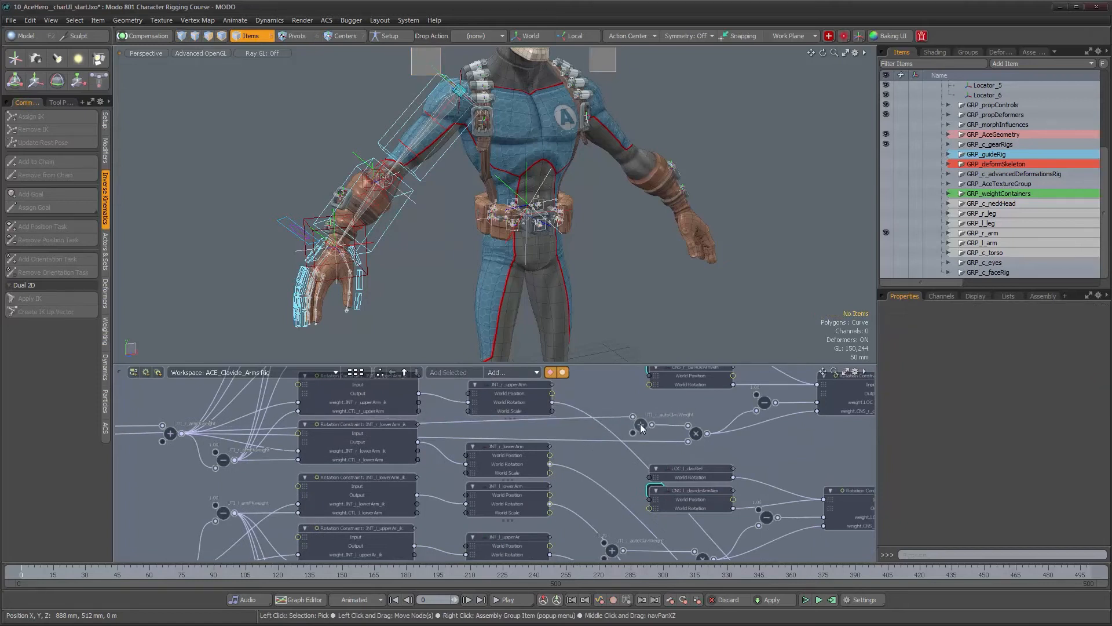
Create a float user channel "Auto Clavicle Weight" on CTL_l_armControls, with minimum 0.0 and maximum 1.0, and set it to 0.2.
{"action": "left_click_drag", "start_coordinate": [504, 486], "coordinate": [717, 434], "text": "alt"}
{"action": "scroll", "coordinate": [717, 435], "scroll_direction": "down", "scroll_amount": 1, "text": "alt"}
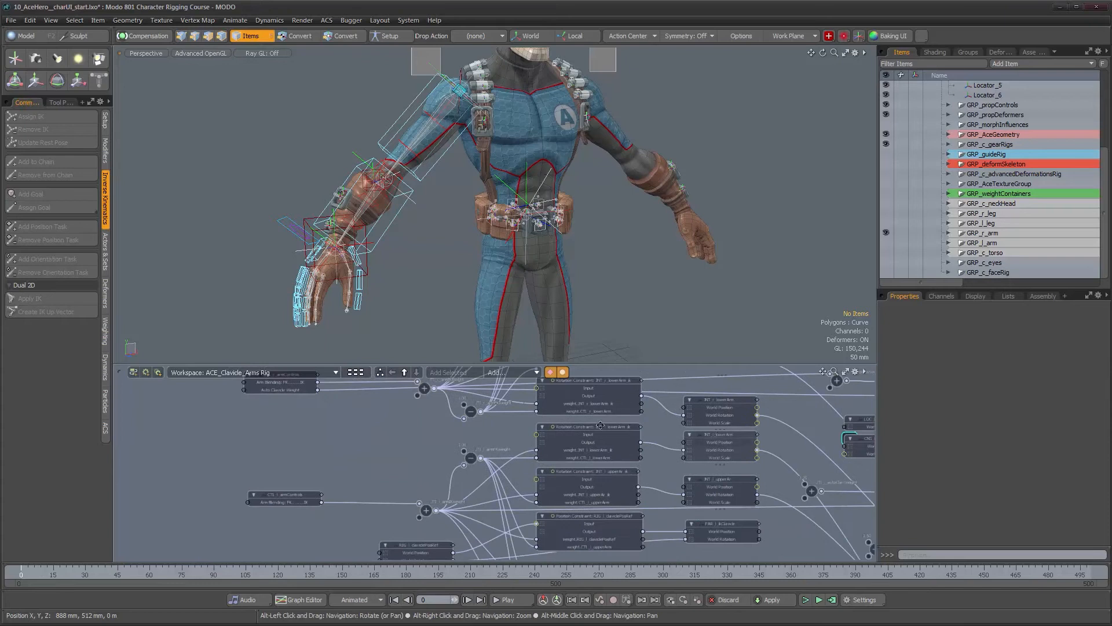
{"action": "left_click_drag", "start_coordinate": [600, 426], "coordinate": [663, 416], "text": "alt"}
{"action": "left_click", "coordinate": [346, 485]}
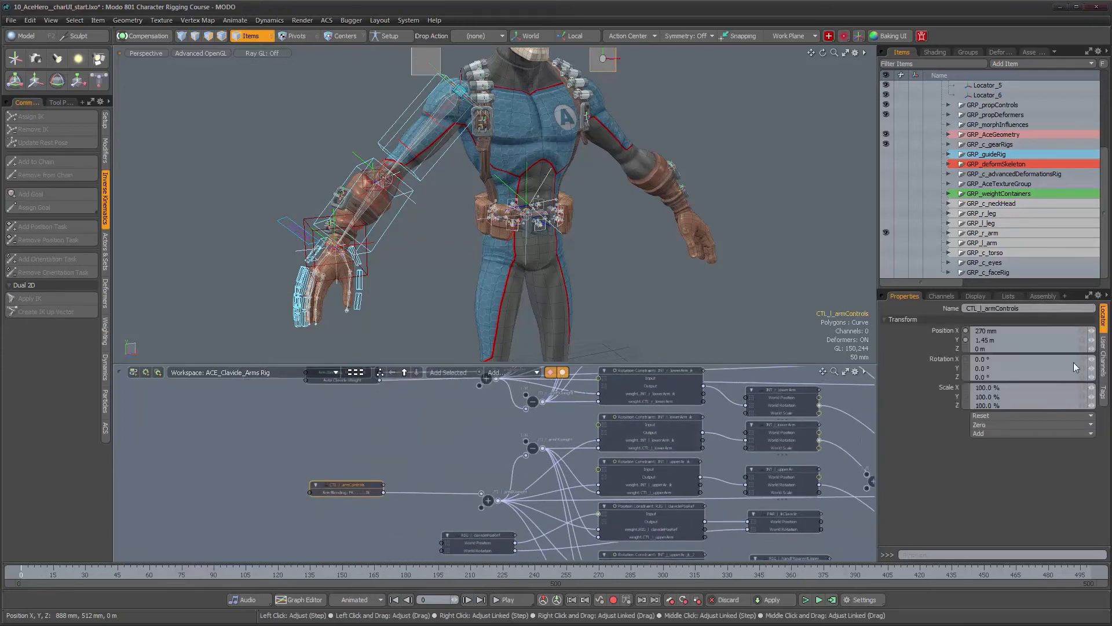
{"action": "left_click", "coordinate": [1103, 356]}
{"action": "left_click", "coordinate": [1025, 310]}
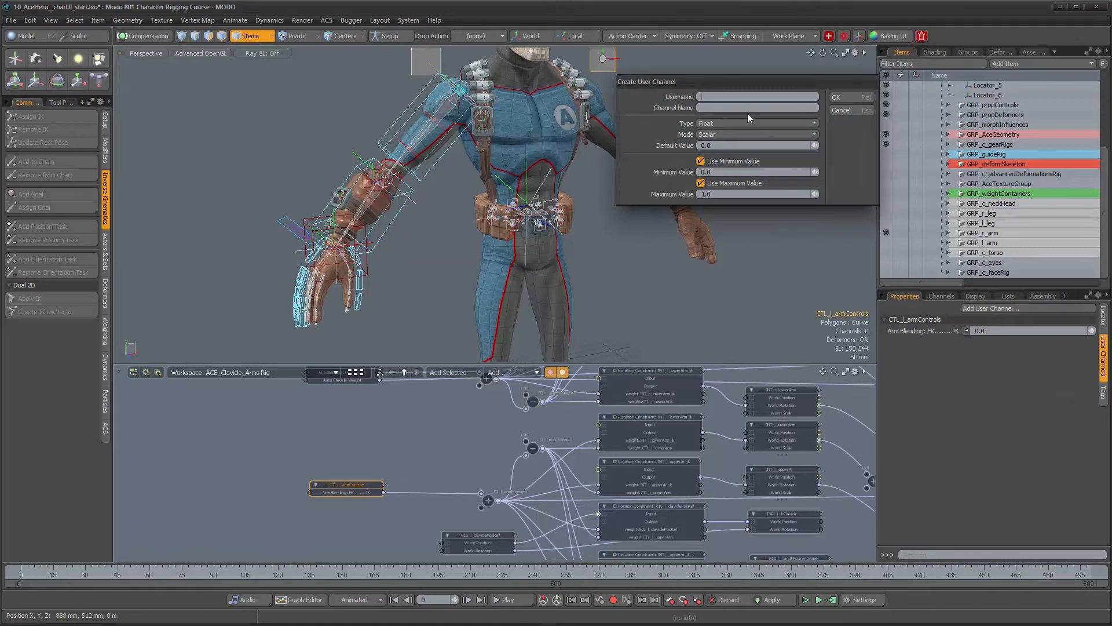
{"action": "type", "text": "Auto Clavicle We"}
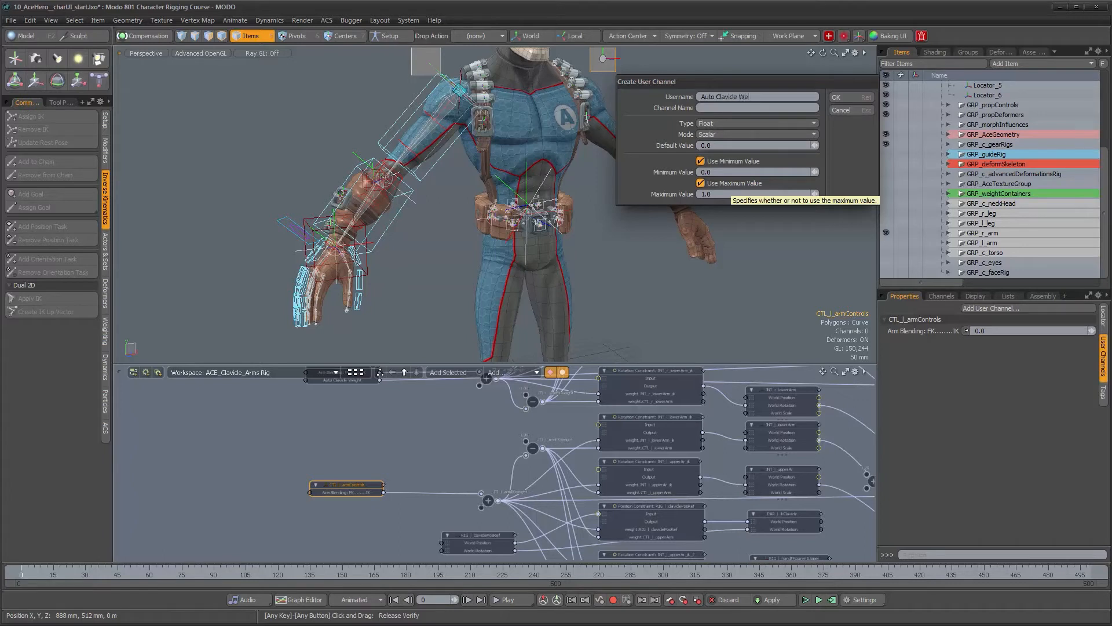
{"action": "key", "text": "Tab"}
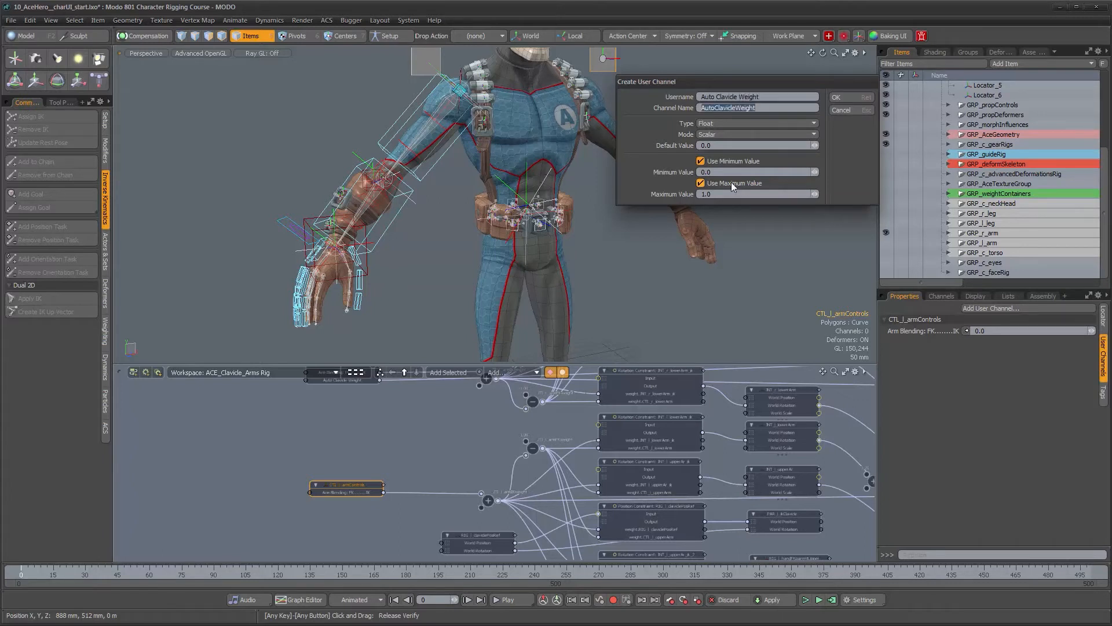
{"action": "key", "text": "Return"}
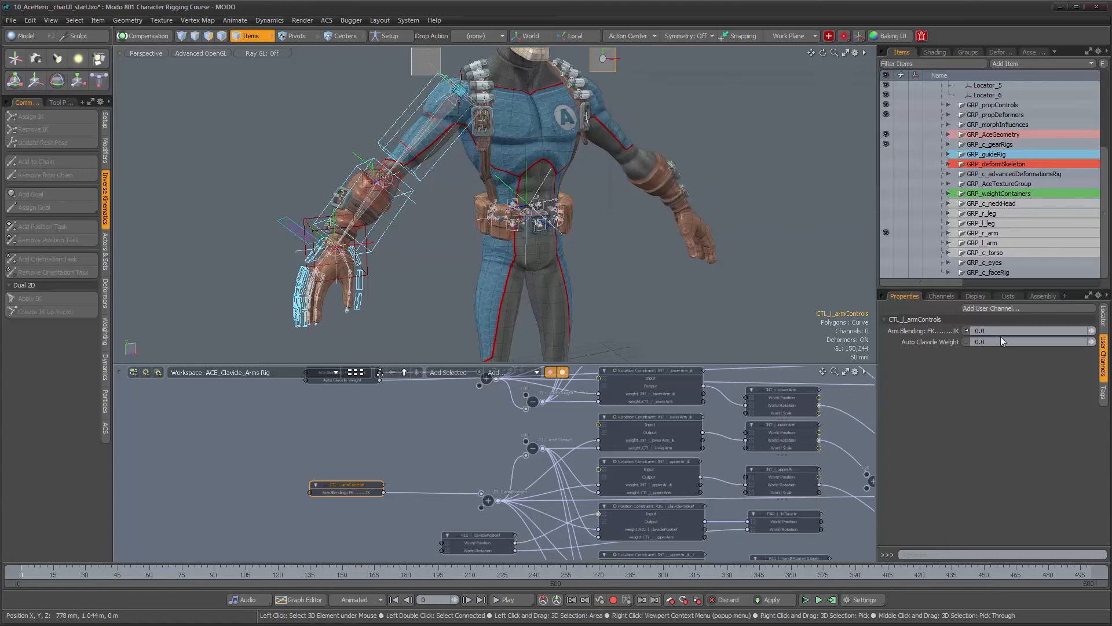
{"action": "left_click", "coordinate": [1001, 341]}
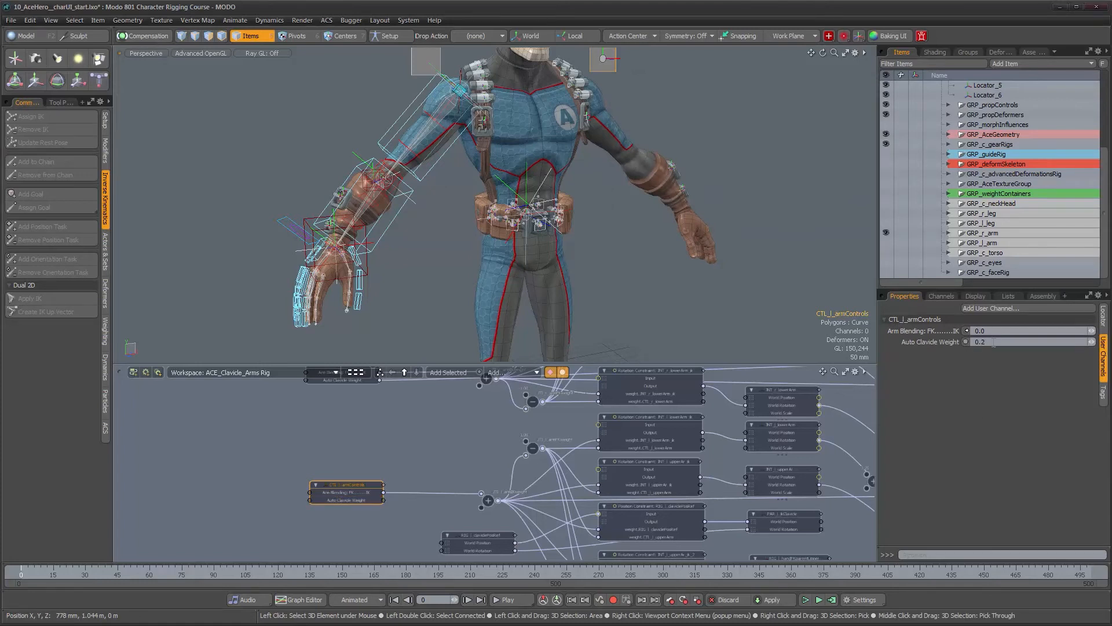
Link CTL_l_armControls' Auto Clavicle Weight channel to the left auto clavicle weight's add node in the schematic.
{"action": "right_click_drag", "start_coordinate": [335, 464], "coordinate": [367, 464], "text": "alt"}
{"action": "left_click_drag", "start_coordinate": [369, 457], "coordinate": [374, 494], "text": "alt"}
{"action": "left_click_drag", "start_coordinate": [284, 464], "coordinate": [35, 404], "text": "alt"}
{"action": "right_click_drag", "start_coordinate": [537, 494], "coordinate": [514, 495], "text": "alt"}
{"action": "left_click_drag", "start_coordinate": [513, 494], "coordinate": [566, 491], "text": "alt"}
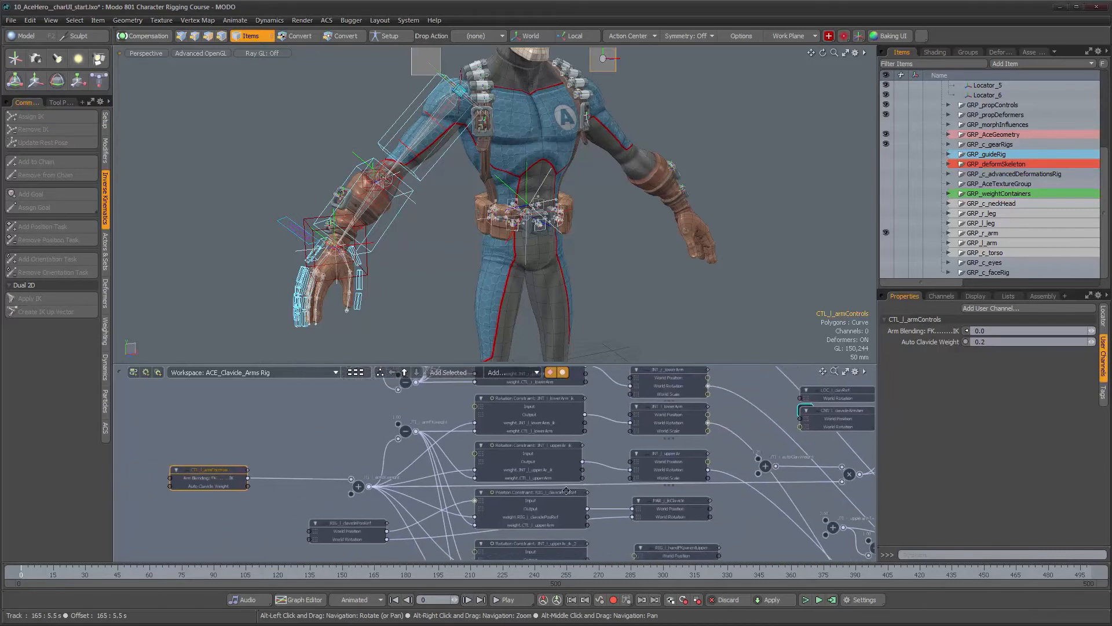
{"action": "left_click_drag", "start_coordinate": [248, 486], "coordinate": [493, 526]}
{"action": "scroll", "coordinate": [545, 475], "scroll_direction": "down", "scroll_amount": 5}
{"action": "scroll", "coordinate": [493, 526], "scroll_direction": "down", "scroll_amount": 1}
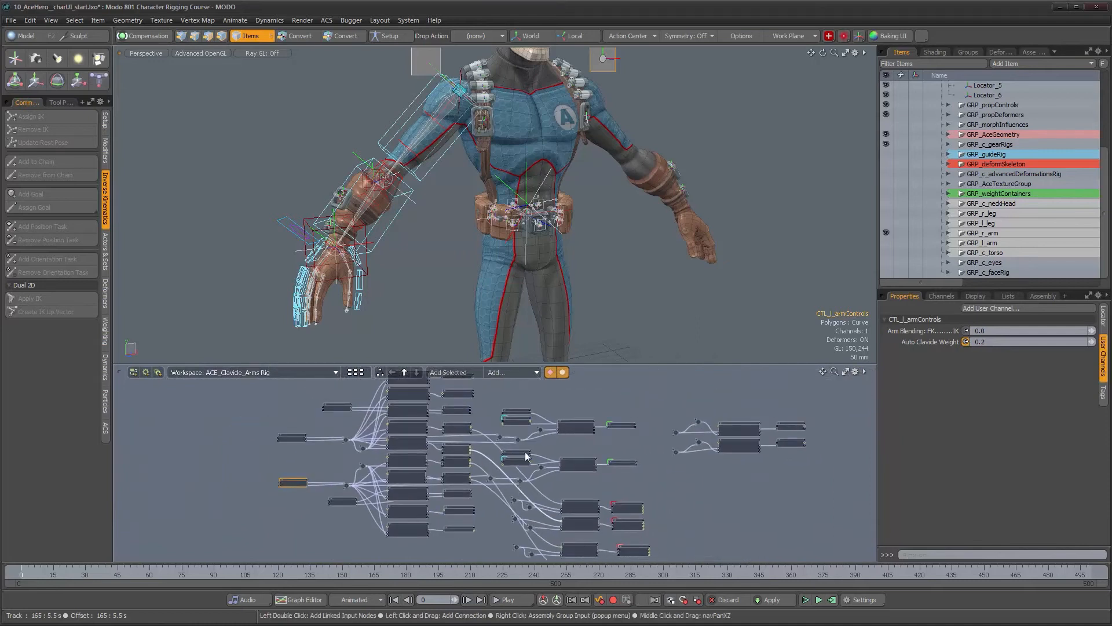
Enlarge the 3D view to show the character, select CTL_r_armControls and set its Arm Blending to 1.0.
{"action": "left_click_drag", "start_coordinate": [540, 248], "coordinate": [519, 279], "text": "alt"}
{"action": "key", "text": "KP_0"}
{"action": "left_click", "coordinate": [471, 226]}
{"action": "left_click", "coordinate": [994, 330]}
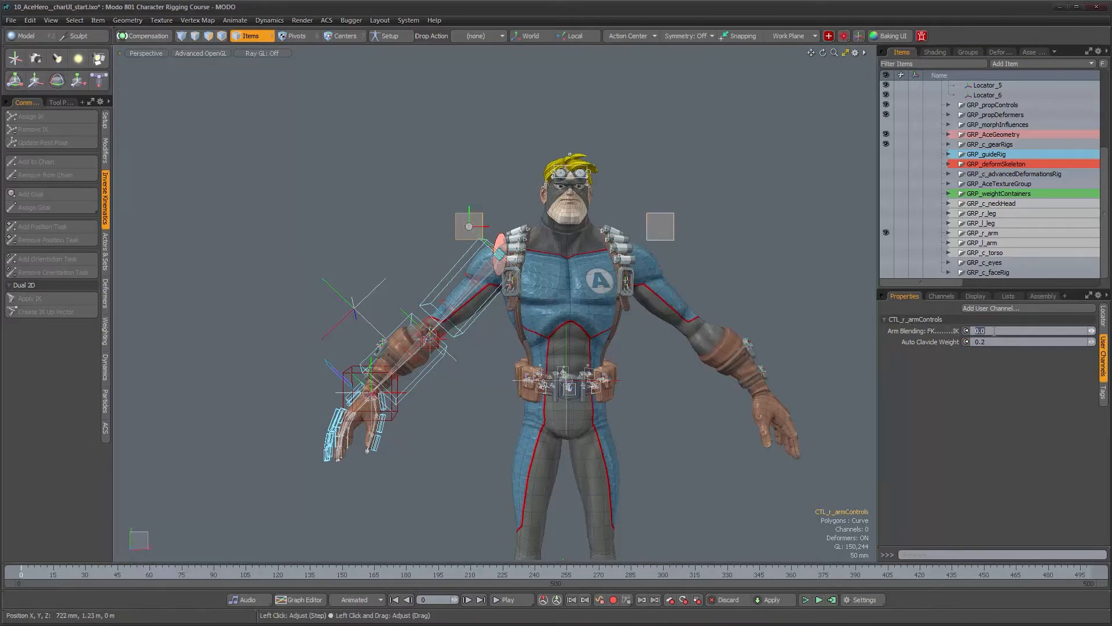
Move the right arm's IK control CTL_r_IKarm up about 710 mm to raise the arm above the shoulder.
{"action": "left_click", "coordinate": [351, 372]}
{"action": "left_click", "coordinate": [351, 372]}
{"action": "key", "text": "y"}
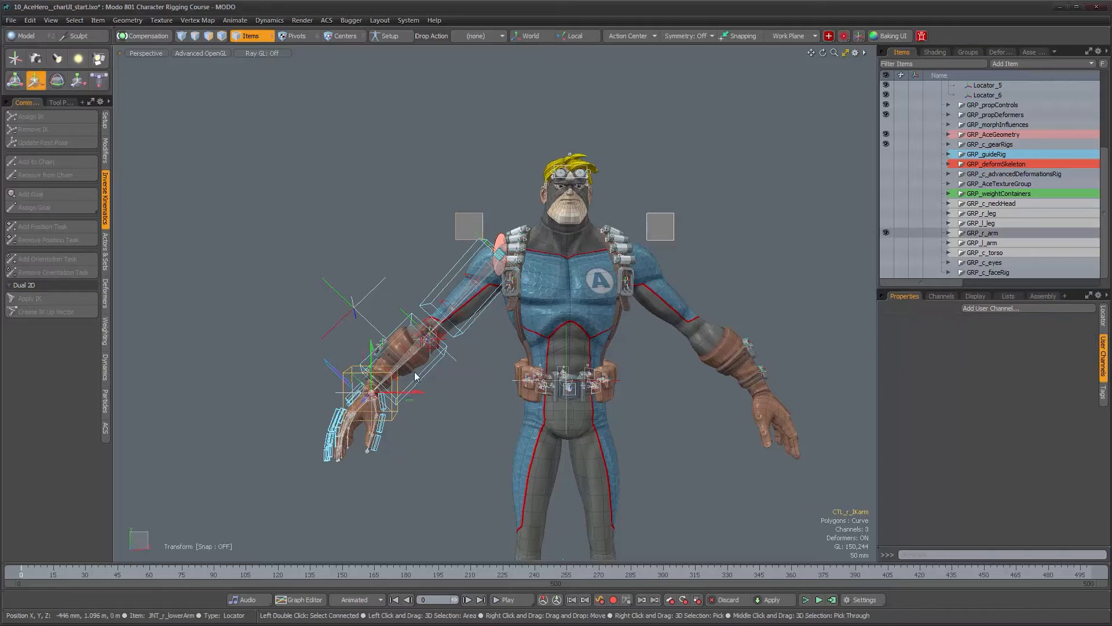
{"action": "left_click", "coordinate": [1103, 315]}
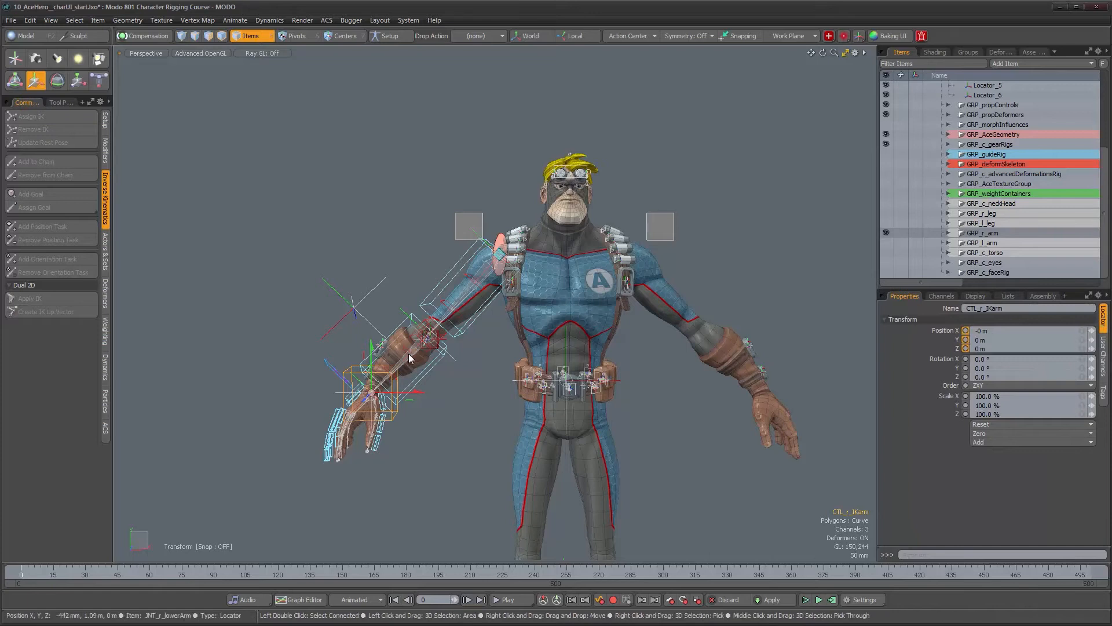
{"action": "left_click_drag", "start_coordinate": [413, 351], "coordinate": [415, 89]}
{"action": "left_click_drag", "start_coordinate": [448, 154], "coordinate": [479, 200], "text": "alt"}
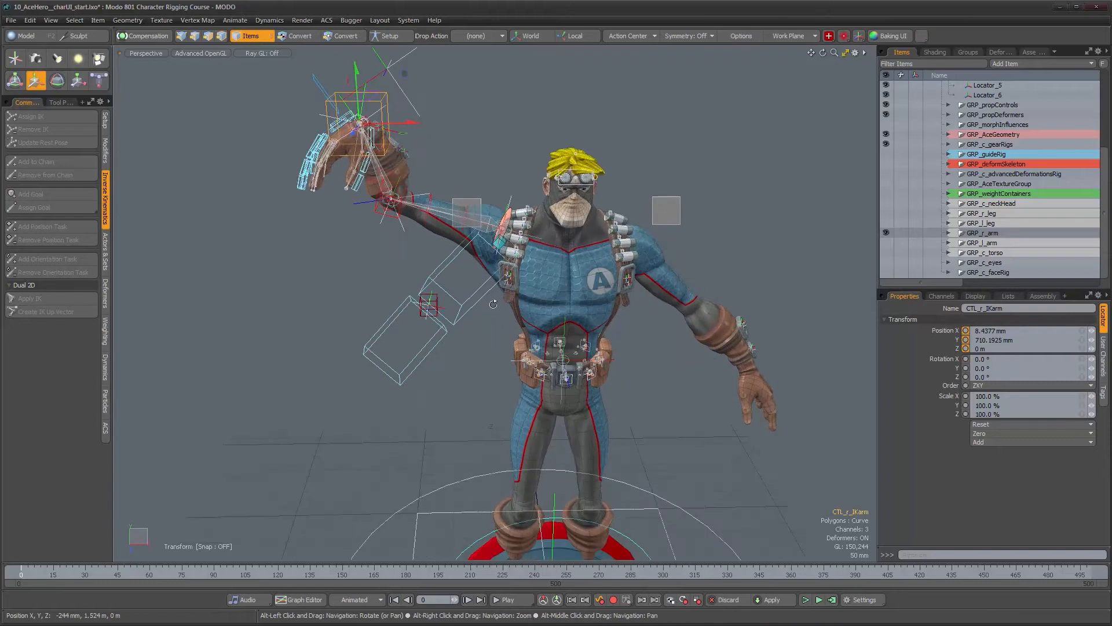
Vary the Auto Clavicle Weight of CTL_r_armControls up to about 0.88 and down to 0.0 to test the clavicle response.
{"action": "scroll", "coordinate": [479, 200], "scroll_direction": "up", "scroll_amount": 3}
{"action": "left_click", "coordinate": [478, 198]}
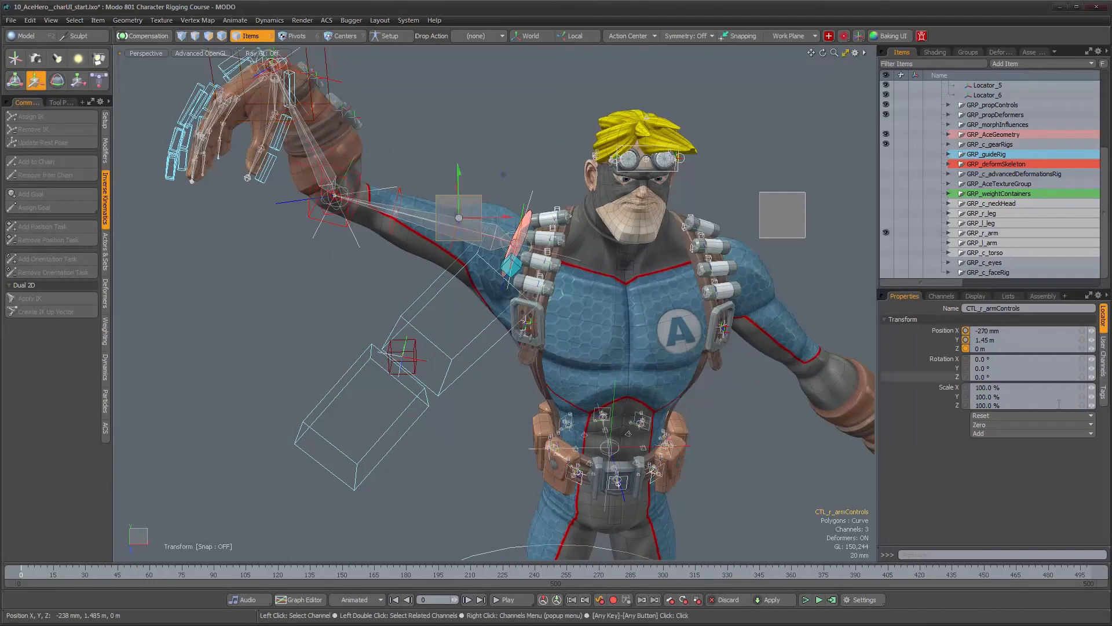
{"action": "left_click", "coordinate": [1105, 364]}
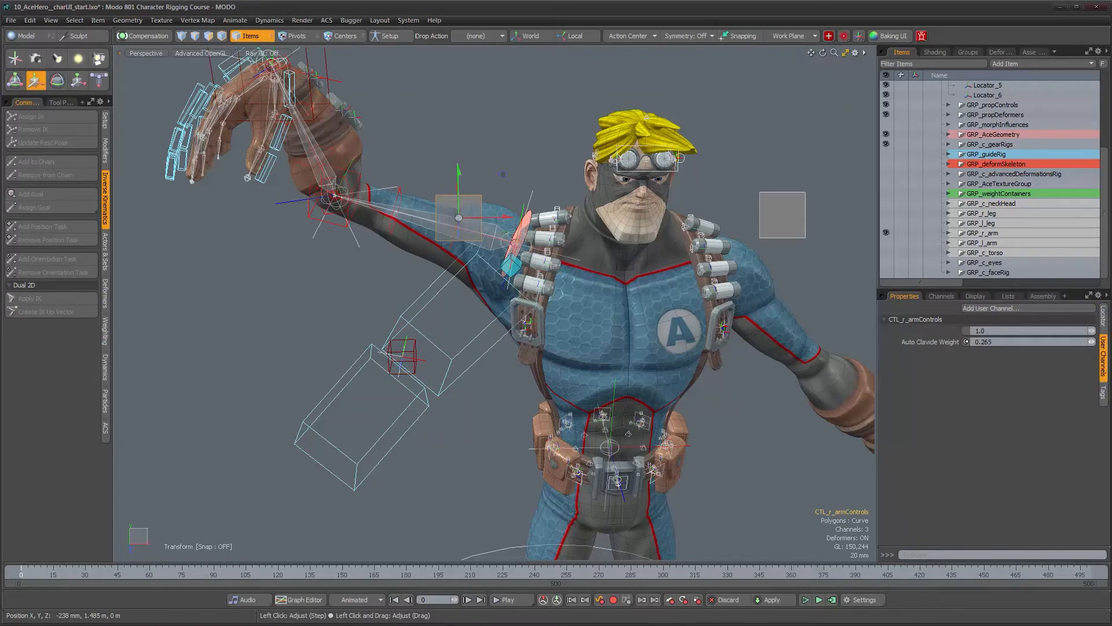
{"action": "left_click_drag", "start_coordinate": [1092, 342], "coordinate": [1090, 342]}
{"action": "left_click_drag", "start_coordinate": [571, 295], "coordinate": [557, 316], "text": "alt"}
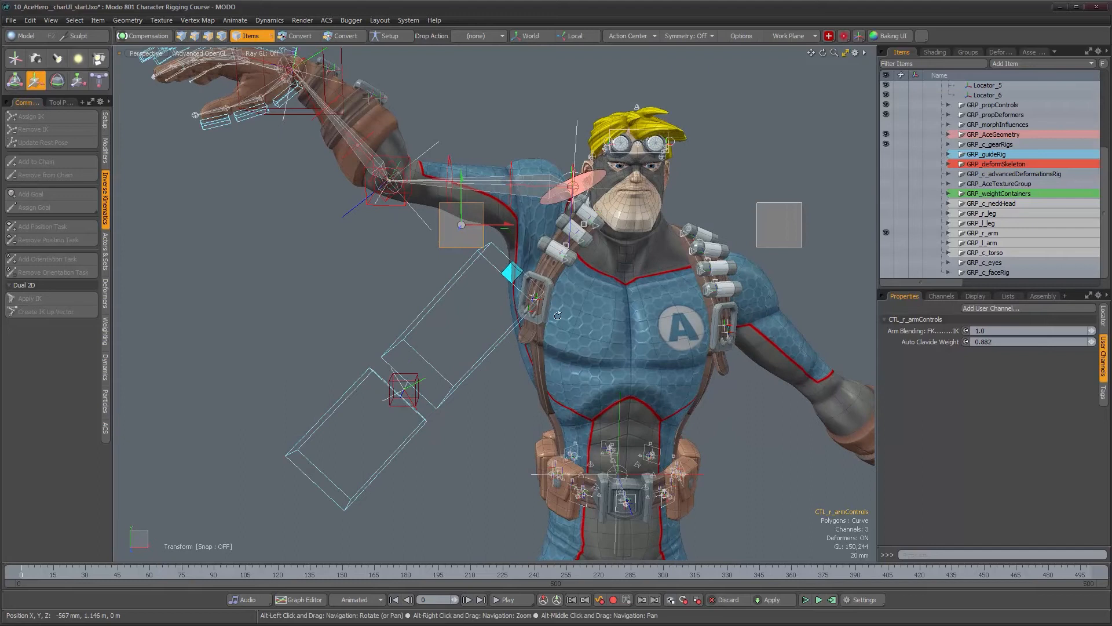
{"action": "scroll", "coordinate": [445, 313], "scroll_direction": "down", "scroll_amount": 3}
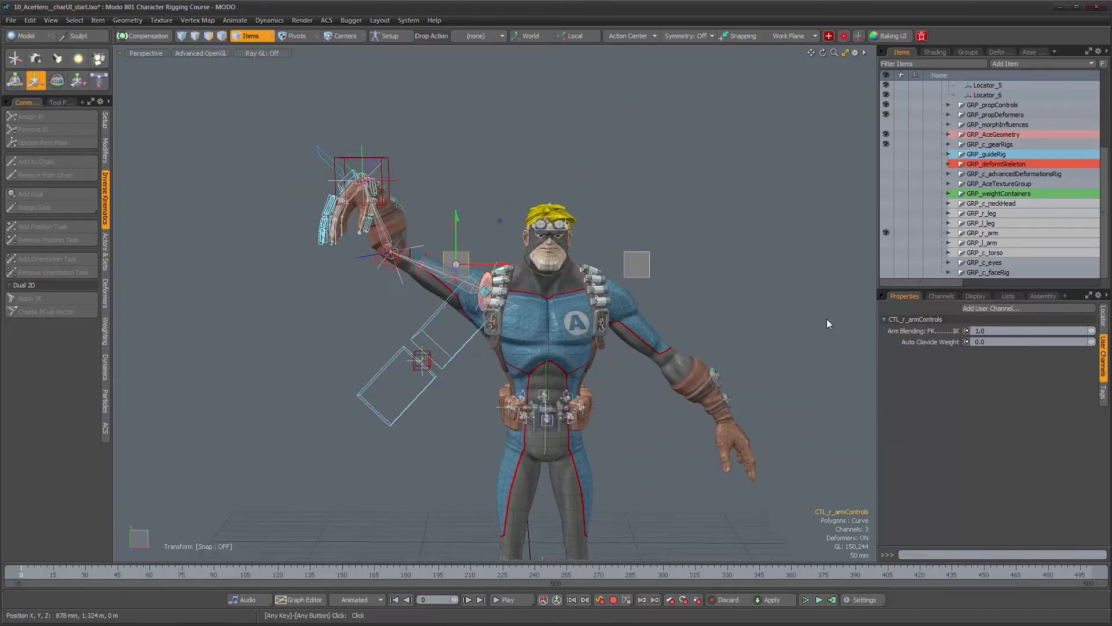
Set the Auto Clavicle Weight of CTL_r_armControls to 0.5 and inspect the raised shoulder from an angle.
{"action": "scroll", "coordinate": [826, 319], "scroll_direction": "up", "scroll_amount": 4}
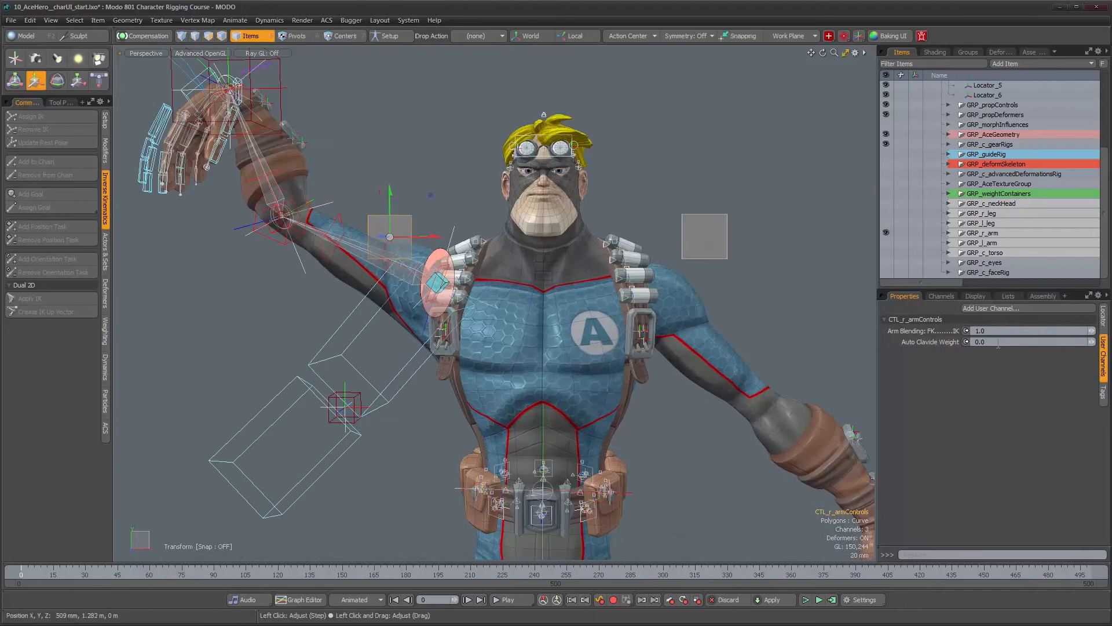
{"action": "key", "text": "Return"}
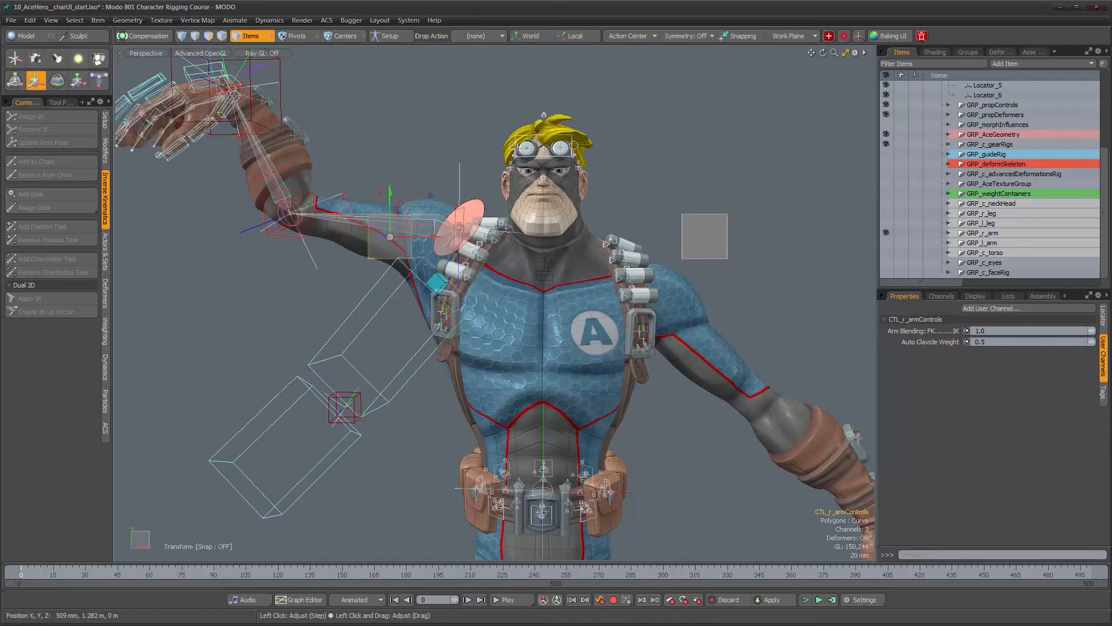
{"action": "left_click_drag", "start_coordinate": [355, 225], "coordinate": [411, 229], "text": "alt"}
{"action": "mouse_move", "coordinate": [414, 341]}
{"action": "left_mouse_down", "text": "alt"}
{"action": "mouse_move", "coordinate": [727, 323]}
{"action": "mouse_move", "coordinate": [406, 336]}
{"action": "left_mouse_up", "text": "alt"}
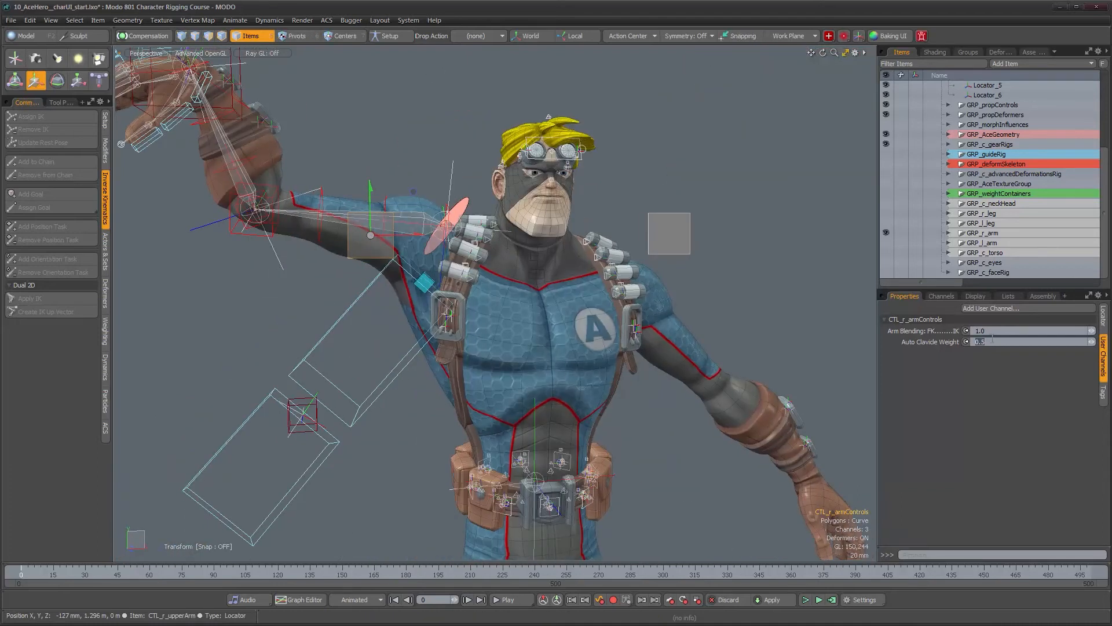
Set the Auto Clavicle Weight of CTL_r_armControls to 0.2.
{"action": "key", "text": "Return"}
{"action": "left_click_drag", "start_coordinate": [556, 355], "coordinate": [496, 362], "text": "alt"}
{"action": "scroll", "coordinate": [496, 363], "scroll_direction": "down", "scroll_amount": 3, "text": "alt"}
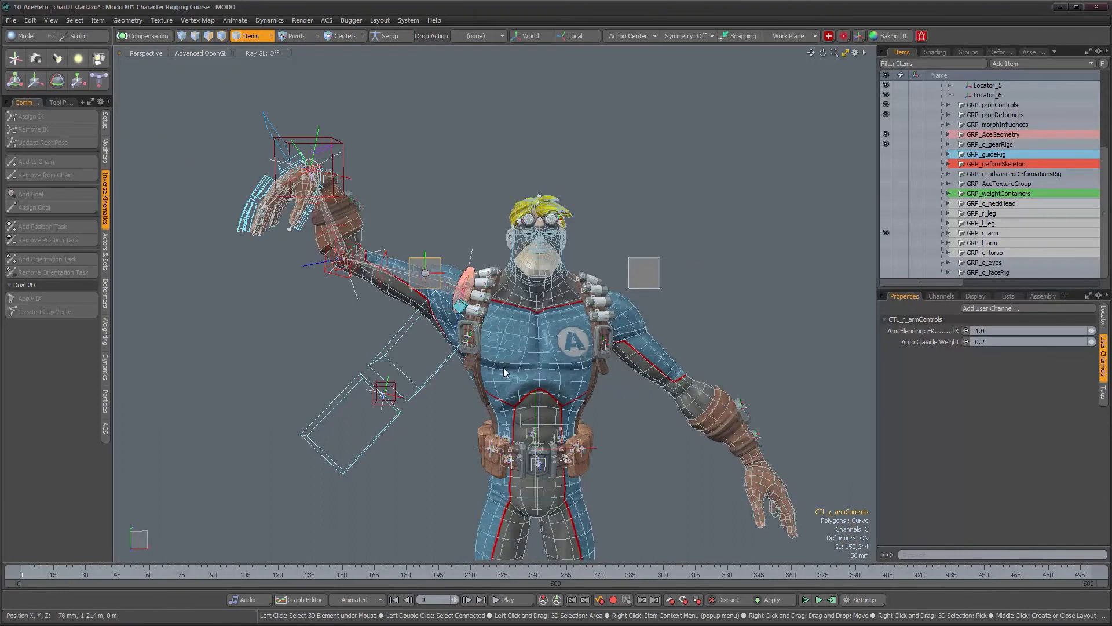
Zero the transforms of CTL_r_IKarm to return the right arm to its rest pose.
{"action": "left_click", "coordinate": [338, 144]}
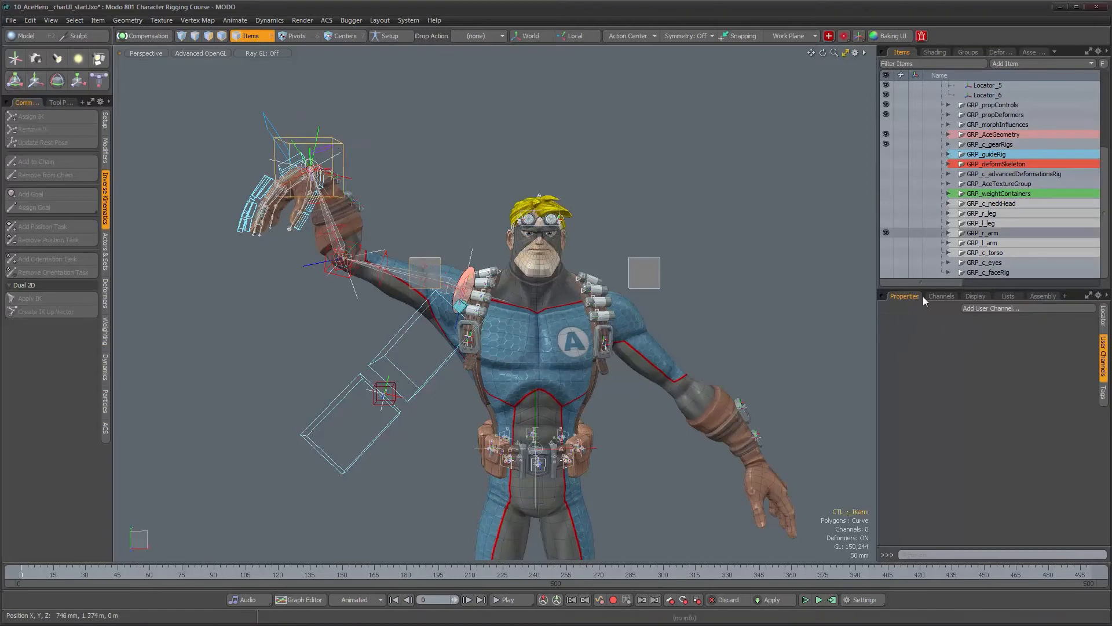
{"action": "left_click", "coordinate": [1103, 315]}
{"action": "left_click", "coordinate": [1026, 433]}
{"action": "left_click", "coordinate": [1020, 460]}
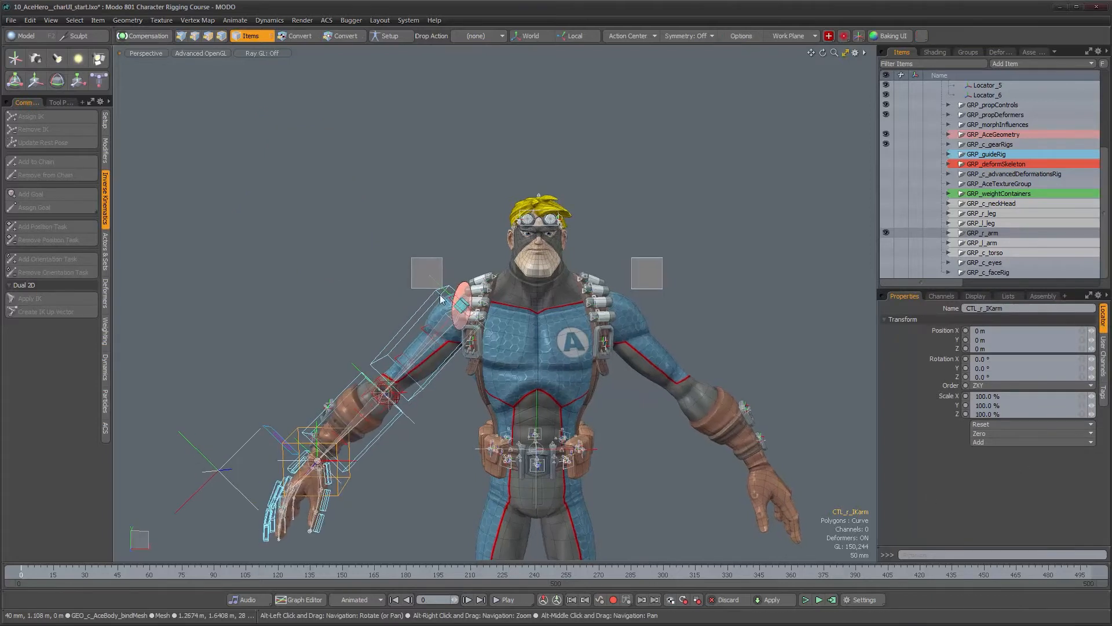
Assign the item.channelHaul utility command to the CTL_r_armControls locator.
{"action": "left_click", "coordinate": [433, 262]}
{"action": "left_click_drag", "start_coordinate": [513, 350], "coordinate": [508, 354], "text": "alt"}
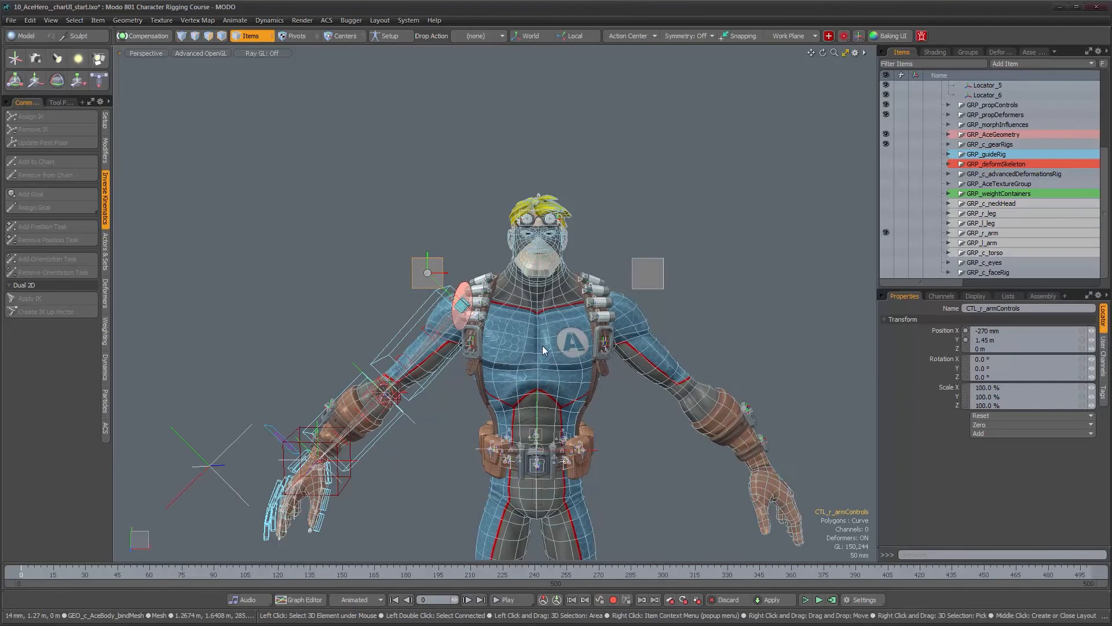
{"action": "left_click", "coordinate": [1103, 360]}
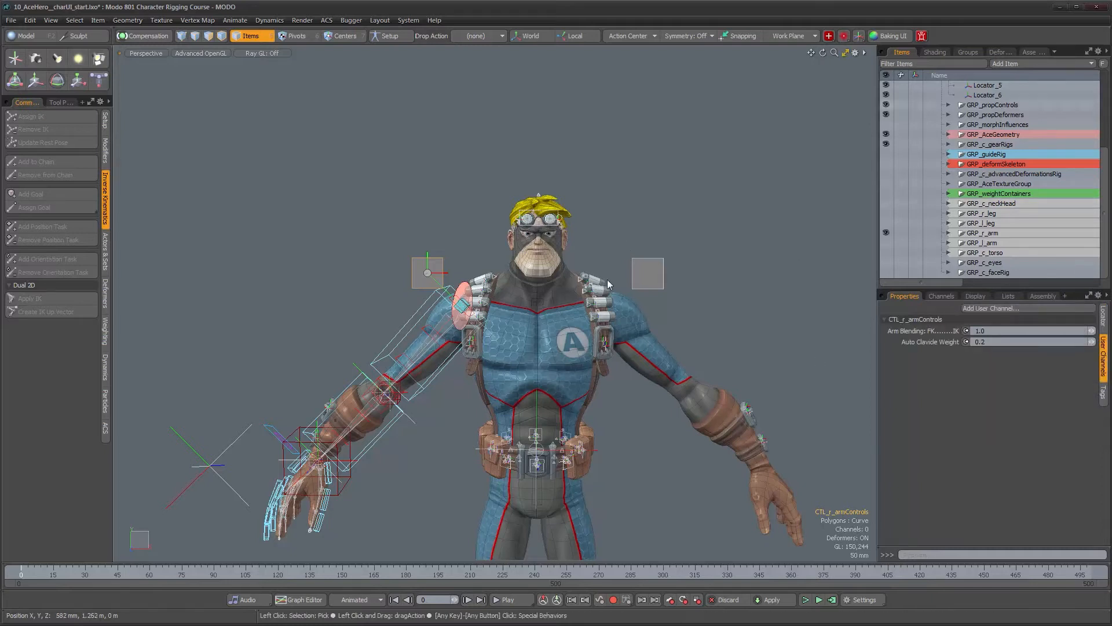
{"action": "left_click_drag", "start_coordinate": [528, 395], "coordinate": [520, 383], "text": "alt"}
{"action": "scroll", "coordinate": [517, 357], "scroll_direction": "up", "scroll_amount": 1}
{"action": "middle_click_drag", "start_coordinate": [517, 356], "coordinate": [530, 350], "text": "alt"}
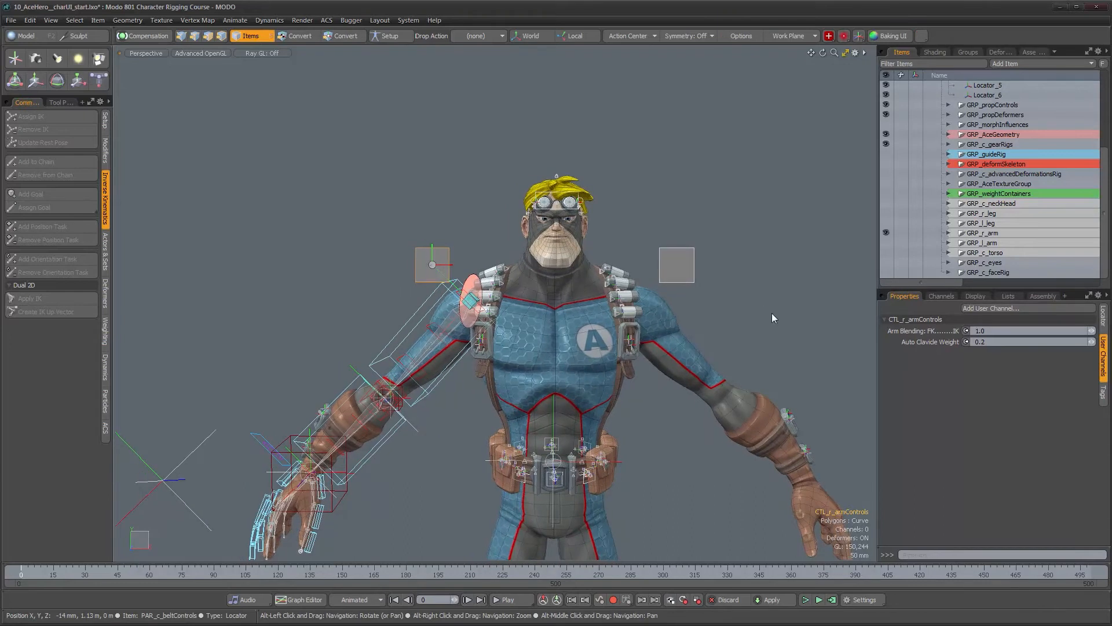
{"action": "left_click", "coordinate": [1043, 297]}
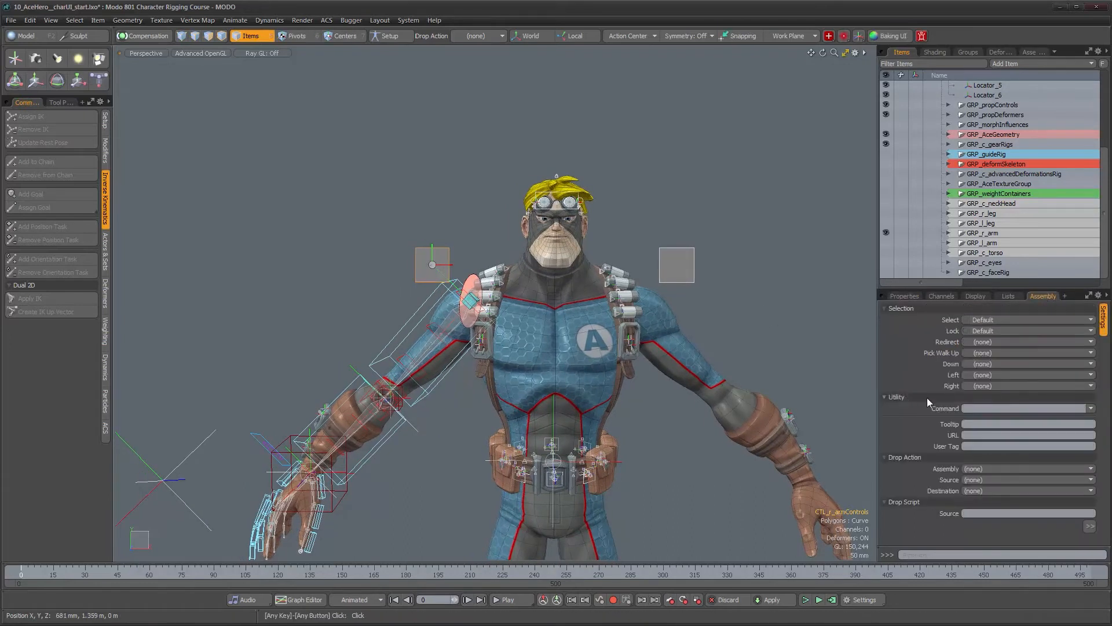
{"action": "left_click", "coordinate": [1091, 409]}
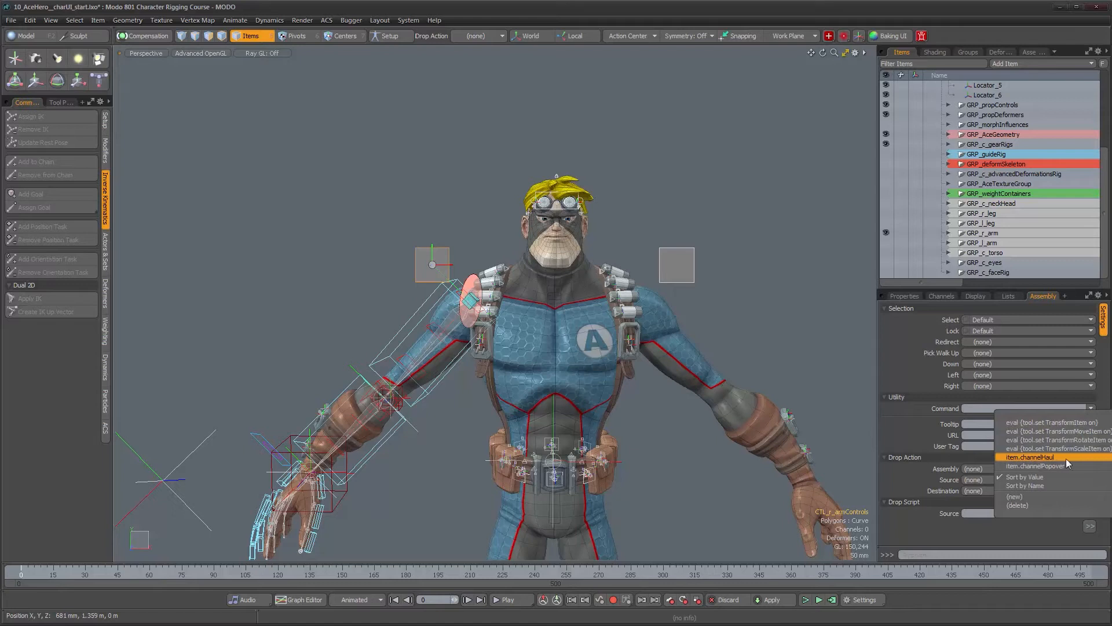
{"action": "left_click", "coordinate": [1048, 458]}
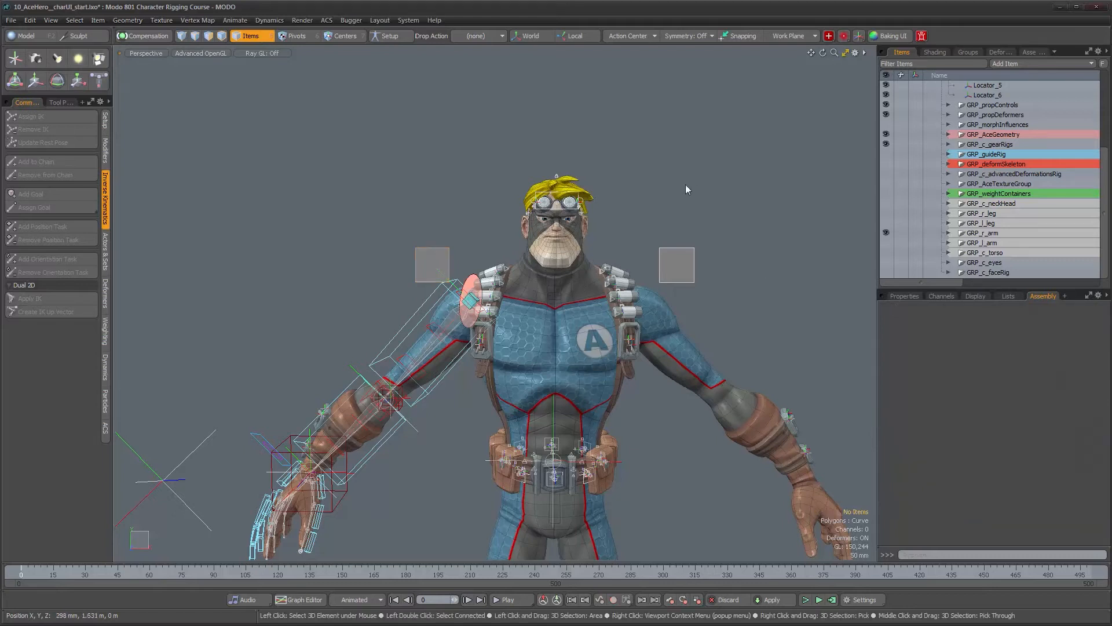
Test the channel haul of CTL_r_armControls by reselecting the control, then drop the tool.
{"action": "left_click", "coordinate": [443, 259]}
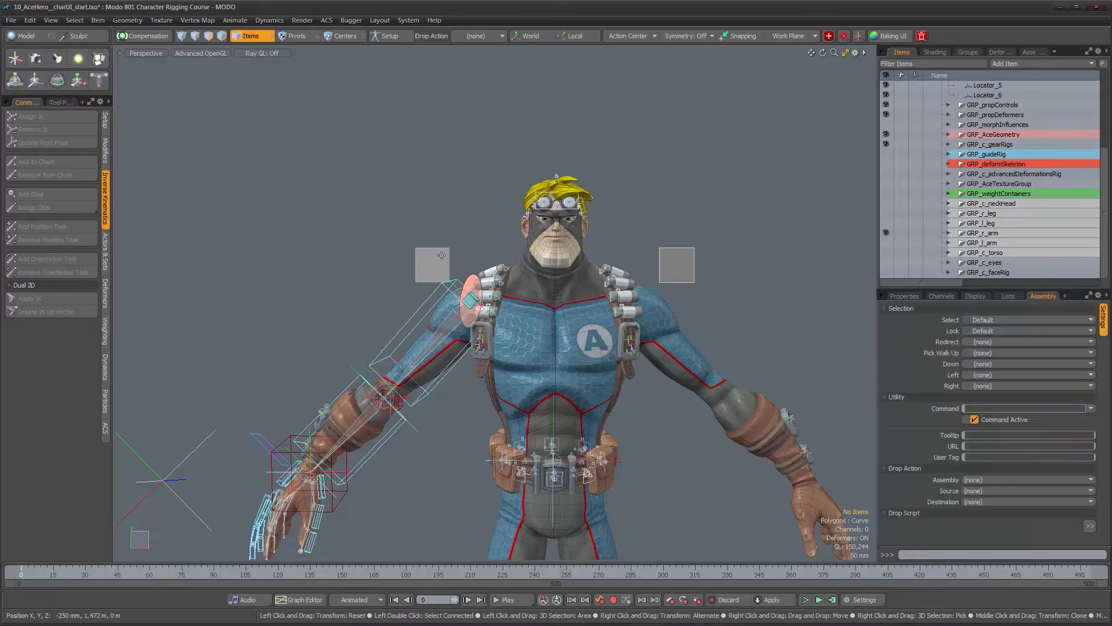
{"action": "left_click_drag", "start_coordinate": [525, 496], "coordinate": [242, 90]}
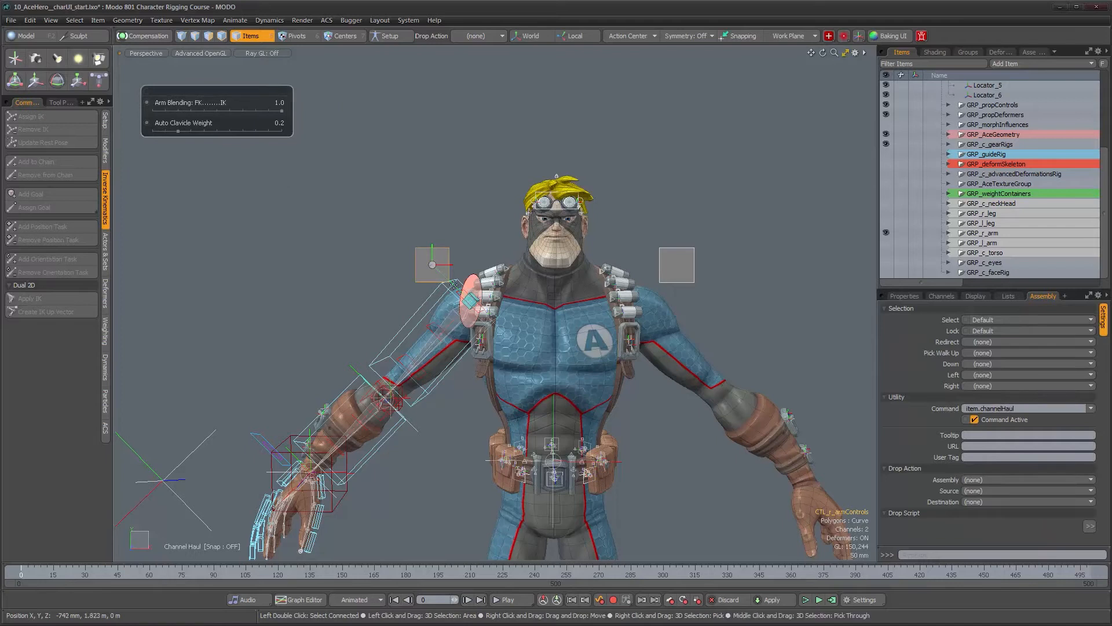
{"action": "left_click_drag", "start_coordinate": [453, 285], "coordinate": [428, 272], "text": "alt"}
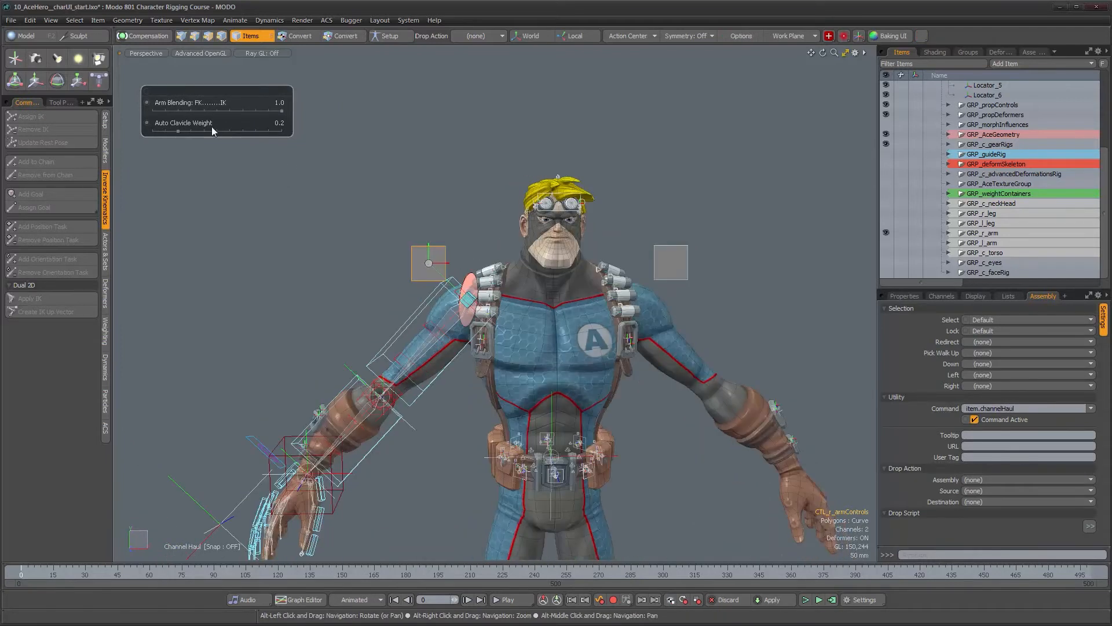
{"action": "left_click_drag", "start_coordinate": [362, 214], "coordinate": [405, 229], "text": "alt"}
{"action": "left_click_drag", "start_coordinate": [406, 229], "coordinate": [371, 237], "text": "ctrl+alt"}
{"action": "left_click_drag", "start_coordinate": [406, 290], "coordinate": [428, 257], "text": "alt+shift"}
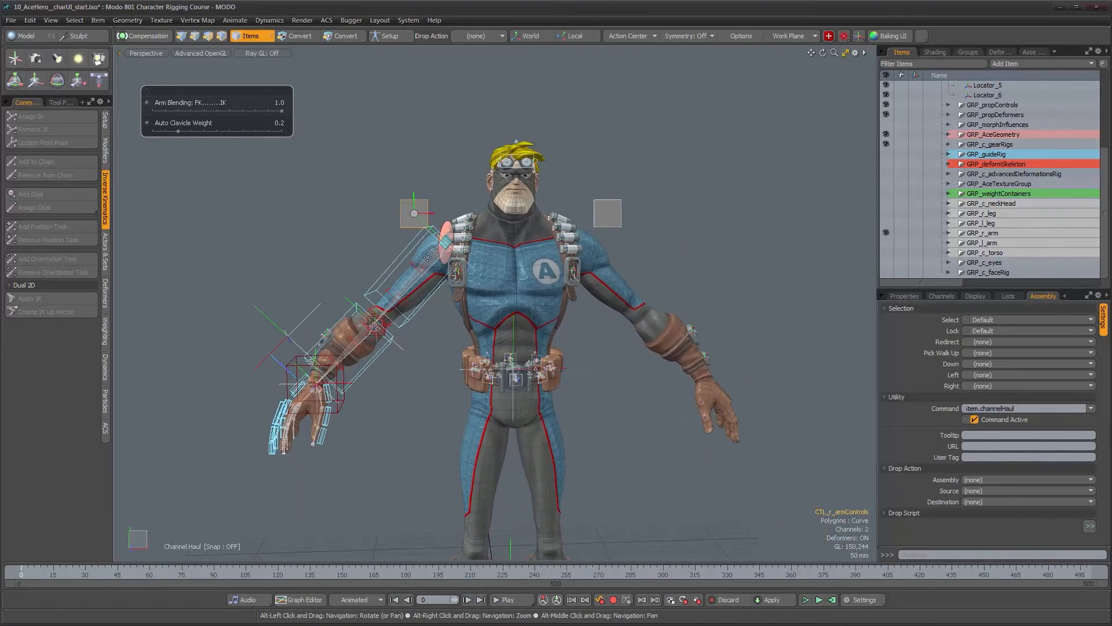
{"action": "key", "text": "q"}
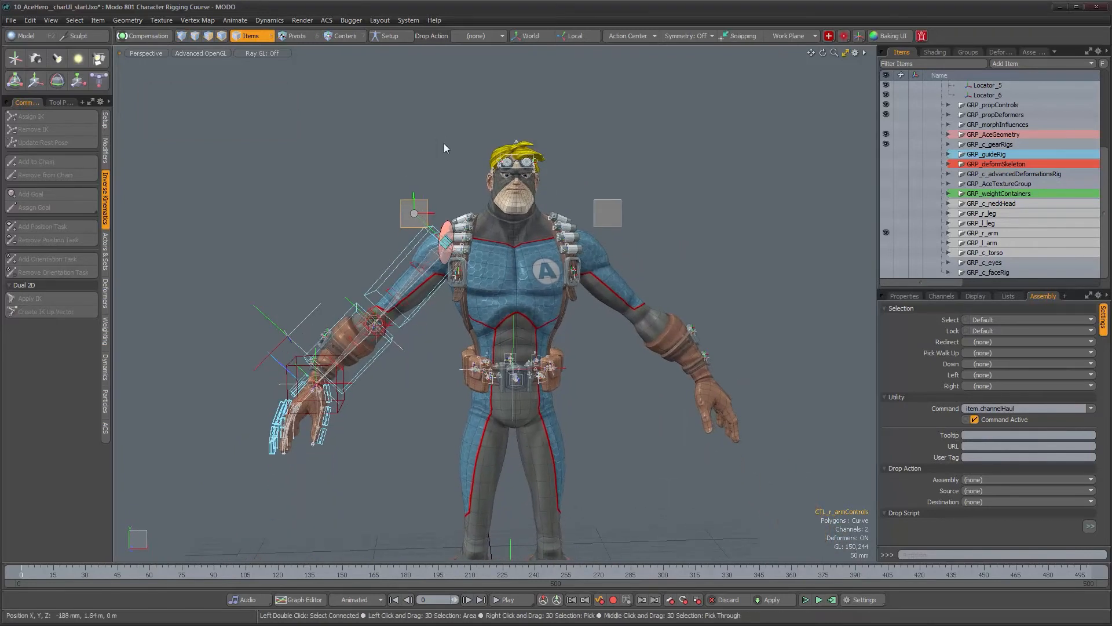
{"action": "left_click_drag", "start_coordinate": [420, 201], "coordinate": [427, 235], "text": "alt"}
{"action": "left_click_drag", "start_coordinate": [422, 285], "coordinate": [638, 257], "text": "alt"}
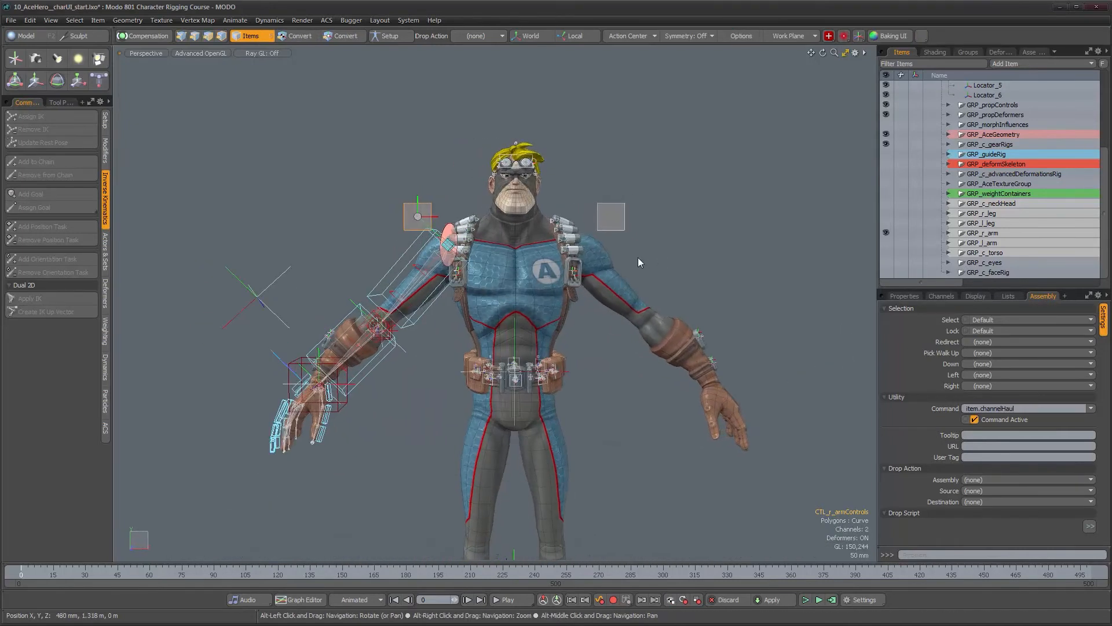
Assign the item.channelHaul utility command to CTL_l_armControls and reselect the control to test its channel haul.
{"action": "left_click", "coordinate": [617, 218]}
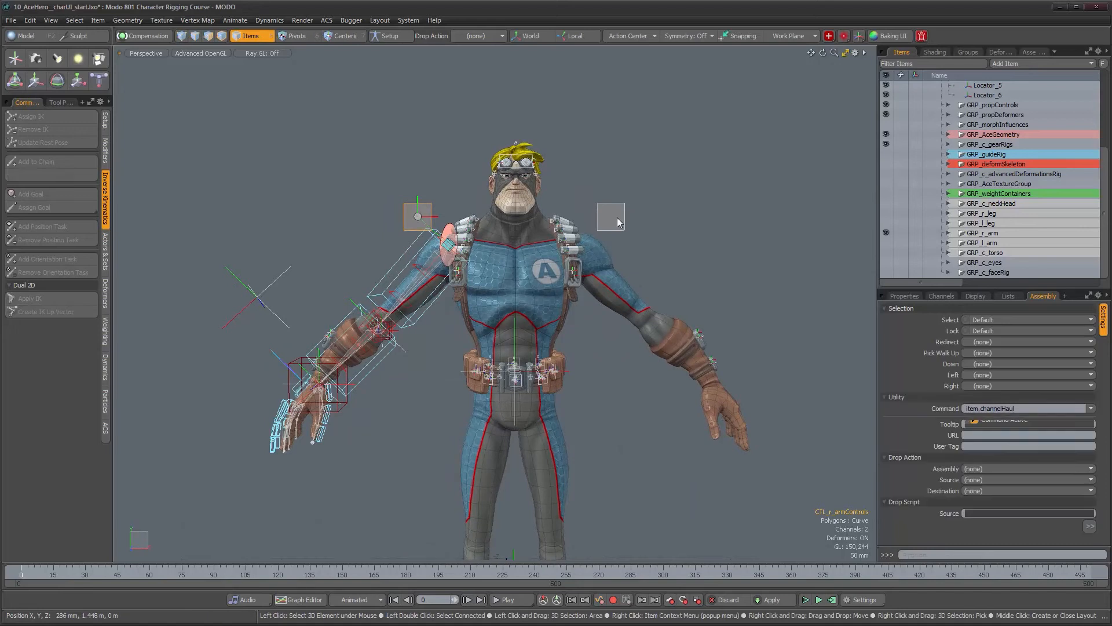
{"action": "left_click", "coordinate": [1091, 408]}
{"action": "left_click", "coordinate": [1061, 455]}
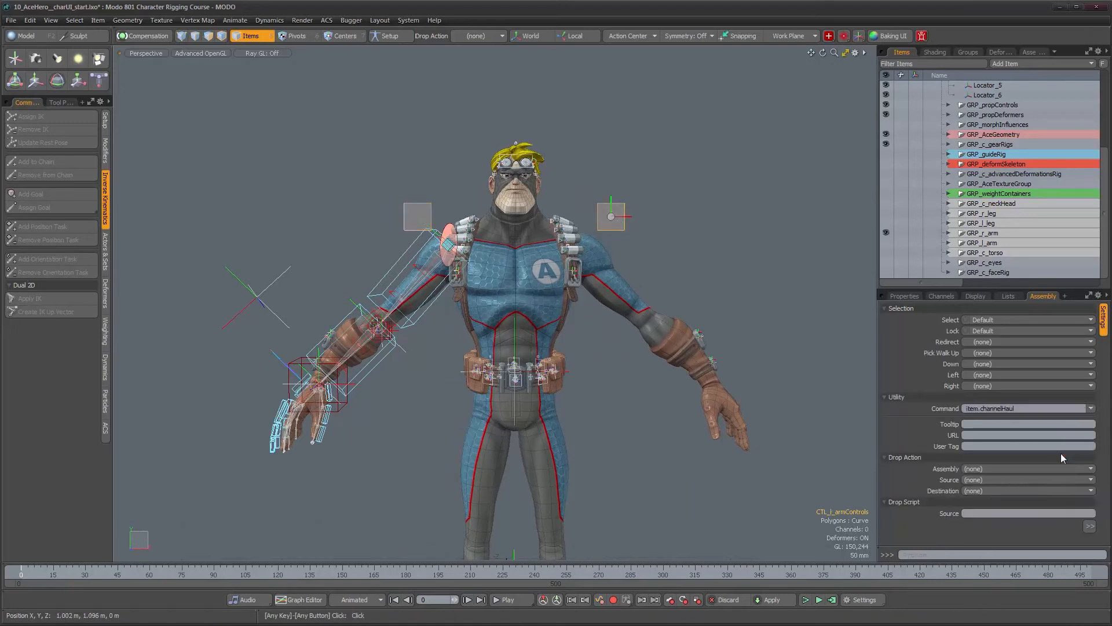
{"action": "left_click", "coordinate": [679, 208]}
{"action": "left_click", "coordinate": [612, 214]}
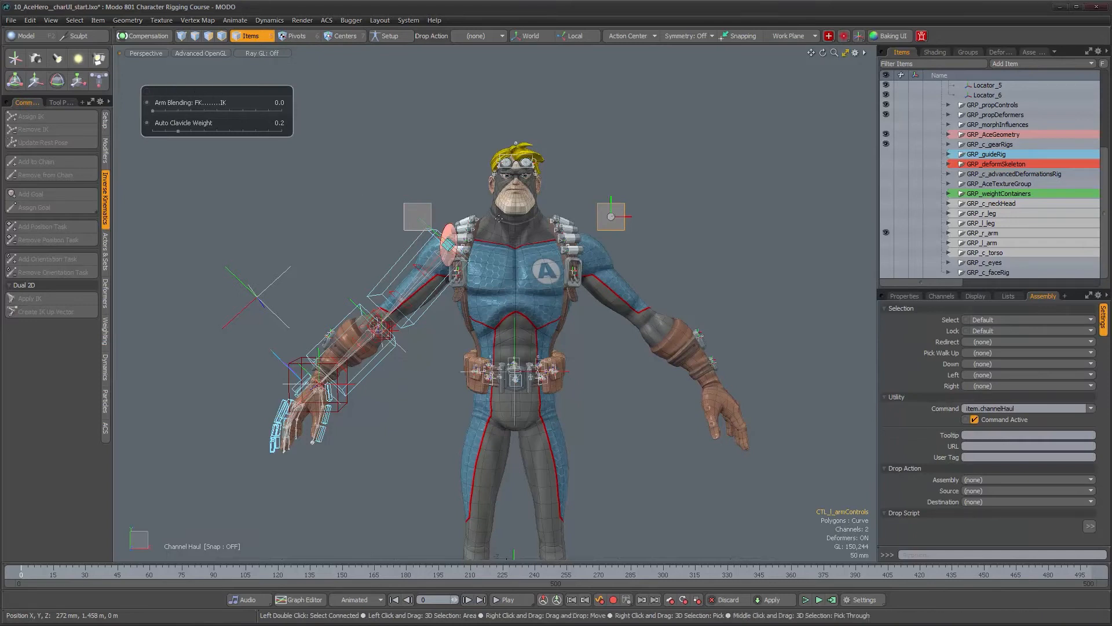
{"action": "left_click_drag", "start_coordinate": [641, 315], "coordinate": [636, 328], "text": "alt"}
Show the arm rig schematic below the 3D view and add the linked input nodes of the right arm's blending math node.
{"action": "key", "text": "KP_0"}
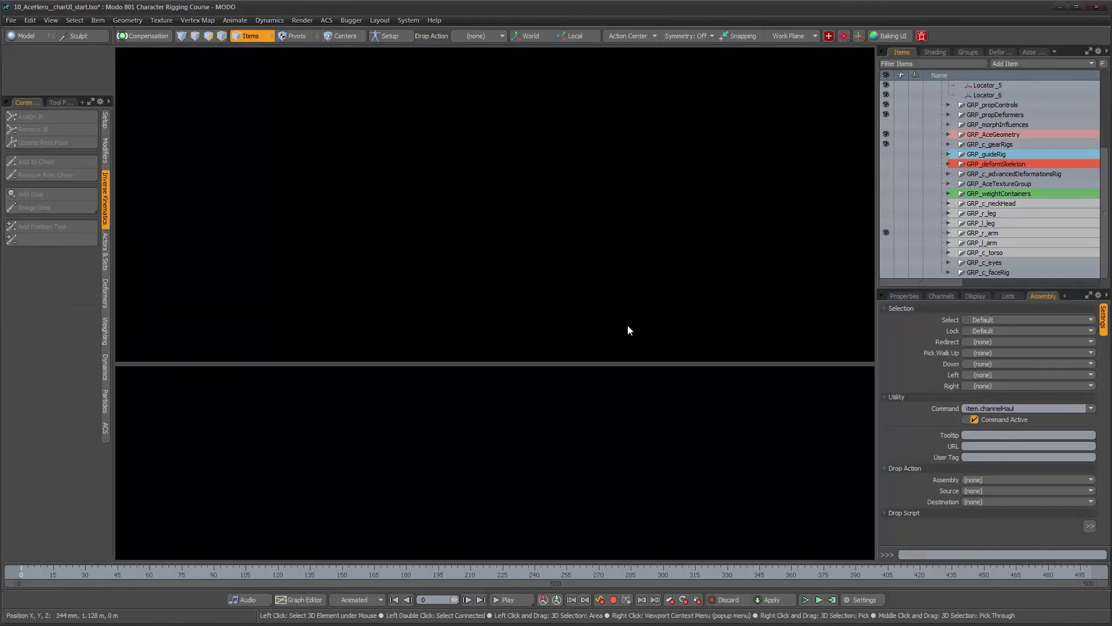
{"action": "left_click_drag", "start_coordinate": [529, 451], "coordinate": [536, 465], "text": "alt"}
{"action": "right_click_drag", "start_coordinate": [374, 458], "coordinate": [437, 457], "text": "alt"}
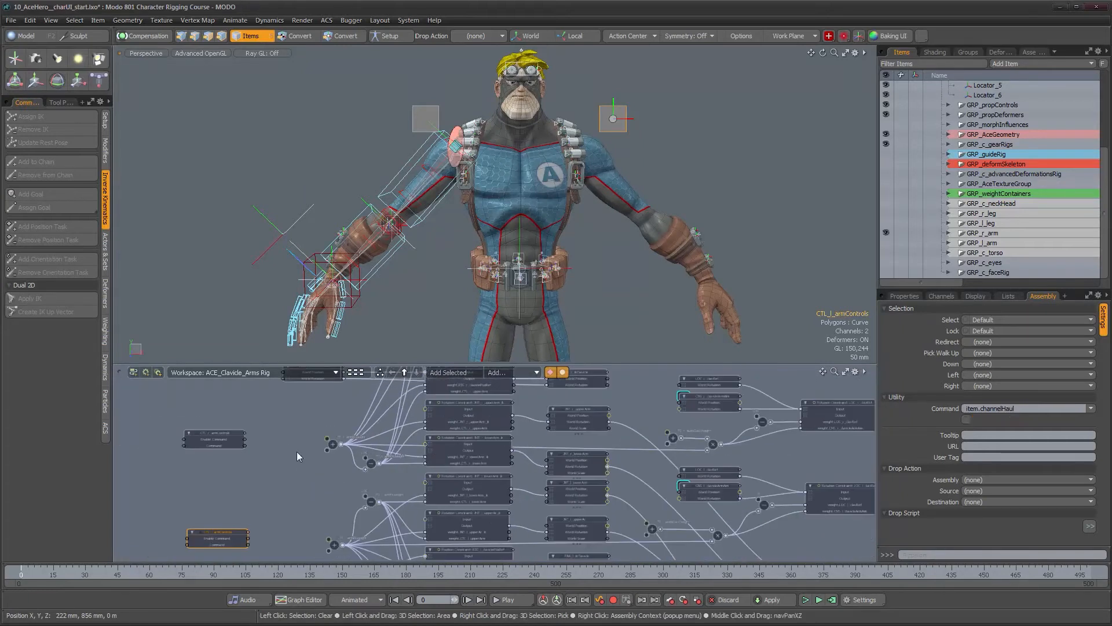
{"action": "double_click", "coordinate": [327, 443]}
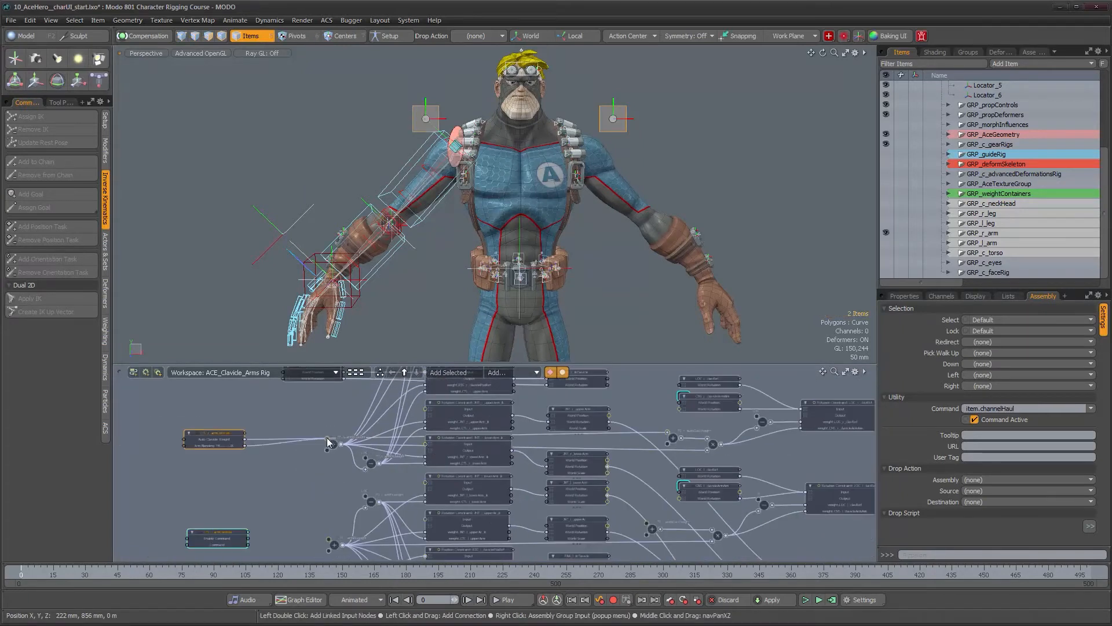
Locate the hand space nodes in the arm rig schematic and examine the Basic Math properties of UTI_r_handArmSpace.
{"action": "left_click_drag", "start_coordinate": [303, 514], "coordinate": [375, 464], "text": "alt"}
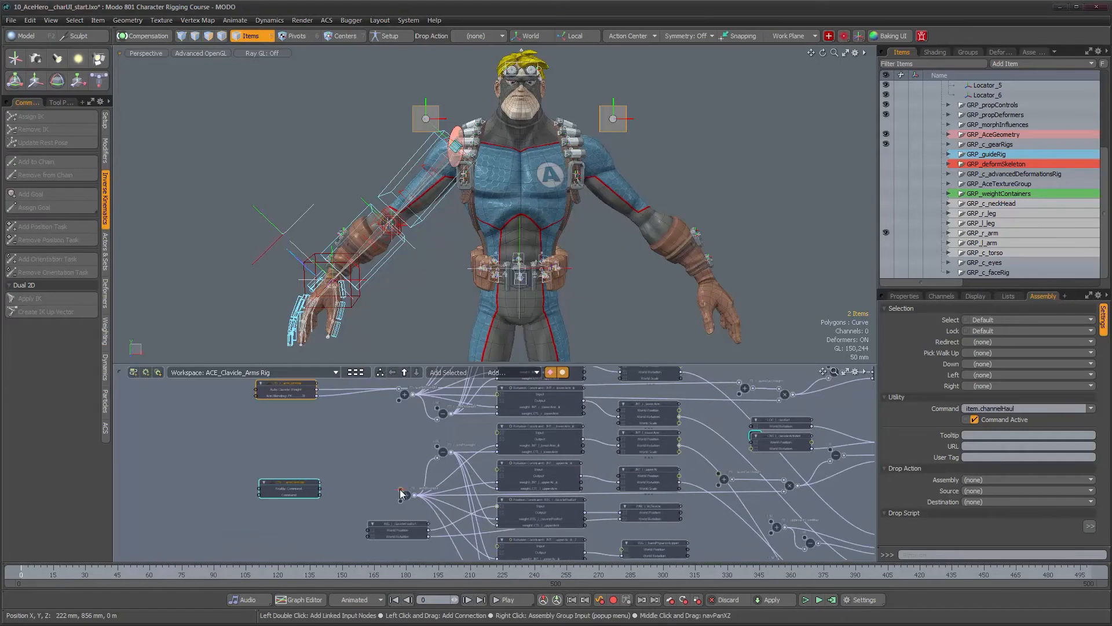
{"action": "right_click_drag", "start_coordinate": [398, 492], "coordinate": [334, 478], "text": "alt"}
{"action": "left_click_drag", "start_coordinate": [336, 477], "coordinate": [266, 499], "text": "alt"}
{"action": "mouse_move", "coordinate": [455, 493]}
{"action": "left_mouse_down", "text": "alt"}
{"action": "mouse_move", "coordinate": [393, 502]}
{"action": "mouse_move", "coordinate": [454, 500]}
{"action": "left_mouse_up", "text": "alt"}
{"action": "right_click_drag", "start_coordinate": [557, 489], "coordinate": [516, 485], "text": "alt"}
{"action": "left_click_drag", "start_coordinate": [578, 478], "coordinate": [326, 469], "text": "alt"}
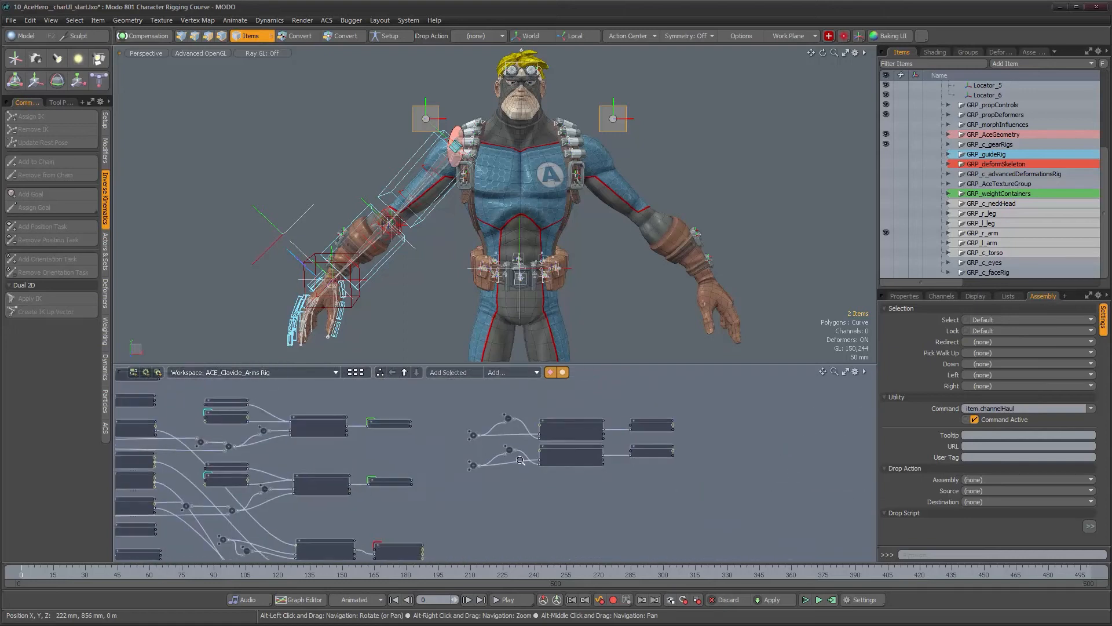
{"action": "right_click_drag", "start_coordinate": [511, 464], "coordinate": [573, 460], "text": "alt"}
{"action": "left_click_drag", "start_coordinate": [541, 432], "coordinate": [521, 479], "text": "alt"}
{"action": "right_click_drag", "start_coordinate": [523, 480], "coordinate": [520, 479], "text": "alt"}
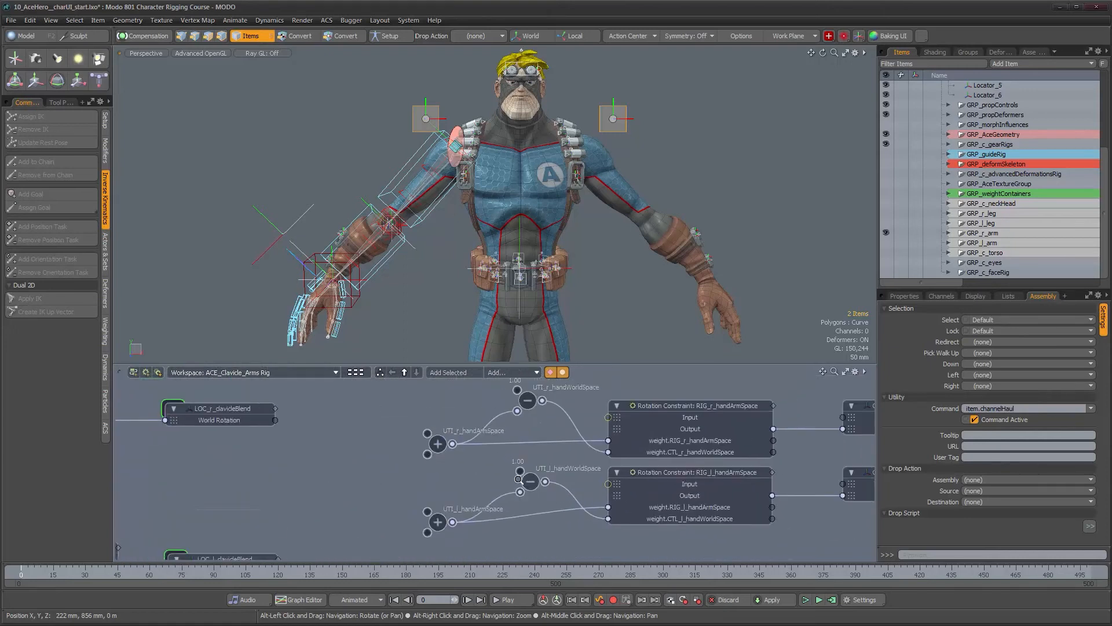
{"action": "left_click", "coordinate": [445, 445]}
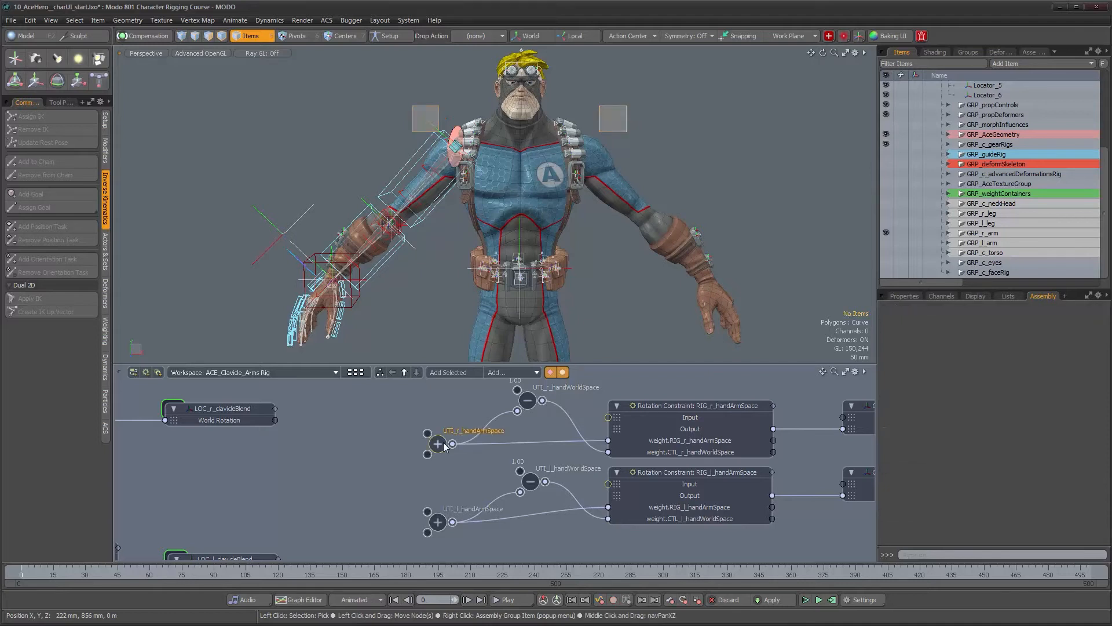
{"action": "left_click", "coordinate": [900, 296]}
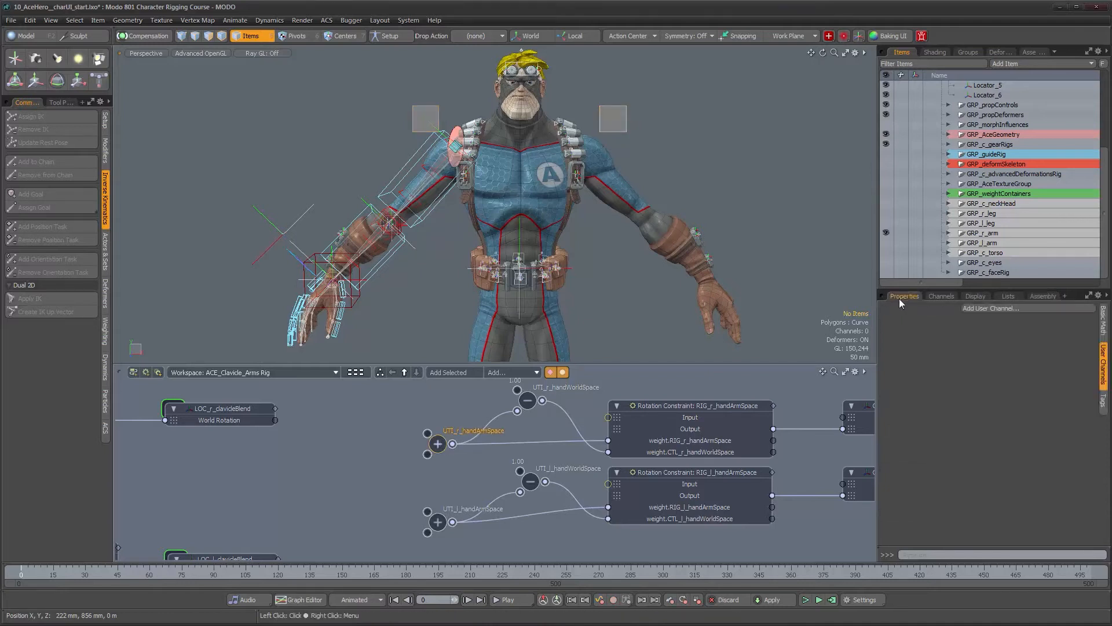
{"action": "left_click", "coordinate": [1102, 320]}
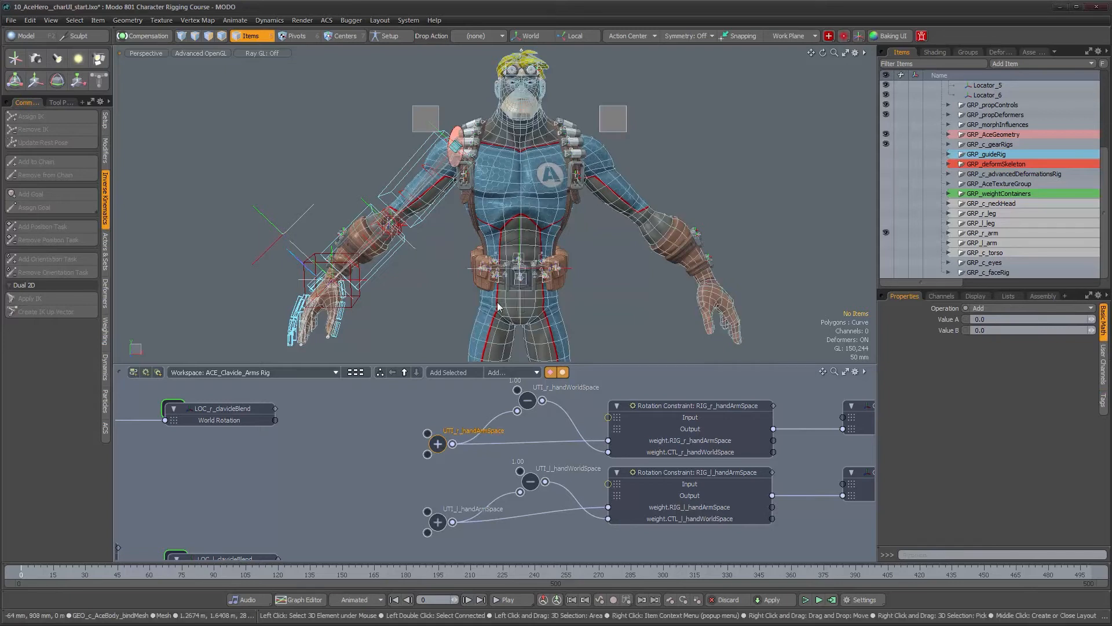
Add a Float user channel named "Hand Space: Arm.....World" to CTL_r_armControls, with minimum 0.0 and maximum 1.0.
{"action": "left_click_drag", "start_coordinate": [498, 307], "coordinate": [334, 270], "text": "alt"}
{"action": "left_click_drag", "start_coordinate": [334, 271], "coordinate": [453, 219], "text": "alt+shift"}
{"action": "scroll", "coordinate": [581, 472], "scroll_direction": "down", "scroll_amount": 3}
{"action": "left_click_drag", "start_coordinate": [580, 472], "coordinate": [683, 462], "text": "alt"}
{"action": "scroll", "coordinate": [621, 474], "scroll_direction": "up", "scroll_amount": 3}
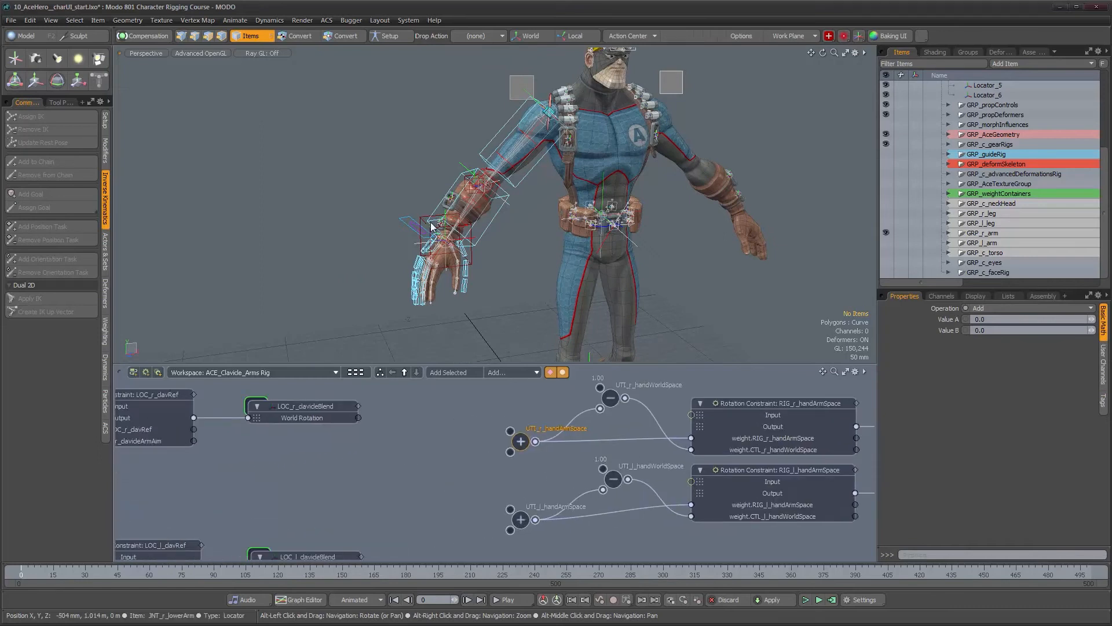
{"action": "left_click", "coordinate": [521, 87]}
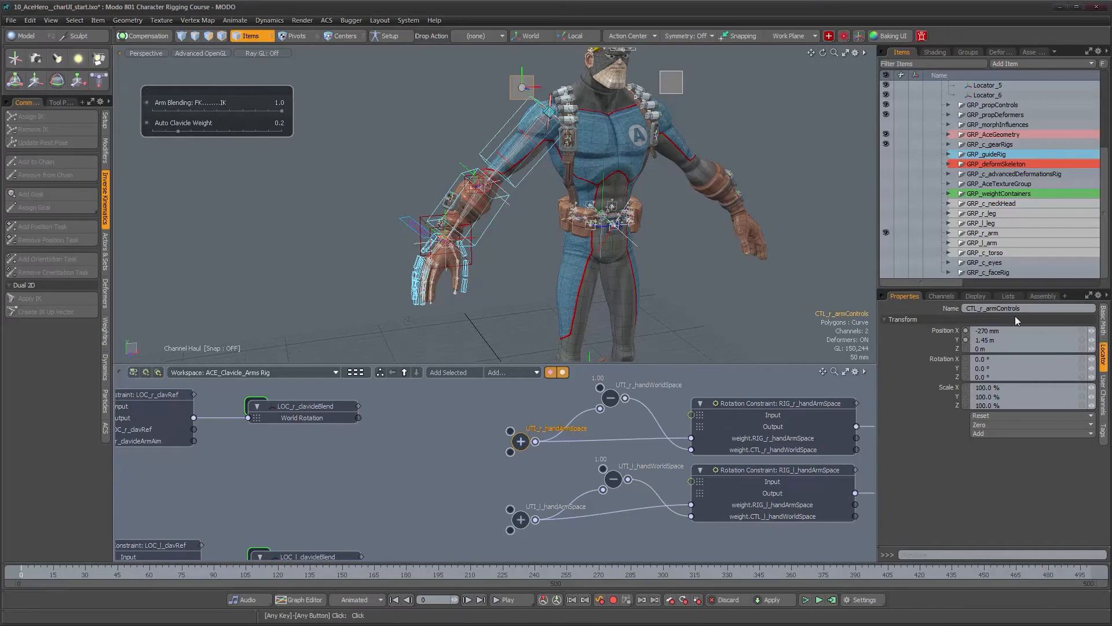
{"action": "left_click", "coordinate": [1104, 395]}
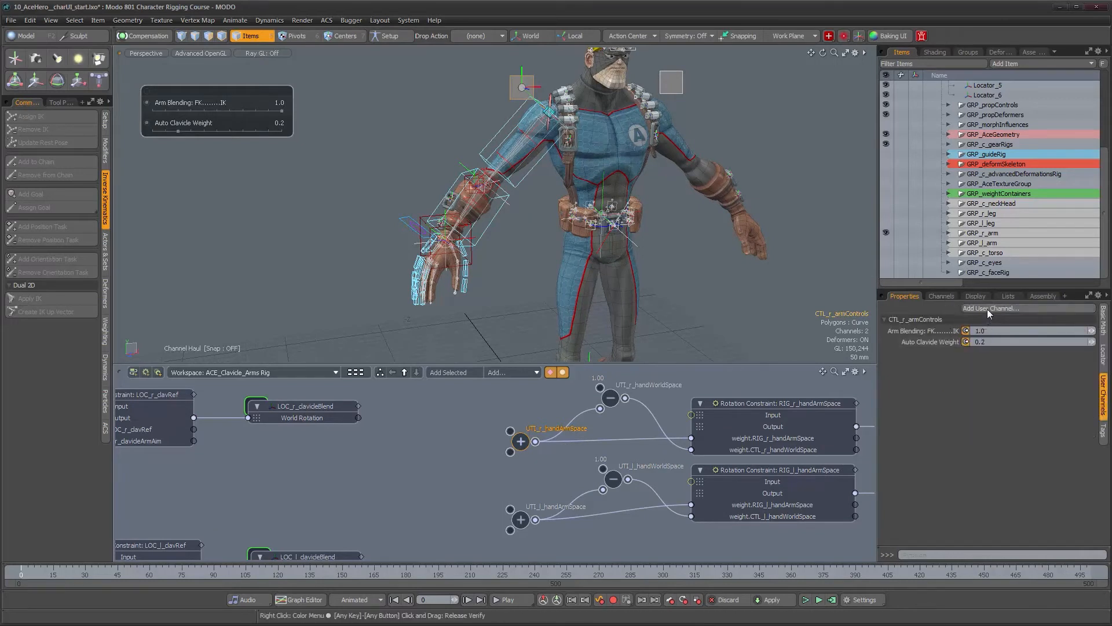
{"action": "left_click", "coordinate": [987, 309]}
{"action": "type", "text": "Hand Space: Arm.....World"}
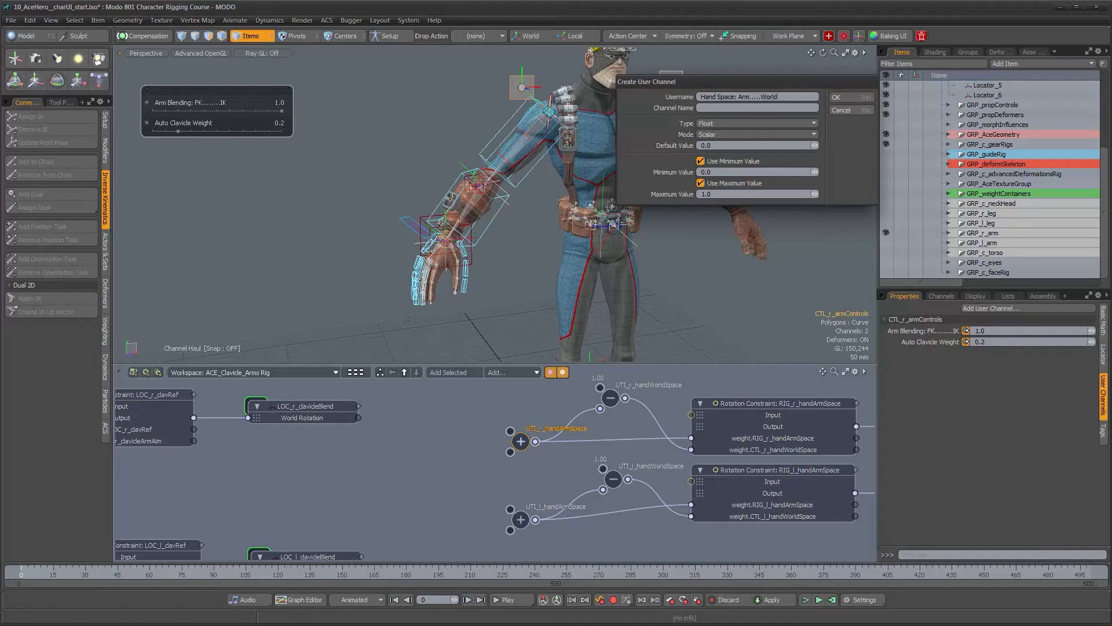
{"action": "key", "text": "Tab"}
{"action": "left_click", "coordinate": [852, 97]}
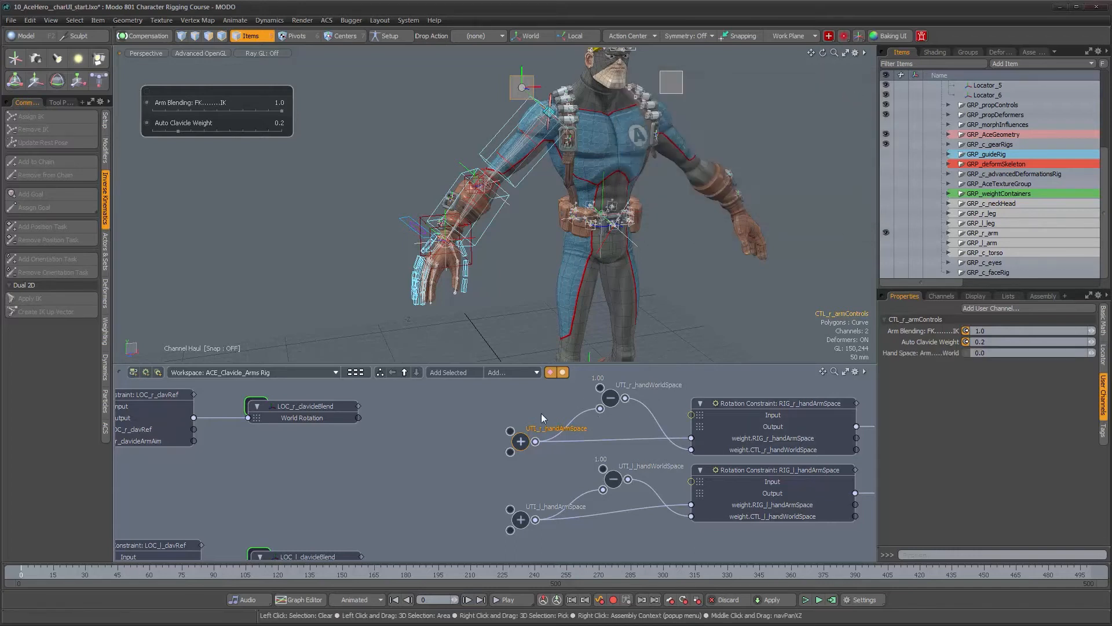
Connect the Hand Space: Arm.....World channel of CTL_r_armControls to the first input of the UTI_r_handArmSpace node.
{"action": "key", "text": "alt"}
{"action": "left_click_drag", "start_coordinate": [395, 458], "coordinate": [637, 467], "text": "alt"}
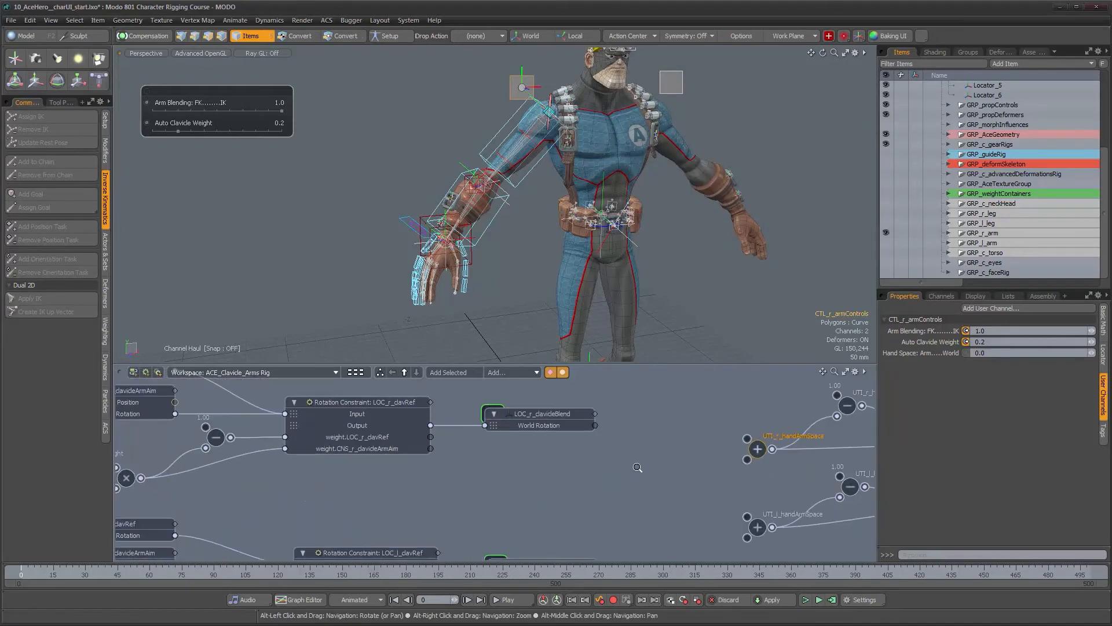
{"action": "right_click_drag", "start_coordinate": [726, 481], "coordinate": [441, 484], "text": "alt"}
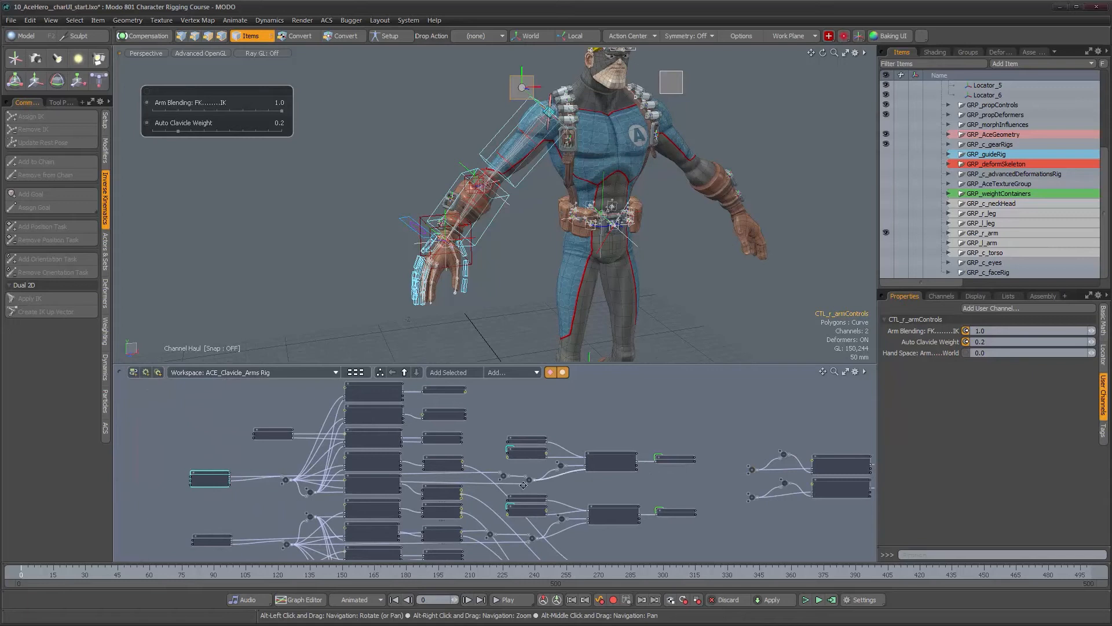
{"action": "right_click_drag", "start_coordinate": [299, 490], "coordinate": [210, 491], "text": "alt"}
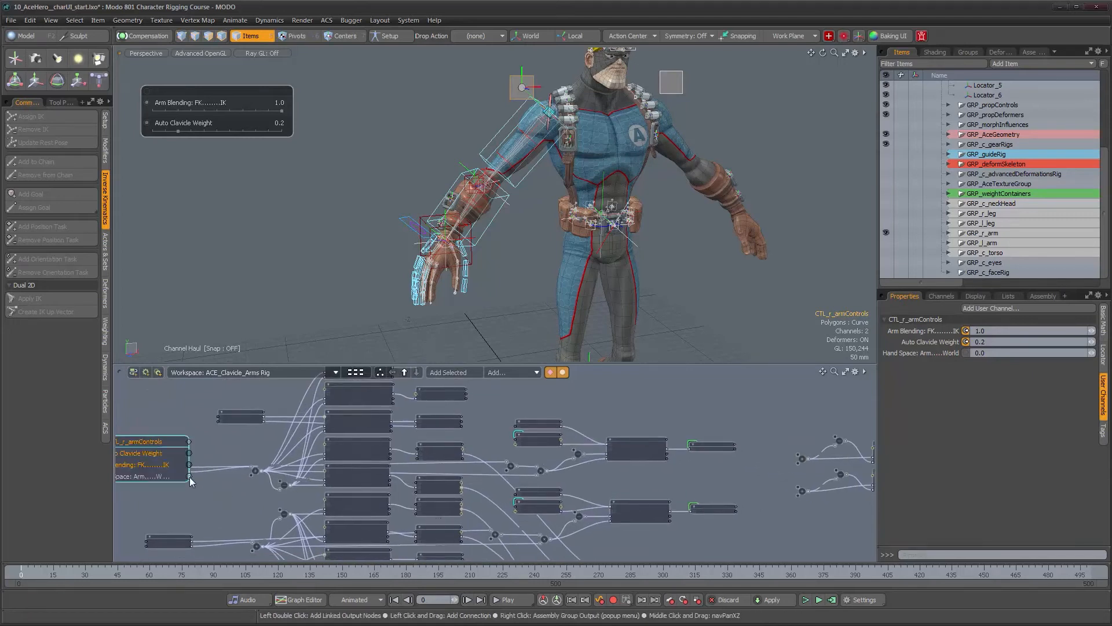
{"action": "left_click_drag", "start_coordinate": [189, 477], "coordinate": [799, 455]}
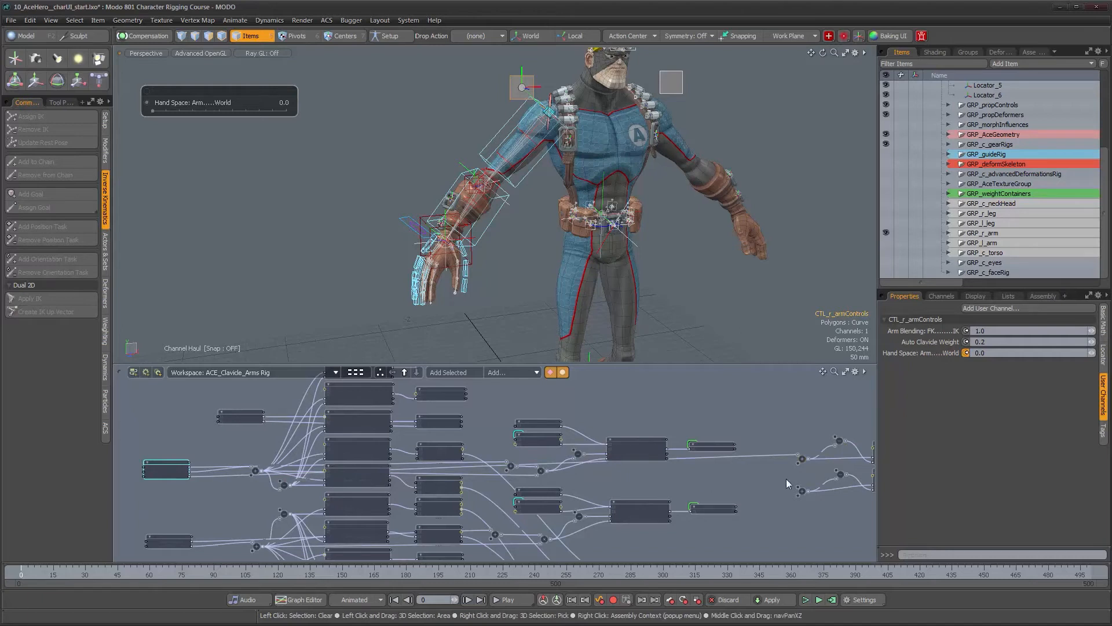
{"action": "left_click_drag", "start_coordinate": [772, 476], "coordinate": [742, 473], "text": "alt"}
{"action": "right_click_drag", "start_coordinate": [742, 474], "coordinate": [669, 475], "text": "alt"}
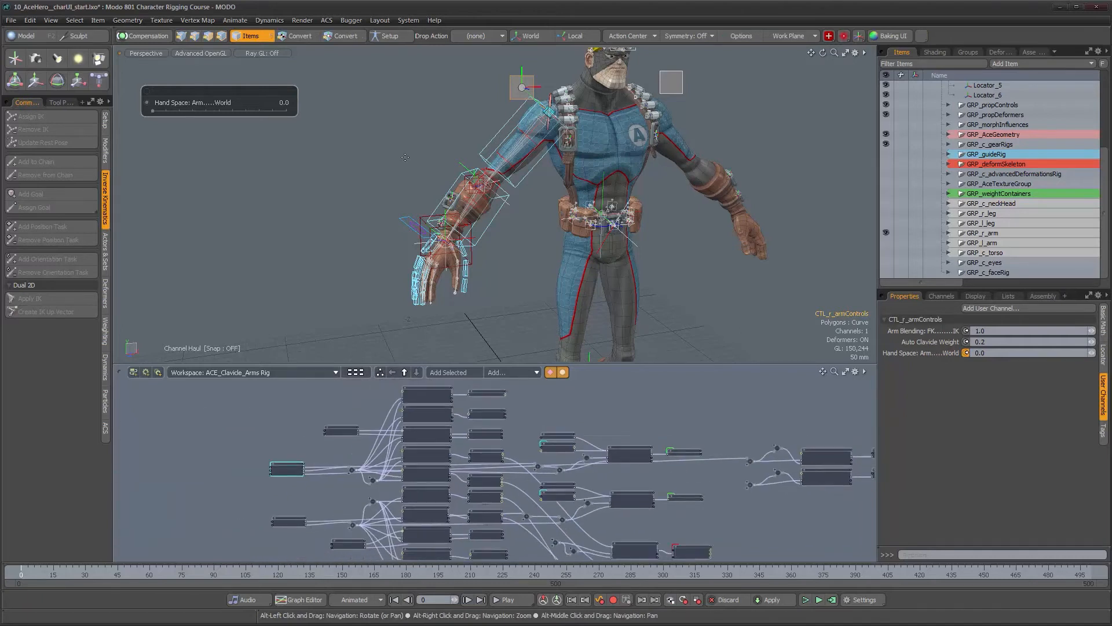
{"action": "left_click_drag", "start_coordinate": [446, 254], "coordinate": [462, 275], "text": "alt"}
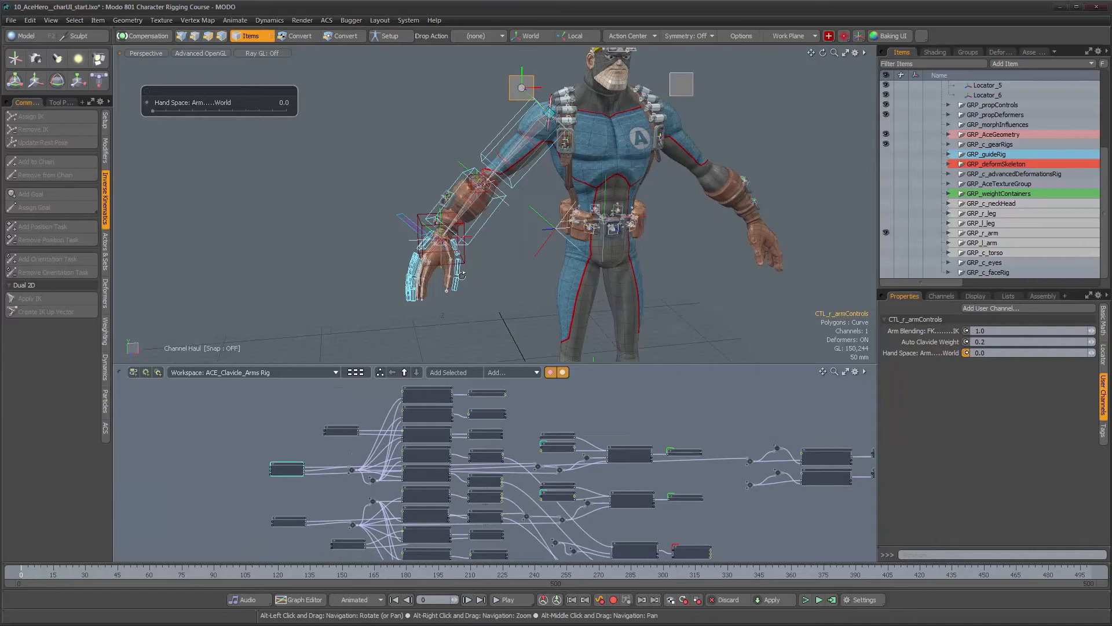
{"action": "left_click", "coordinate": [288, 521]}
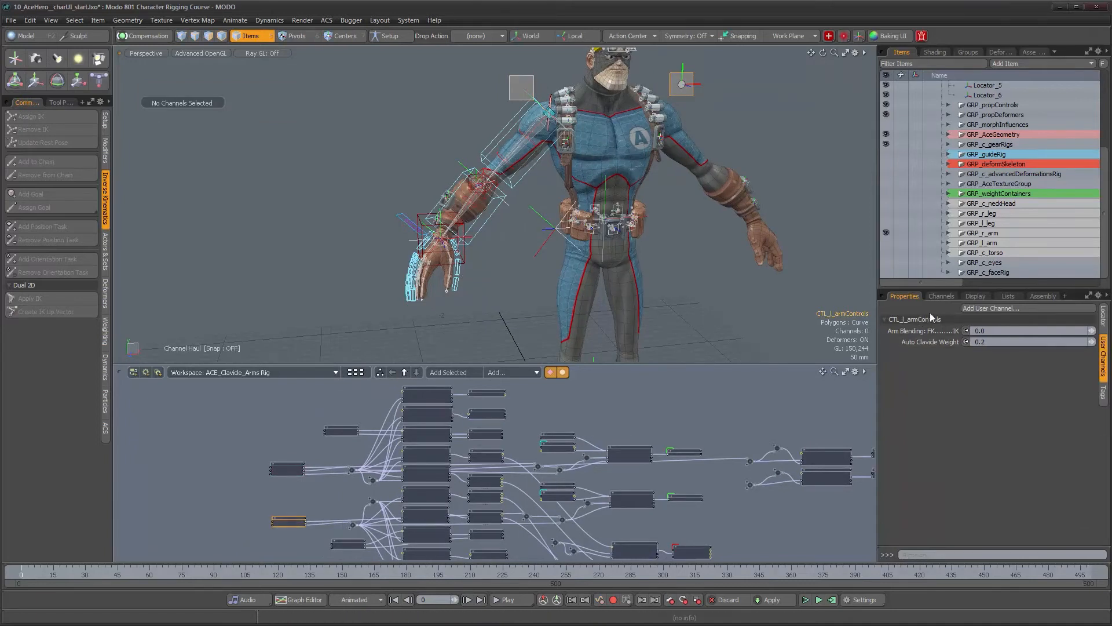
{"action": "left_click", "coordinate": [981, 307]}
{"action": "key", "text": "Tab"}
{"action": "key", "text": "Return"}
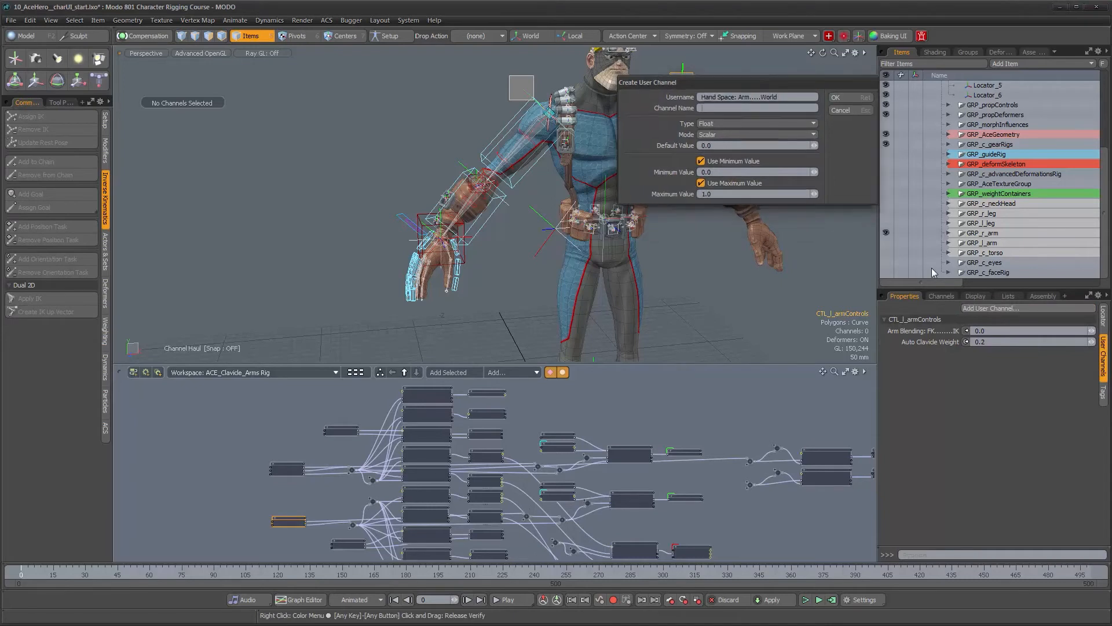
{"action": "key", "text": "Return"}
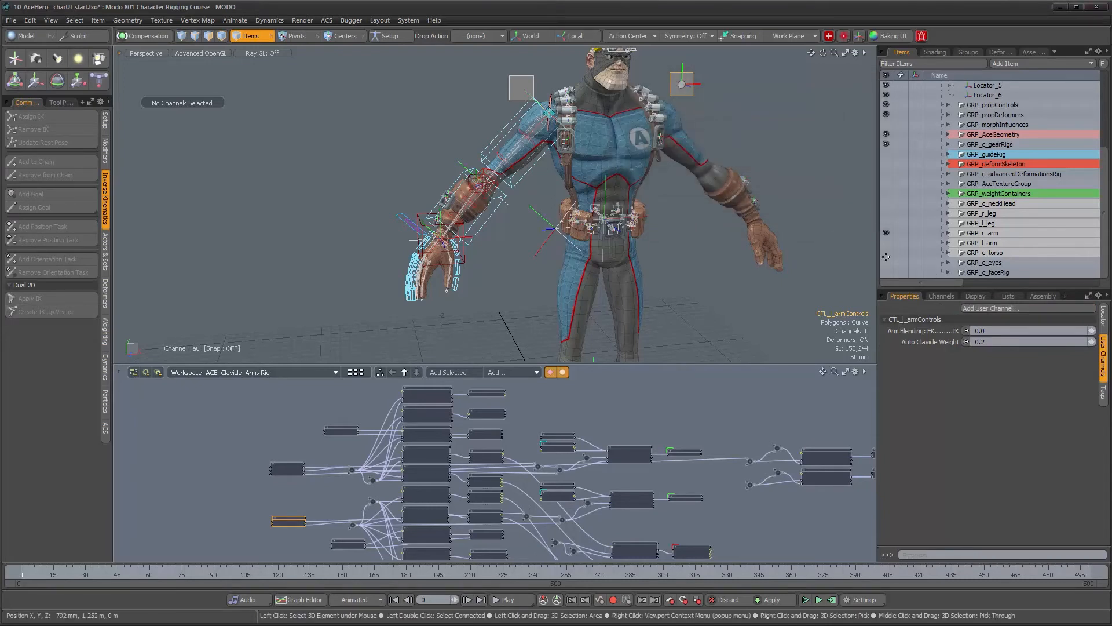
{"action": "left_click", "coordinate": [989, 309]}
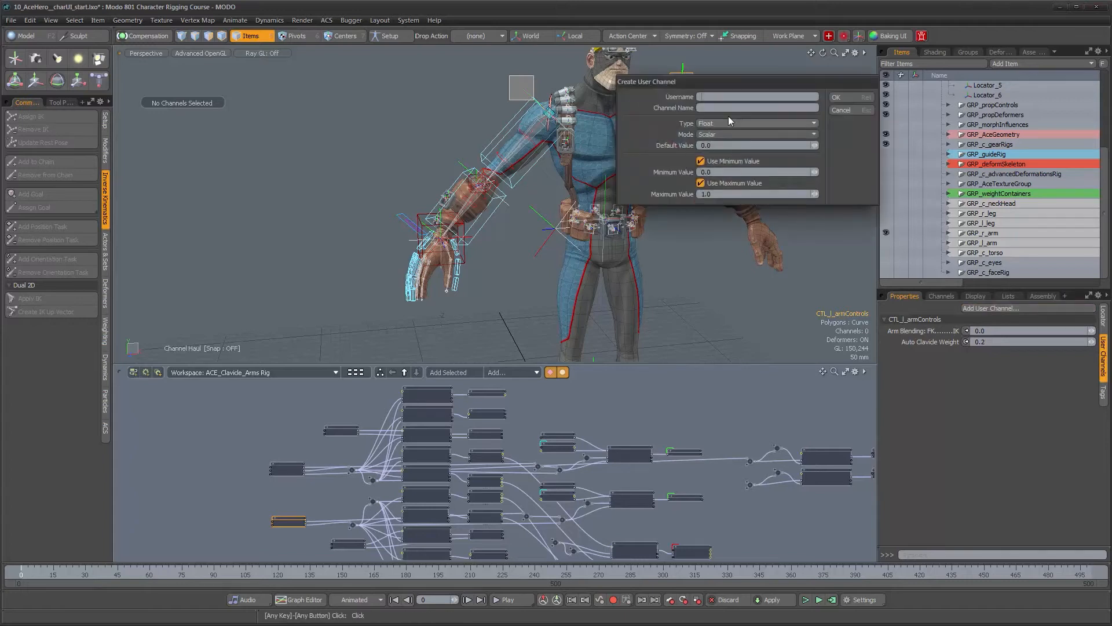
{"action": "left_click", "coordinate": [846, 110]}
Copy the username of the Hand Space channel from CTL_r_armControls.
{"action": "left_click", "coordinate": [297, 469]}
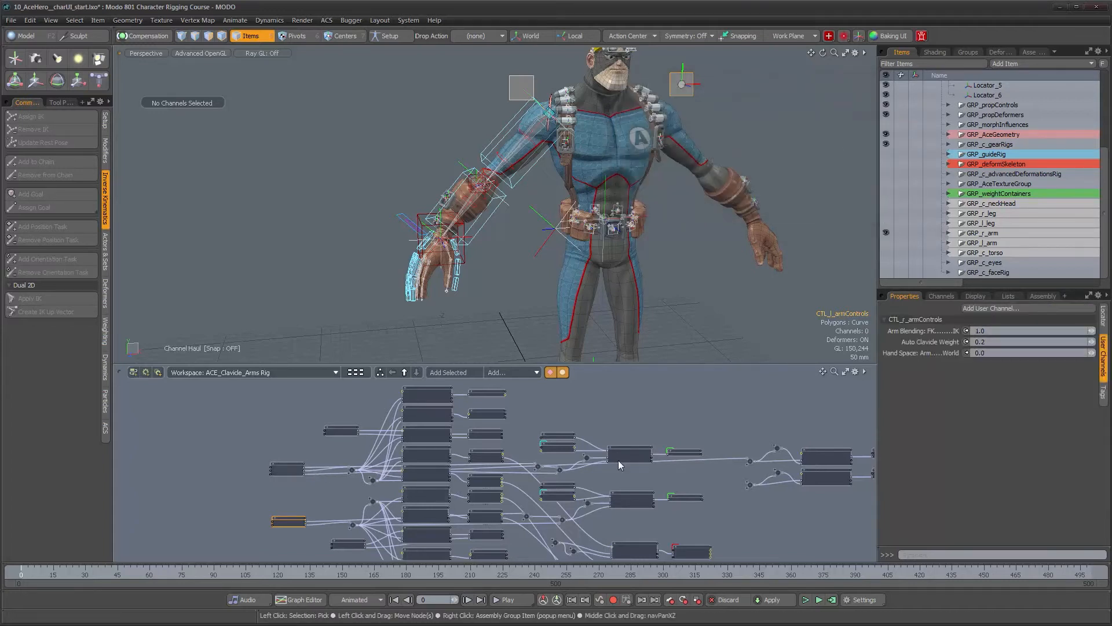
{"action": "right_click", "coordinate": [902, 354]}
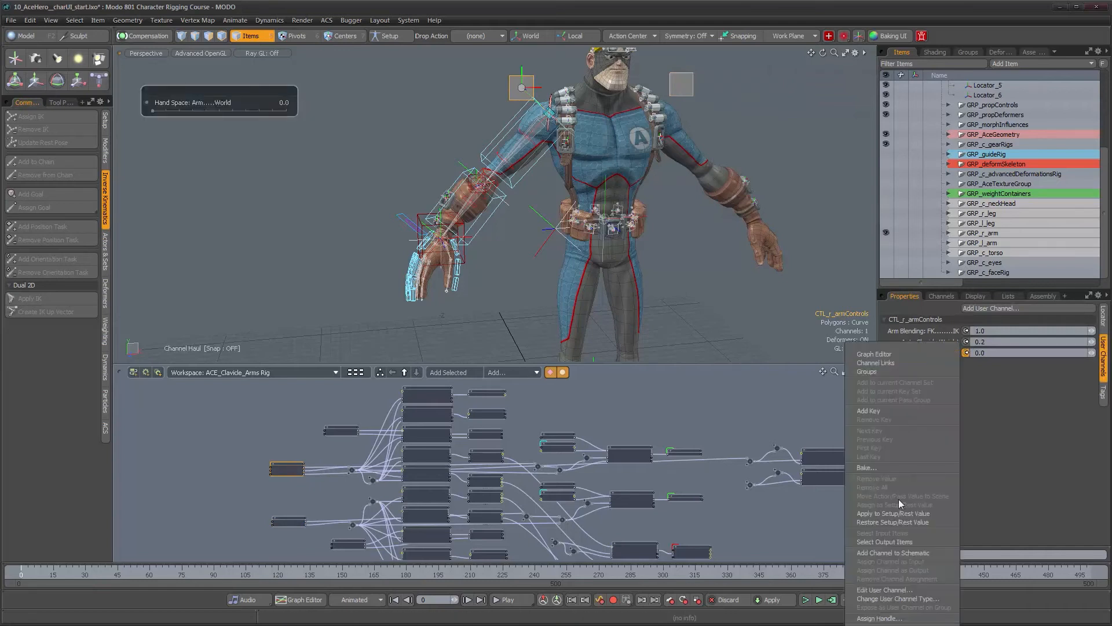
{"action": "left_click", "coordinate": [894, 590]}
{"action": "left_click", "coordinate": [907, 554]}
{"action": "key", "text": "ctrl+c"}
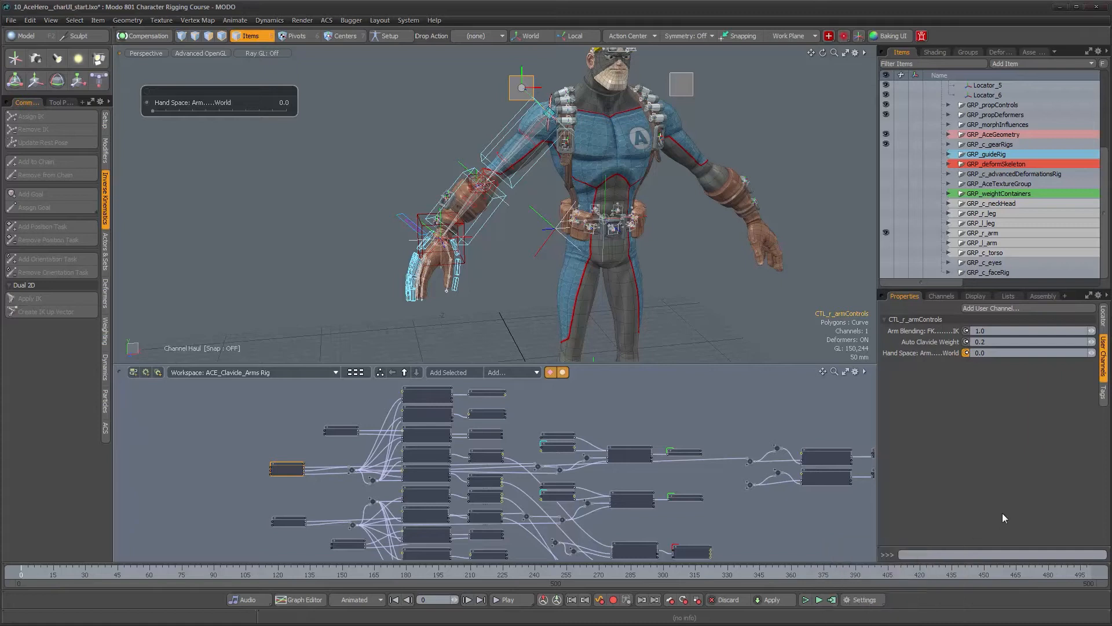
Add a Float user channel with the copied name "Hand Space: Arm.....World" to CTL_l_armControls, with minimum 0.0 and maximum 1.0.
{"action": "left_click", "coordinate": [288, 520]}
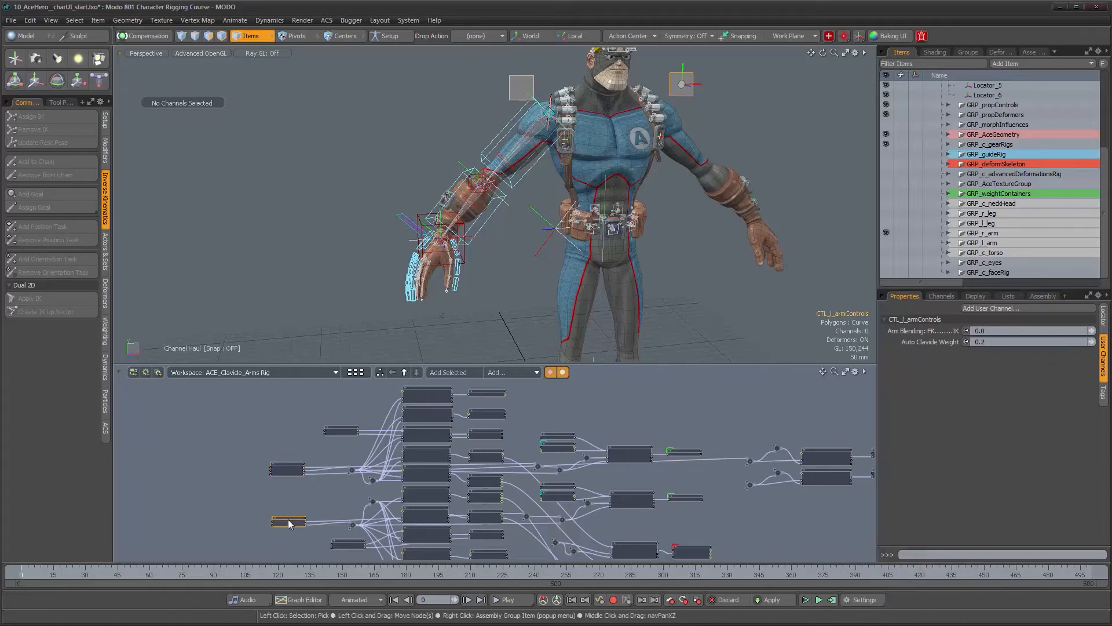
{"action": "left_click", "coordinate": [1037, 307]}
{"action": "key", "text": "ctrl+v"}
{"action": "key", "text": "Tab"}
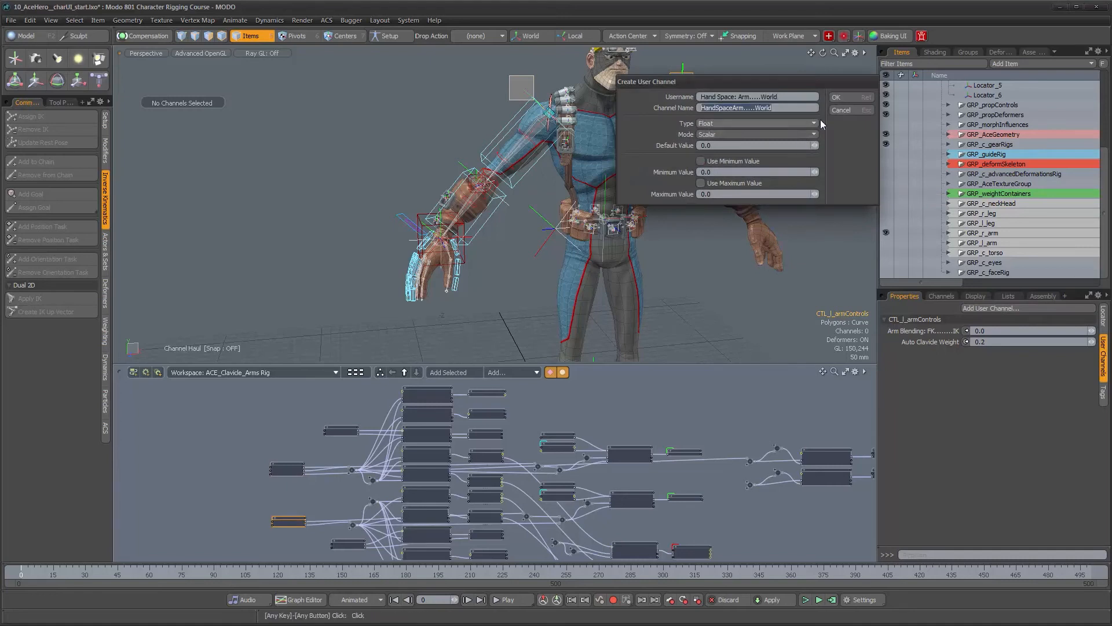
{"action": "left_click", "coordinate": [701, 161]}
{"action": "left_click", "coordinate": [702, 183]}
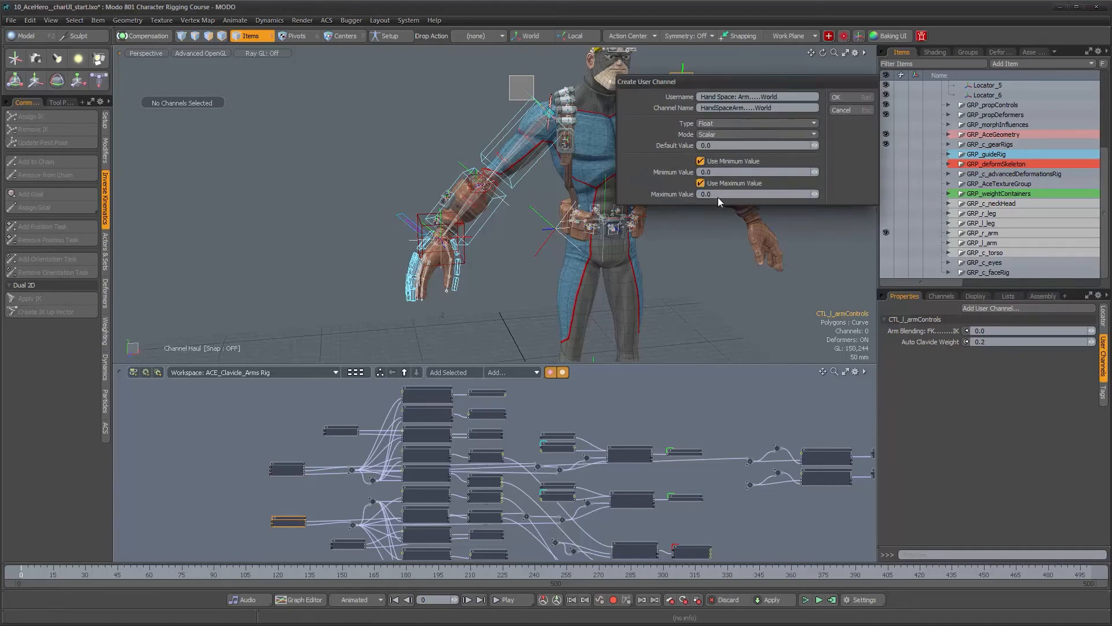
{"action": "left_click", "coordinate": [850, 97]}
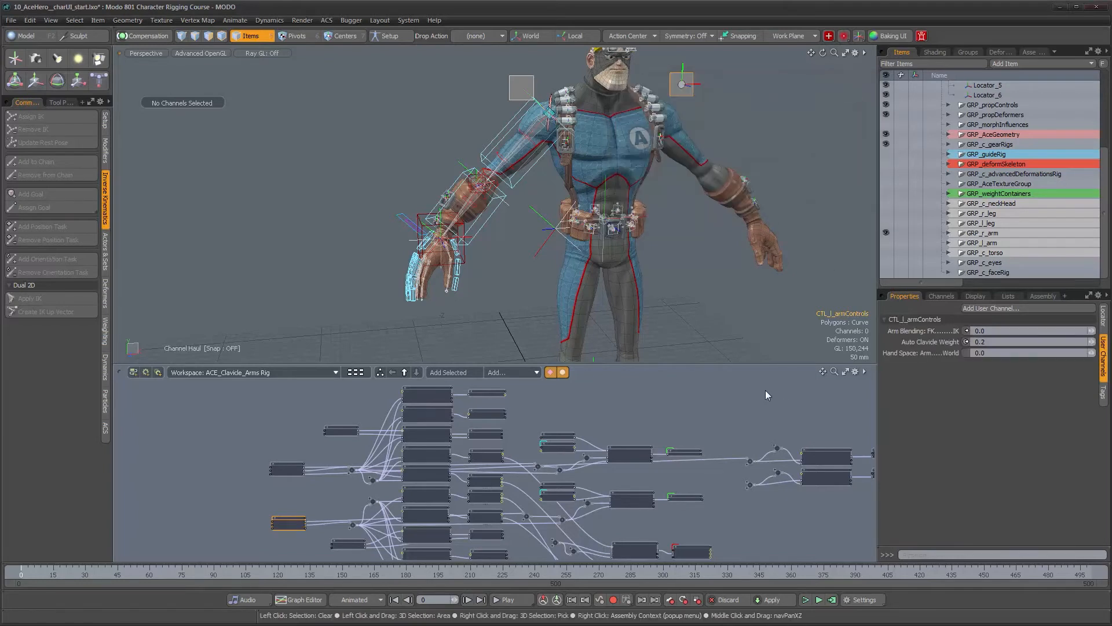
Connect the Hand Space: Arm.....World channel of CTL_l_armControls to the left arm's hand space node in the schematic.
{"action": "left_click_drag", "start_coordinate": [429, 517], "coordinate": [302, 491], "text": "alt"}
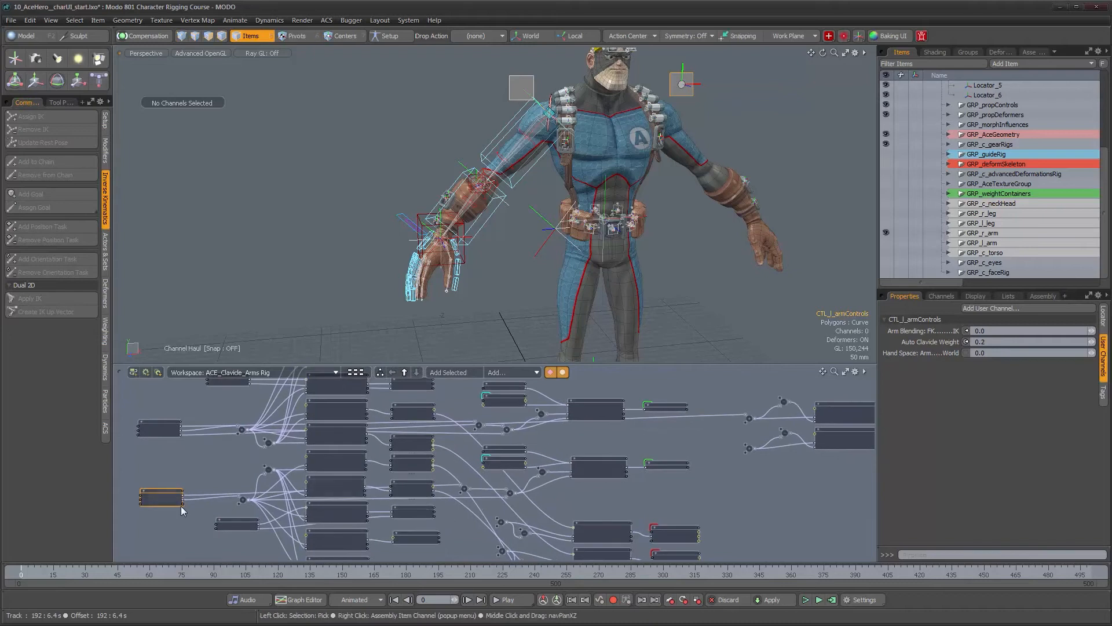
{"action": "left_click_drag", "start_coordinate": [183, 503], "coordinate": [743, 446]}
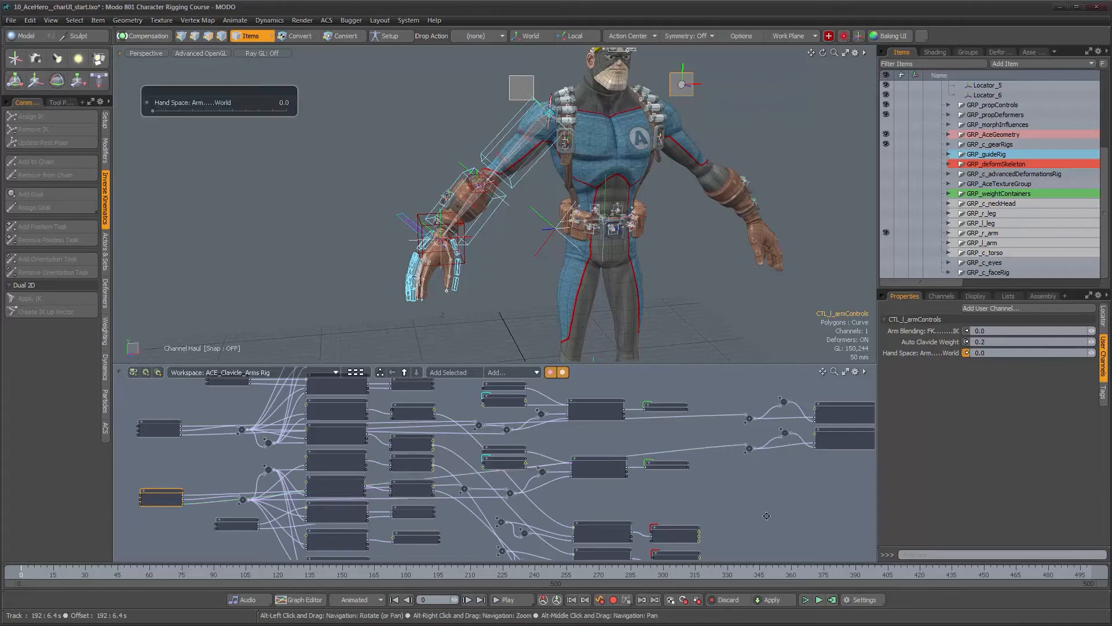
{"action": "right_click_drag", "start_coordinate": [770, 514], "coordinate": [728, 513], "text": "alt"}
{"action": "middle_click_drag", "start_coordinate": [729, 513], "coordinate": [561, 486], "text": "alt"}
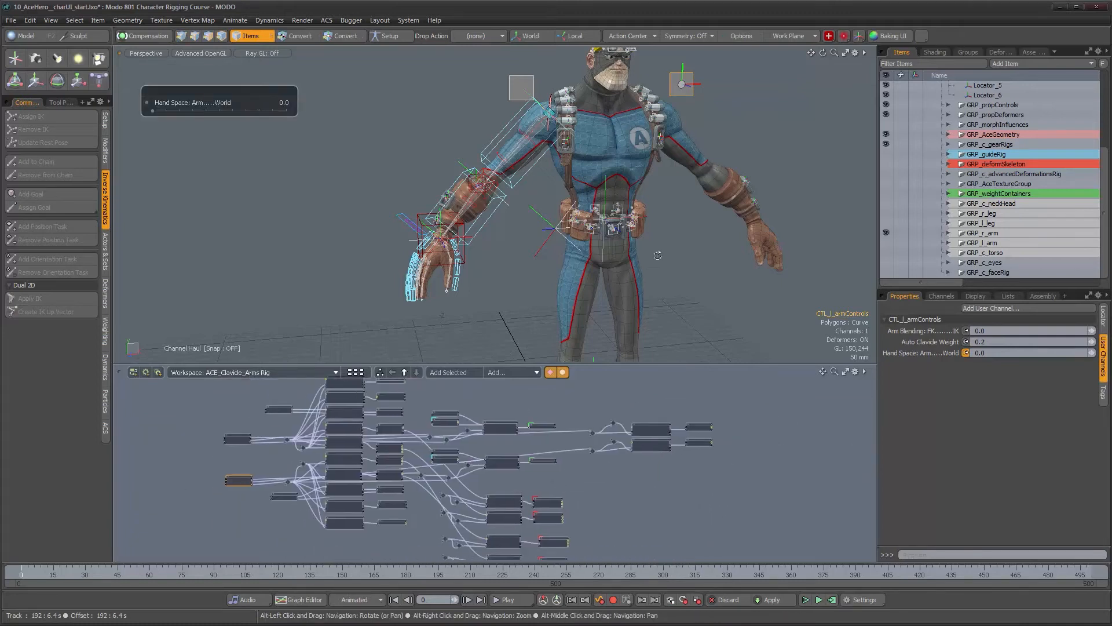
Maximize the 3D view, clear the selection and move the timeline to frame 94.
{"action": "left_click_drag", "start_coordinate": [658, 255], "coordinate": [653, 214], "text": "alt"}
{"action": "key", "text": "KP_0"}
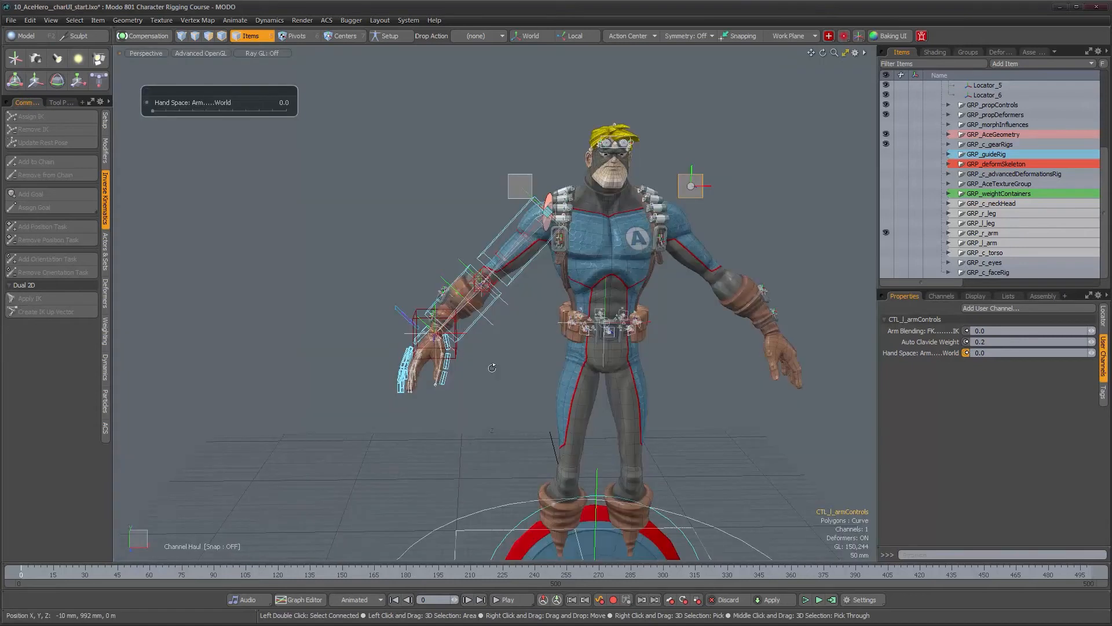
{"action": "scroll", "coordinate": [492, 367], "scroll_direction": "up", "scroll_amount": 3}
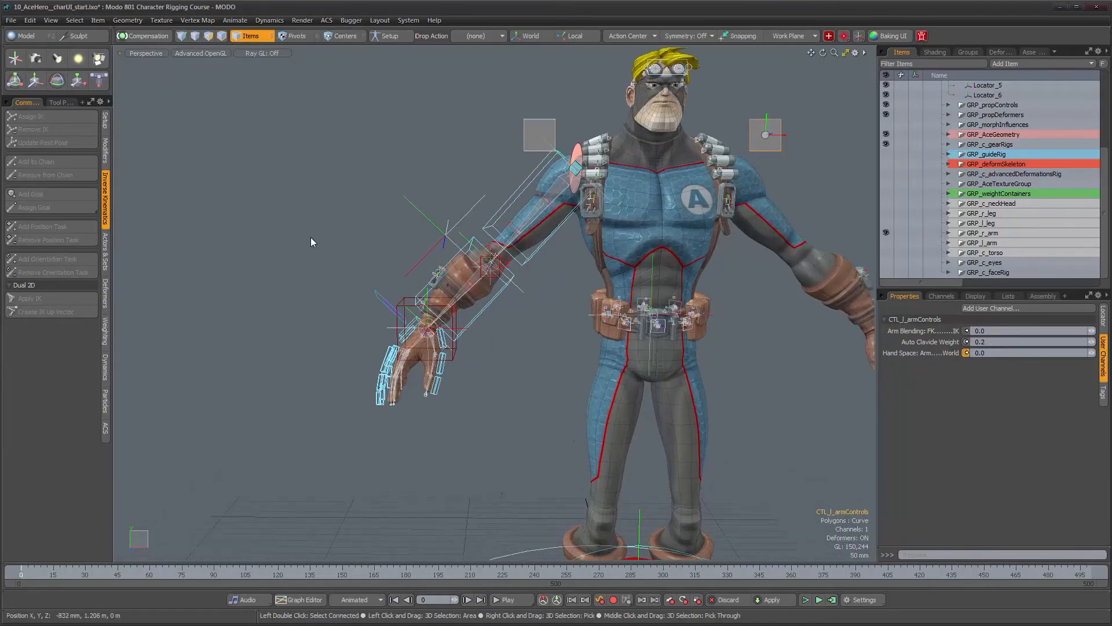
{"action": "left_click", "coordinate": [355, 264]}
{"action": "left_click_drag", "start_coordinate": [416, 374], "coordinate": [445, 383], "text": "alt"}
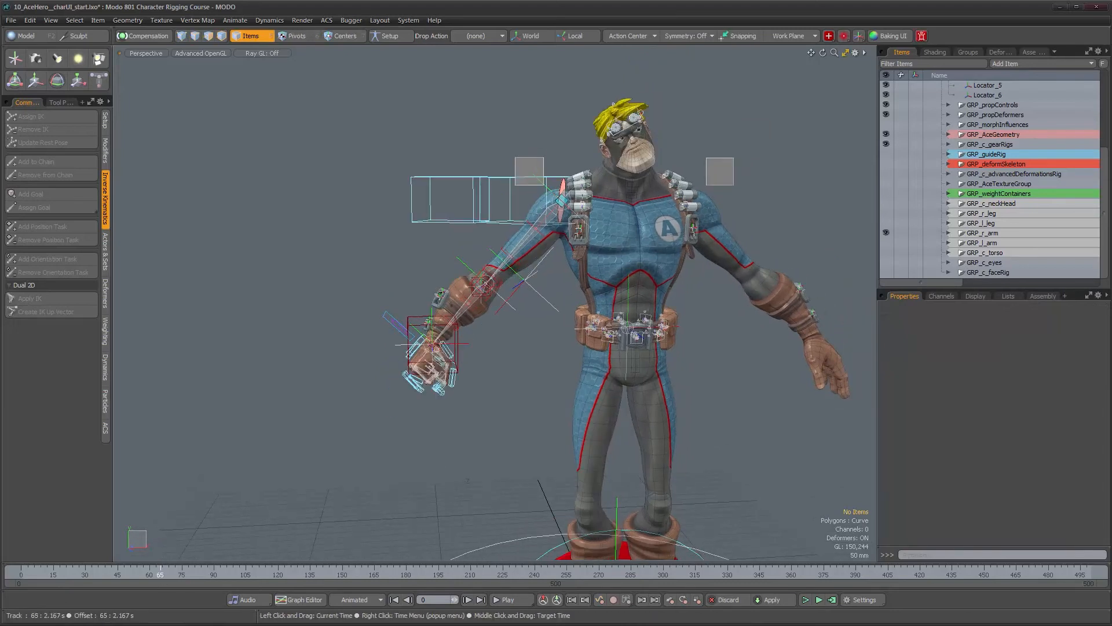
{"action": "left_click_drag", "start_coordinate": [178, 574], "coordinate": [222, 574]}
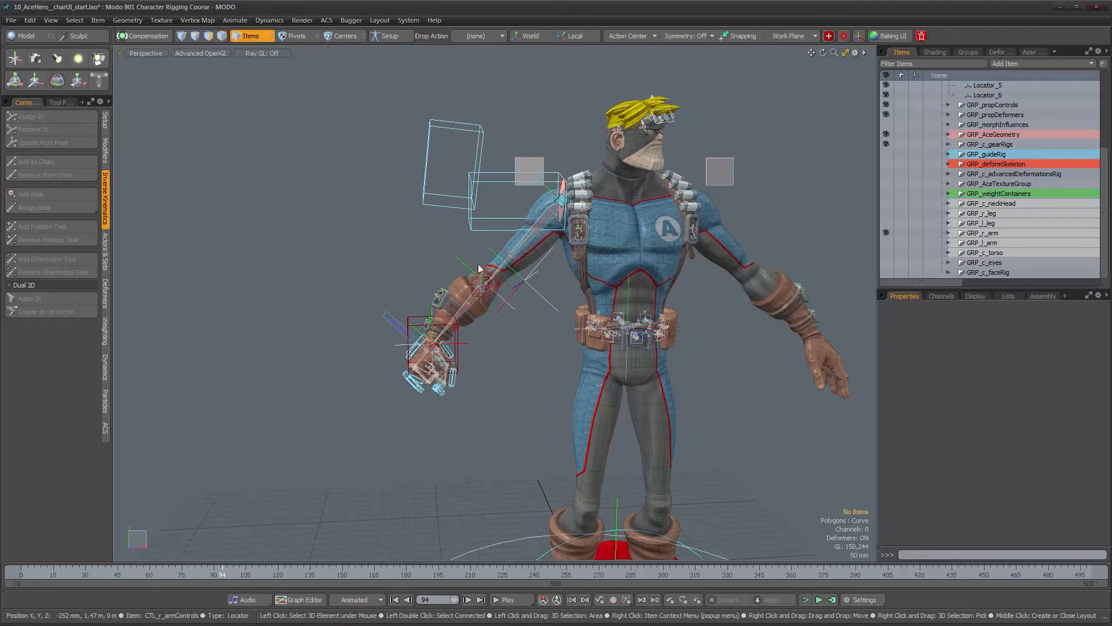
Raise the right hand's CTL_r_IKarm control outward to about -124 mm in X and 460 mm in Y.
{"action": "left_click", "coordinate": [416, 319]}
{"action": "key", "text": "y"}
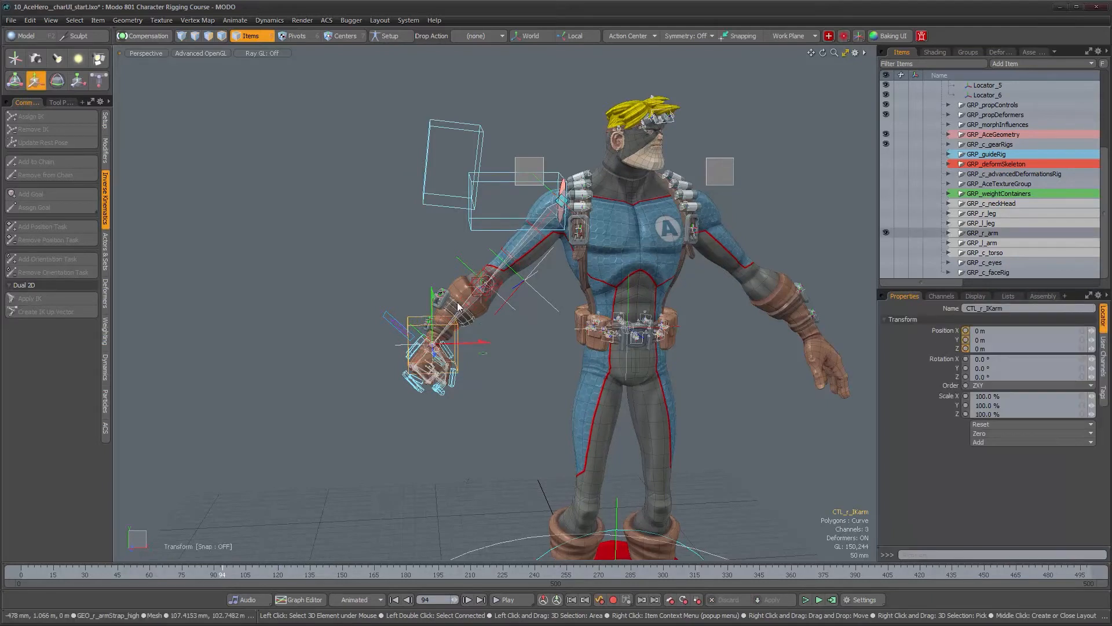
{"action": "left_click_drag", "start_coordinate": [432, 345], "coordinate": [420, 253]}
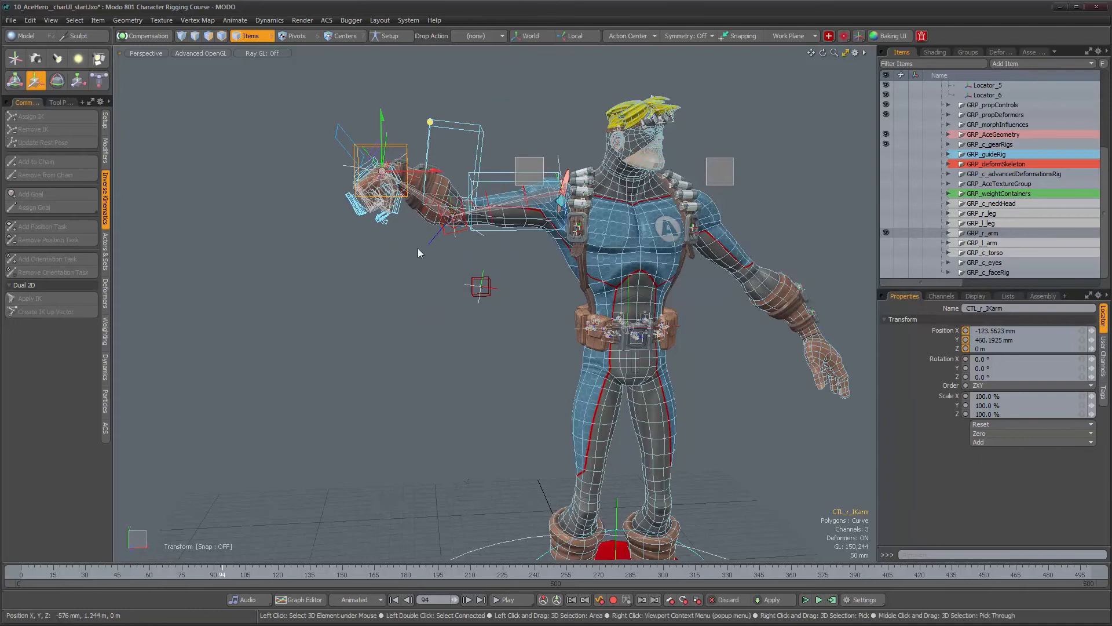
Test the Hand Space channel of CTL_r_armControls by hauling it to 1.0 and back to 0.0.
{"action": "scroll", "coordinate": [420, 253], "scroll_direction": "up", "scroll_amount": 5}
{"action": "left_click", "coordinate": [598, 121]}
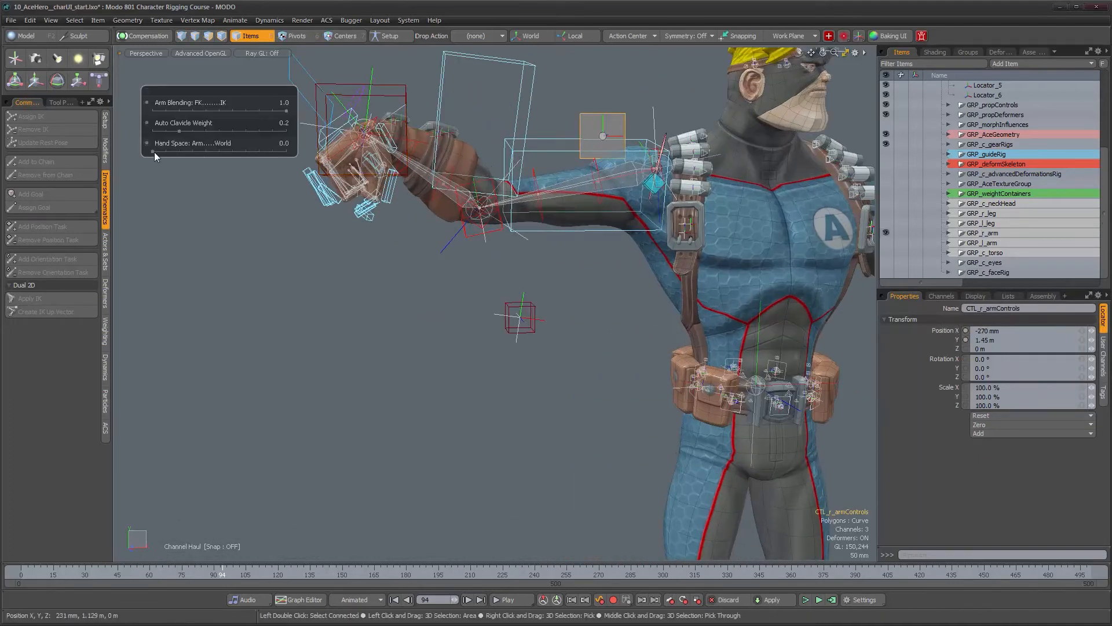
{"action": "mouse_move", "coordinate": [154, 152]}
{"action": "left_mouse_down"}
{"action": "mouse_move", "coordinate": [287, 151]}
{"action": "mouse_move", "coordinate": [153, 151]}
{"action": "left_mouse_up"}
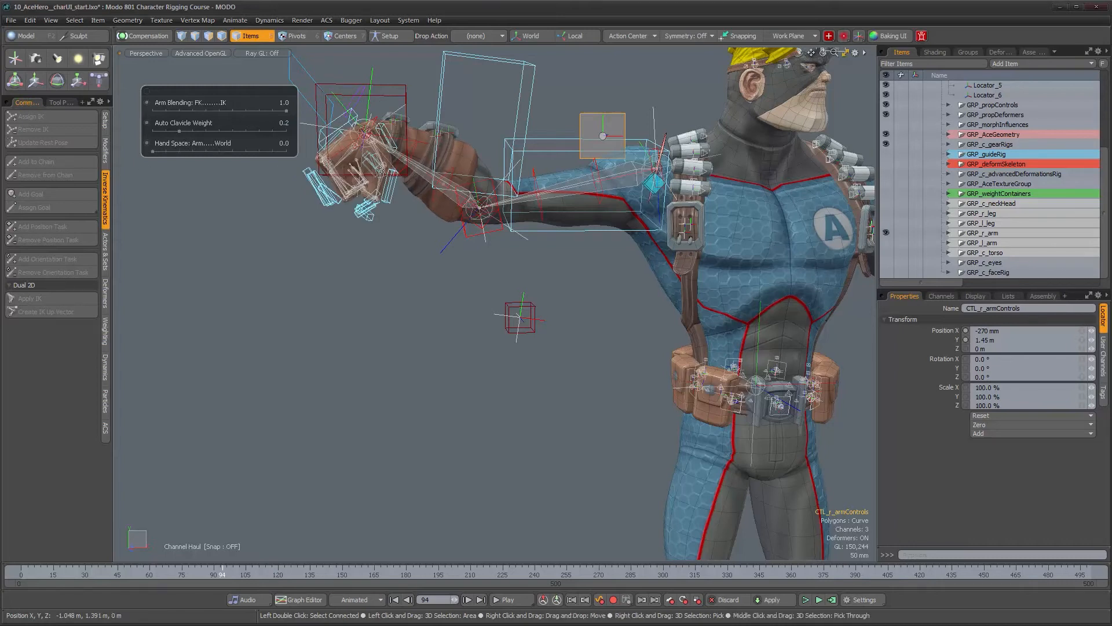
{"action": "left_click_drag", "start_coordinate": [153, 151], "coordinate": [286, 151]}
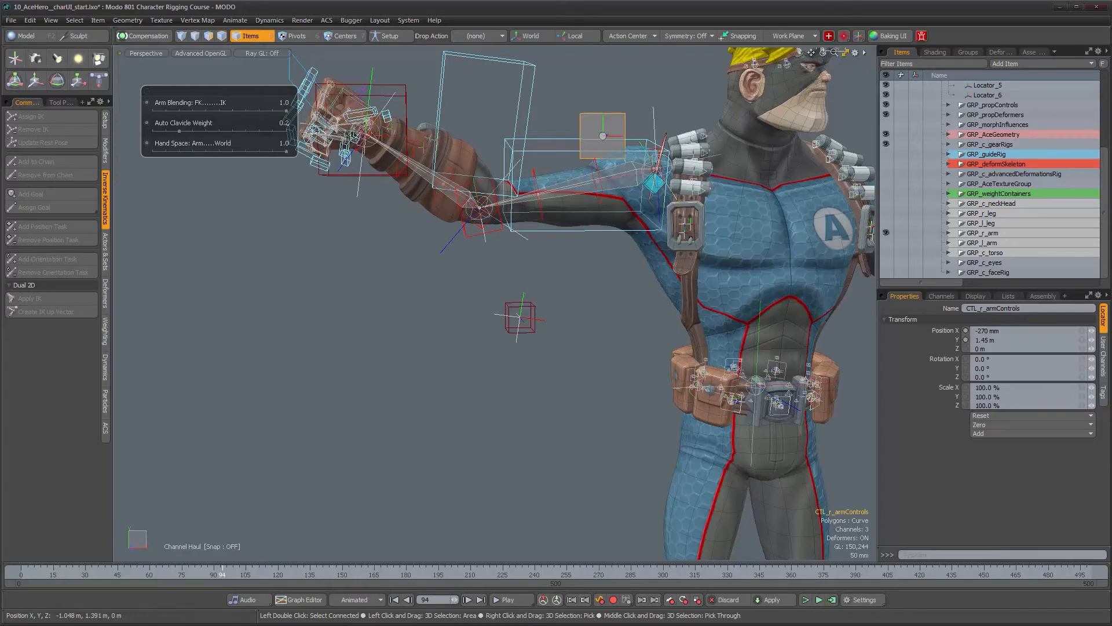
{"action": "left_click_drag", "start_coordinate": [286, 151], "coordinate": [152, 151]}
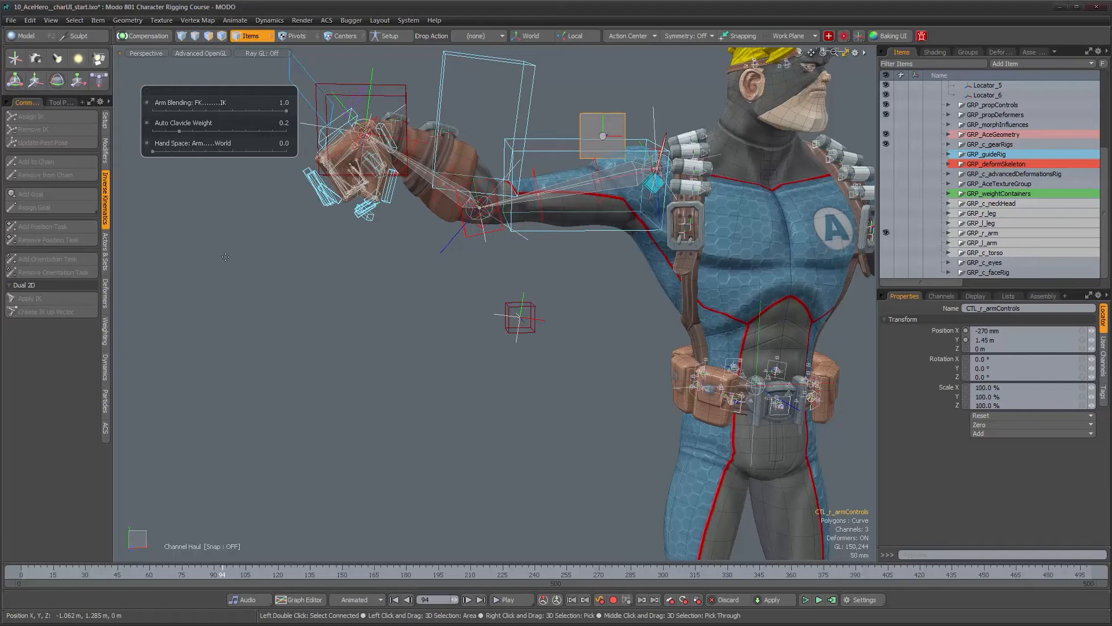
{"action": "left_click_drag", "start_coordinate": [338, 288], "coordinate": [377, 297], "text": "alt"}
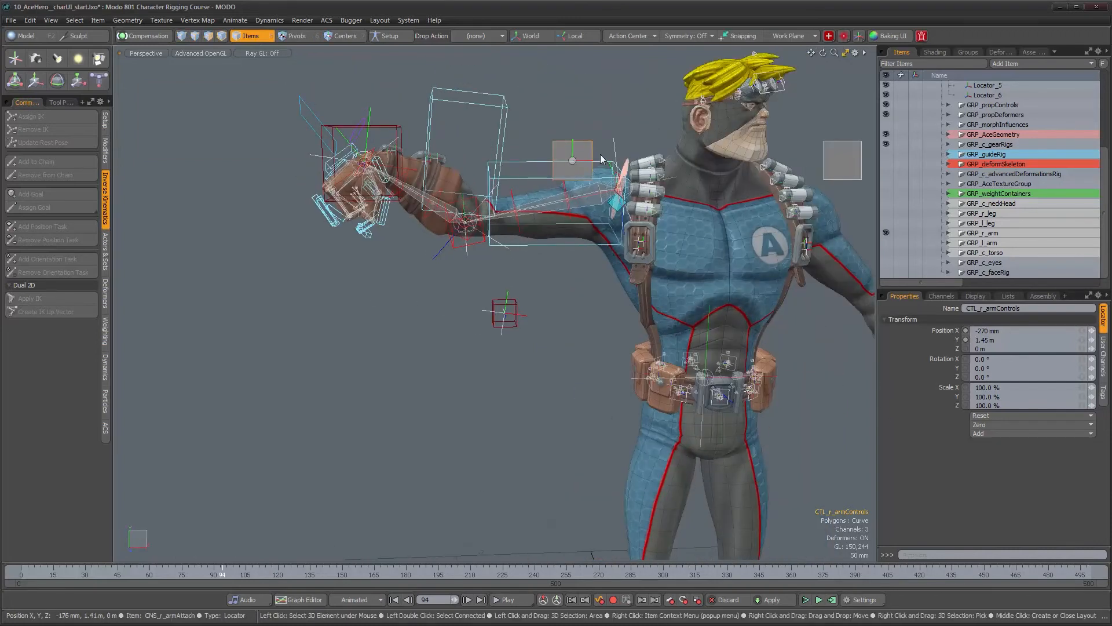
Change the username of the Hand Space channel on CTL_r_armControls to "Hand Space: World.....Arm".
{"action": "left_click", "coordinate": [1103, 357]}
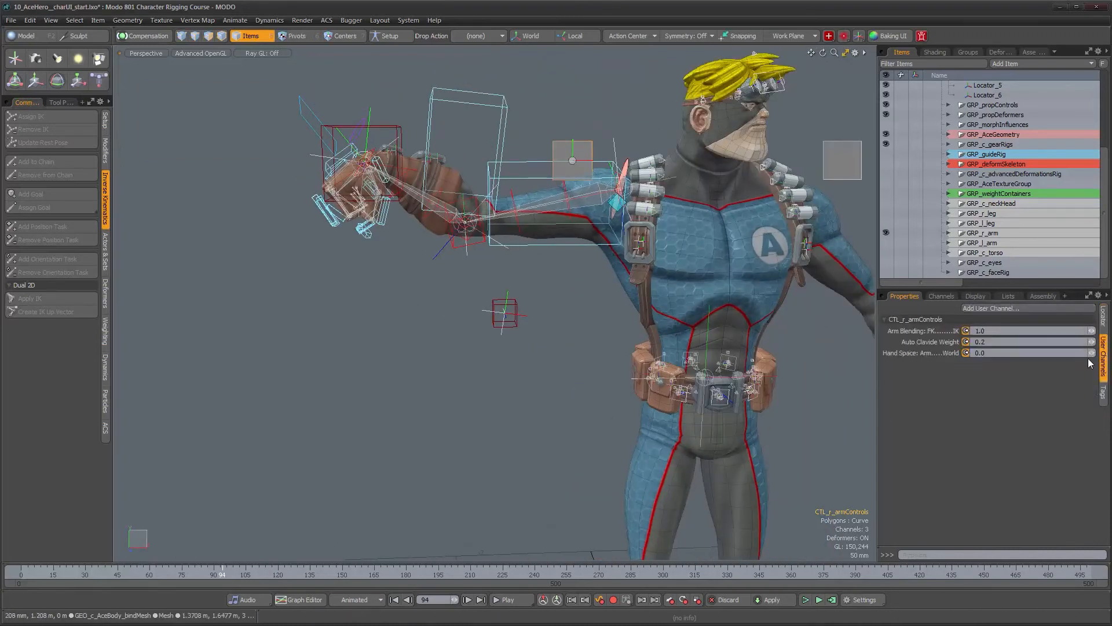
{"action": "right_click", "coordinate": [917, 352]}
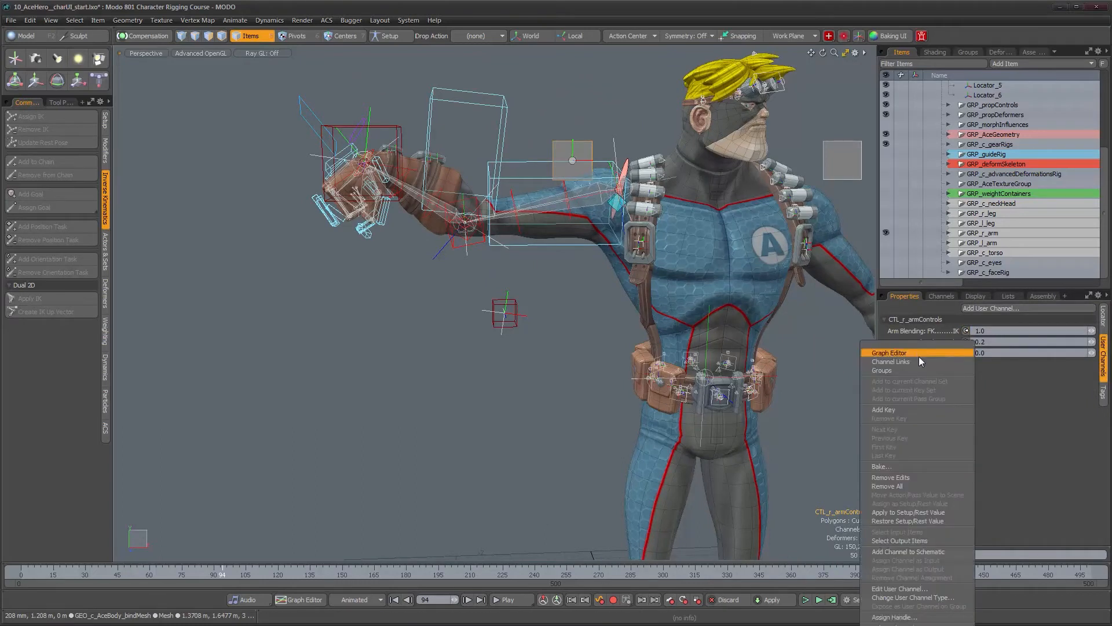
{"action": "left_click", "coordinate": [919, 588]}
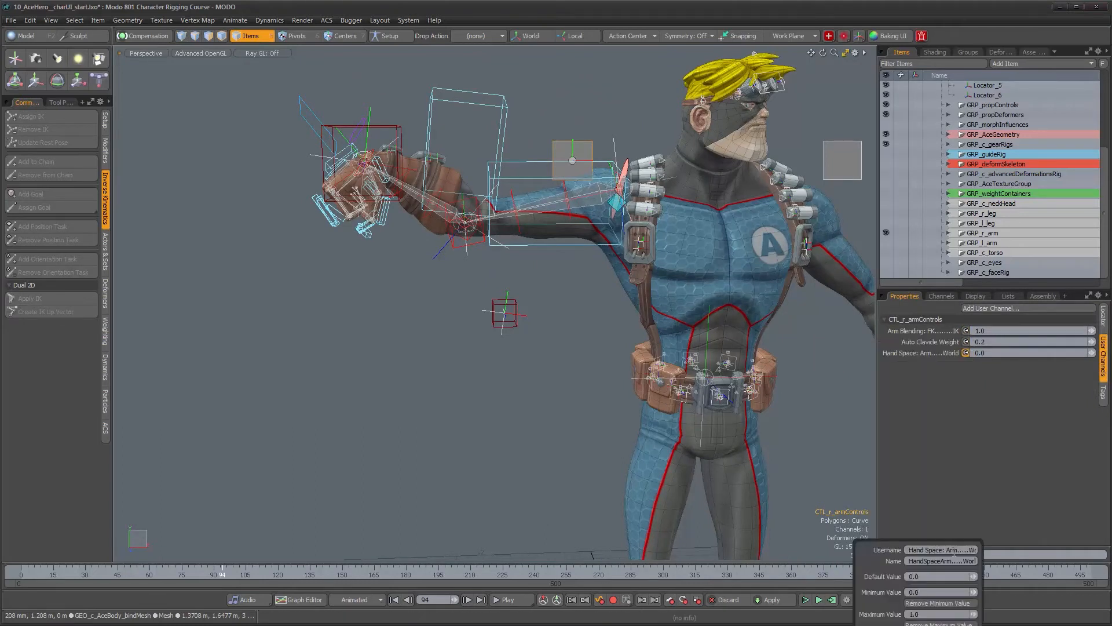
{"action": "left_click", "coordinate": [957, 551]}
{"action": "key", "text": "BackSpace"}
{"action": "key", "text": "BackSpace"}
{"action": "type", "text": "W"}
{"action": "key", "text": "End"}
{"action": "key", "text": "BackSpace"}
{"action": "key", "text": "BackSpace"}
{"action": "key", "text": "BackSpace"}
{"action": "key", "text": "BackSpace"}
{"action": "key", "text": "BackSpace"}
{"action": "type", "text": "Arm"}
{"action": "key", "text": "Tab"}
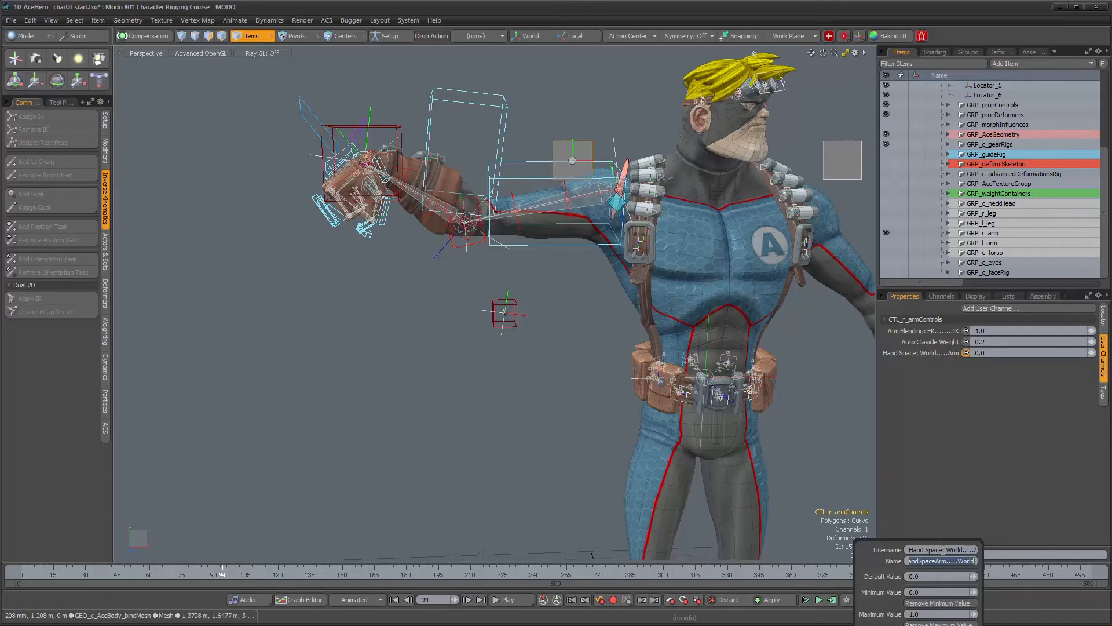
Change the internal name of the right arm's Hand Space channel to "HandSpaceWorld.....Arm" and close the channel editor.
{"action": "left_click", "coordinate": [946, 562]}
{"action": "key", "text": "BackSpace"}
{"action": "key", "text": "BackSpace"}
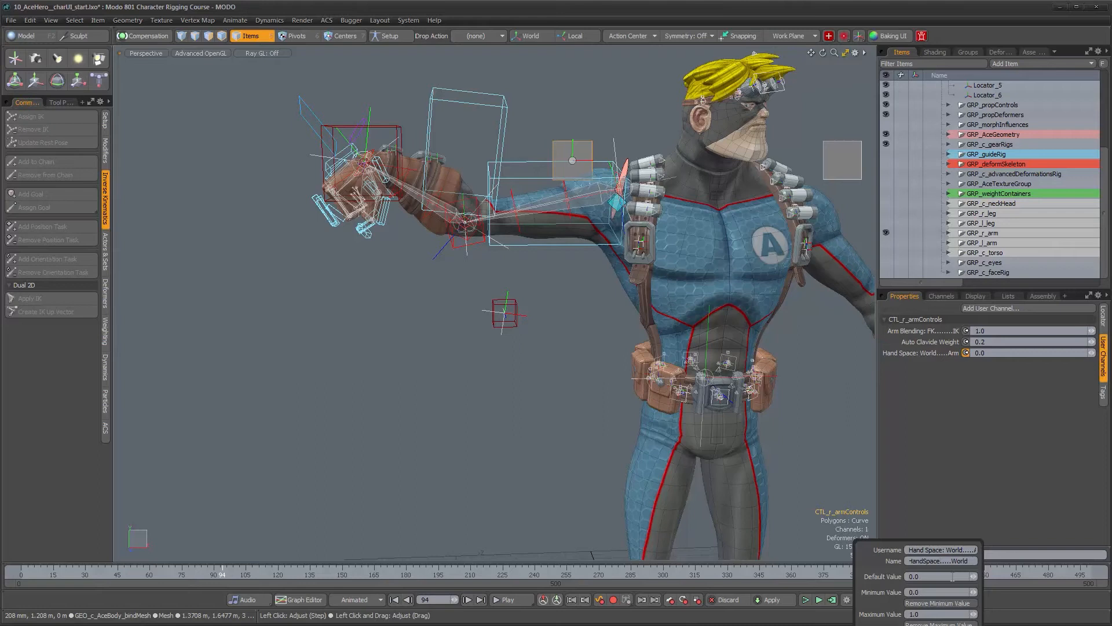
{"action": "key", "text": "Right"}
{"action": "key", "text": "Right"}
{"action": "key", "text": "Right"}
{"action": "key", "text": "BackSpace"}
{"action": "key", "text": "BackSpace"}
{"action": "key", "text": "BackSpace"}
{"action": "type", "text": "Arm"}
{"action": "key", "text": "Return"}
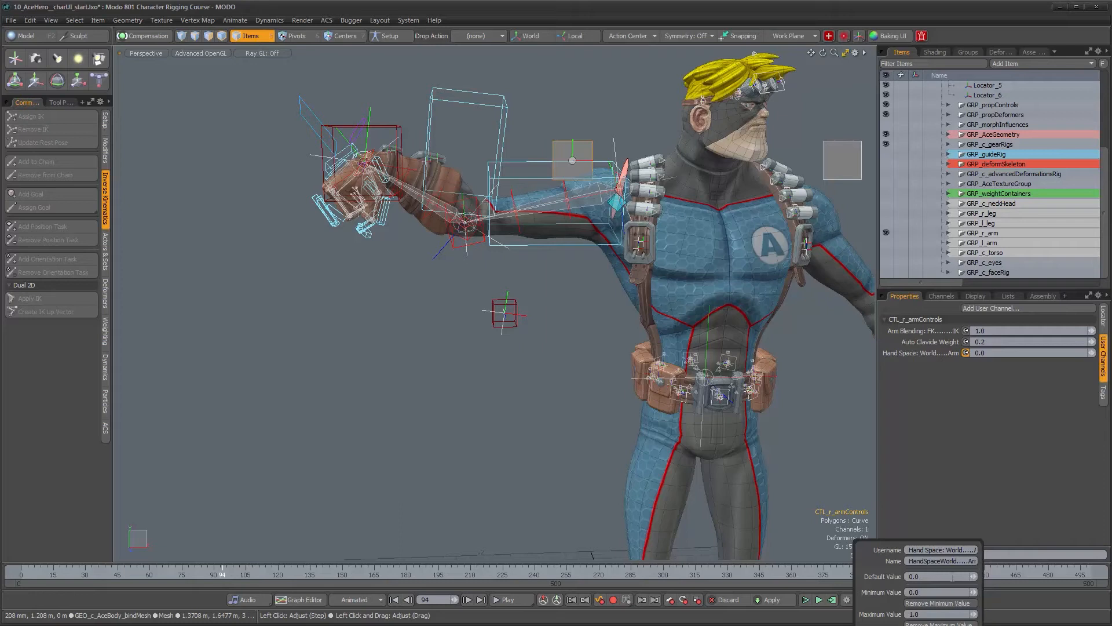
{"action": "left_click", "coordinate": [999, 478]}
Change the username of the Hand Space channel on CTL_l_armControls to "Hand Space: World.....Arm".
{"action": "left_click_drag", "start_coordinate": [547, 293], "coordinate": [459, 309], "text": "alt"}
{"action": "middle_click_drag", "start_coordinate": [459, 309], "coordinate": [456, 309], "text": "alt"}
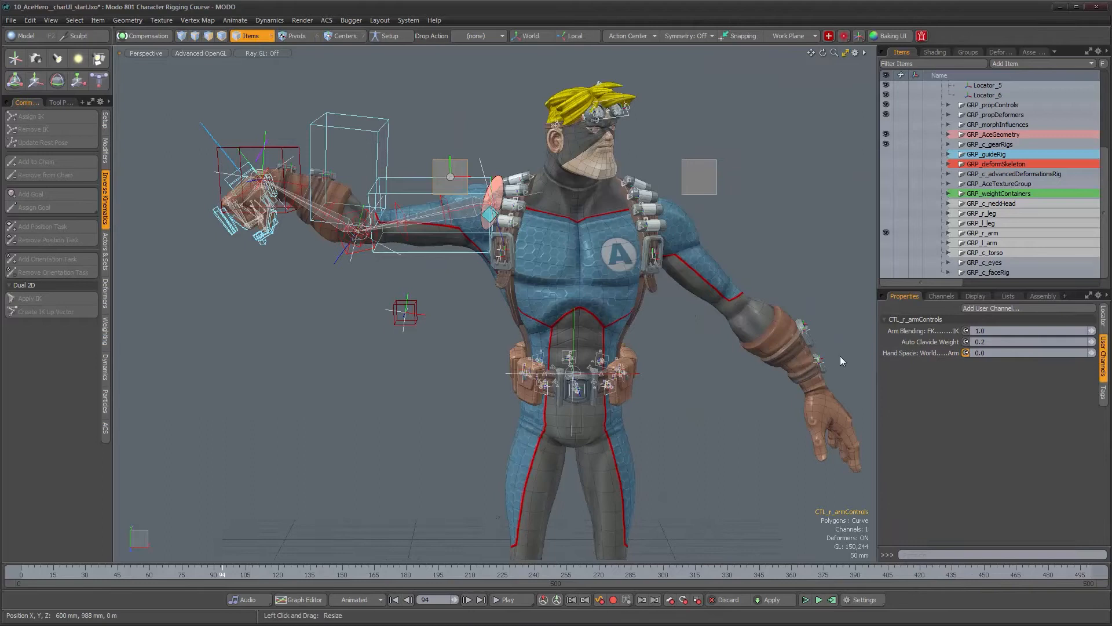
{"action": "mouse_move", "coordinate": [701, 317]}
{"action": "left_mouse_down", "text": "alt"}
{"action": "mouse_move", "coordinate": [810, 314]}
{"action": "mouse_move", "coordinate": [690, 310]}
{"action": "left_mouse_up", "text": "alt"}
{"action": "left_click", "coordinate": [707, 190]}
{"action": "left_click", "coordinate": [911, 353]}
{"action": "right_click", "coordinate": [910, 353]}
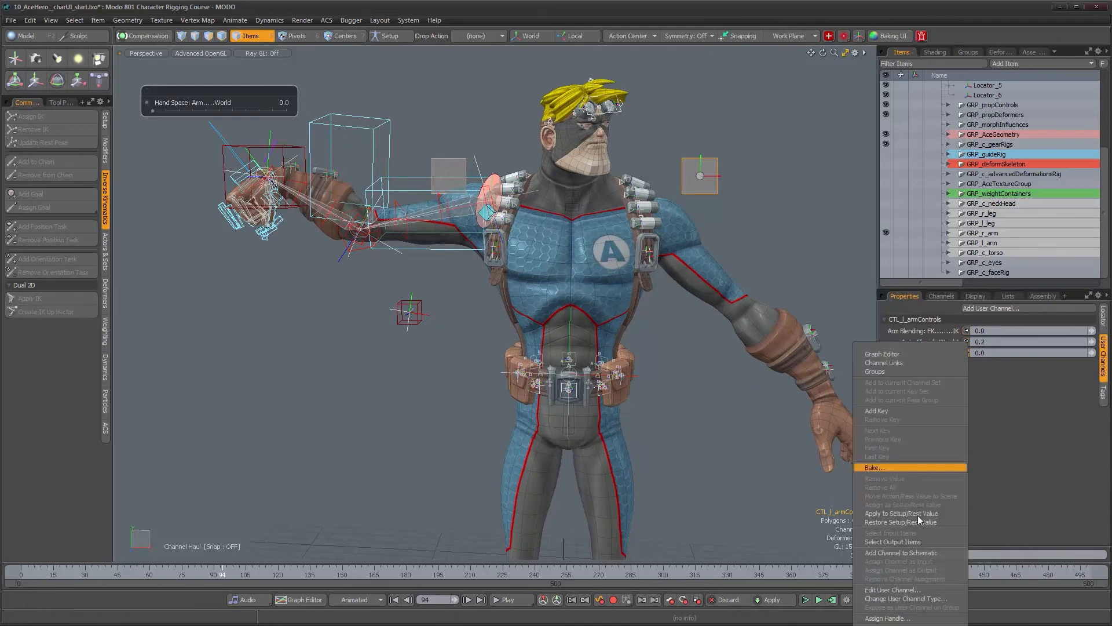
{"action": "left_click", "coordinate": [904, 590]}
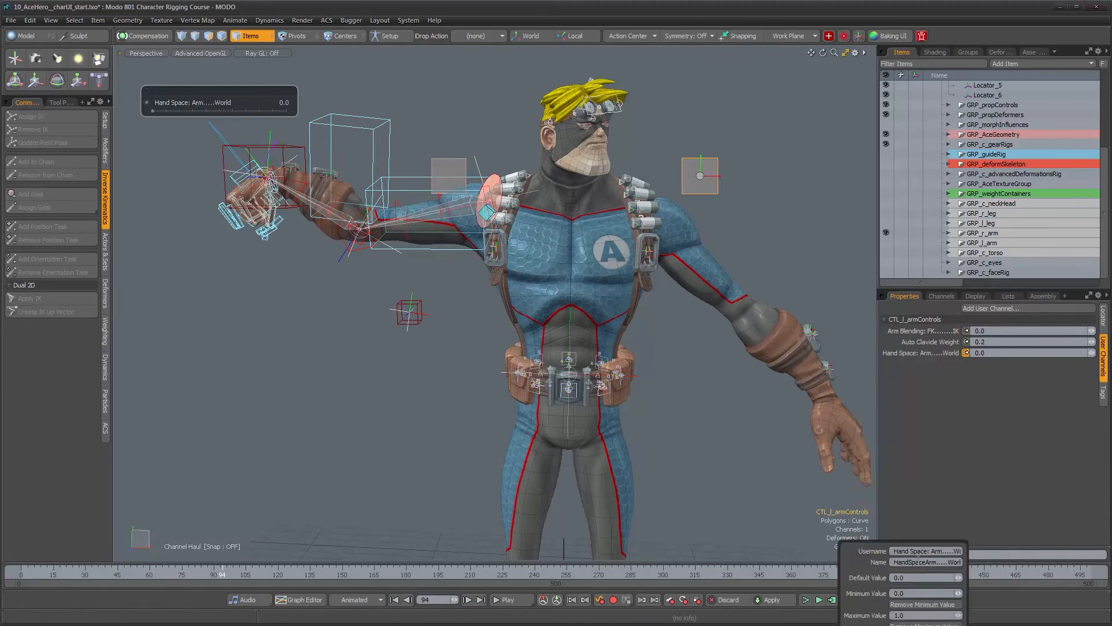
{"action": "left_click", "coordinate": [940, 551]}
{"action": "key", "text": "BackSpace"}
{"action": "key", "text": "BackSpace"}
{"action": "key", "text": "BackSpace"}
{"action": "type", "text": "Wo"}
{"action": "key", "text": "End"}
{"action": "key", "text": "BackSpace"}
{"action": "key", "text": "BackSpace"}
{"action": "key", "text": "BackSpace"}
{"action": "key", "text": "BackSpace"}
{"action": "type", "text": "Arm"}
Reword the internal name of the left arm's Hand Space channel to the same World-to-Arm order.
{"action": "key", "text": "Tab"}
{"action": "key", "text": "BackSpace"}
{"action": "key", "text": "BackSpace"}
{"action": "key", "text": "BackSpace"}
{"action": "type", "text": "ld"}
{"action": "key", "text": "Return"}
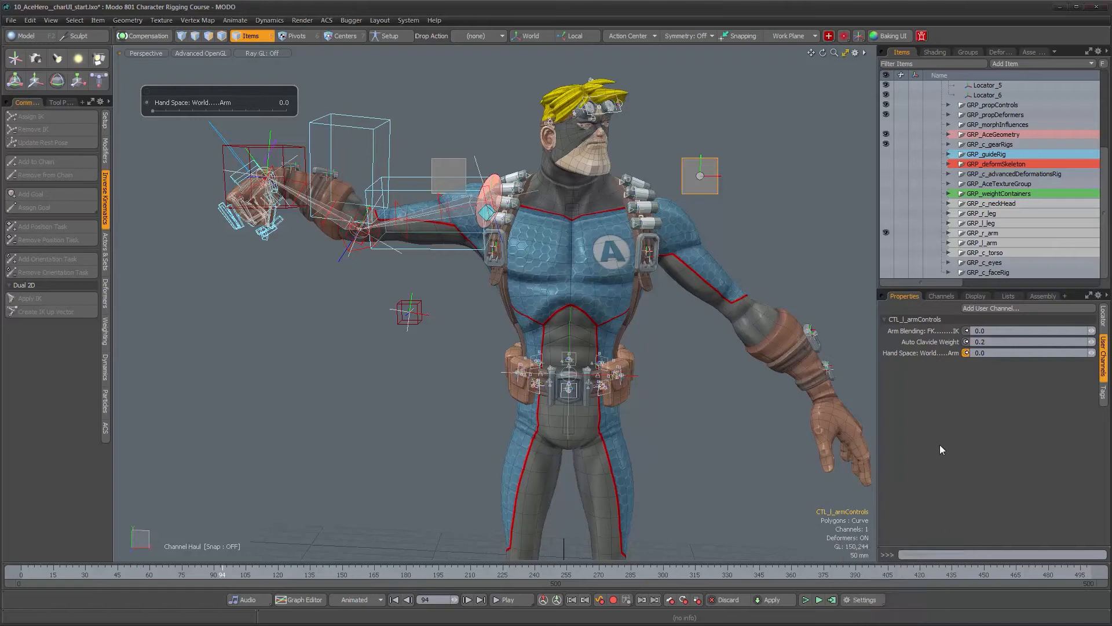
Select both the left and right arm control squares and move them up together along Y to about 1.5 m.
{"action": "mouse_move", "coordinate": [713, 399]}
{"action": "left_mouse_down", "text": "alt"}
{"action": "mouse_move", "coordinate": [722, 390]}
{"action": "mouse_move", "coordinate": [710, 380]}
{"action": "left_mouse_up", "text": "alt"}
{"action": "left_click_drag", "start_coordinate": [670, 331], "coordinate": [517, 246], "text": "alt"}
{"action": "left_click", "coordinate": [409, 191], "text": "shift"}
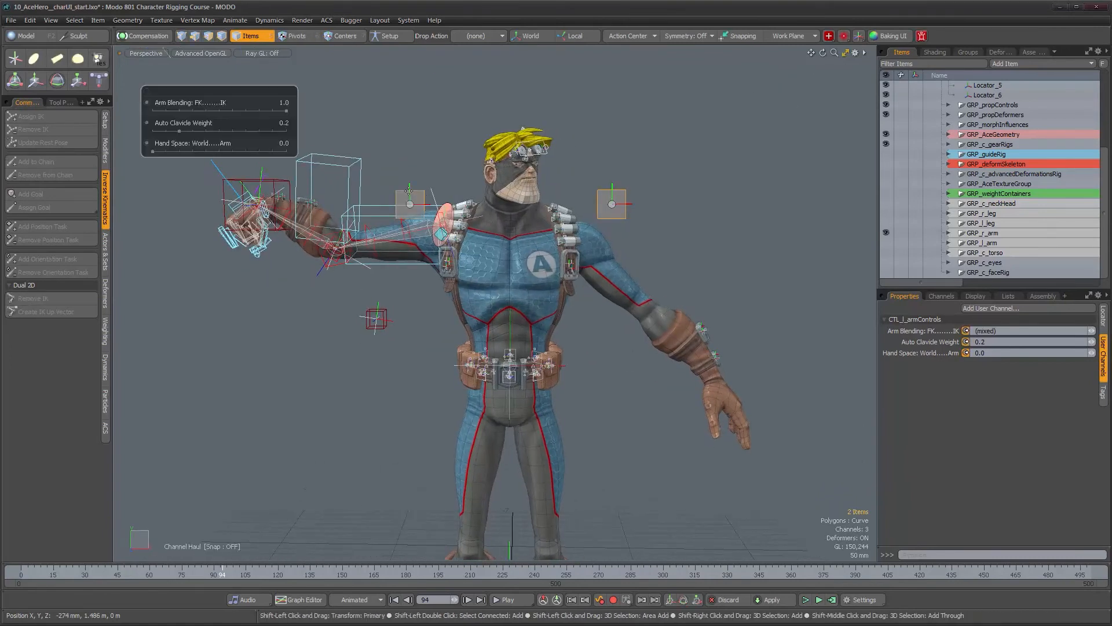
{"action": "key", "text": "y"}
{"action": "left_click_drag", "start_coordinate": [410, 162], "coordinate": [410, 145]}
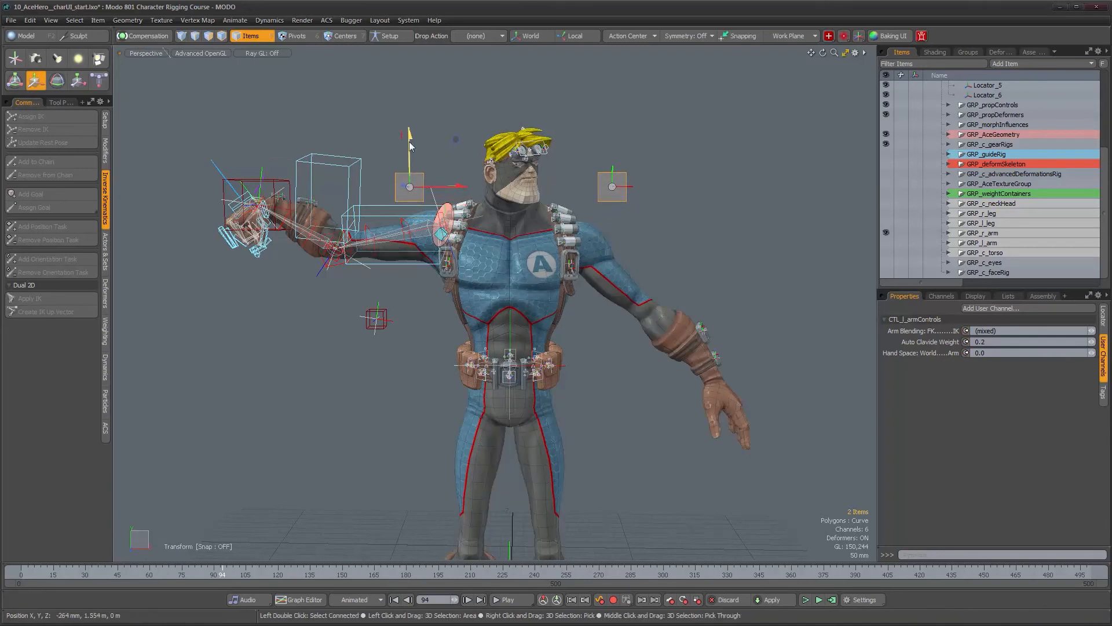
Make the GRP_c_torso rig group visible around the character's chest and shoulders.
{"action": "left_click_drag", "start_coordinate": [539, 279], "coordinate": [526, 301], "text": "alt"}
{"action": "right_click_drag", "start_coordinate": [551, 304], "coordinate": [562, 306], "text": "alt"}
{"action": "middle_click_drag", "start_coordinate": [471, 253], "coordinate": [539, 300], "text": "alt"}
{"action": "mouse_move", "coordinate": [539, 299]}
{"action": "left_mouse_down", "text": "alt"}
{"action": "mouse_move", "coordinate": [568, 294]}
{"action": "mouse_move", "coordinate": [518, 292]}
{"action": "mouse_move", "coordinate": [539, 293]}
{"action": "left_mouse_up", "text": "alt"}
{"action": "left_click_drag", "start_coordinate": [581, 311], "coordinate": [565, 311], "text": "alt"}
{"action": "scroll", "coordinate": [637, 278], "scroll_direction": "up", "scroll_amount": 2}
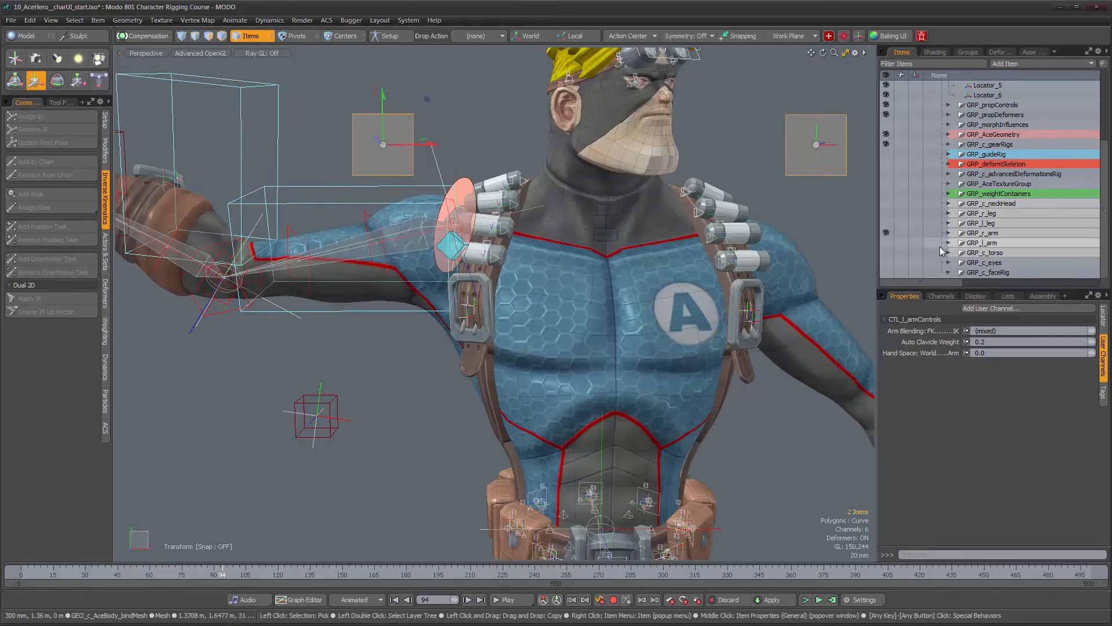
{"action": "scroll", "coordinate": [940, 247], "scroll_direction": "up", "scroll_amount": 2}
{"action": "scroll", "coordinate": [938, 252], "scroll_direction": "down", "scroll_amount": 2}
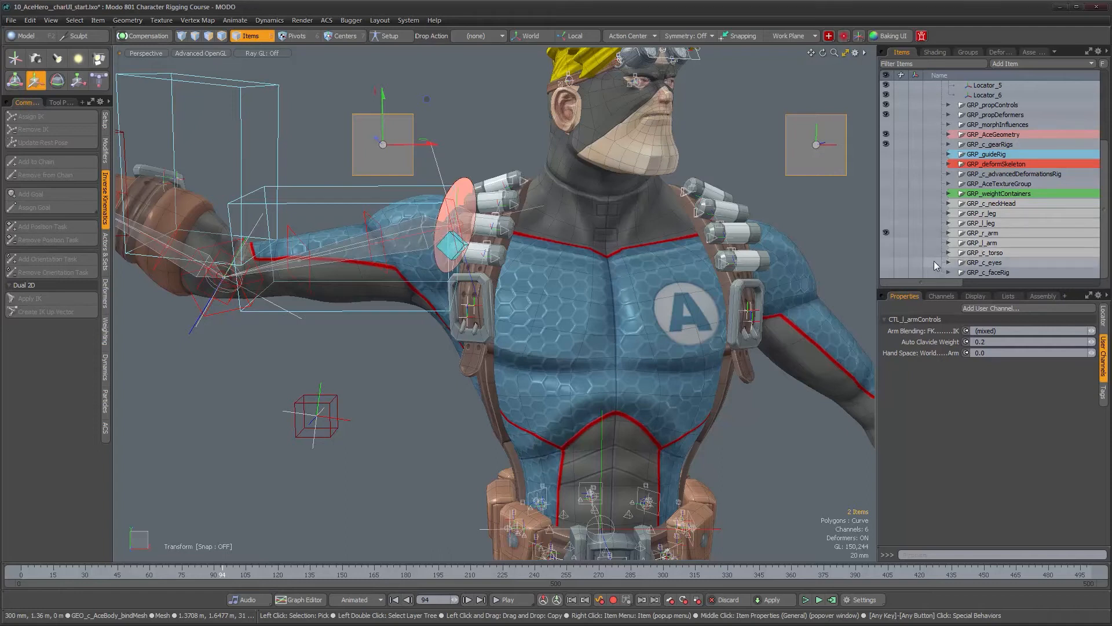
{"action": "left_click_drag", "start_coordinate": [476, 204], "coordinate": [458, 205], "text": "alt"}
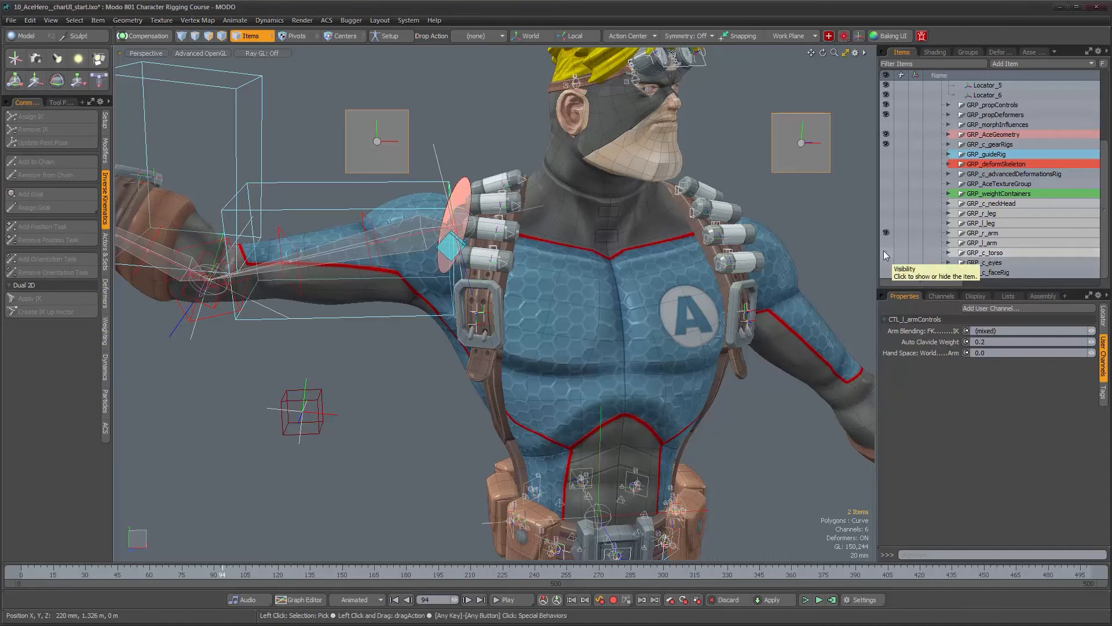
{"action": "left_click", "coordinate": [886, 253]}
{"action": "left_click_drag", "start_coordinate": [534, 278], "coordinate": [509, 291], "text": "alt"}
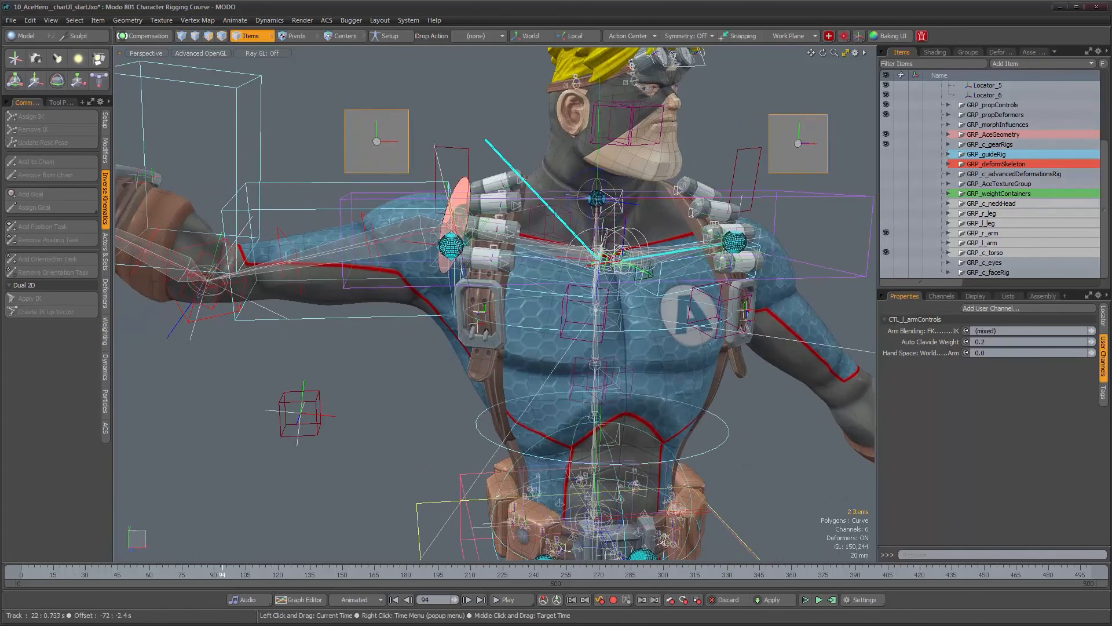
Return to frame 0 and zero the transforms of the right IK arm control, CTL_r_IKarm.
{"action": "left_click", "coordinate": [69, 572]}
{"action": "left_click_drag", "start_coordinate": [69, 573], "coordinate": [21, 573]}
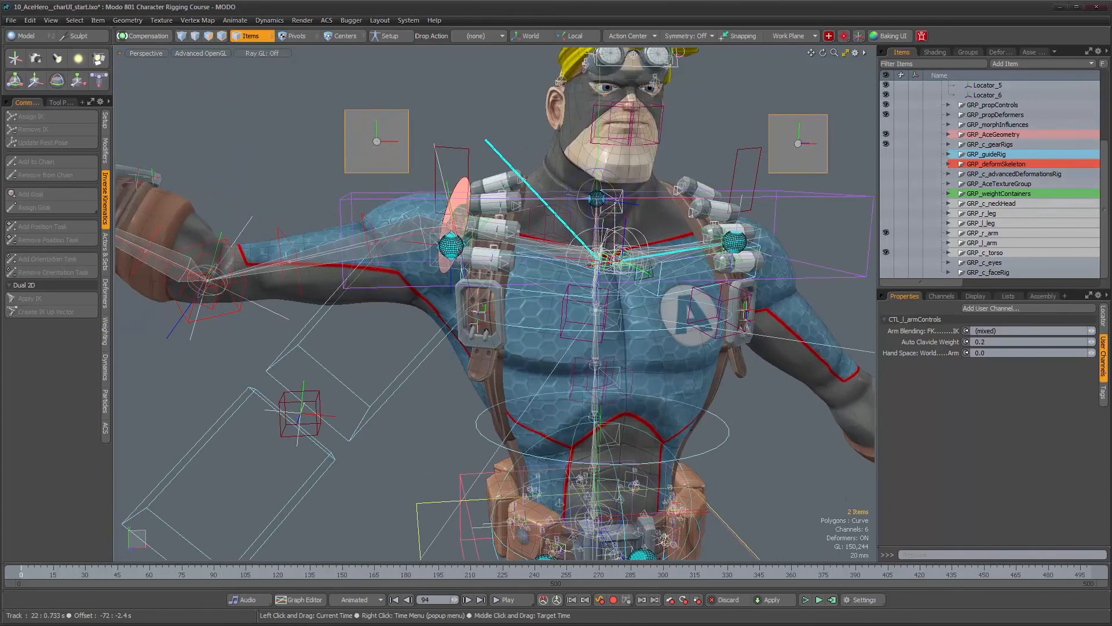
{"action": "right_click_drag", "start_coordinate": [340, 420], "coordinate": [124, 297], "text": "alt"}
{"action": "middle_click_drag", "start_coordinate": [125, 297], "coordinate": [201, 289], "text": "alt"}
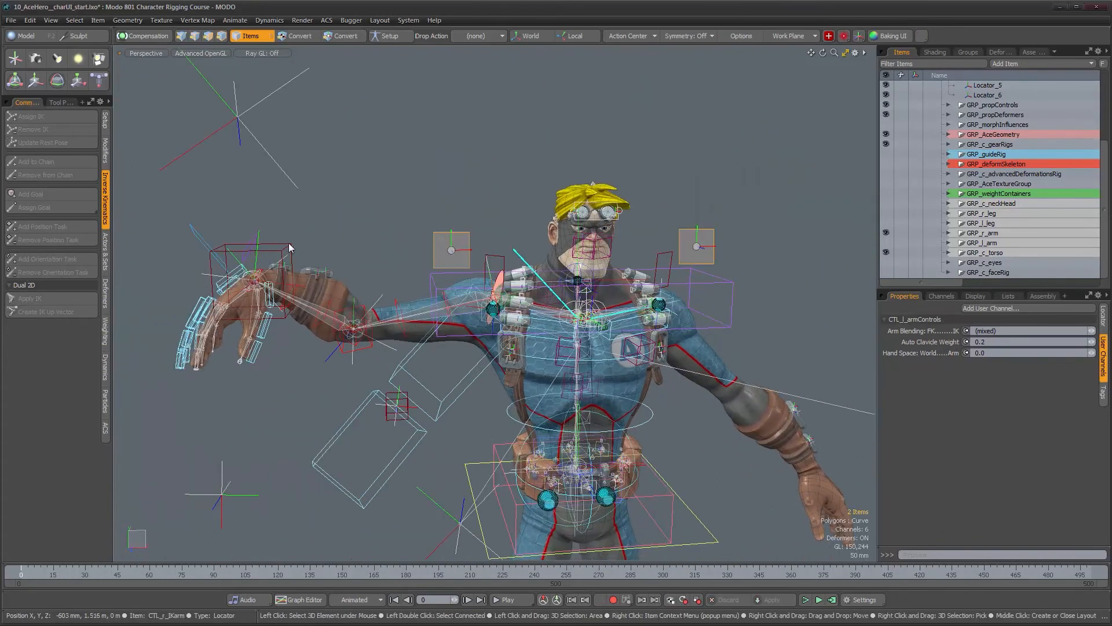
{"action": "left_click", "coordinate": [250, 248]}
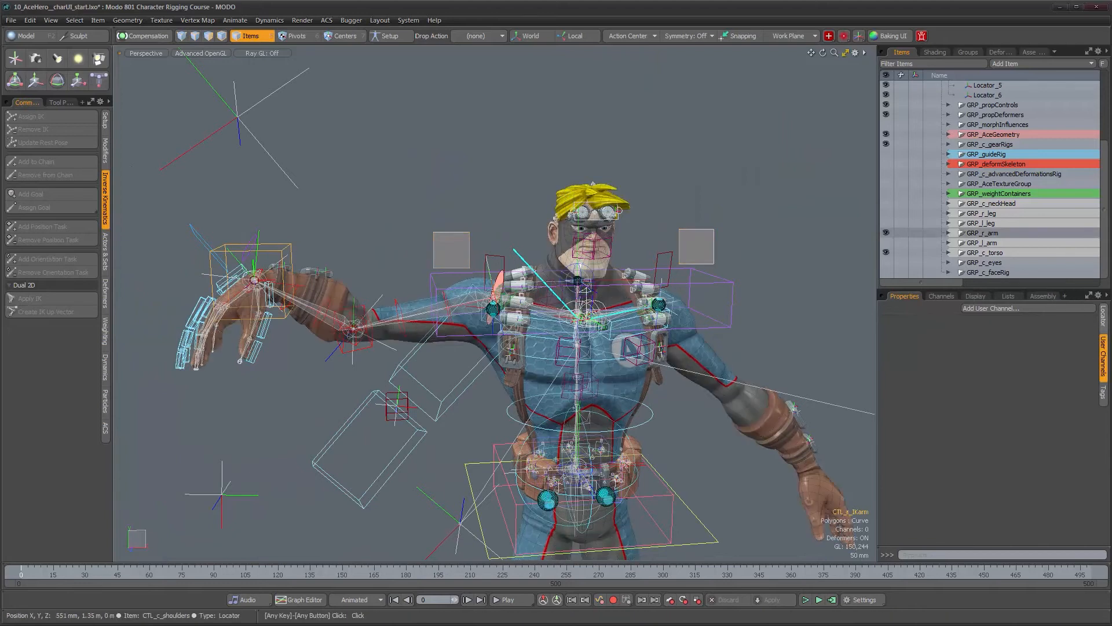
{"action": "left_click", "coordinate": [1025, 426]}
{"action": "left_click", "coordinate": [1020, 460]}
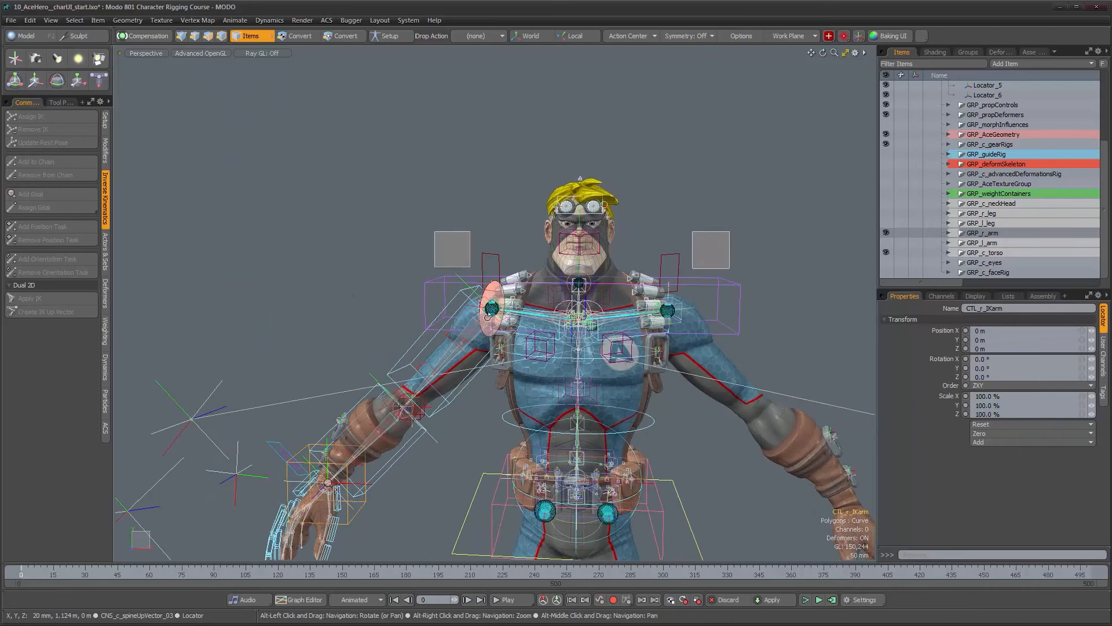
Locate the right clavicle joint in the item hierarchy, expand it and select its end joint JNT_r_clavicleEND.
{"action": "scroll", "coordinate": [488, 316], "scroll_direction": "up", "scroll_amount": 5}
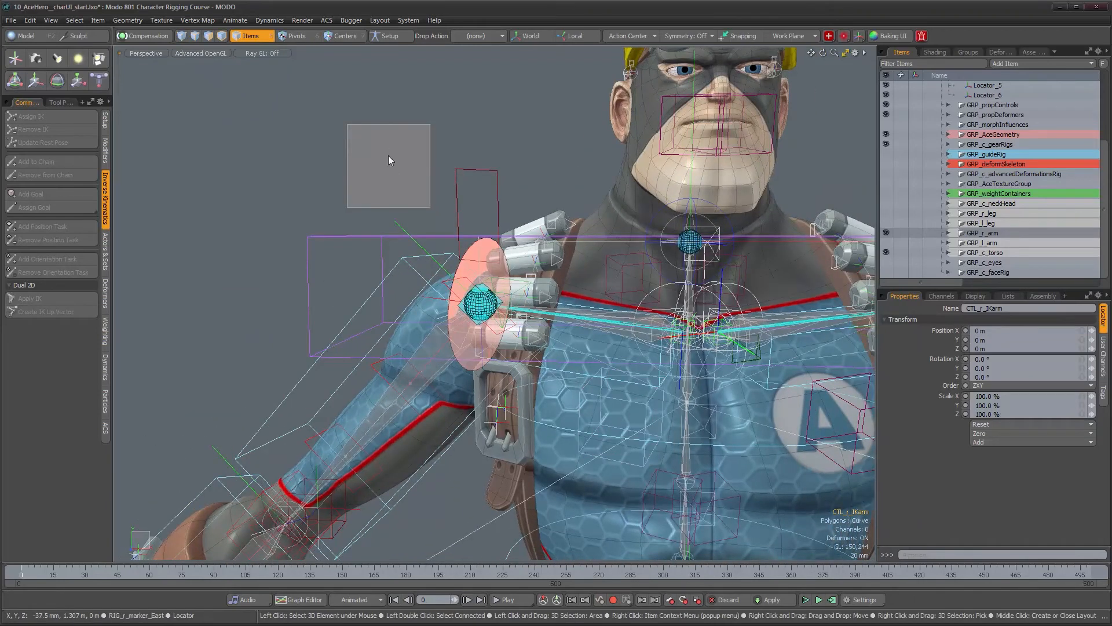
{"action": "left_click", "coordinate": [380, 143]}
{"action": "left_click_drag", "start_coordinate": [525, 270], "coordinate": [587, 262], "text": "alt"}
{"action": "scroll", "coordinate": [600, 280], "scroll_direction": "up", "scroll_amount": 5}
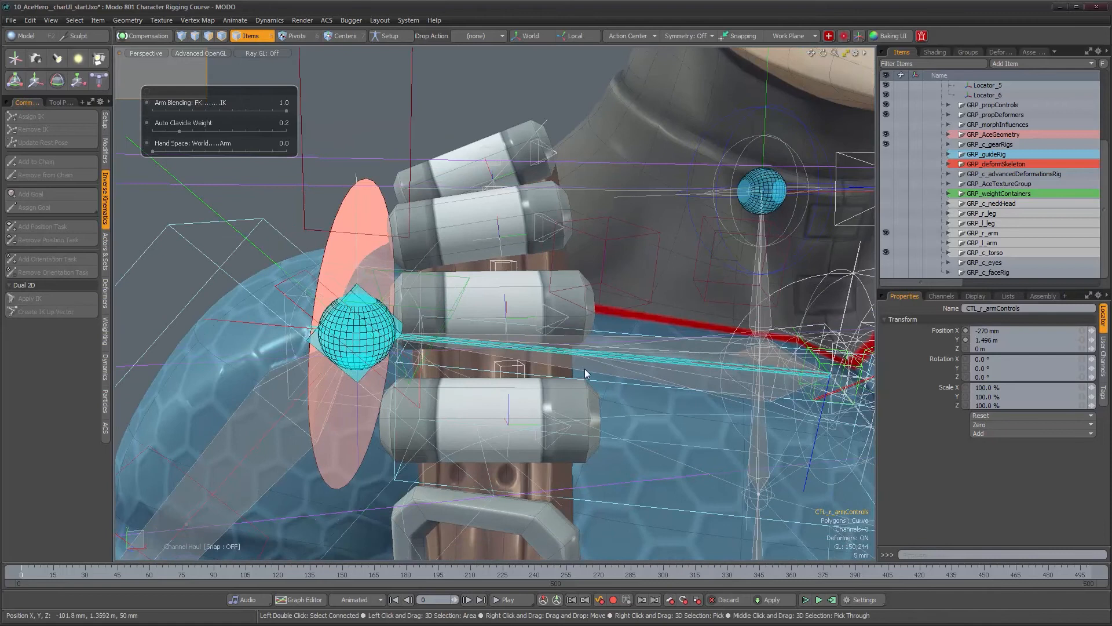
{"action": "left_click", "coordinate": [586, 373]}
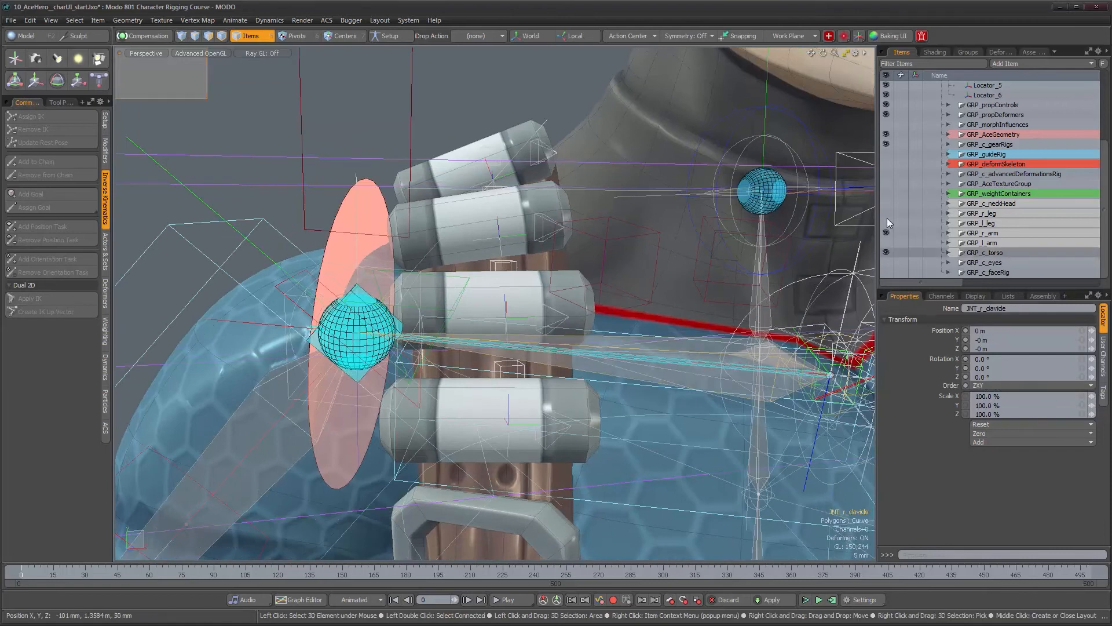
{"action": "key", "text": "f"}
{"action": "scroll", "coordinate": [1007, 237], "scroll_direction": "down", "scroll_amount": 2}
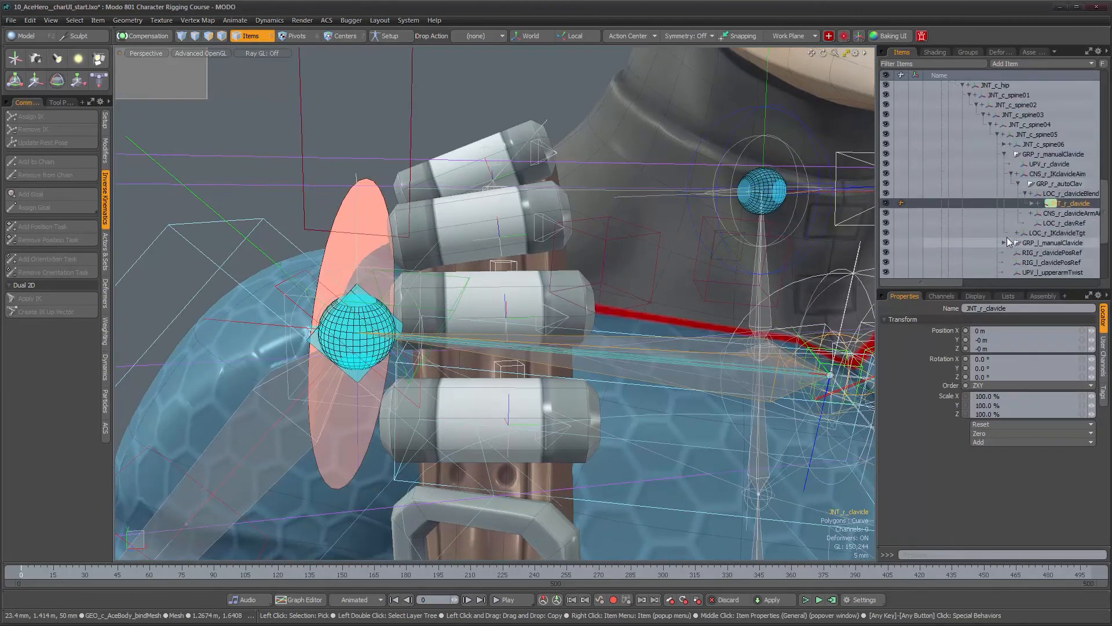
{"action": "left_click", "coordinate": [1032, 203]}
{"action": "left_click_drag", "start_coordinate": [955, 282], "coordinate": [974, 284]}
{"action": "left_click", "coordinate": [1034, 213]}
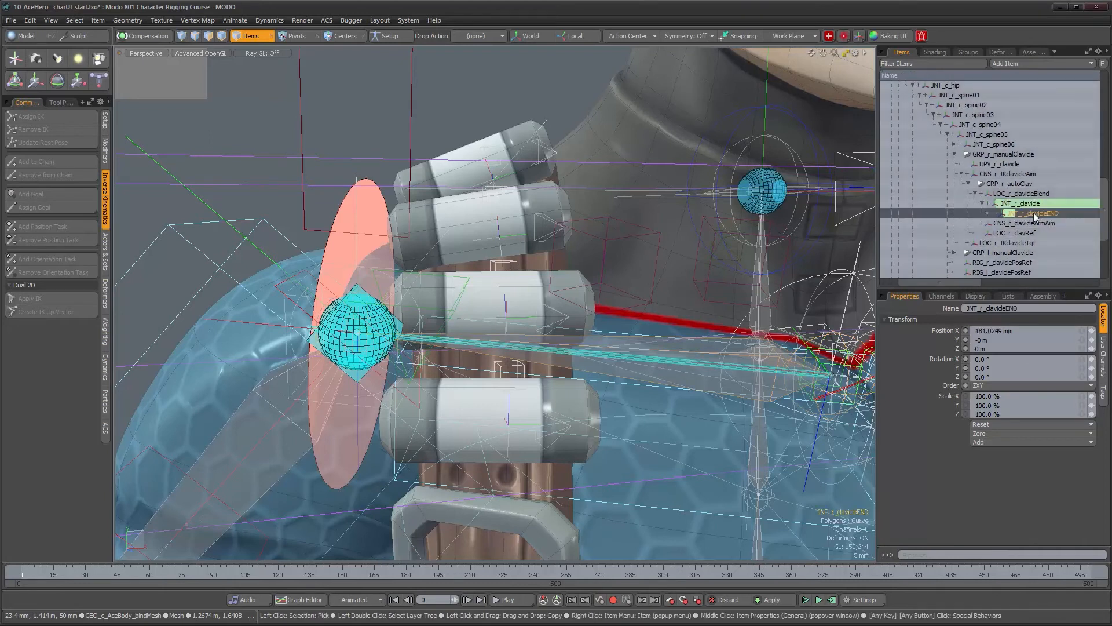
In Setup mode, dynamically parent CTL_r_armControls to the right clavicle end joint, JNT_r_clavicleEND.
{"action": "left_click_drag", "start_coordinate": [493, 291], "coordinate": [431, 294], "text": "alt"}
{"action": "right_click_drag", "start_coordinate": [431, 294], "coordinate": [380, 294], "text": "alt"}
{"action": "middle_click_drag", "start_coordinate": [380, 294], "coordinate": [379, 315], "text": "alt"}
{"action": "right_click_drag", "start_coordinate": [379, 315], "coordinate": [360, 315], "text": "alt"}
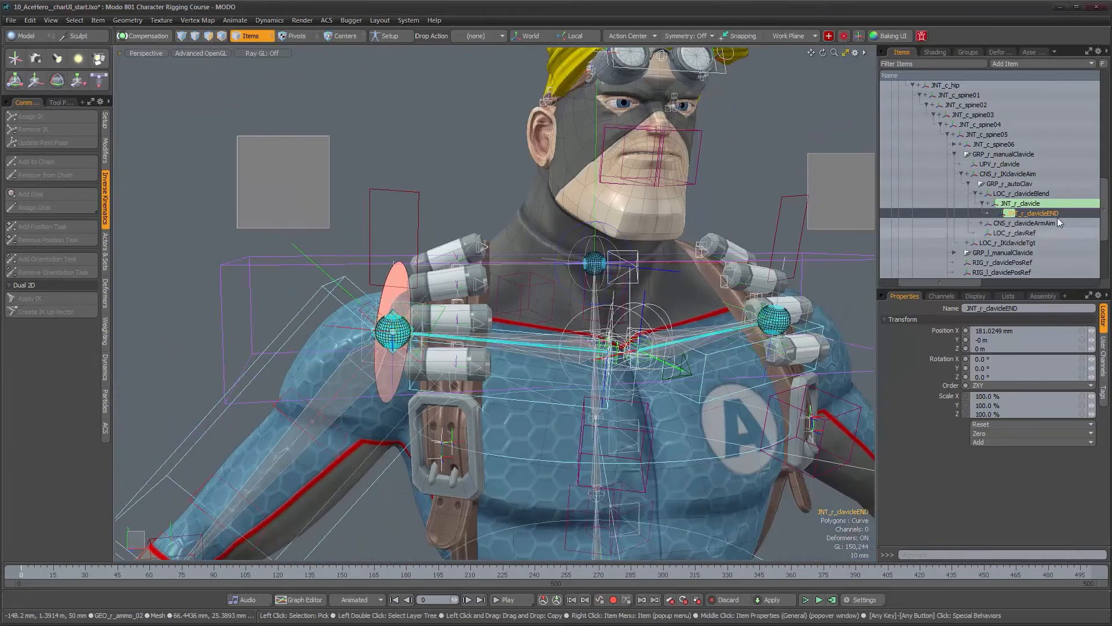
{"action": "left_click", "coordinate": [296, 160]}
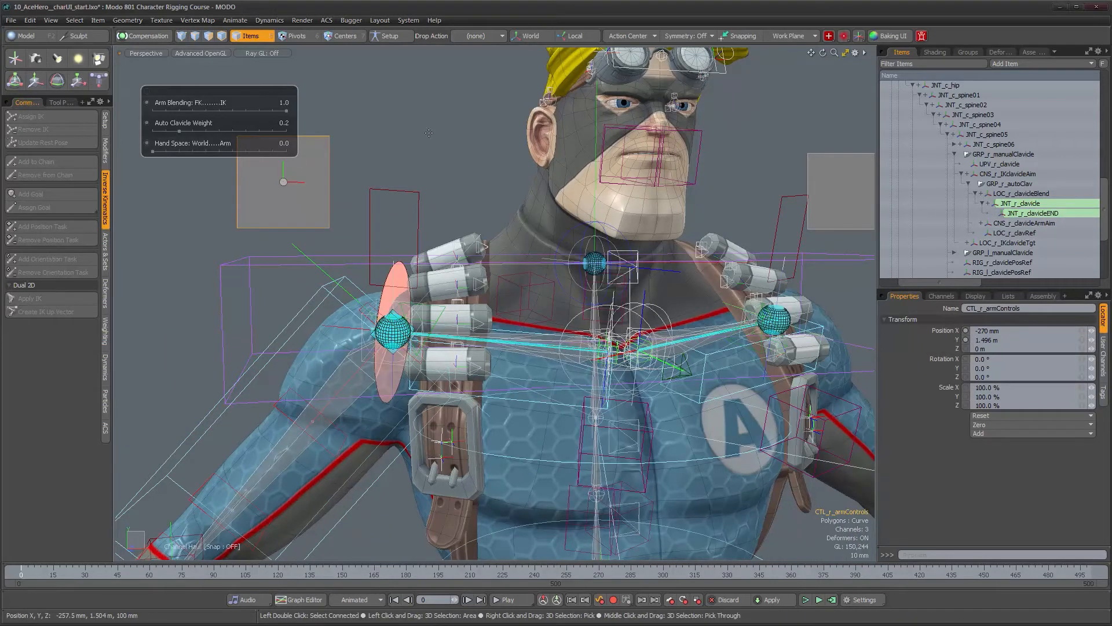
{"action": "left_click", "coordinate": [387, 39]}
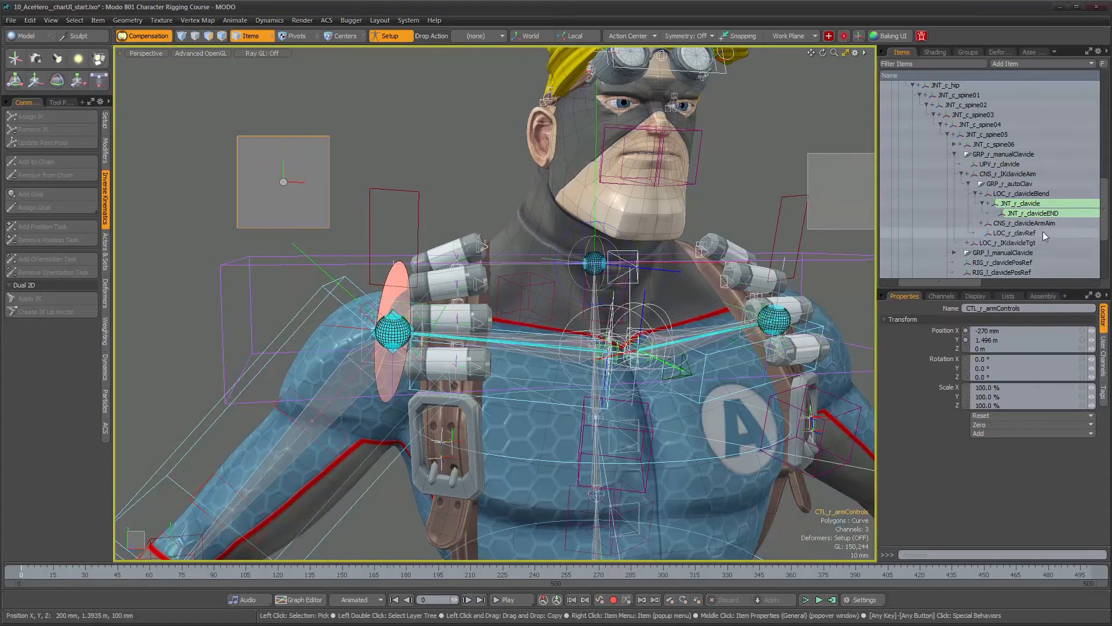
{"action": "left_click", "coordinate": [1046, 213], "text": "ctrl"}
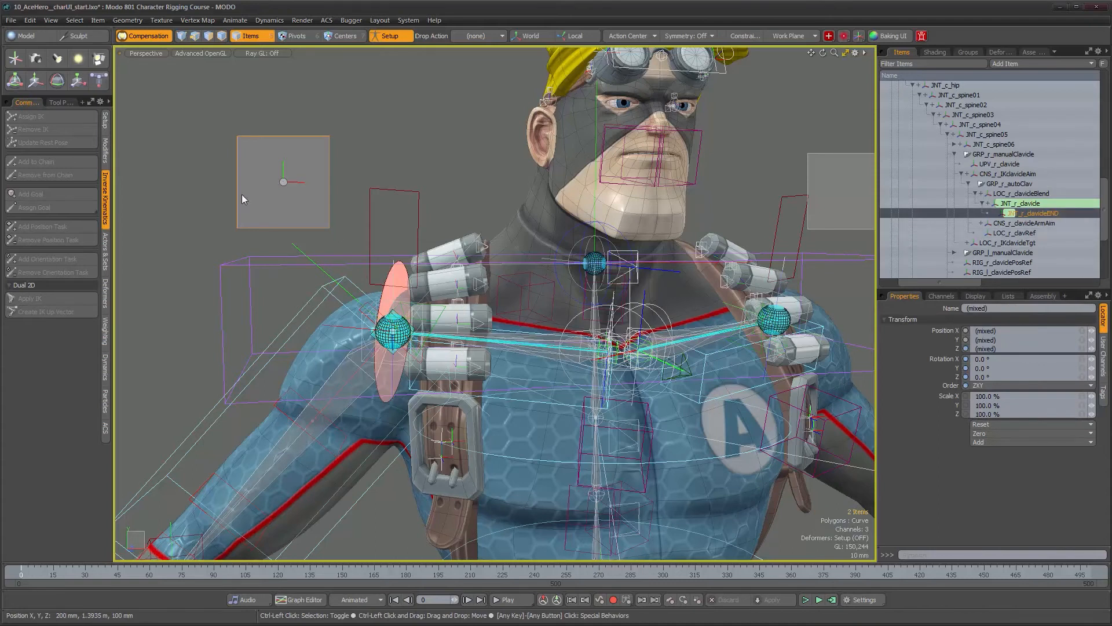
{"action": "left_click", "coordinate": [104, 156]}
{"action": "left_click", "coordinate": [37, 378]}
Locate the left clavicle joint in the item hierarchy and expand it down to JNT_l_clavicleEND.
{"action": "right_click_drag", "start_coordinate": [473, 286], "coordinate": [539, 302], "text": "alt"}
{"action": "middle_click_drag", "start_coordinate": [544, 300], "coordinate": [387, 297], "text": "alt"}
{"action": "right_click_drag", "start_coordinate": [387, 297], "coordinate": [572, 271], "text": "alt"}
{"action": "right_click_drag", "start_coordinate": [443, 295], "coordinate": [626, 316], "text": "alt"}
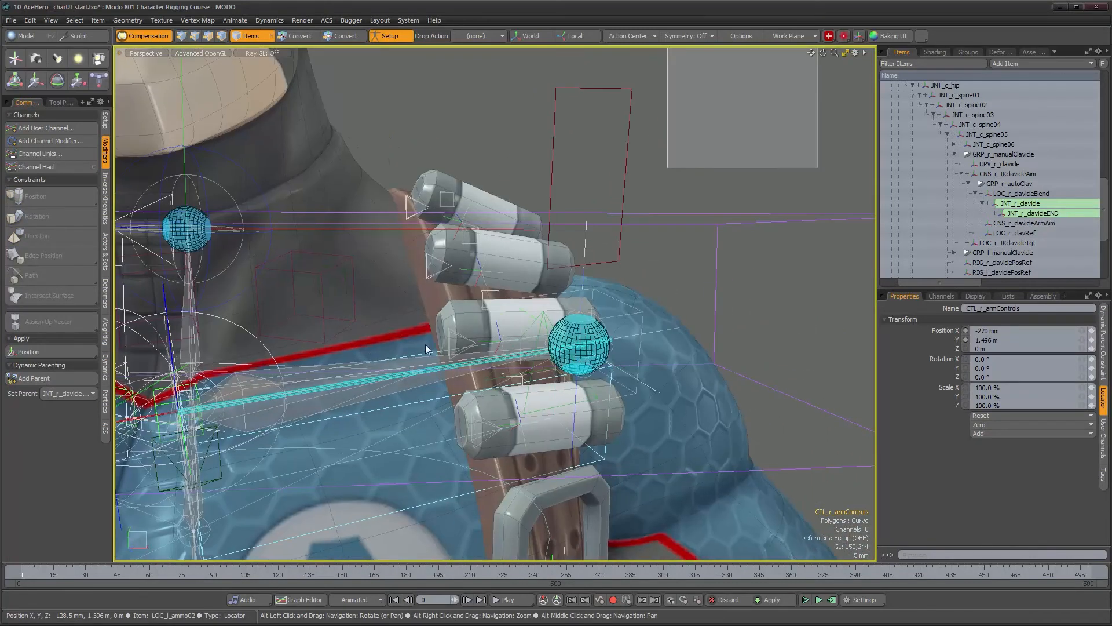
{"action": "left_click", "coordinate": [423, 382]}
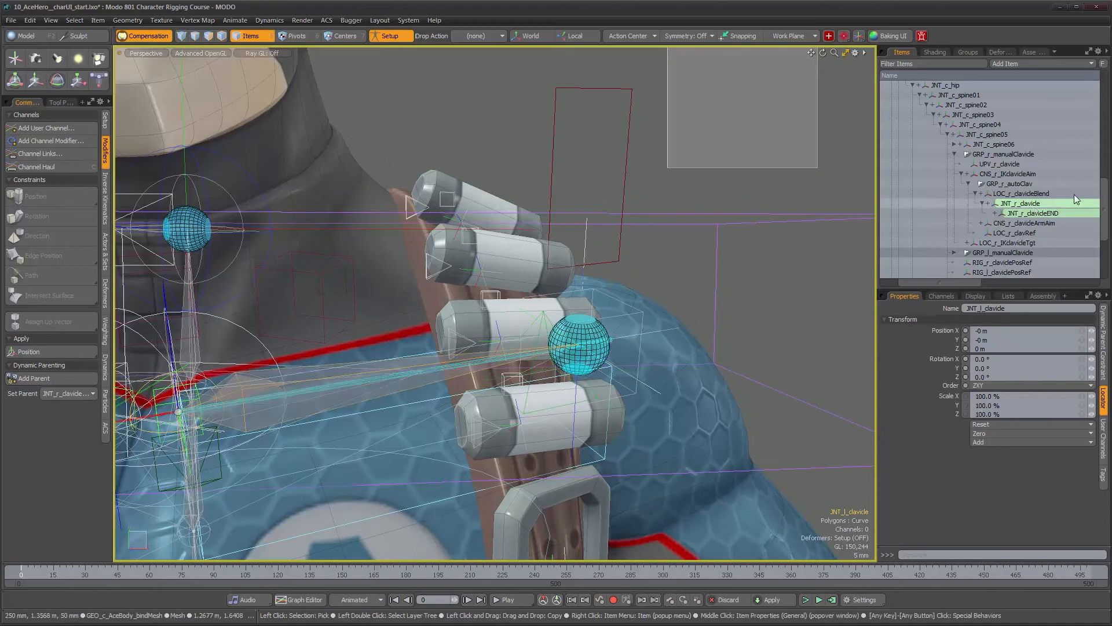
{"action": "key", "text": "f"}
{"action": "left_click", "coordinate": [981, 263]}
{"action": "scroll", "coordinate": [981, 263], "scroll_direction": "down", "scroll_amount": 1}
Dynamically parent CTL_l_armControls to JNT_l_clavicleEND and leave Setup mode.
{"action": "left_click", "coordinate": [796, 128]}
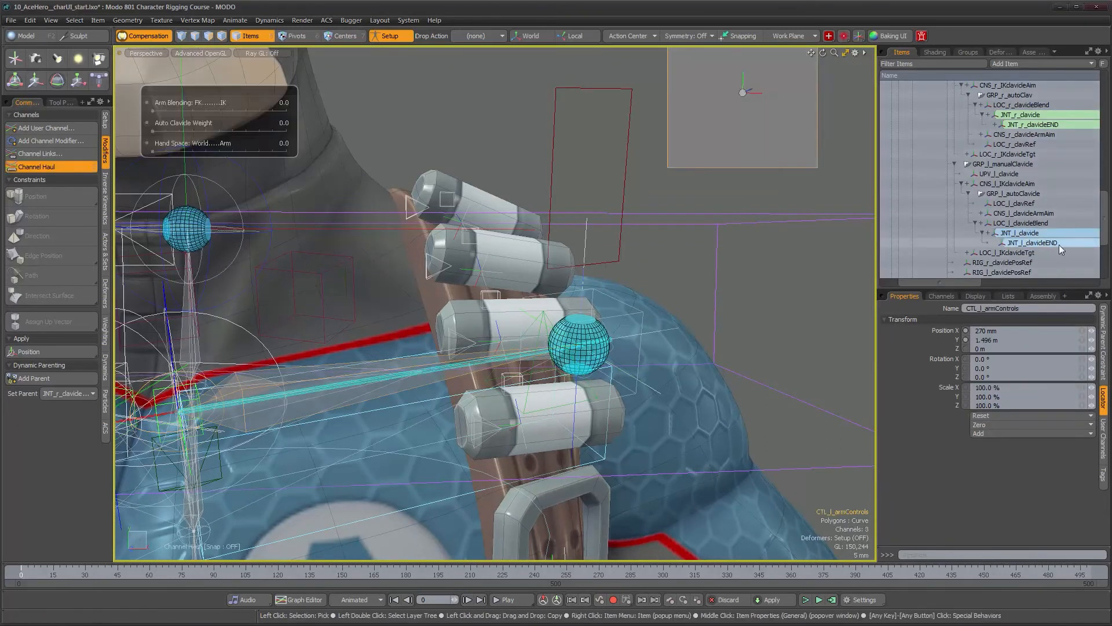
{"action": "left_click", "coordinate": [1058, 245], "text": "ctrl"}
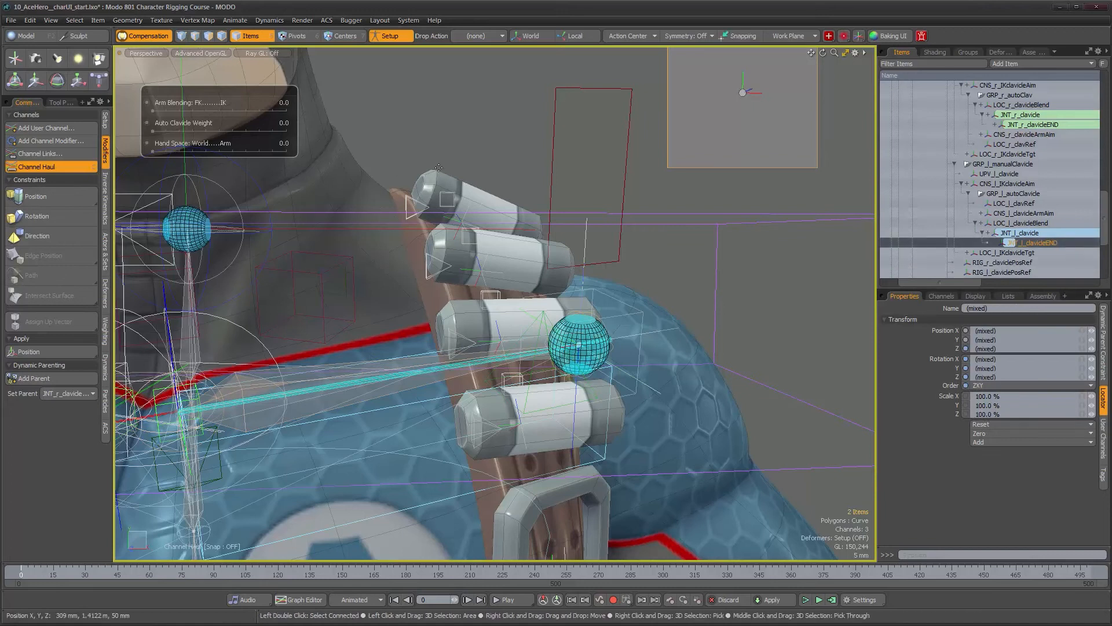
{"action": "left_click", "coordinate": [72, 378]}
{"action": "left_click_drag", "start_coordinate": [784, 358], "coordinate": [630, 326], "text": "alt"}
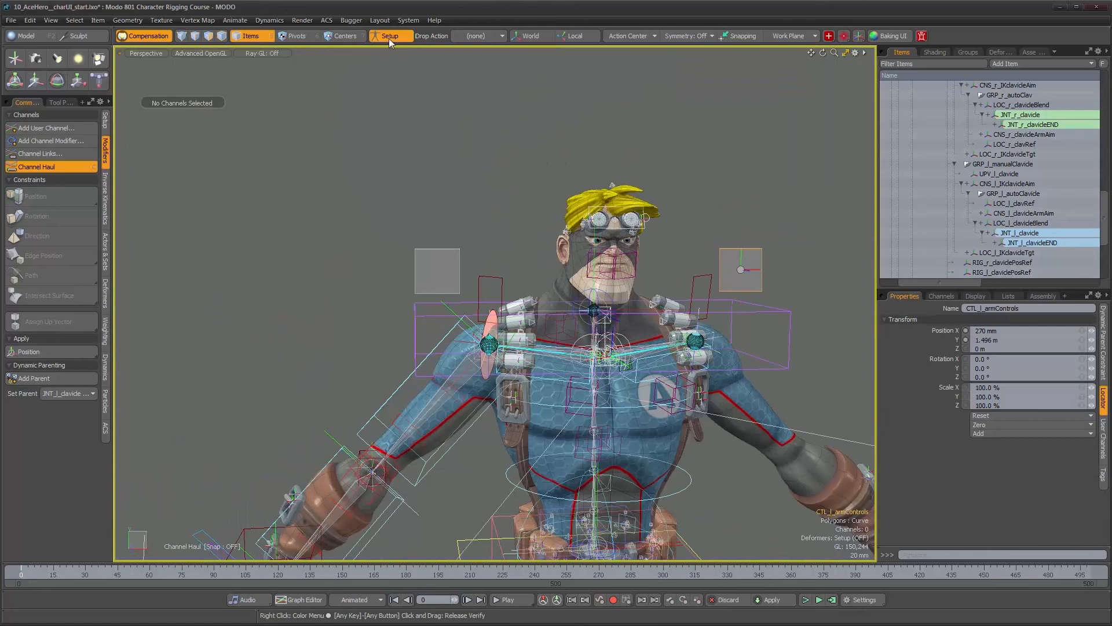
{"action": "left_click", "coordinate": [388, 37]}
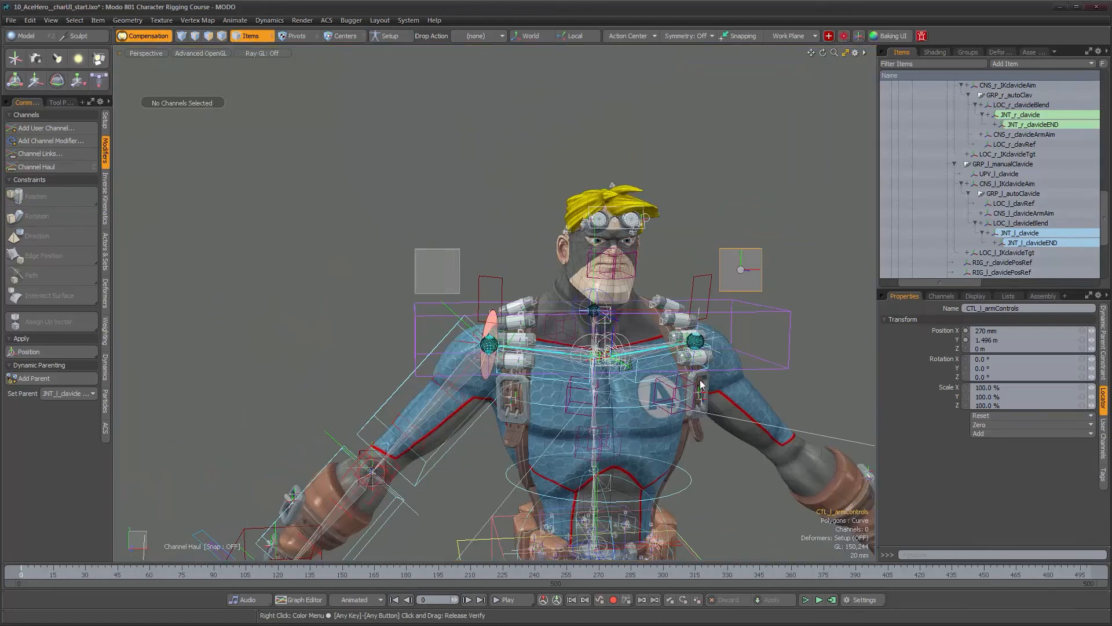
Test the left parenting by rotating CTL_l_clavicle about 12.5° on Y, and undo the rotation.
{"action": "left_click_drag", "start_coordinate": [689, 376], "coordinate": [552, 320], "text": "alt"}
{"action": "right_click_drag", "start_coordinate": [552, 320], "coordinate": [534, 348], "text": "alt"}
{"action": "left_click", "coordinate": [548, 347]}
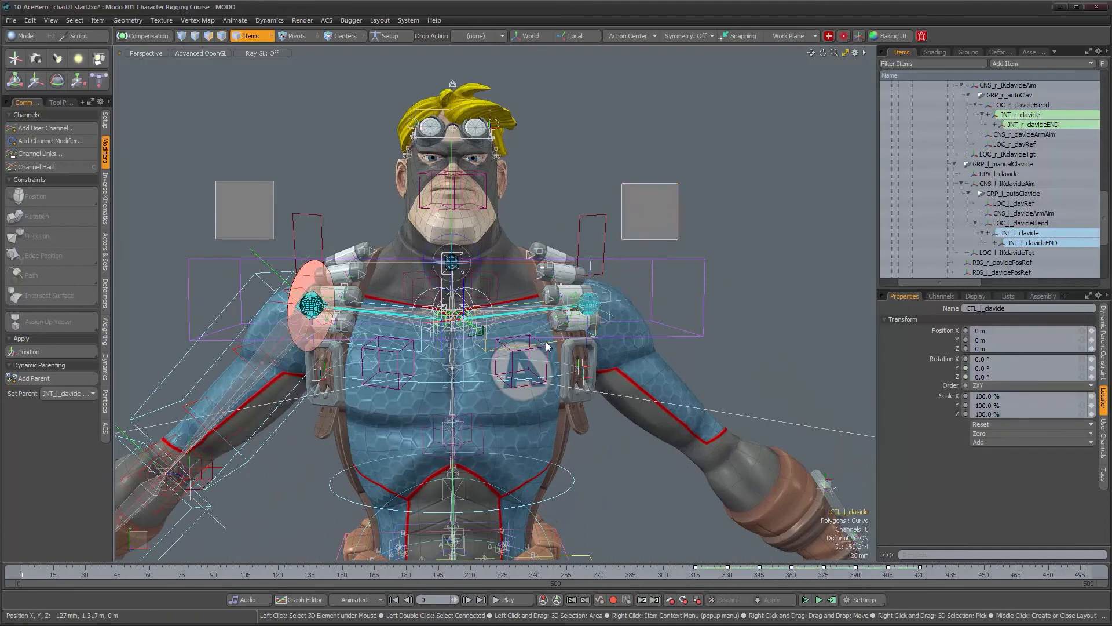
{"action": "key", "text": "y"}
{"action": "left_click_drag", "start_coordinate": [432, 275], "coordinate": [446, 296]}
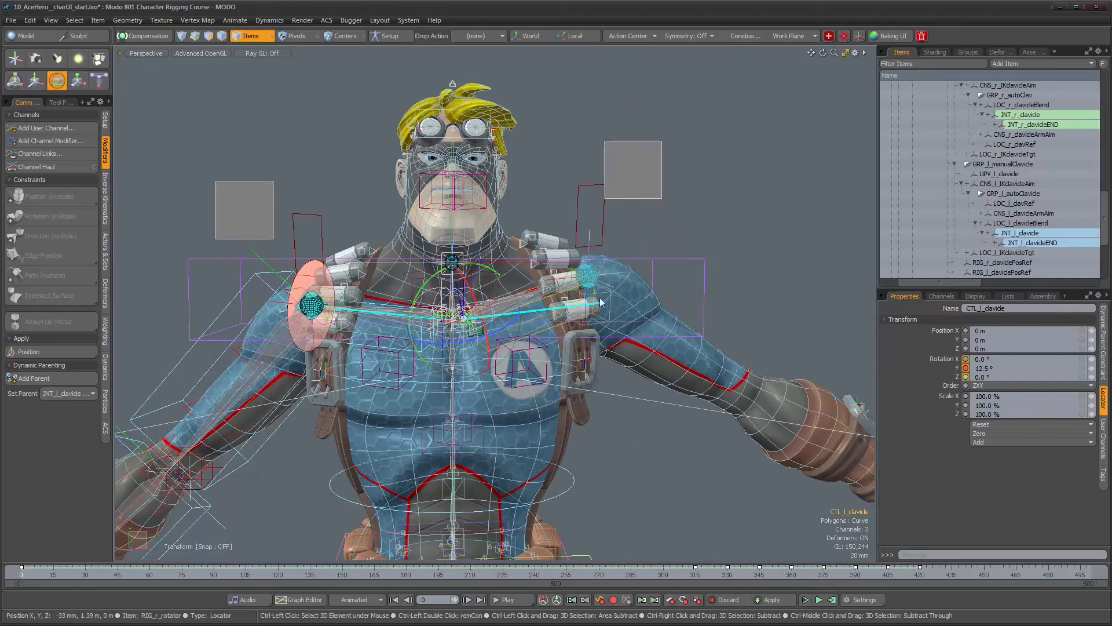
{"action": "key", "text": "ctrl+z"}
{"action": "key", "text": "space"}
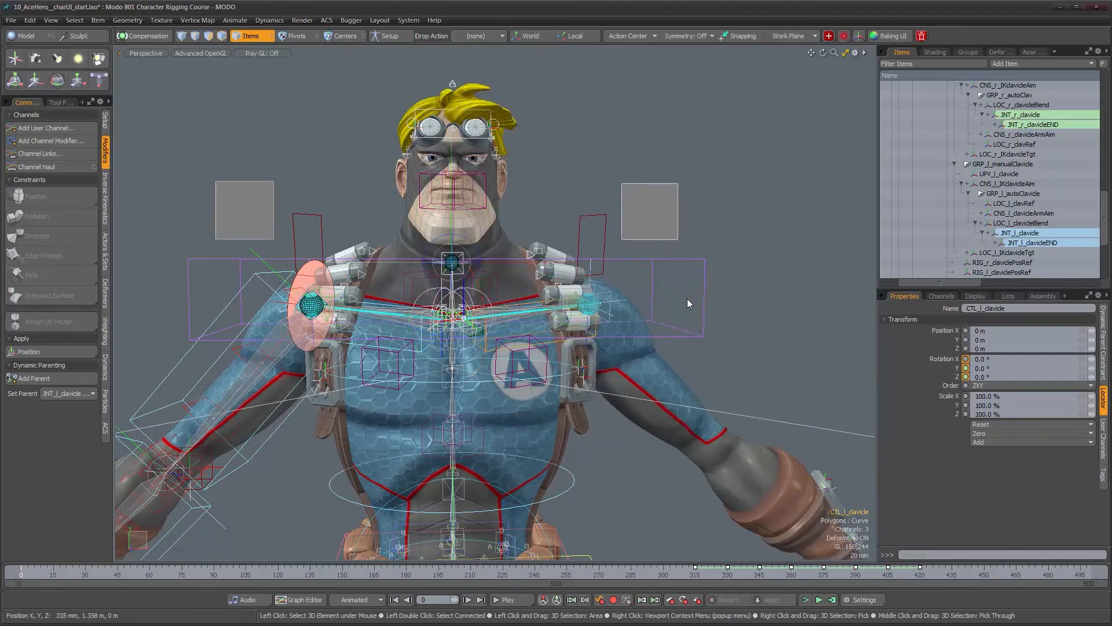
Select CTL_l_armControls and CTL_r_armControls together and add draw options to both.
{"action": "left_click", "coordinate": [663, 230]}
{"action": "key", "text": "c"}
{"action": "key", "text": "shift"}
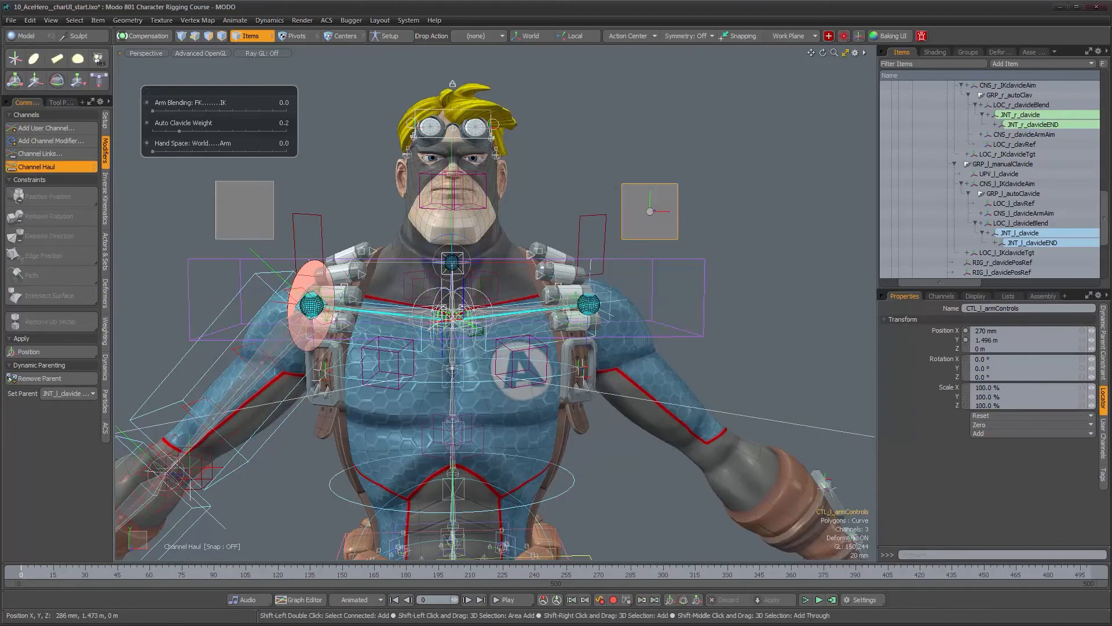
{"action": "left_click", "coordinate": [250, 222], "text": "shift"}
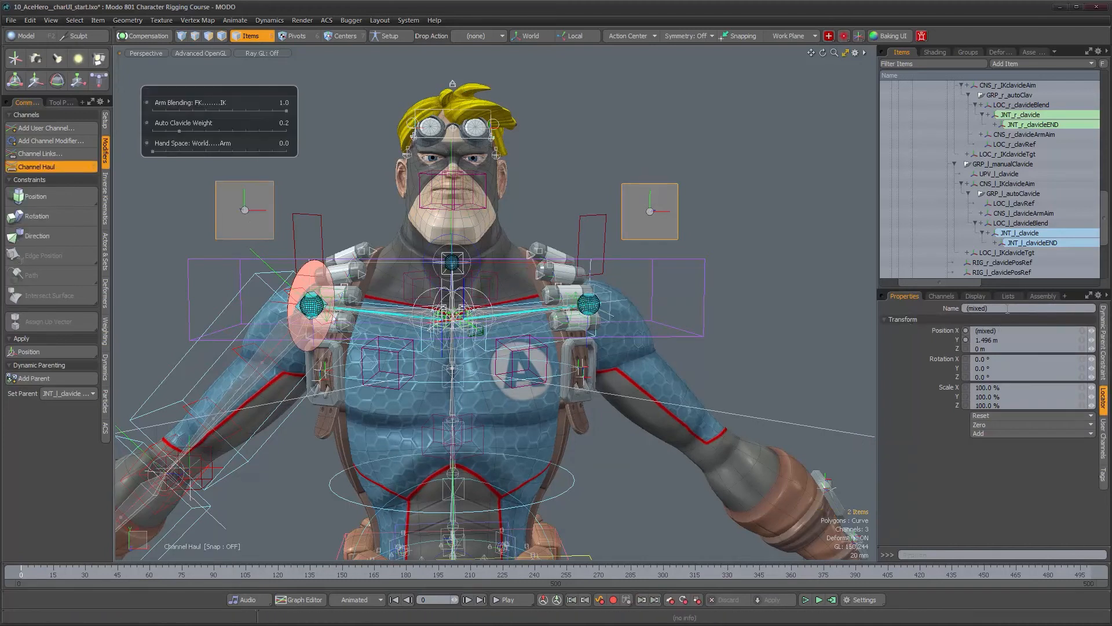
{"action": "left_click", "coordinate": [975, 296]}
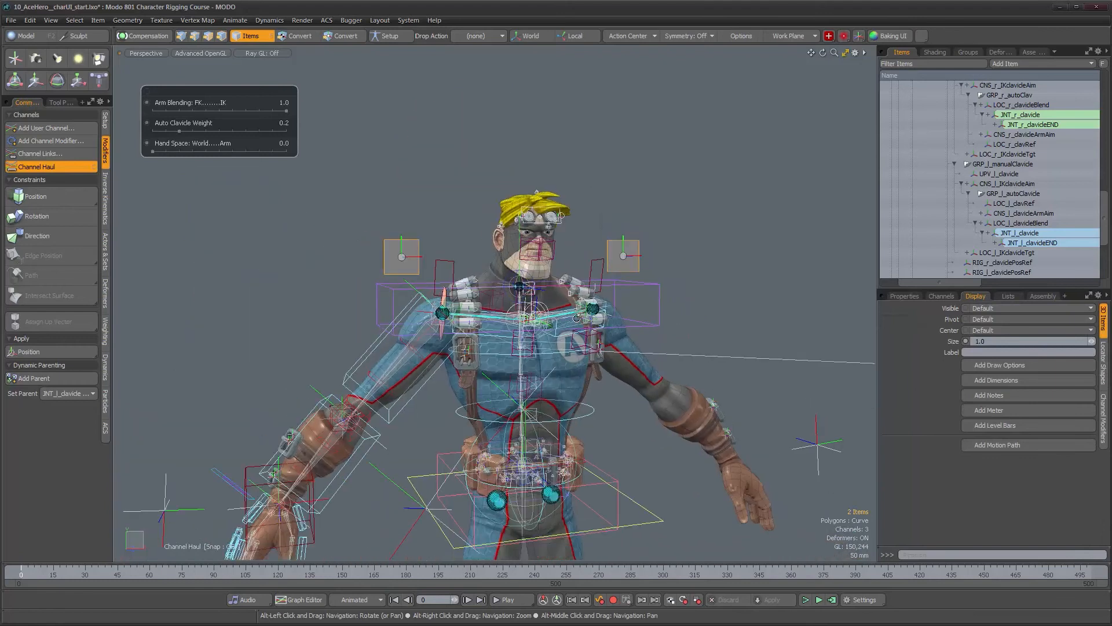
{"action": "left_click", "coordinate": [1044, 365]}
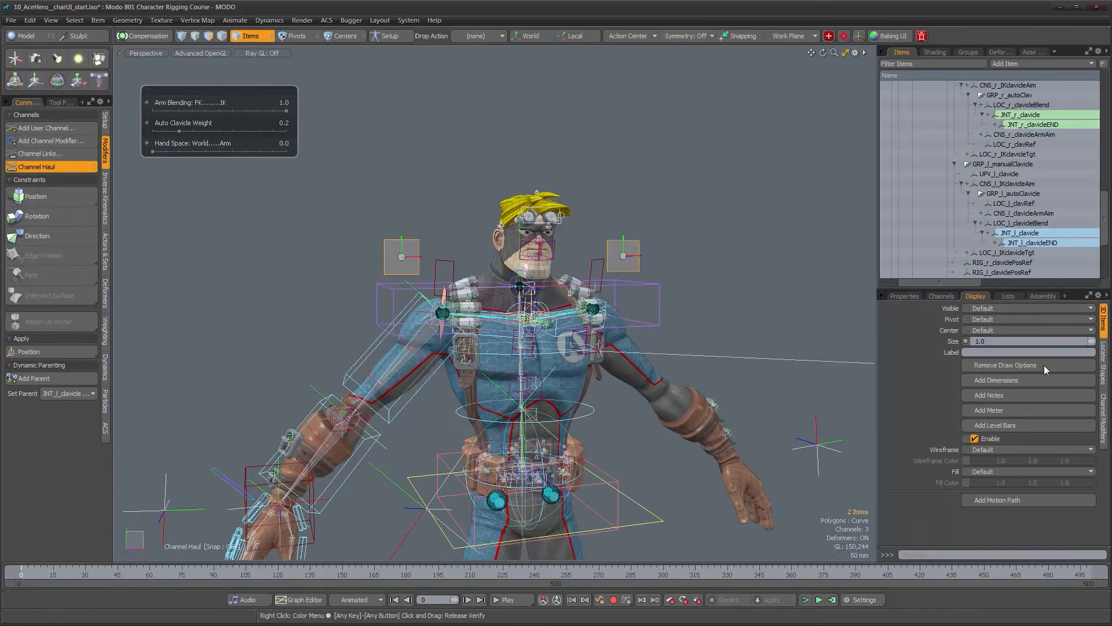
Set both the wireframe and fill display of the two arm controls to User colors.
{"action": "left_click", "coordinate": [1013, 448]}
{"action": "left_click", "coordinate": [1014, 460]}
{"action": "left_click", "coordinate": [1013, 473]}
{"action": "left_click", "coordinate": [1015, 484]}
Set the fill color of both arm controls to a dark tan with RGB 0.44, 0.38, 0.24.
{"action": "left_click", "coordinate": [1013, 482]}
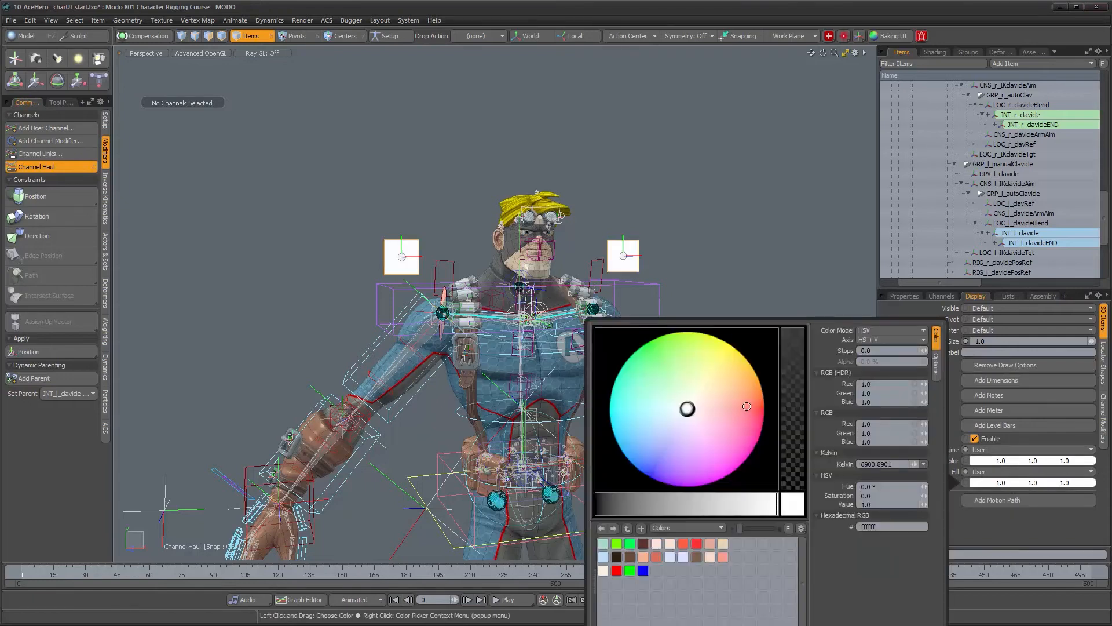
{"action": "mouse_move", "coordinate": [746, 396]}
{"action": "left_mouse_down"}
{"action": "mouse_move", "coordinate": [741, 386]}
{"action": "mouse_move", "coordinate": [725, 428]}
{"action": "mouse_move", "coordinate": [644, 442]}
{"action": "mouse_move", "coordinate": [649, 408]}
{"action": "left_mouse_up"}
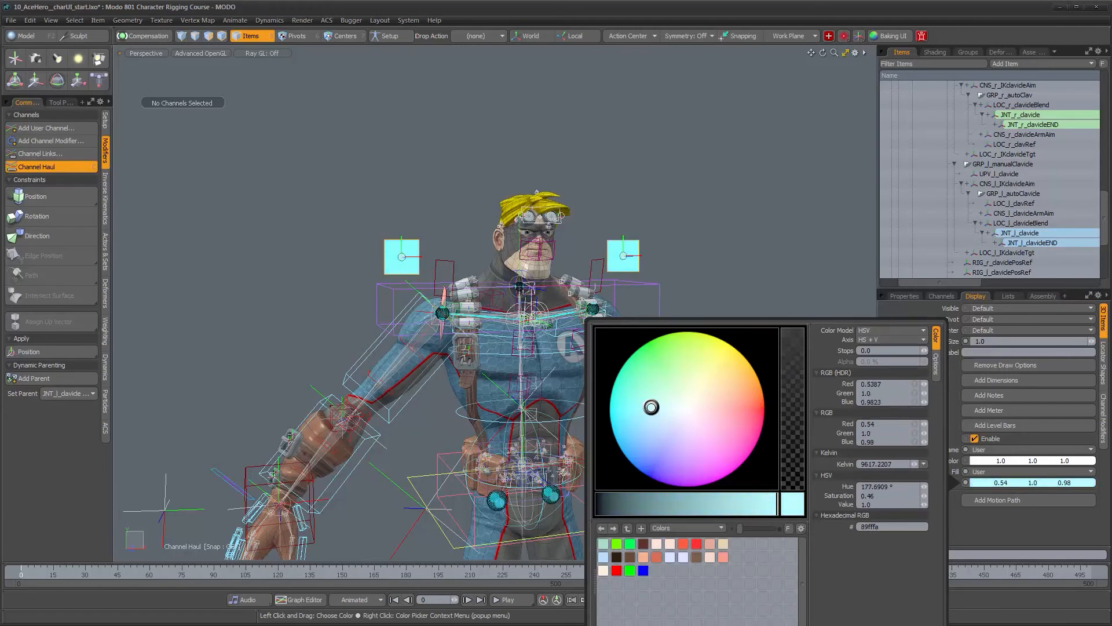
{"action": "mouse_move", "coordinate": [666, 393]}
{"action": "left_mouse_down"}
{"action": "mouse_move", "coordinate": [681, 385]}
{"action": "mouse_move", "coordinate": [675, 419]}
{"action": "mouse_move", "coordinate": [701, 438]}
{"action": "mouse_move", "coordinate": [726, 424]}
{"action": "mouse_move", "coordinate": [711, 385]}
{"action": "left_mouse_up"}
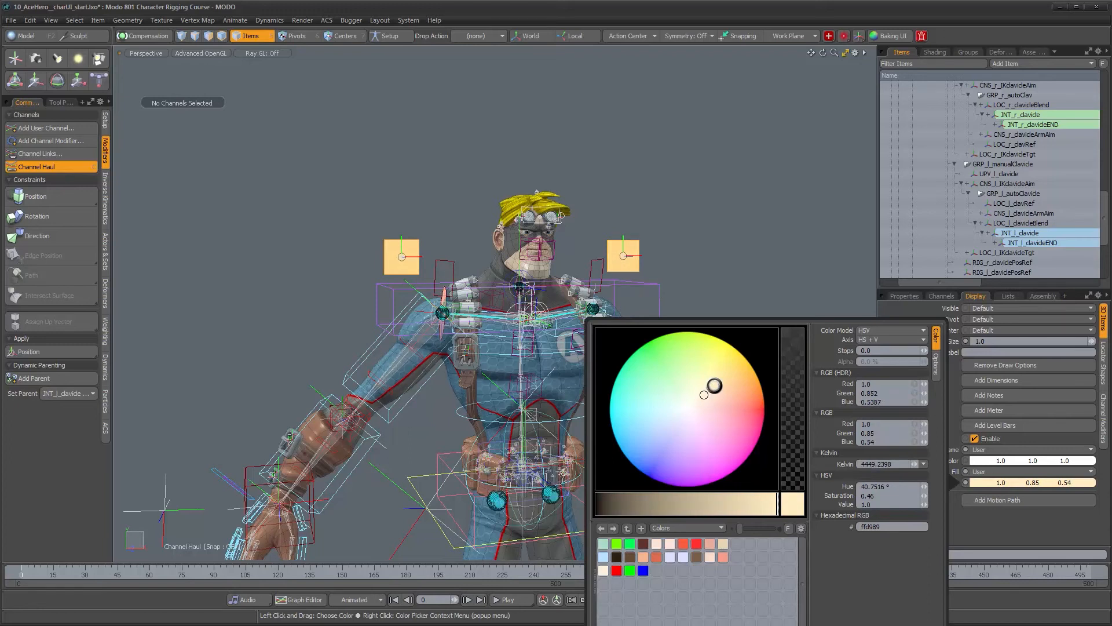
{"action": "left_click_drag", "start_coordinate": [636, 505], "coordinate": [674, 504]}
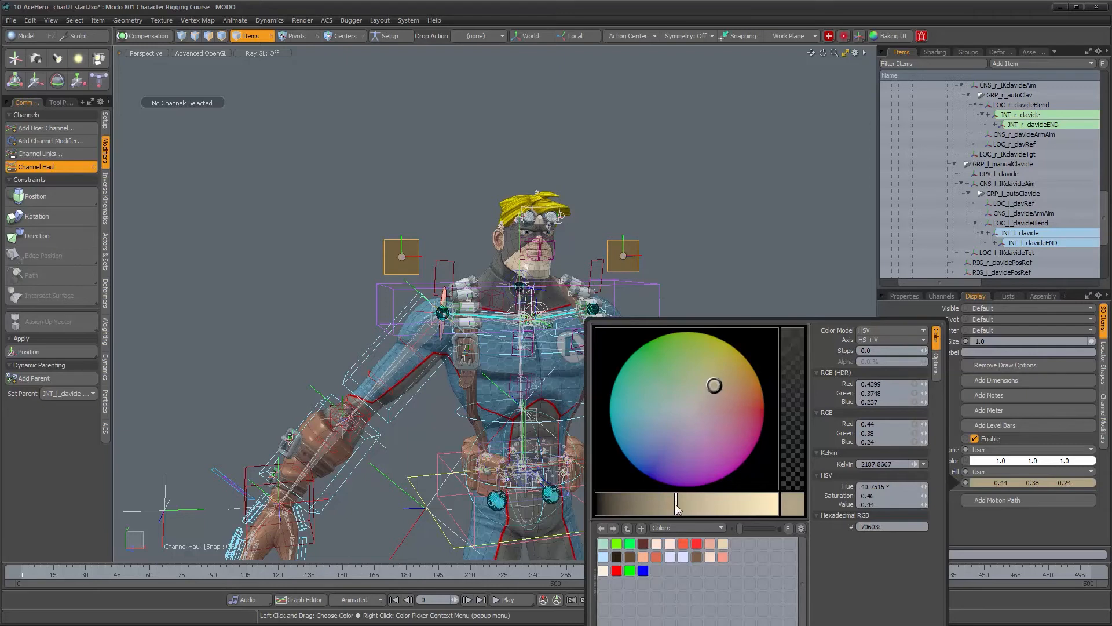
Set the wireframe color of both arm controls to yellow with RGB 1.0, 0.9, 0.29, drop the tool and clear the selection.
{"action": "left_click", "coordinate": [1014, 461]}
{"action": "left_click_drag", "start_coordinate": [734, 354], "coordinate": [719, 344]}
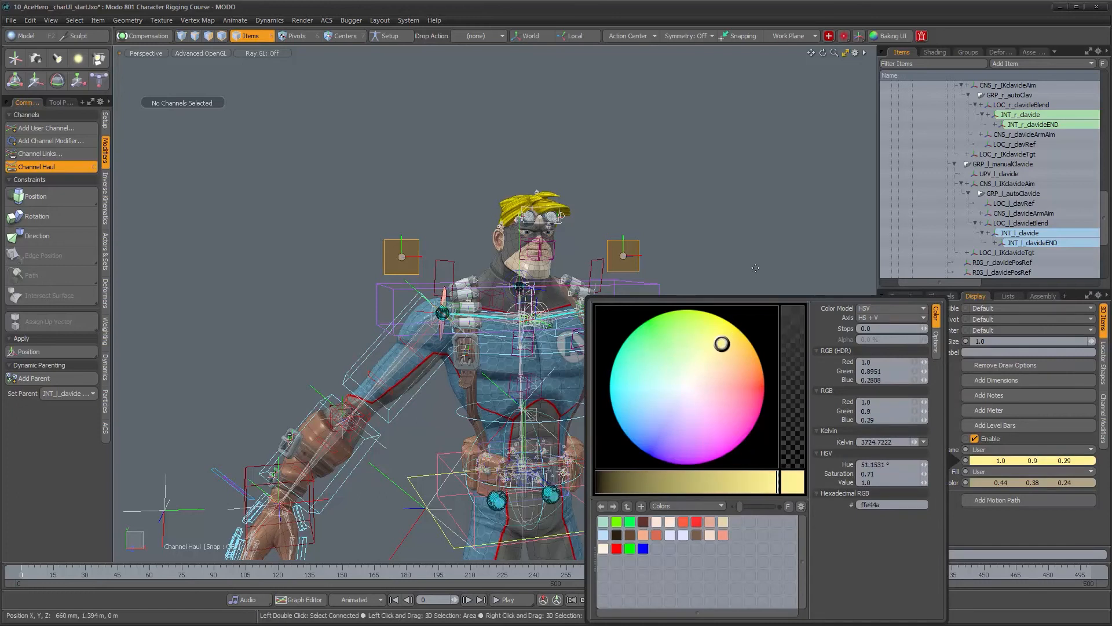
{"action": "key", "text": "q"}
{"action": "left_click", "coordinate": [756, 268]}
{"action": "left_click_drag", "start_coordinate": [755, 268], "coordinate": [715, 318], "text": "alt"}
{"action": "mouse_move", "coordinate": [563, 336]}
{"action": "left_mouse_down", "text": "alt"}
{"action": "mouse_move", "coordinate": [630, 352]}
{"action": "mouse_move", "coordinate": [599, 307]}
{"action": "mouse_move", "coordinate": [615, 328]}
{"action": "left_mouse_up", "text": "alt"}
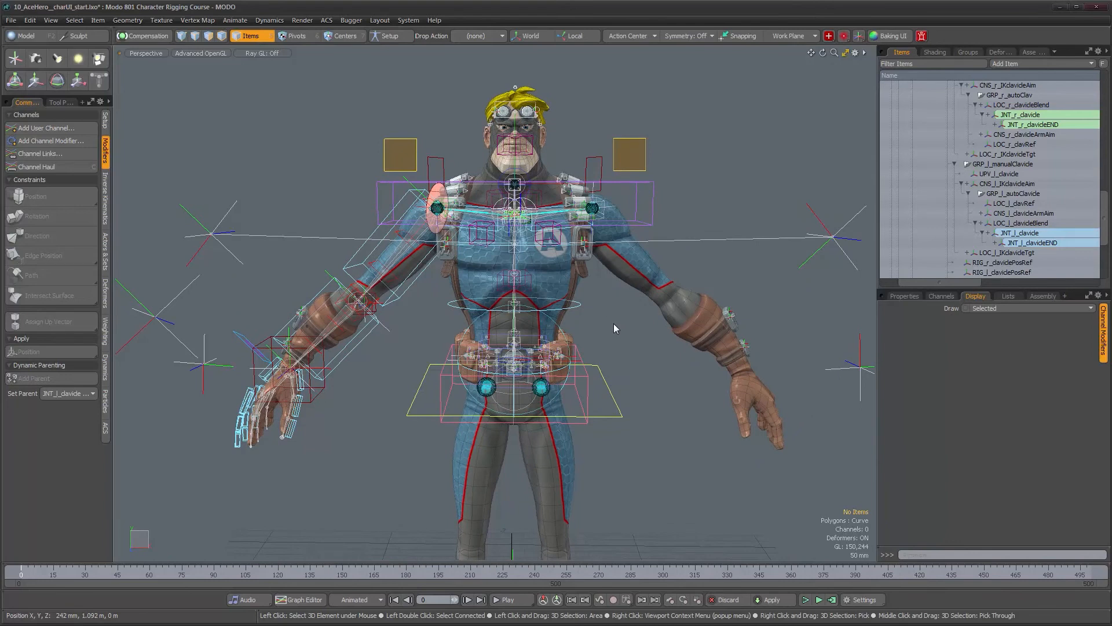
{"action": "left_click_drag", "start_coordinate": [615, 328], "coordinate": [518, 323], "text": "alt"}
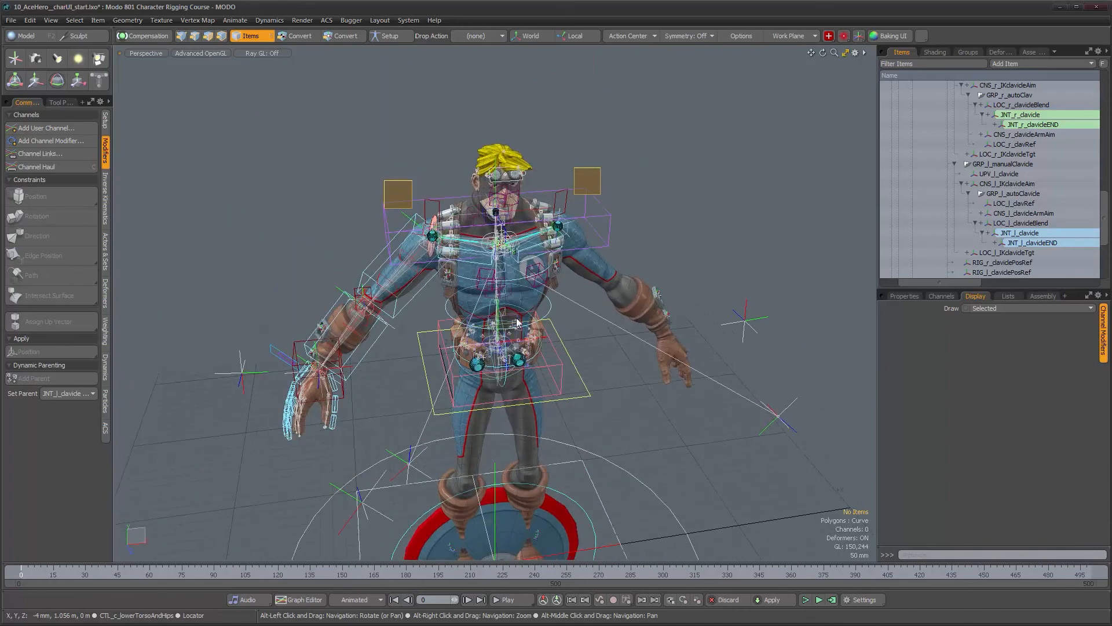
{"action": "left_click_drag", "start_coordinate": [537, 362], "coordinate": [506, 323], "text": "alt"}
{"action": "left_click_drag", "start_coordinate": [583, 381], "coordinate": [573, 369], "text": "alt"}
Examine the upper and lower arm twist bias nodes and the arm control nodes in the ACE_Clavicle_Arms Rig schematic.
{"action": "scroll", "coordinate": [578, 367], "scroll_direction": "up", "scroll_amount": 4}
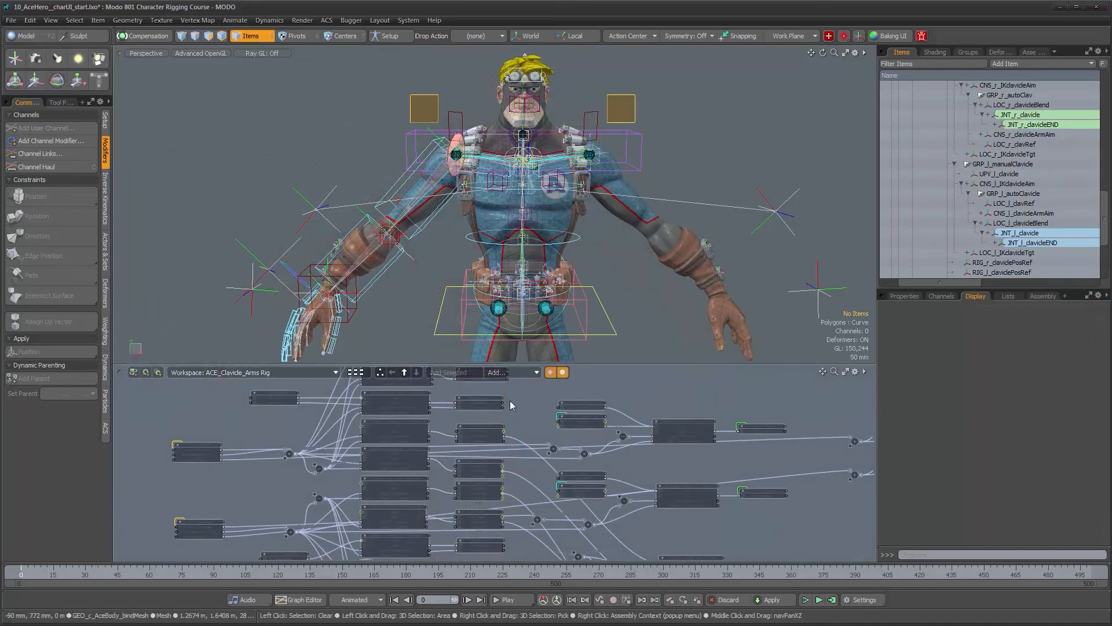
{"action": "left_click_drag", "start_coordinate": [671, 520], "coordinate": [666, 456], "text": "alt"}
{"action": "right_click_drag", "start_coordinate": [666, 456], "coordinate": [620, 437], "text": "alt"}
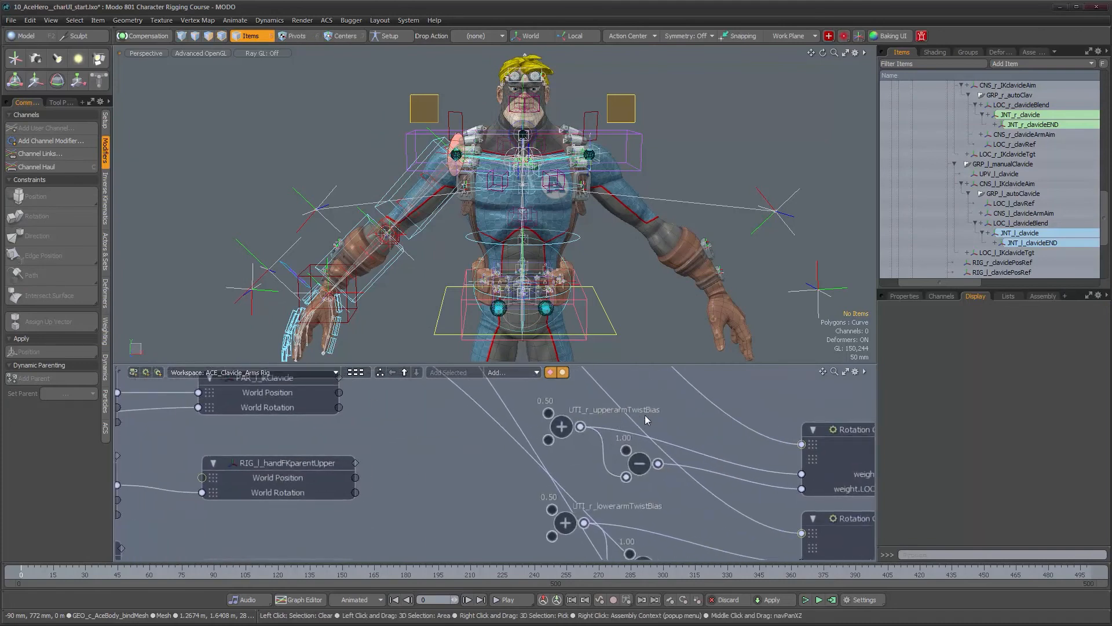
{"action": "left_click_drag", "start_coordinate": [650, 517], "coordinate": [633, 450], "text": "alt"}
{"action": "left_click_drag", "start_coordinate": [650, 511], "coordinate": [674, 504], "text": "alt"}
{"action": "scroll", "coordinate": [669, 498], "scroll_direction": "down", "scroll_amount": 3, "text": "alt"}
{"action": "left_click_drag", "start_coordinate": [594, 426], "coordinate": [728, 548], "text": "alt"}
{"action": "left_click_drag", "start_coordinate": [216, 444], "coordinate": [403, 464], "text": "alt"}
{"action": "left_click_drag", "start_coordinate": [320, 387], "coordinate": [442, 500], "text": "alt"}
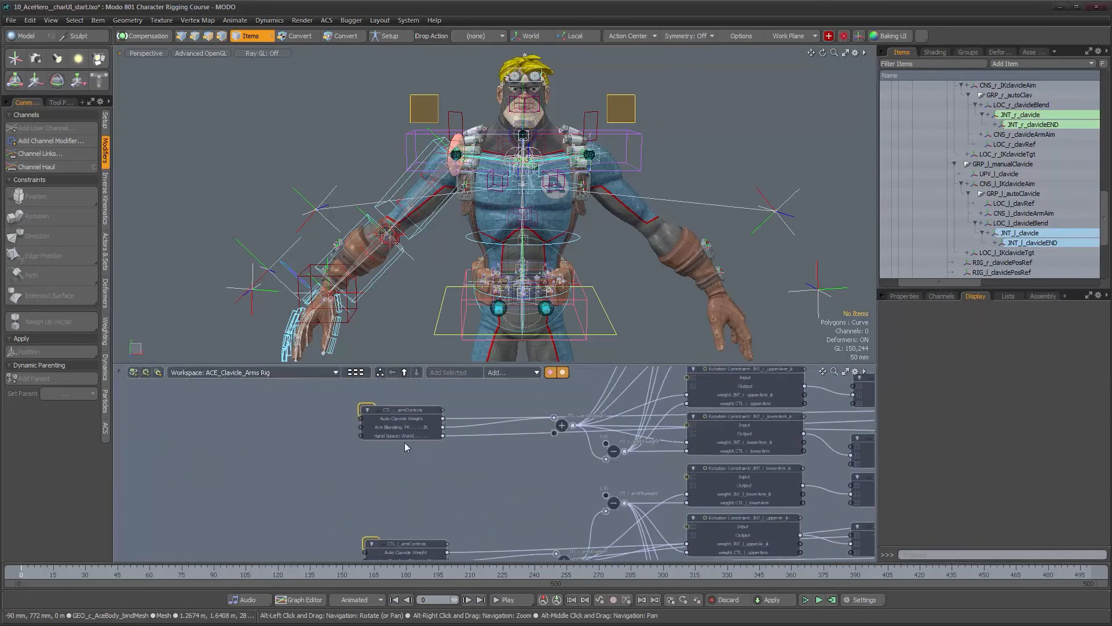
Add a float user channel named Upper Arm Twist Bias to CTL_r_armControls, limited between 0.0 and 1.0.
{"action": "left_click", "coordinate": [390, 410]}
{"action": "left_click", "coordinate": [901, 297]}
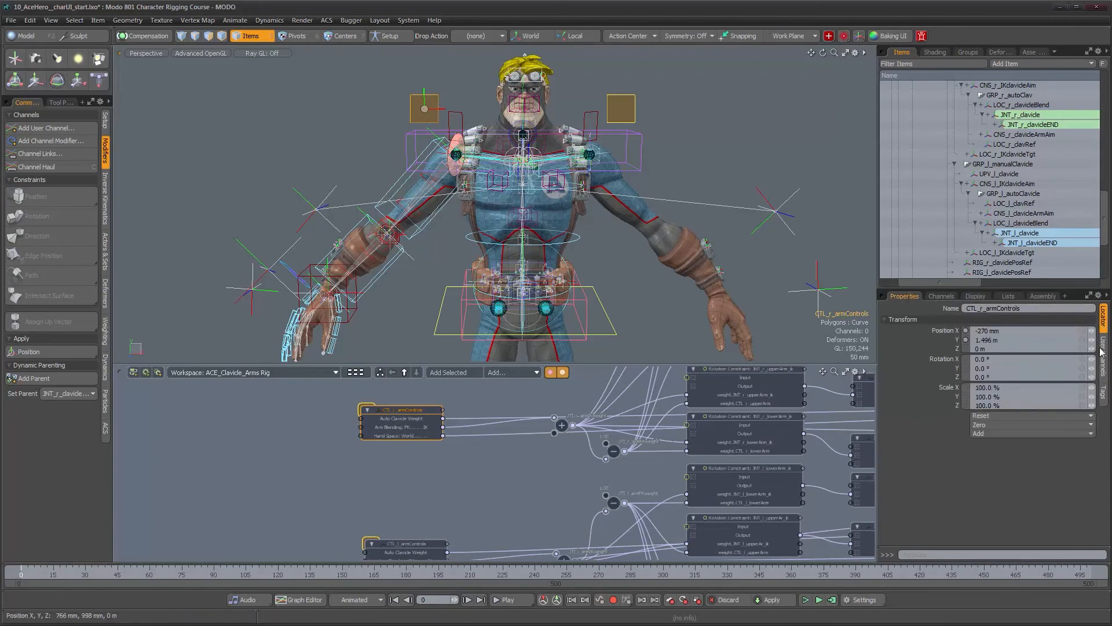
{"action": "left_click", "coordinate": [1103, 353]}
{"action": "left_click", "coordinate": [988, 309]}
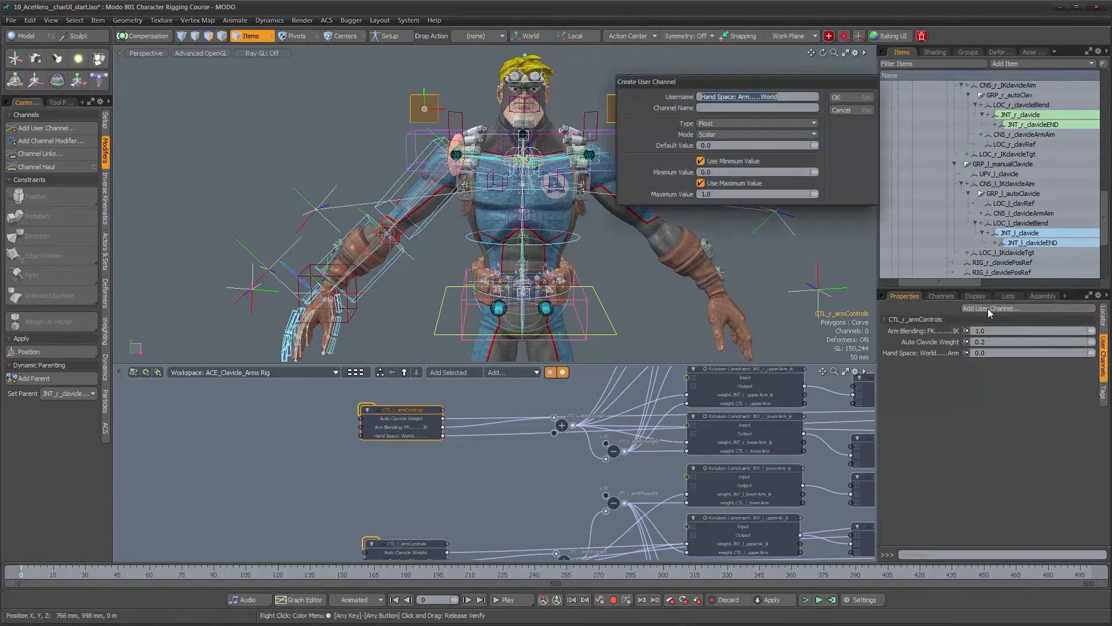
{"action": "type", "text": "Upper Arm Twist Bias"}
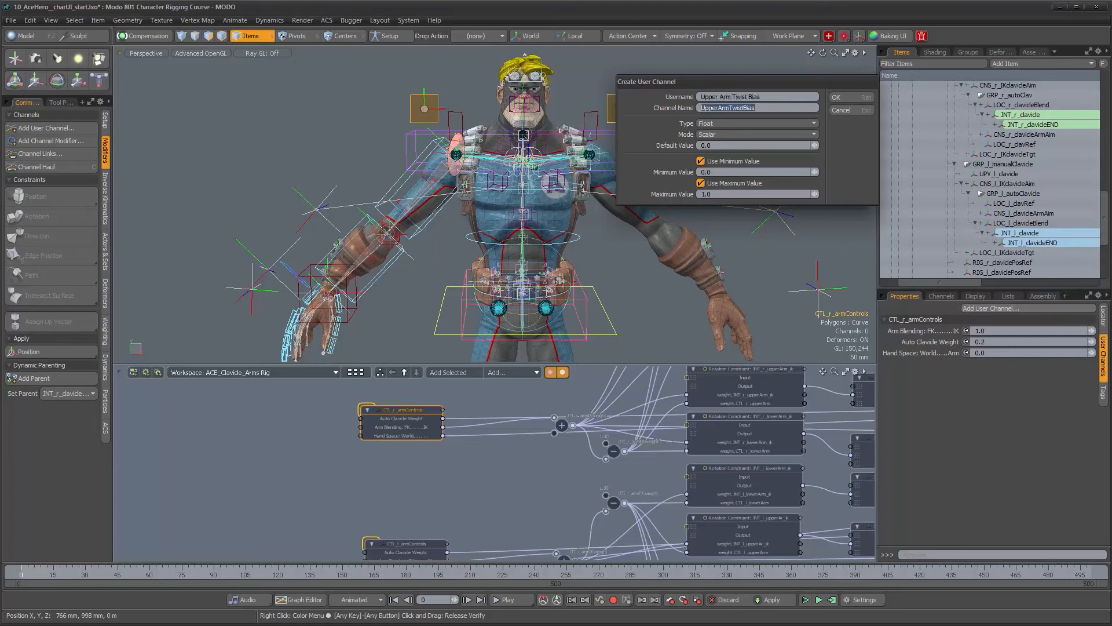
{"action": "left_click", "coordinate": [839, 96]}
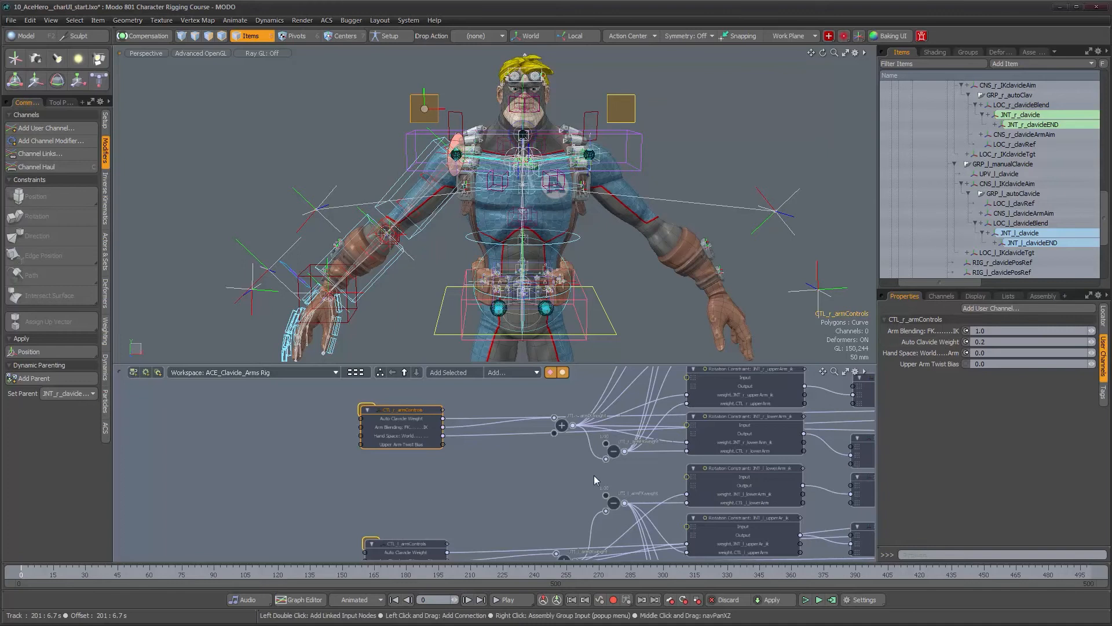
Add the same Upper Arm Twist Bias user channel, limited between 0.0 and 1.0, to CTL_l_armControls.
{"action": "left_click", "coordinate": [420, 542]}
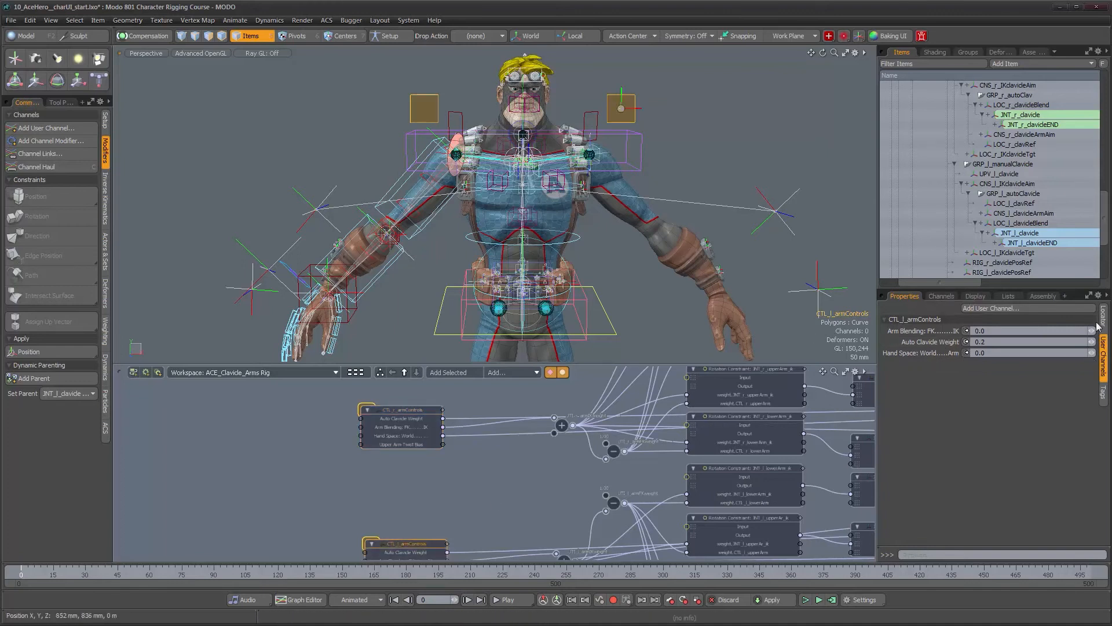
{"action": "left_click", "coordinate": [1030, 308]}
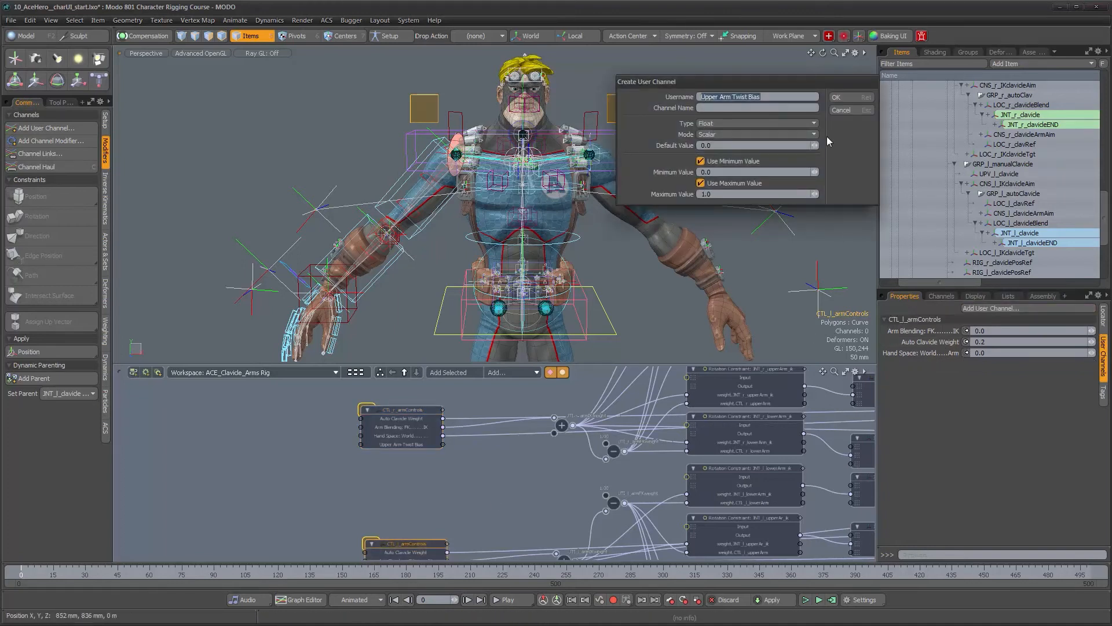
{"action": "left_click", "coordinate": [789, 97]}
{"action": "left_click", "coordinate": [788, 97]}
{"action": "left_click", "coordinate": [787, 97]}
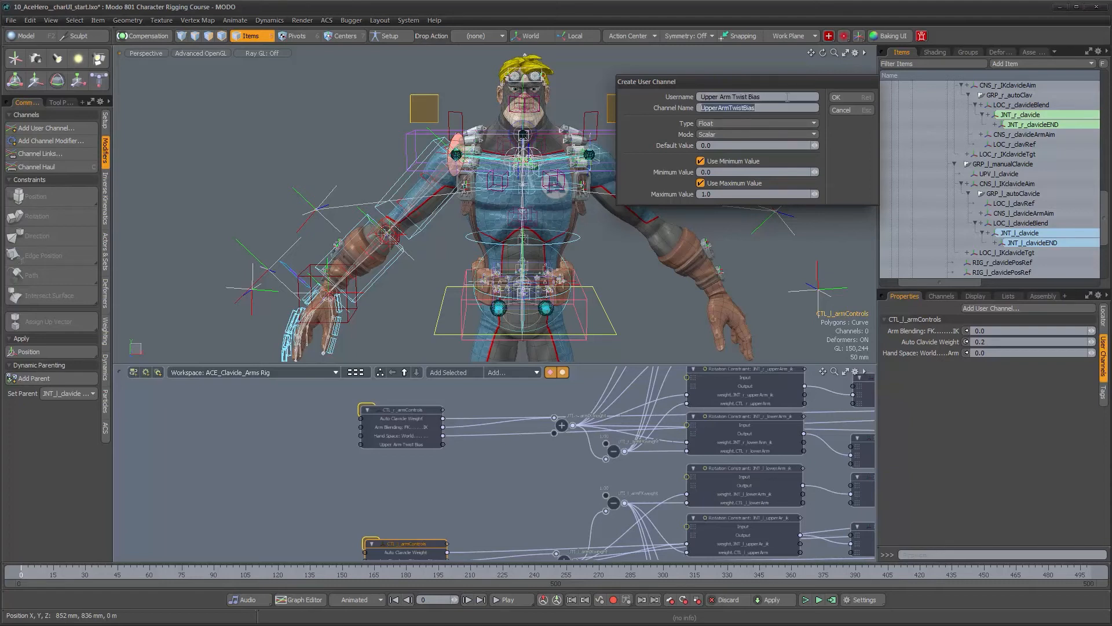
{"action": "left_click", "coordinate": [851, 97]}
Add a Lower Arm Twist Bias user channel to CTL_r_armControls and set both of its twist bias channels to 0.5.
{"action": "left_click", "coordinate": [404, 410]}
{"action": "left_click", "coordinate": [1009, 308]}
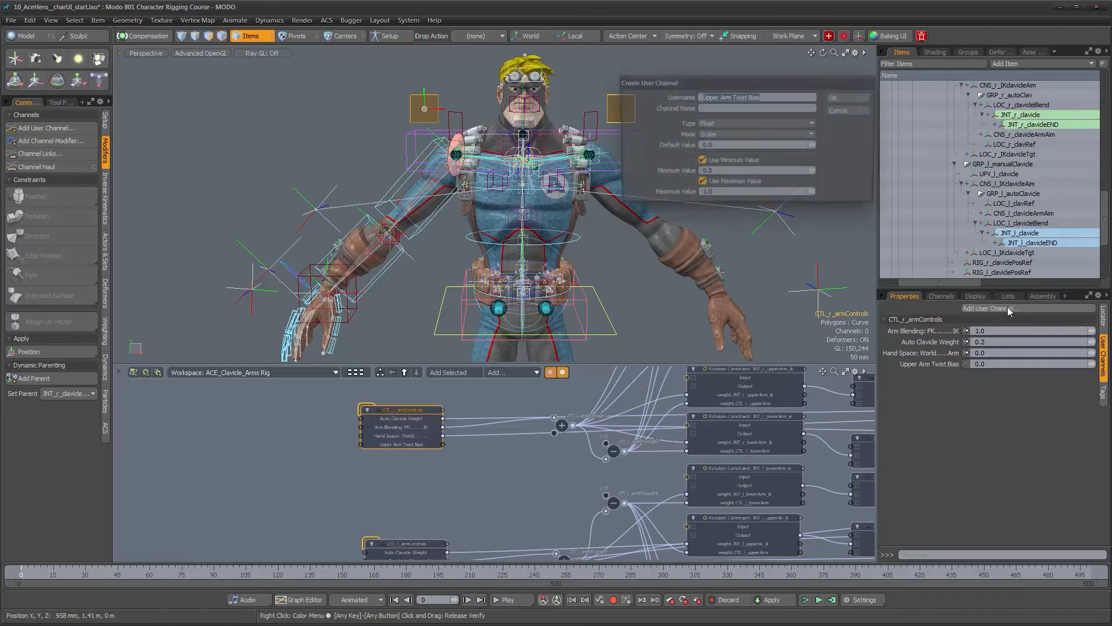
{"action": "left_click", "coordinate": [714, 97]}
{"action": "double_click", "coordinate": [716, 97]}
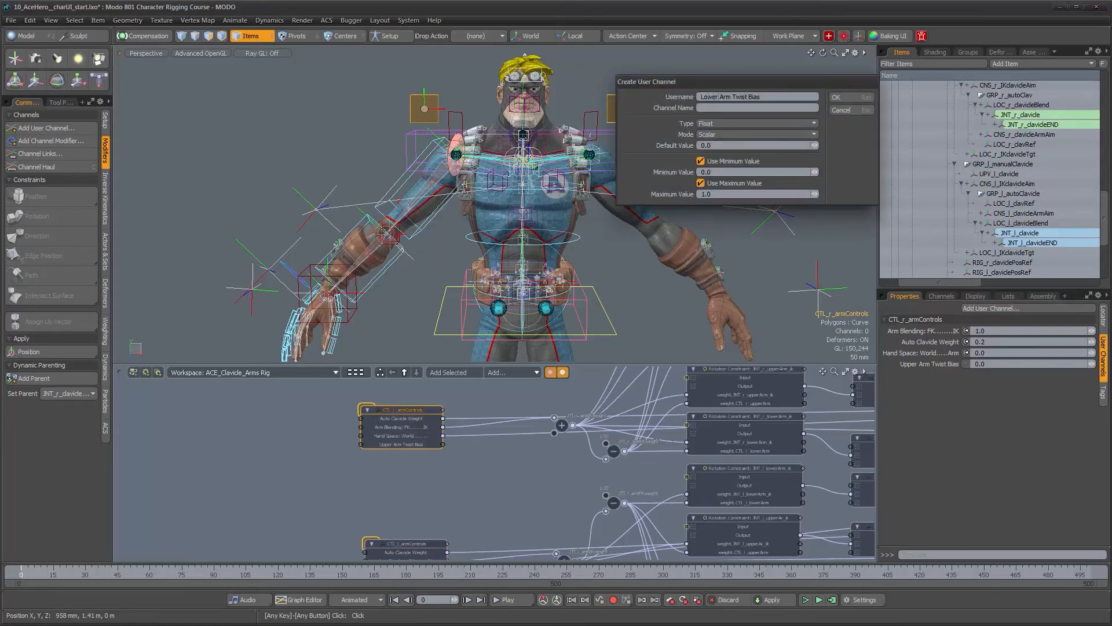
{"action": "key", "text": "Return"}
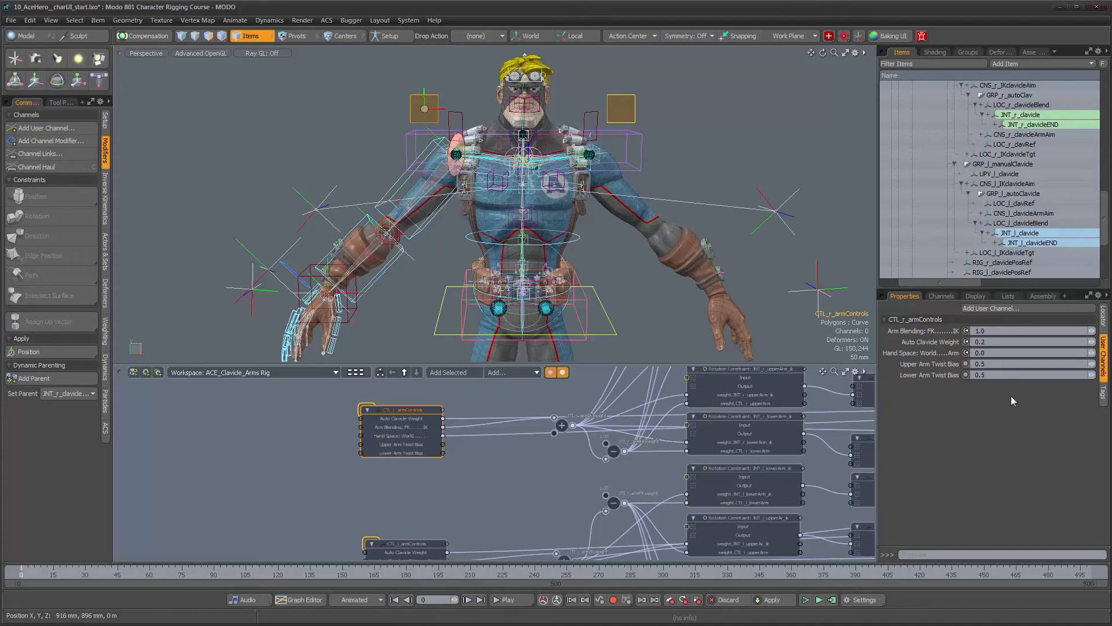
Add a Lower Arm Twist Bias user channel to CTL_l_armControls with a default value of 0.5, limited between 0.0 and 1.0.
{"action": "left_click", "coordinate": [432, 542]}
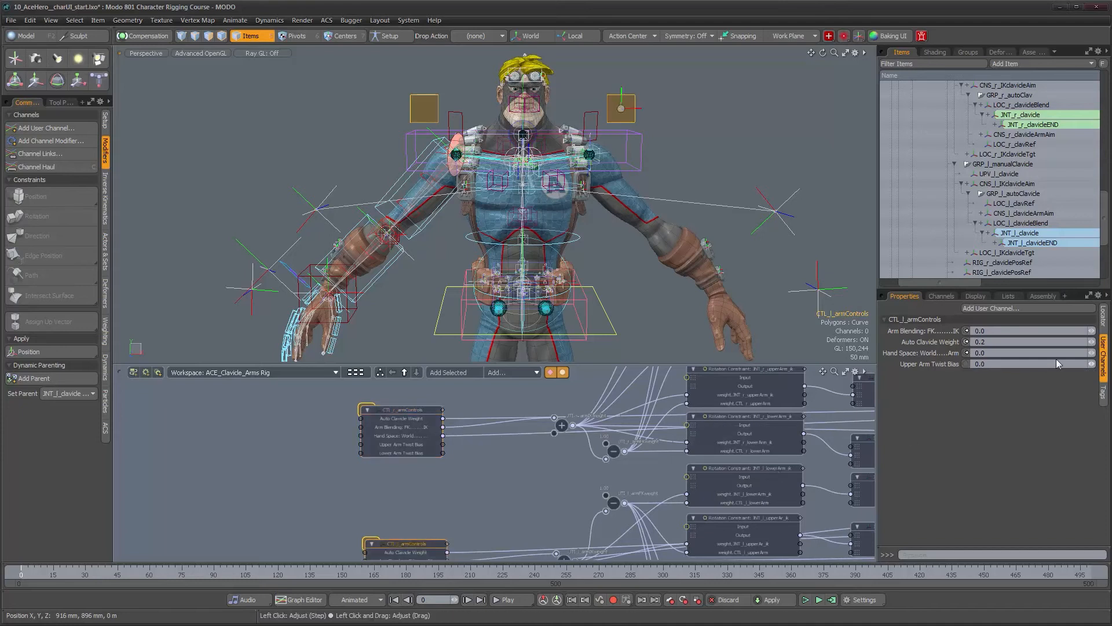
{"action": "left_click", "coordinate": [1052, 308]}
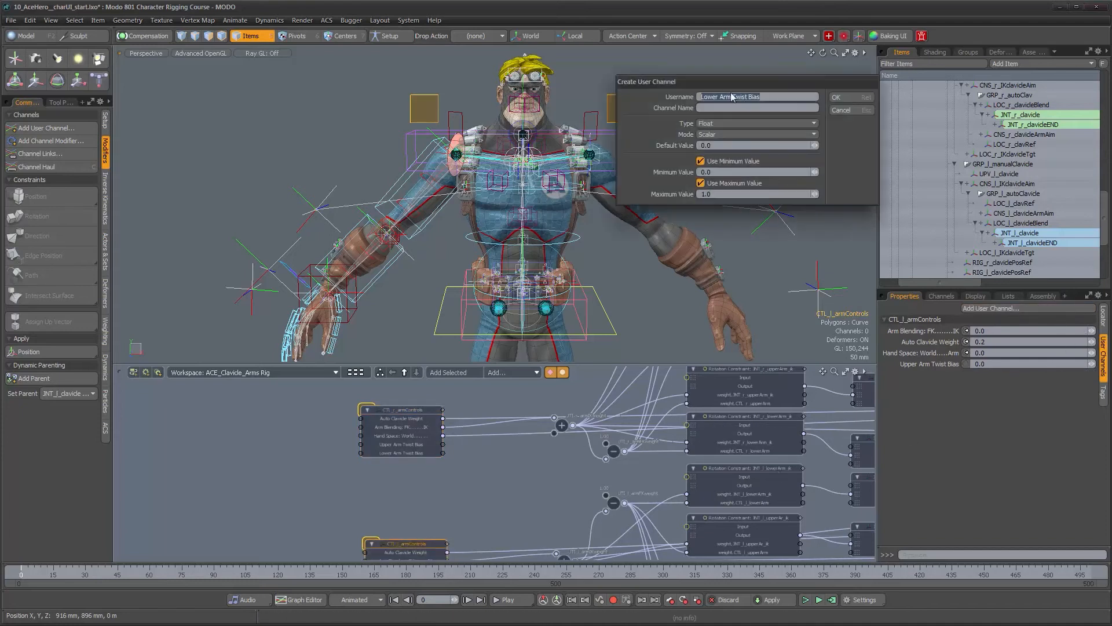
{"action": "left_click", "coordinate": [765, 96]}
{"action": "double_click", "coordinate": [756, 97]}
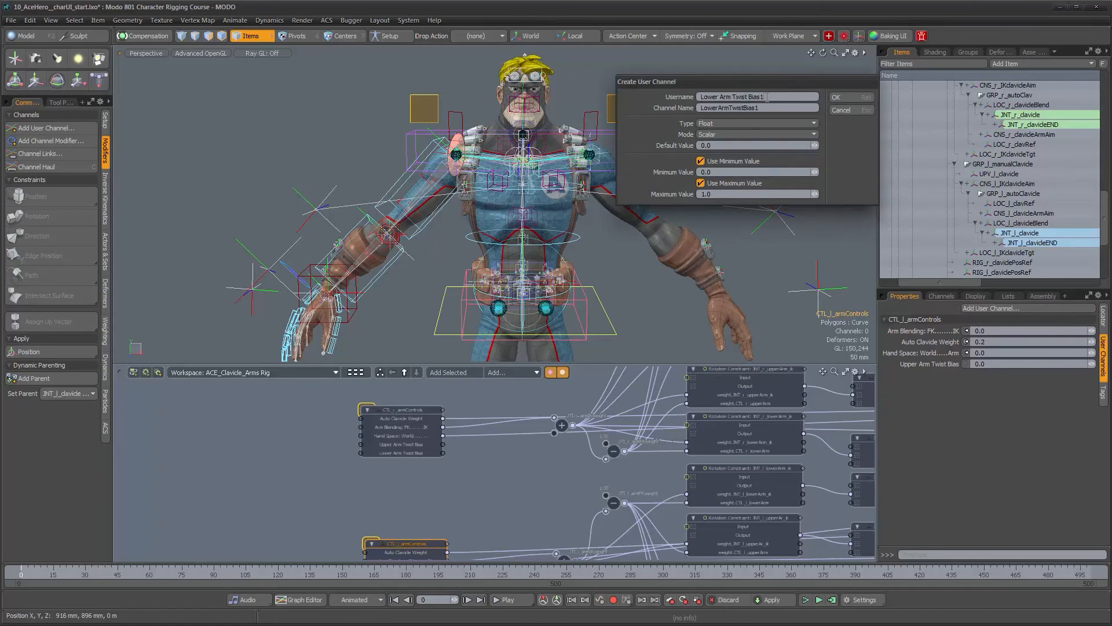
{"action": "key", "text": "BackSpace"}
{"action": "key", "text": "Tab"}
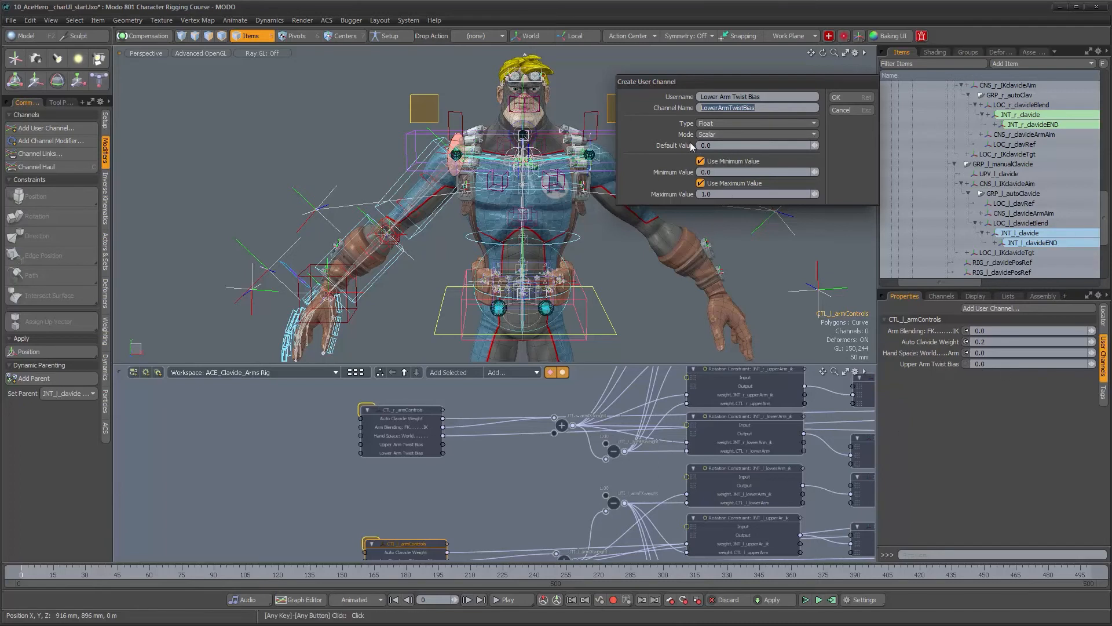
{"action": "left_click", "coordinate": [733, 144]}
{"action": "type", "text": "0.5"}
{"action": "key", "text": "Return"}
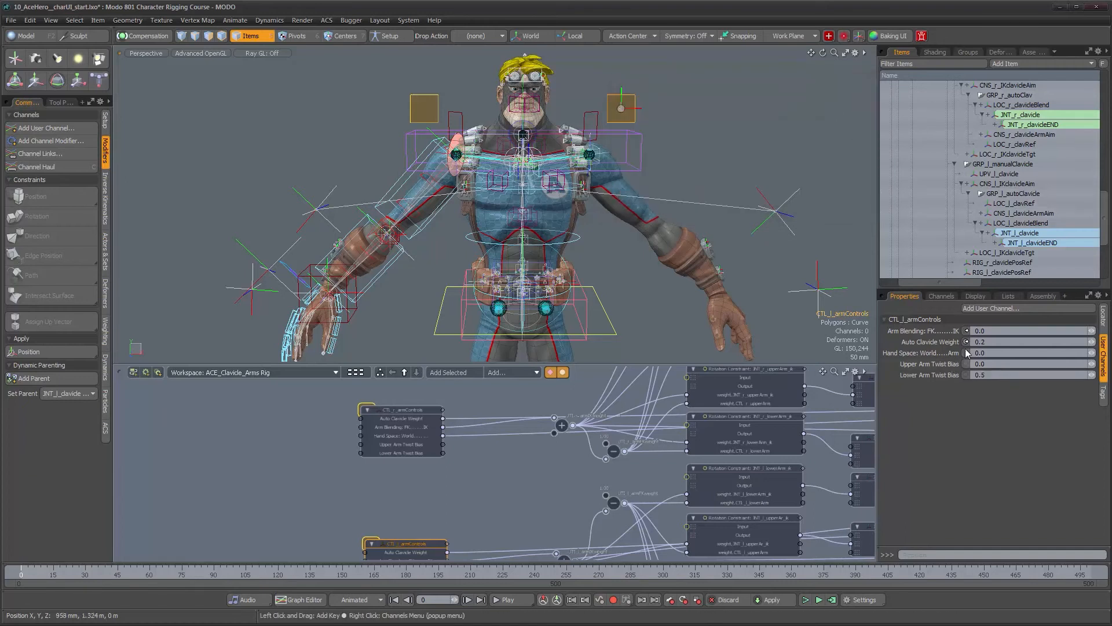
Select the CTL_r_armControls and CTL_l_armControls nodes in the schematic and move them together down toward the twist bias nodes.
{"action": "left_click_drag", "start_coordinate": [623, 469], "coordinate": [539, 464], "text": "ctrl+alt"}
{"action": "left_click_drag", "start_coordinate": [491, 456], "coordinate": [357, 431], "text": "alt"}
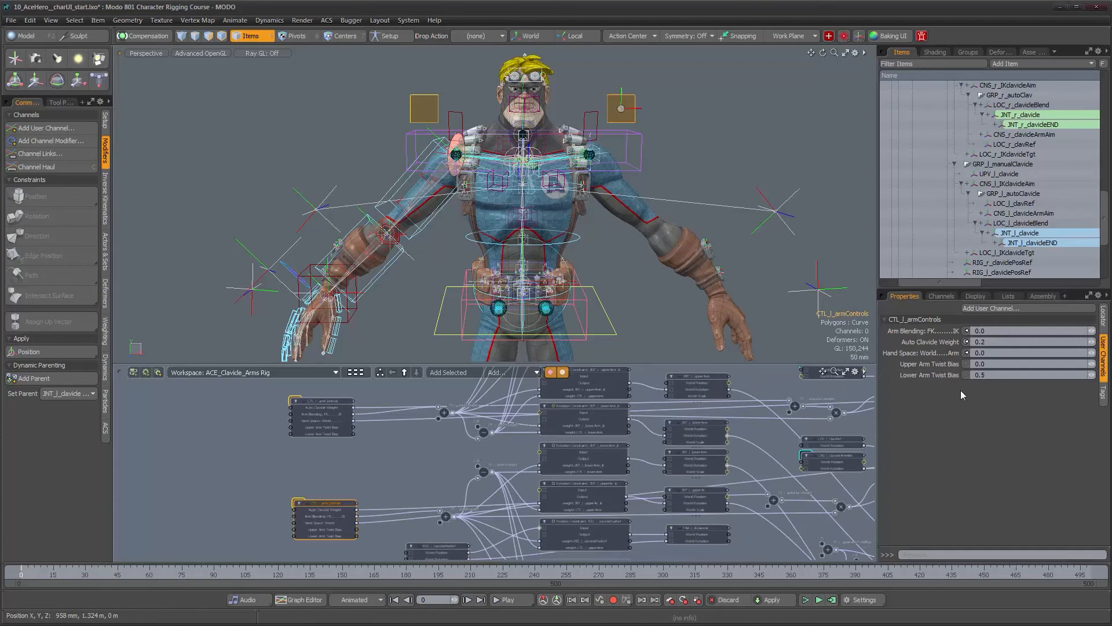
{"action": "left_click", "coordinate": [332, 401]}
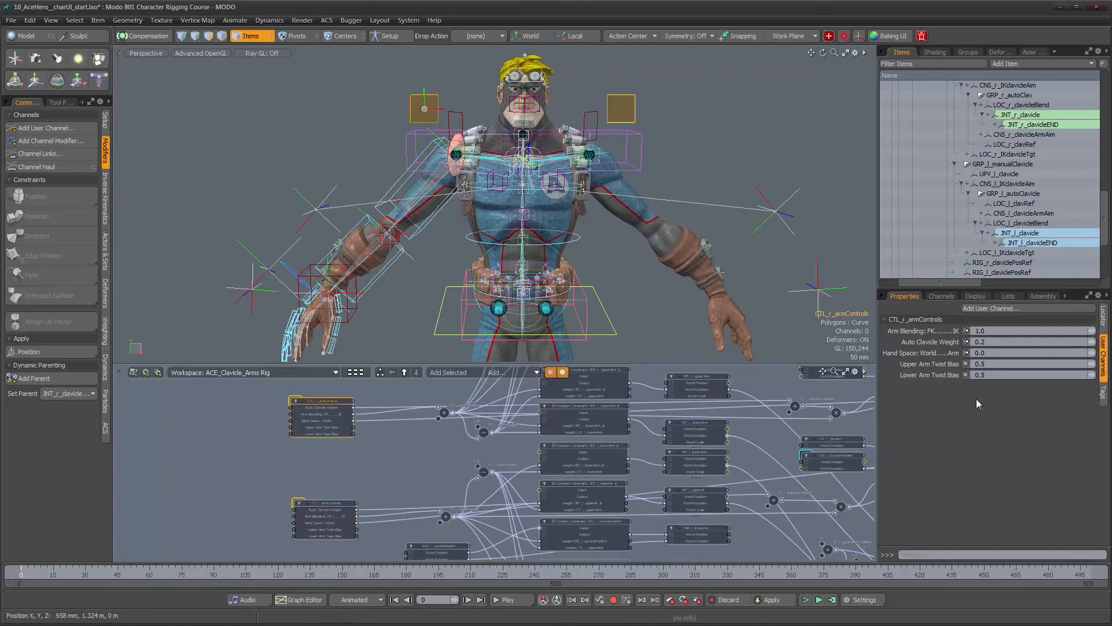
{"action": "left_click", "coordinate": [319, 500]}
{"action": "scroll", "coordinate": [491, 477], "scroll_direction": "up", "scroll_amount": 1, "text": "alt"}
{"action": "left_click_drag", "start_coordinate": [636, 473], "coordinate": [518, 443], "text": "alt"}
{"action": "scroll", "coordinate": [518, 444], "scroll_direction": "down", "scroll_amount": 2, "text": "alt"}
{"action": "left_click_drag", "start_coordinate": [449, 443], "coordinate": [545, 429], "text": "alt"}
{"action": "scroll", "coordinate": [546, 446], "scroll_direction": "down", "scroll_amount": 1, "text": "alt"}
{"action": "scroll", "coordinate": [545, 430], "scroll_direction": "down", "scroll_amount": 1, "text": "alt"}
{"action": "left_click_drag", "start_coordinate": [399, 398], "coordinate": [471, 547]}
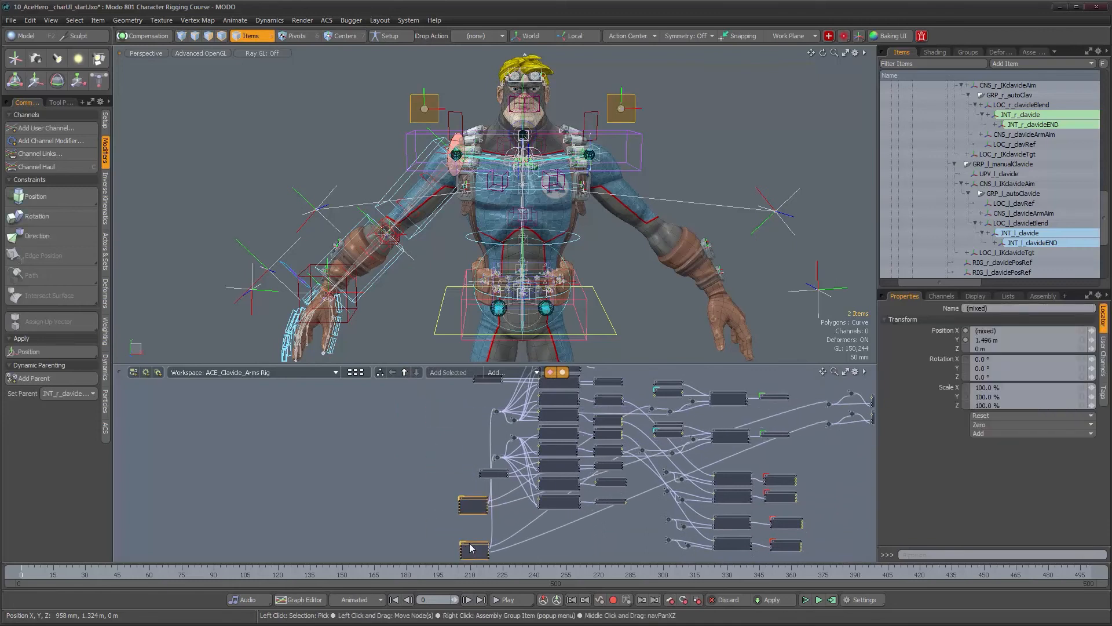
Check the user channels of CTL_r_armControls and set the Upper Arm Twist Bias of CTL_l_armControls to 0.5.
{"action": "scroll", "coordinate": [607, 461], "scroll_direction": "up", "scroll_amount": 2, "text": "alt"}
{"action": "left_click_drag", "start_coordinate": [589, 537], "coordinate": [525, 532], "text": "alt"}
{"action": "scroll", "coordinate": [539, 500], "scroll_direction": "up", "scroll_amount": 1, "text": "alt"}
{"action": "scroll", "coordinate": [528, 492], "scroll_direction": "up", "scroll_amount": 1, "text": "alt"}
{"action": "right_click_drag", "start_coordinate": [525, 532], "coordinate": [551, 507], "text": "alt"}
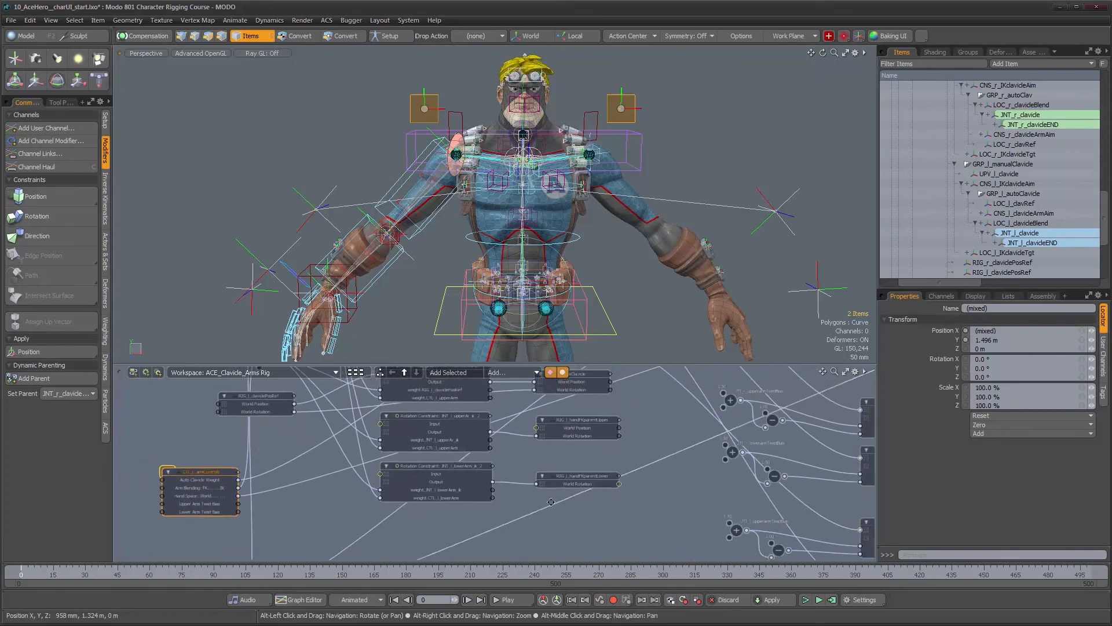
{"action": "left_click_drag", "start_coordinate": [551, 507], "coordinate": [566, 480], "text": "alt"}
{"action": "right_click_drag", "start_coordinate": [567, 481], "coordinate": [524, 486], "text": "alt"}
{"action": "left_click", "coordinate": [332, 514]}
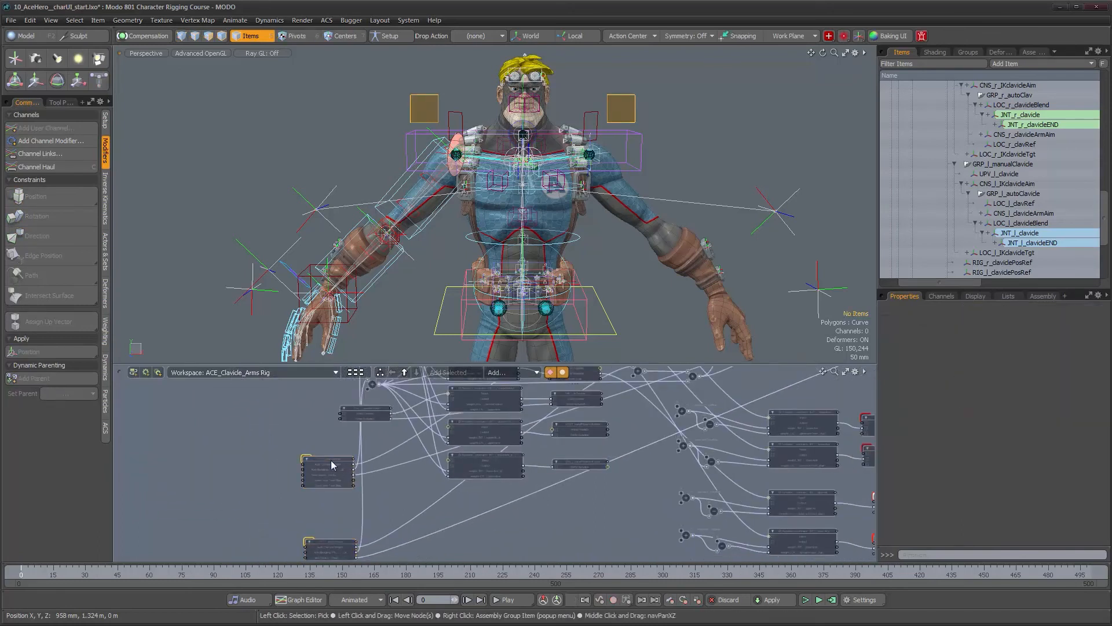
{"action": "left_click", "coordinate": [332, 465]}
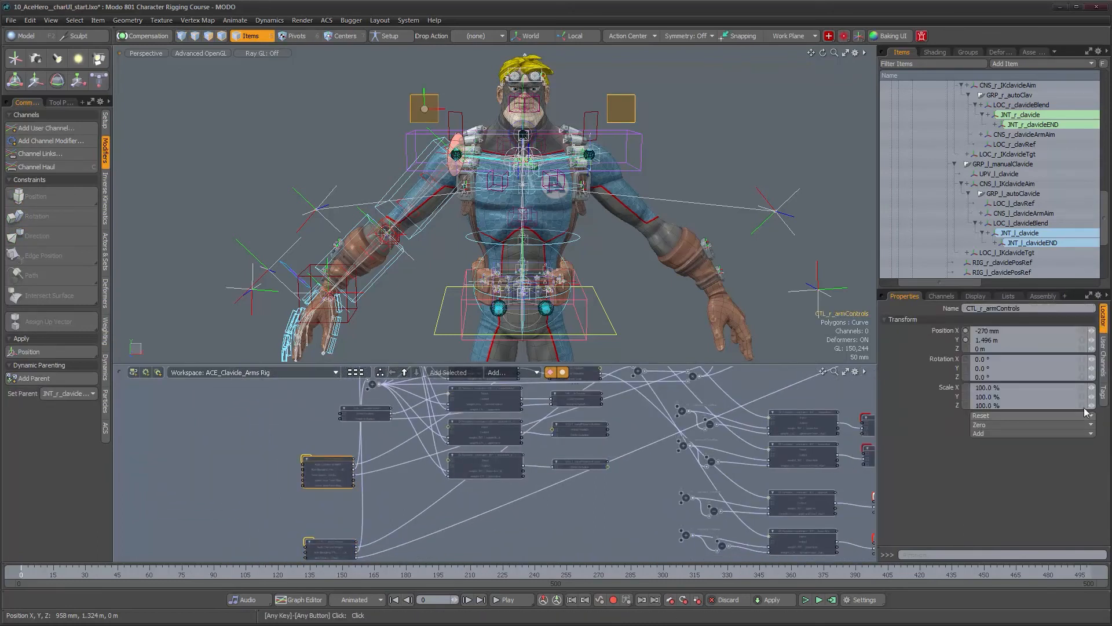
{"action": "left_click", "coordinate": [1103, 357]}
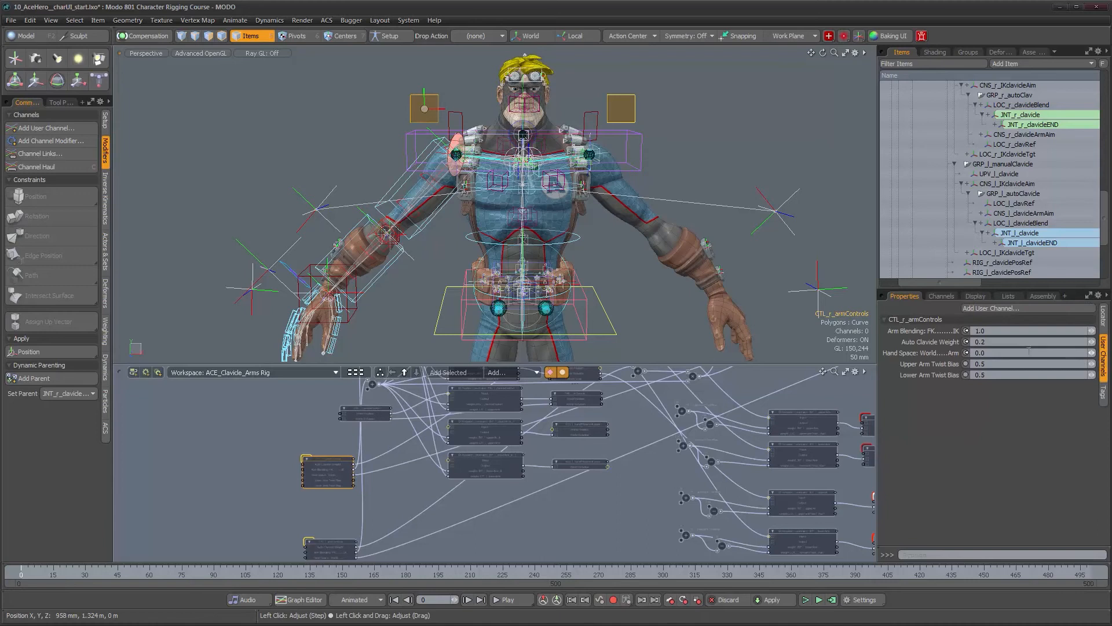
{"action": "left_click", "coordinate": [335, 542]}
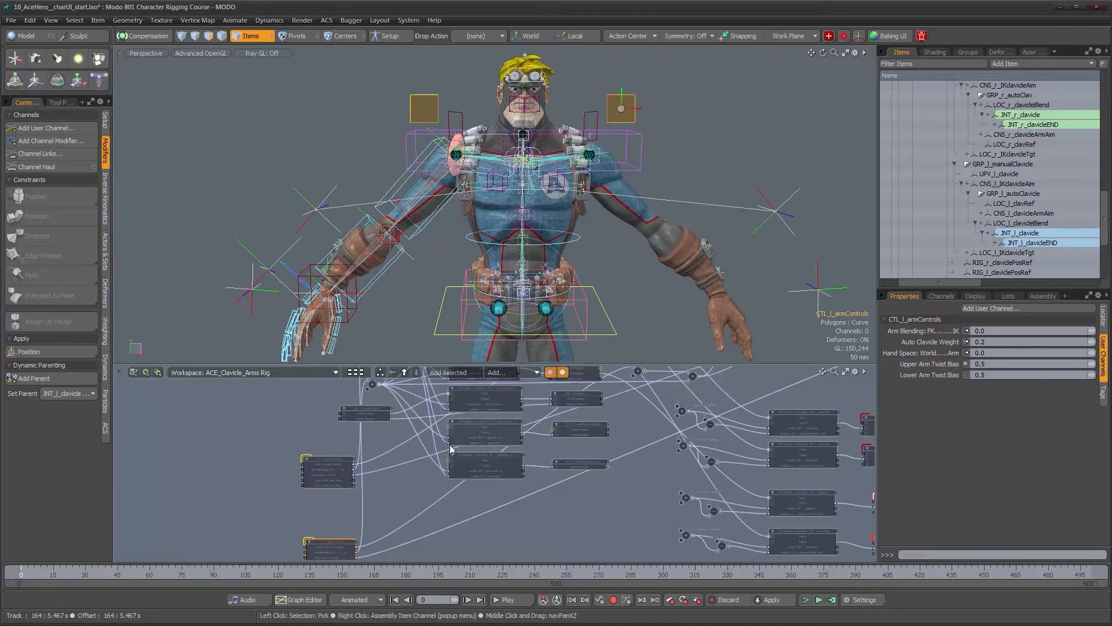
Link the Upper and Lower Arm Twist Bias channels of CTL_r_armControls to the inputs of the right upperarm and lowerarm twist bias nodes.
{"action": "right_click_drag", "start_coordinate": [405, 486], "coordinate": [461, 478], "text": "alt"}
{"action": "mouse_move", "coordinate": [461, 477]}
{"action": "left_mouse_down", "text": "alt"}
{"action": "mouse_move", "coordinate": [439, 479]}
{"action": "mouse_move", "coordinate": [449, 491]}
{"action": "left_mouse_up", "text": "alt"}
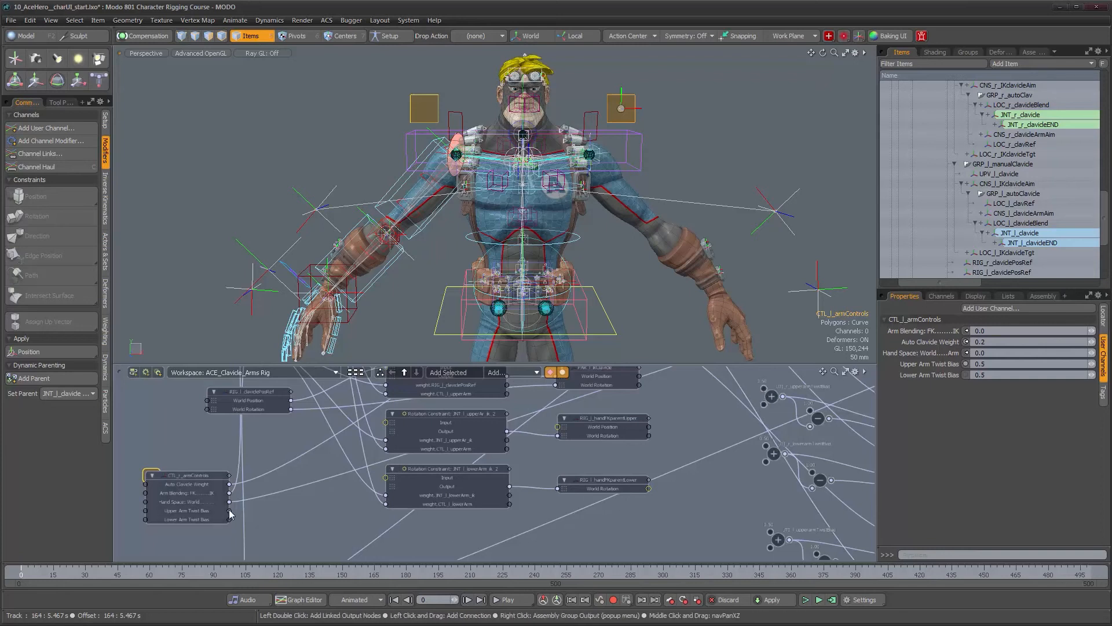
{"action": "left_click_drag", "start_coordinate": [433, 528], "coordinate": [763, 388]}
{"action": "left_click_drag", "start_coordinate": [230, 519], "coordinate": [765, 455]}
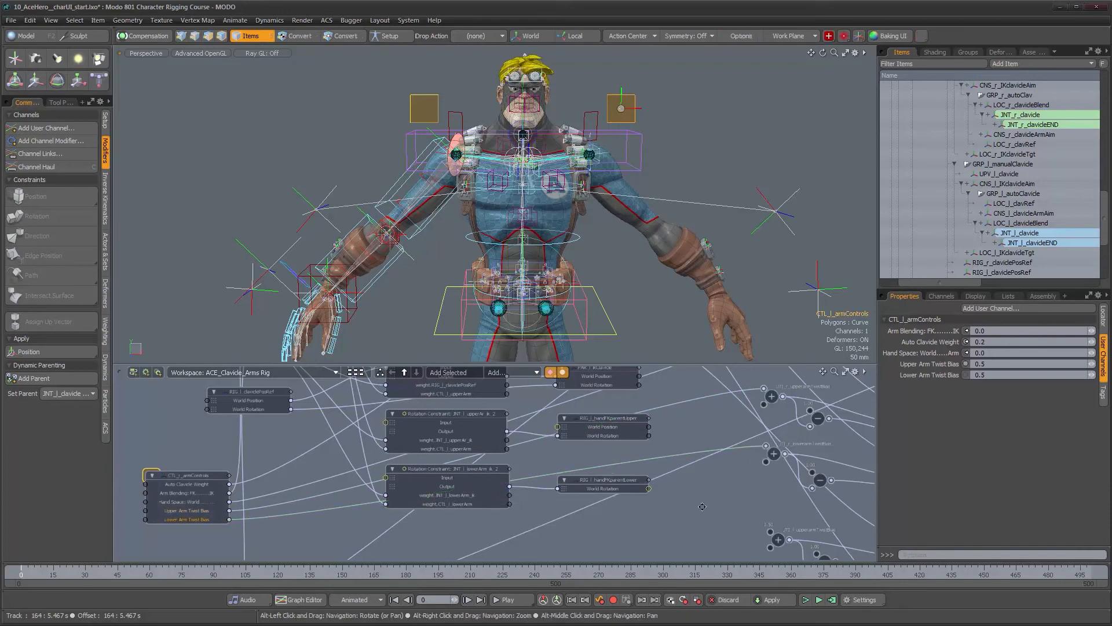
Link the Upper and Lower Arm Twist Bias channels of CTL_l_armControls to the inputs of the left upperarm and lowerarm twist bias nodes.
{"action": "right_click_drag", "start_coordinate": [700, 509], "coordinate": [647, 513], "text": "alt"}
{"action": "left_click_drag", "start_coordinate": [647, 512], "coordinate": [611, 457], "text": "alt"}
{"action": "right_click_drag", "start_coordinate": [610, 456], "coordinate": [620, 458], "text": "alt"}
{"action": "left_click_drag", "start_coordinate": [621, 459], "coordinate": [596, 471], "text": "alt"}
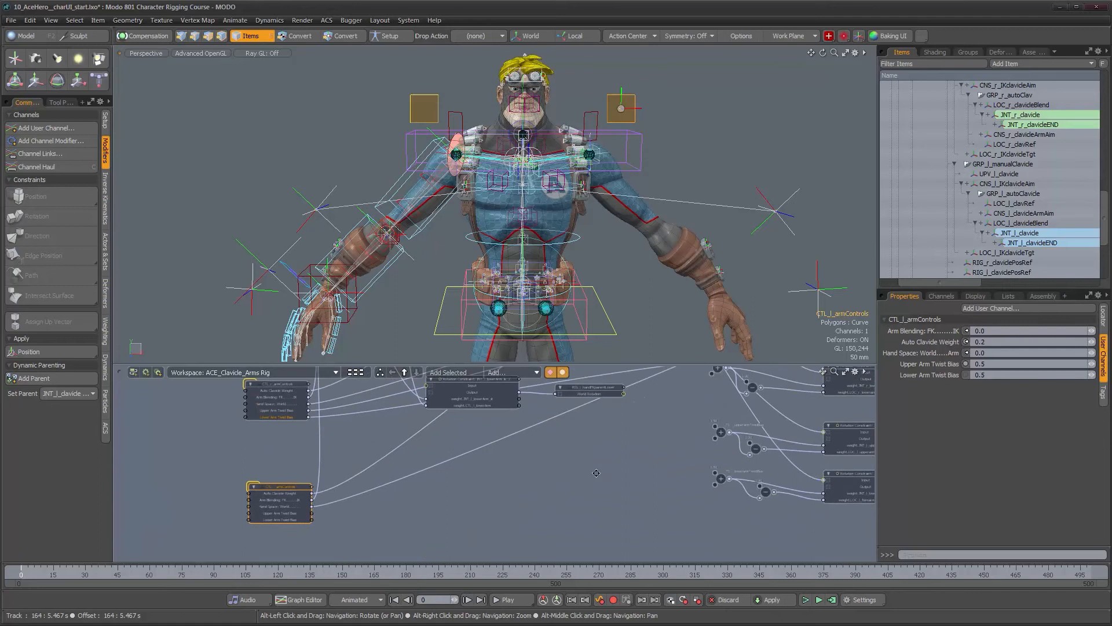
{"action": "right_click_drag", "start_coordinate": [315, 518], "coordinate": [329, 497], "text": "alt"}
{"action": "left_click_drag", "start_coordinate": [328, 497], "coordinate": [356, 498], "text": "alt"}
{"action": "left_click_drag", "start_coordinate": [233, 522], "coordinate": [772, 405]}
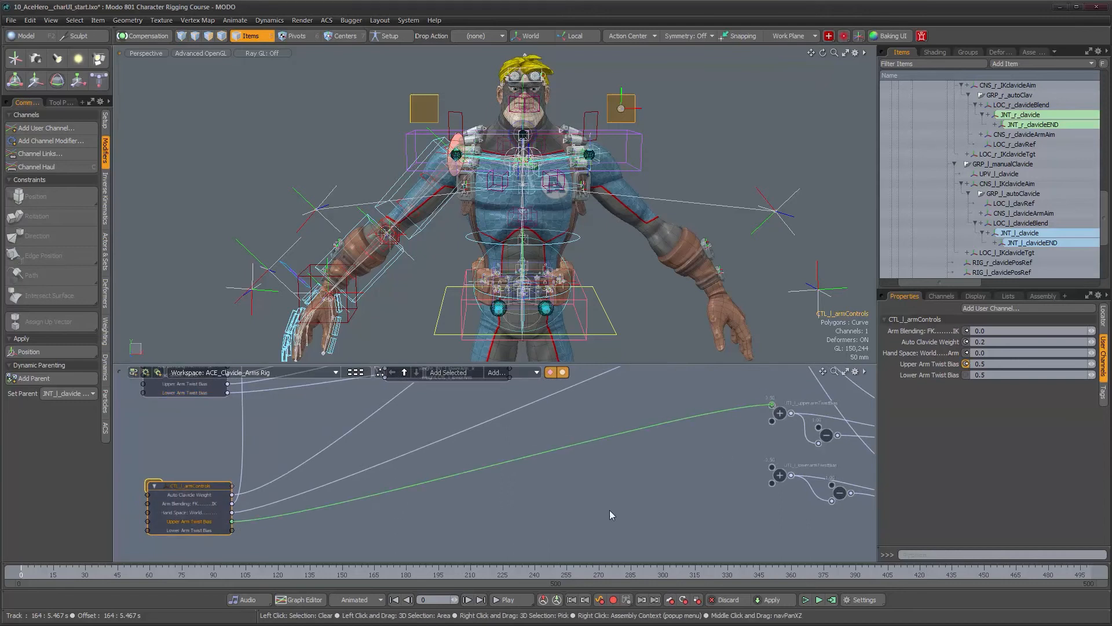
{"action": "left_click_drag", "start_coordinate": [232, 530], "coordinate": [772, 467]}
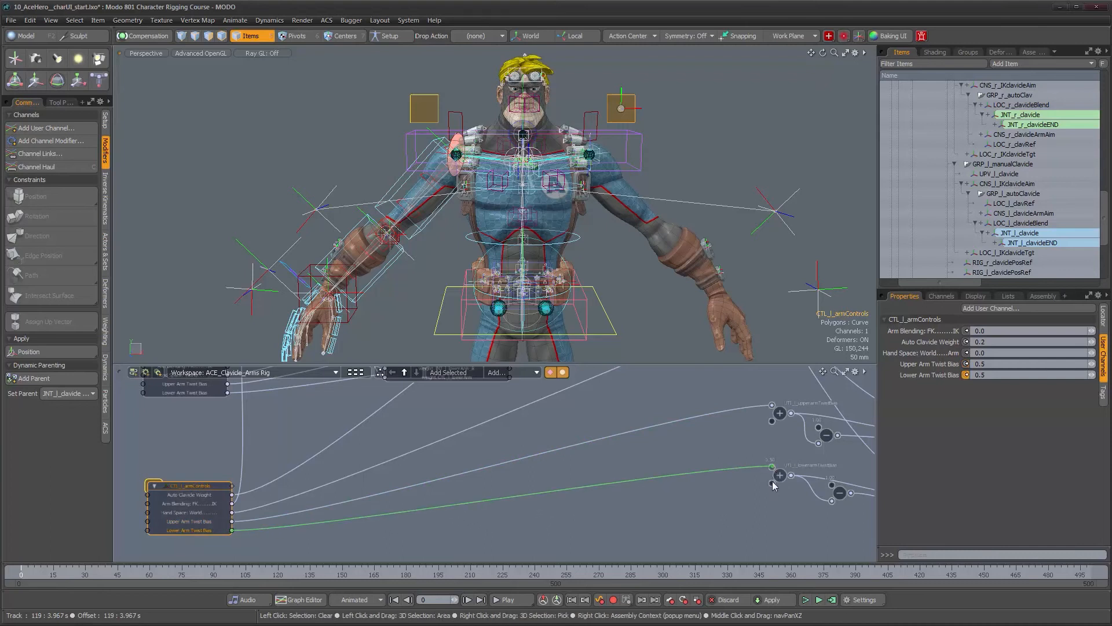
{"action": "left_click_drag", "start_coordinate": [744, 514], "coordinate": [343, 546], "text": "ctrl+alt"}
{"action": "left_click", "coordinate": [375, 495], "text": "shift"}
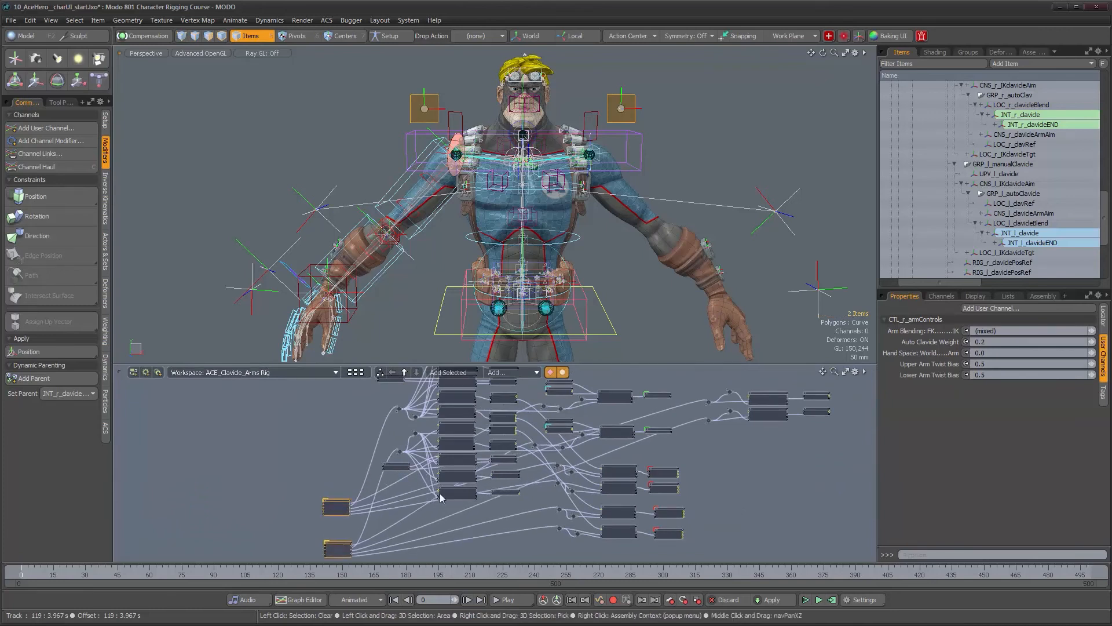
Select CTL_r_hand and rotate it about its X axis to about -66.4° to test the right forearm twist.
{"action": "right_click_drag", "start_coordinate": [630, 288], "coordinate": [467, 264], "text": "alt"}
{"action": "left_click_drag", "start_coordinate": [435, 264], "coordinate": [472, 270], "text": "alt"}
{"action": "middle_click_drag", "start_coordinate": [472, 270], "coordinate": [474, 220], "text": "alt"}
{"action": "right_click_drag", "start_coordinate": [451, 232], "coordinate": [517, 268], "text": "alt"}
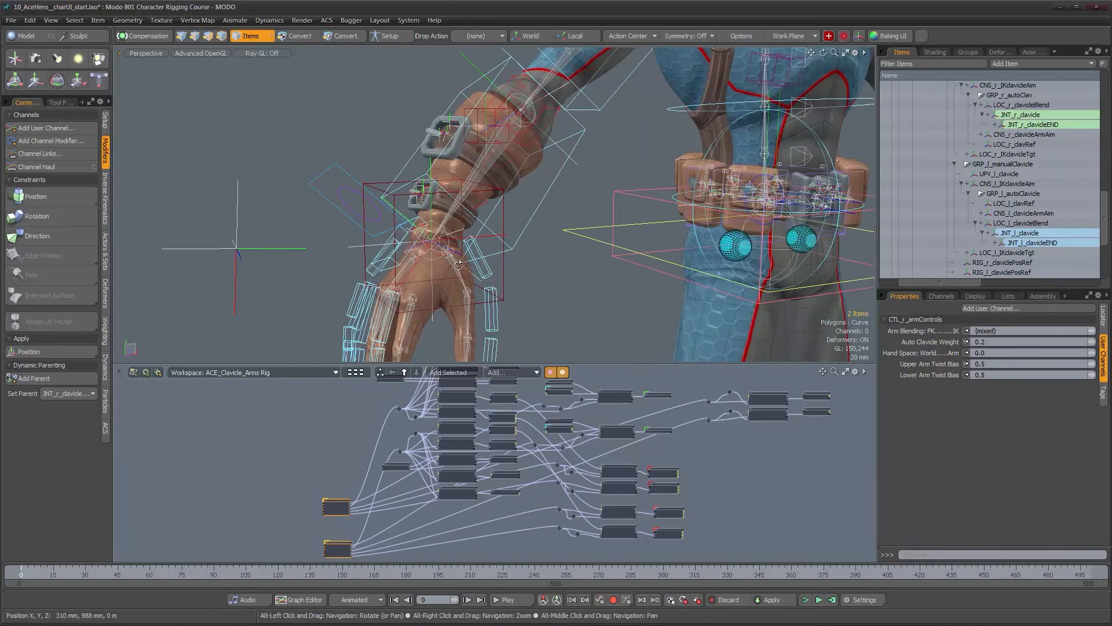
{"action": "left_click_drag", "start_coordinate": [435, 264], "coordinate": [458, 267], "text": "alt"}
{"action": "left_click", "coordinate": [401, 266]}
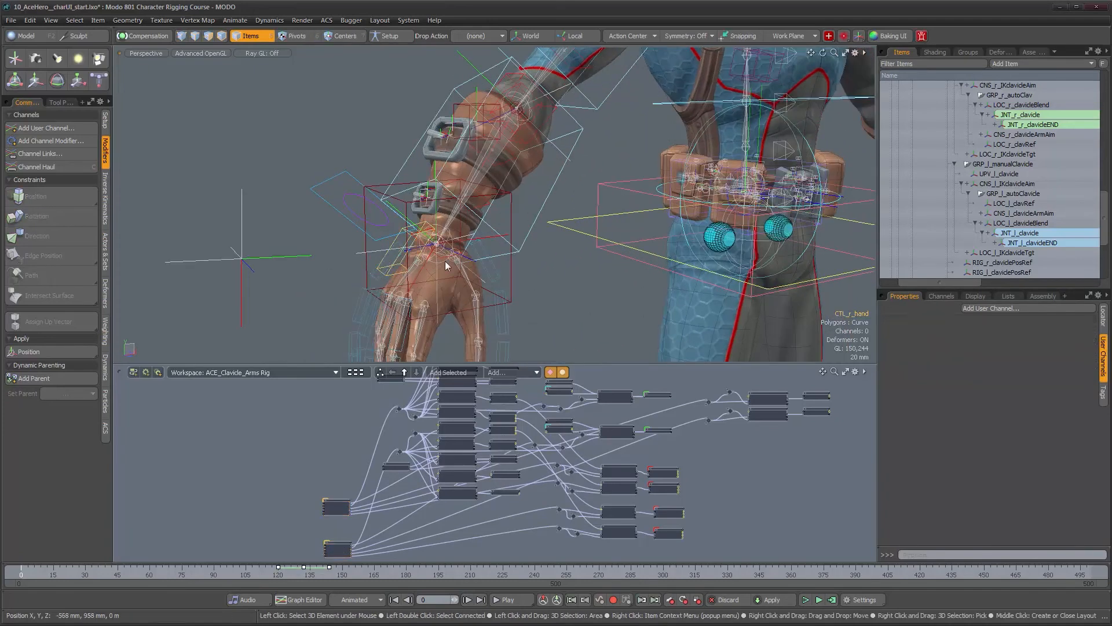
{"action": "key", "text": "e"}
{"action": "left_click_drag", "start_coordinate": [405, 266], "coordinate": [527, 294], "text": "alt"}
{"action": "scroll", "coordinate": [600, 235], "scroll_direction": "down", "scroll_amount": 4}
{"action": "left_click_drag", "start_coordinate": [600, 235], "coordinate": [457, 249], "text": "alt"}
{"action": "scroll", "coordinate": [490, 253], "scroll_direction": "up", "scroll_amount": 2}
{"action": "scroll", "coordinate": [488, 255], "scroll_direction": "down", "scroll_amount": 5}
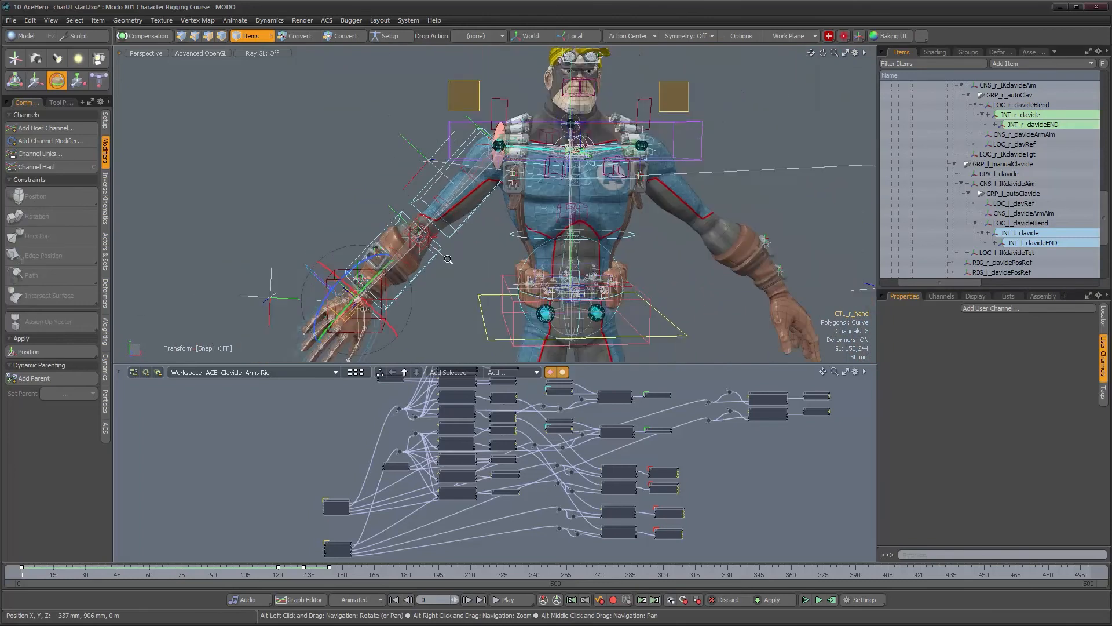
Test the Lower Arm Twist Bias of CTL_r_armControls by raising it to about 0.91 and returning it to 0.5.
{"action": "left_click", "coordinate": [468, 105]}
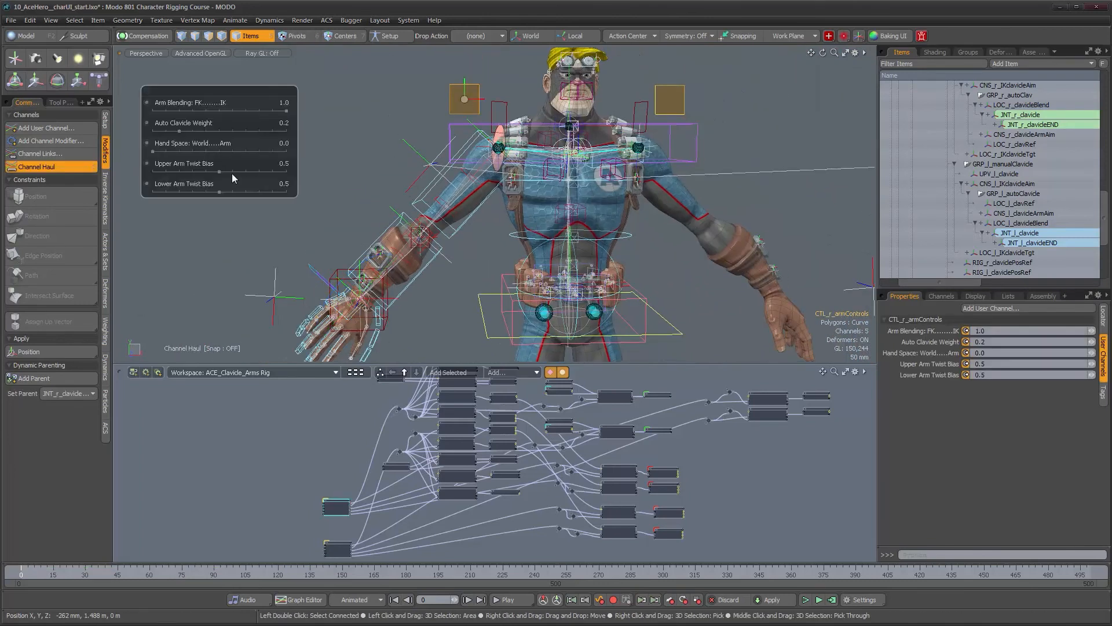
{"action": "scroll", "coordinate": [291, 207], "scroll_direction": "up", "scroll_amount": 3}
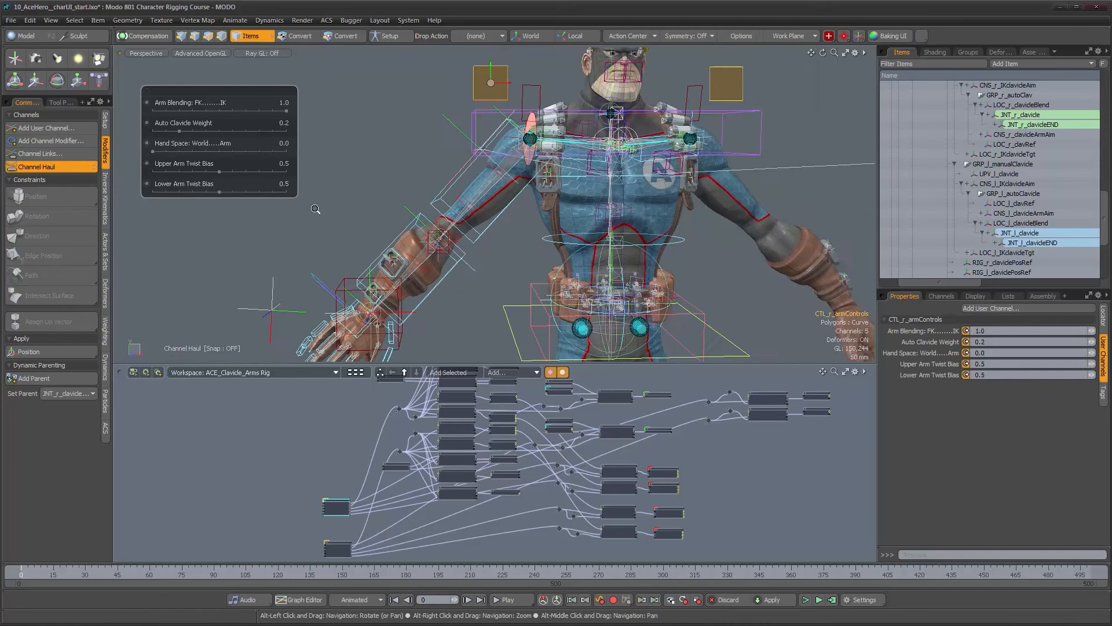
{"action": "left_click_drag", "start_coordinate": [217, 192], "coordinate": [274, 195]}
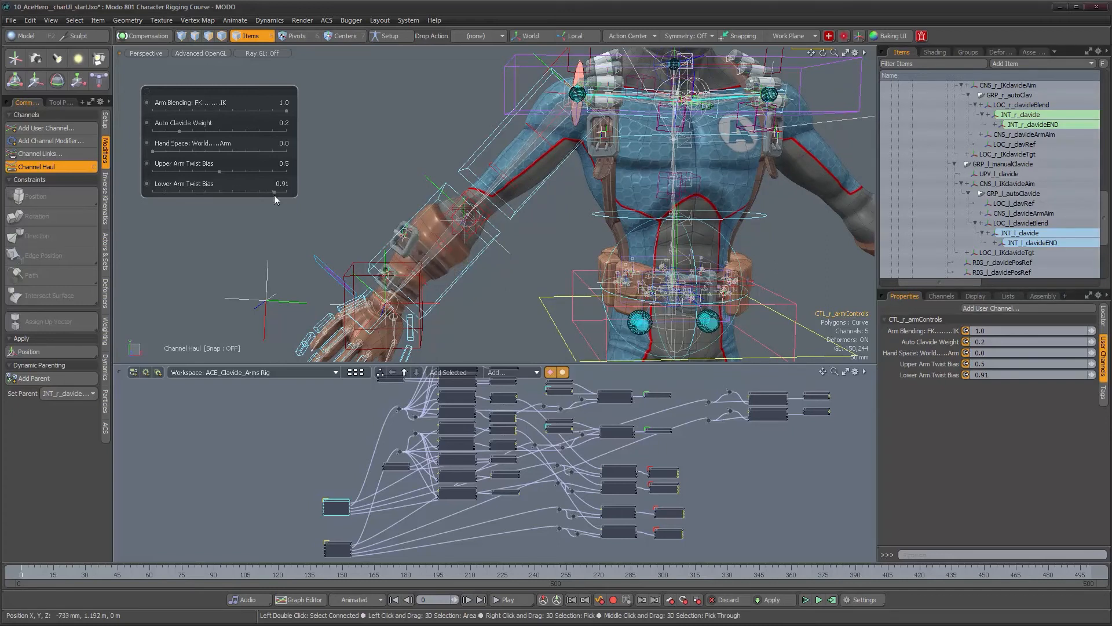
{"action": "double_click", "coordinate": [276, 184]}
{"action": "type", "text": "0.5"}
{"action": "key", "text": "Return"}
{"action": "left_click_drag", "start_coordinate": [462, 203], "coordinate": [343, 207], "text": "alt"}
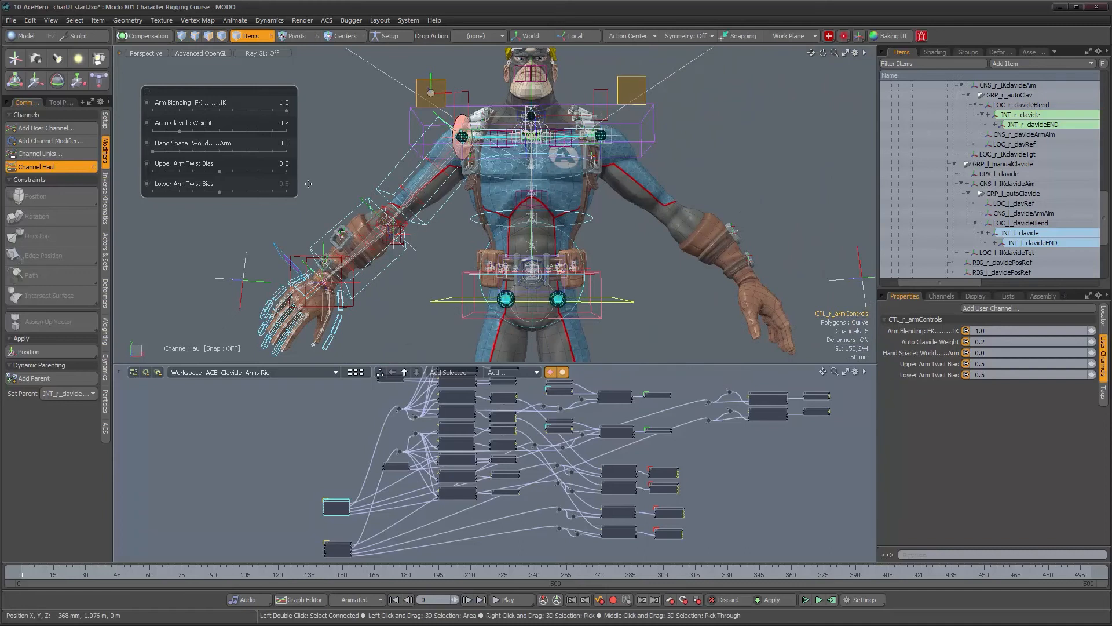
Select CTL_r_hand and reset its rotation.
{"action": "key", "text": "space"}
{"action": "left_click_drag", "start_coordinate": [308, 184], "coordinate": [413, 253], "text": "alt"}
{"action": "left_click_drag", "start_coordinate": [289, 323], "coordinate": [318, 327], "text": "ctrl+alt"}
{"action": "left_click", "coordinate": [320, 326]}
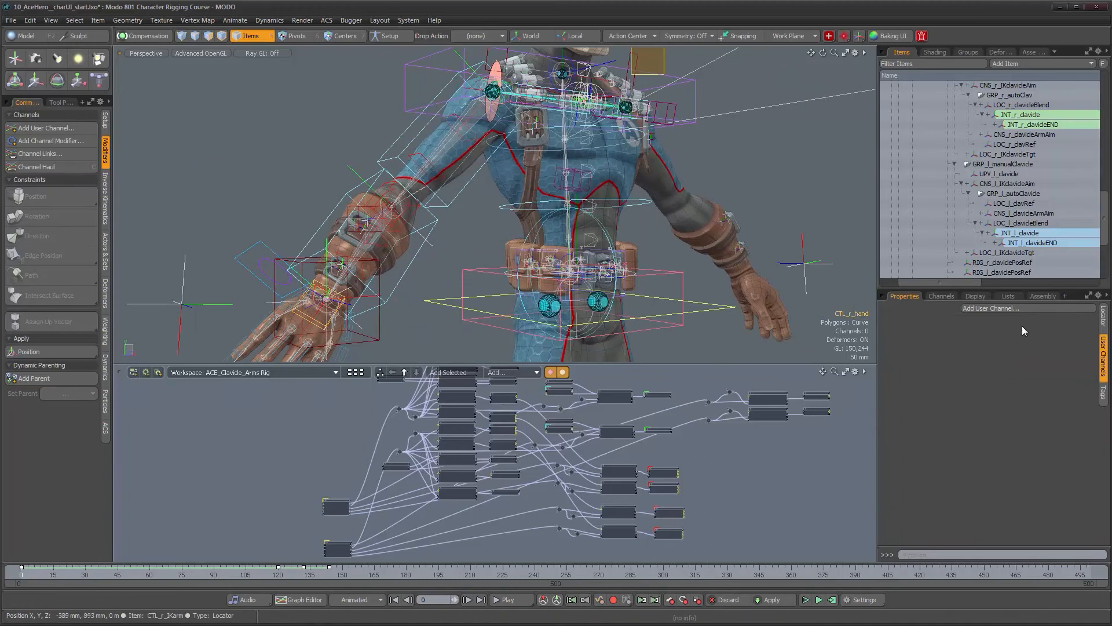
{"action": "left_click", "coordinate": [1022, 423]}
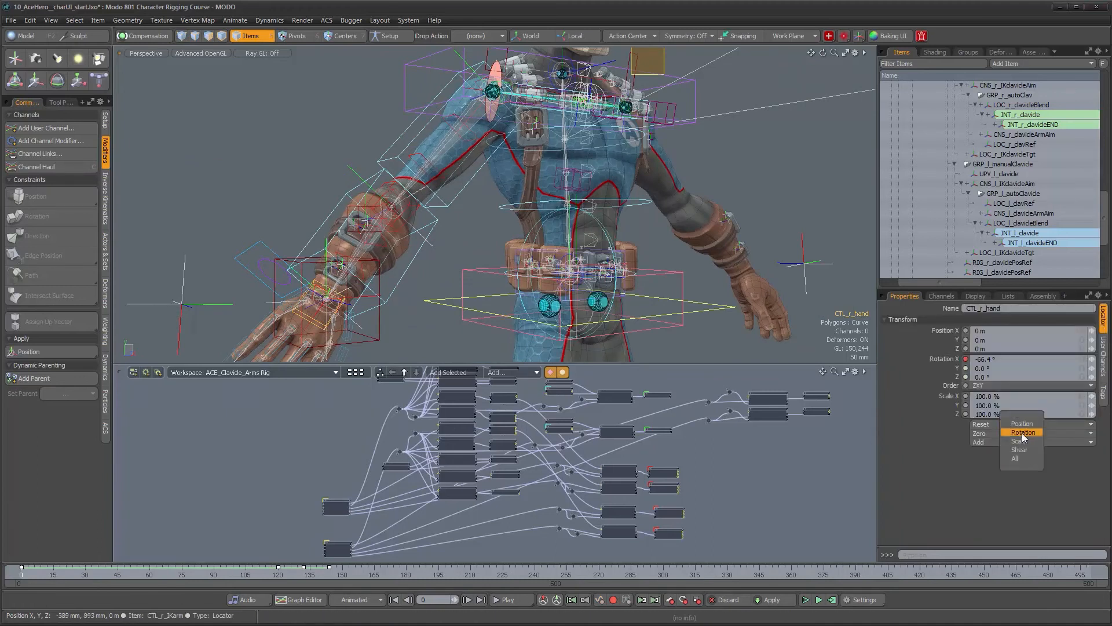
{"action": "left_click", "coordinate": [1023, 433]}
{"action": "left_click_drag", "start_coordinate": [377, 226], "coordinate": [404, 226], "text": "alt"}
{"action": "right_click_drag", "start_coordinate": [403, 227], "coordinate": [348, 223], "text": "alt"}
{"action": "left_click_drag", "start_coordinate": [431, 247], "coordinate": [435, 252], "text": "alt"}
{"action": "right_click_drag", "start_coordinate": [434, 252], "coordinate": [470, 269], "text": "alt"}
{"action": "mouse_move", "coordinate": [470, 269]}
{"action": "left_mouse_down", "text": "alt"}
{"action": "mouse_move", "coordinate": [458, 271]}
{"action": "mouse_move", "coordinate": [468, 258]}
{"action": "left_mouse_up", "text": "alt"}
Add a Divider-type user channel named Advanced Controls to CTL_r_armControls.
{"action": "left_click", "coordinate": [941, 296]}
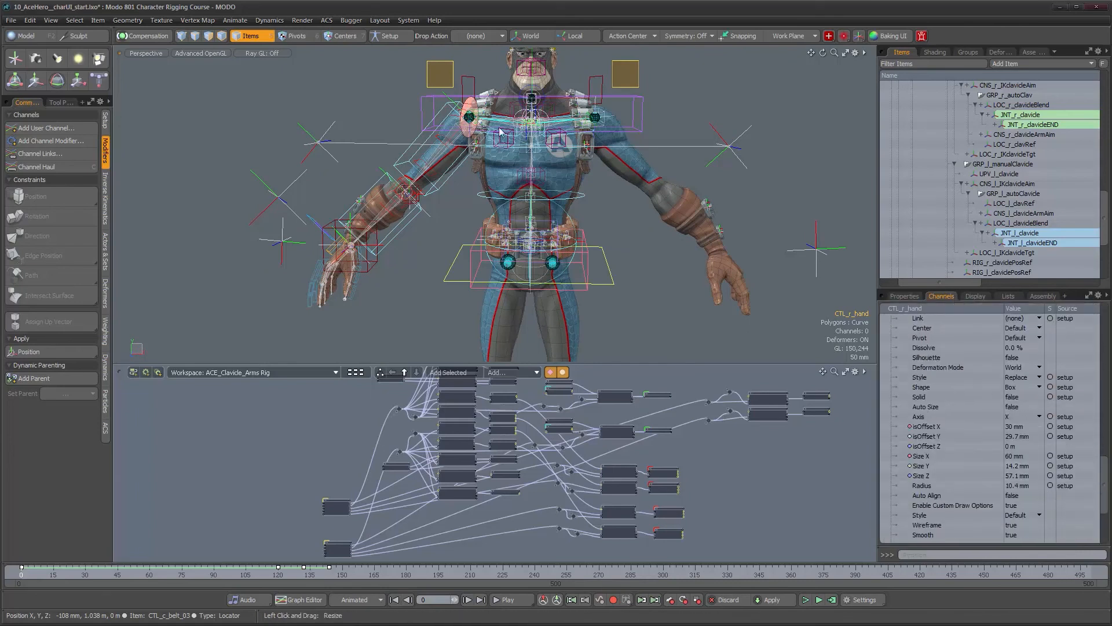
{"action": "left_click", "coordinate": [440, 74]}
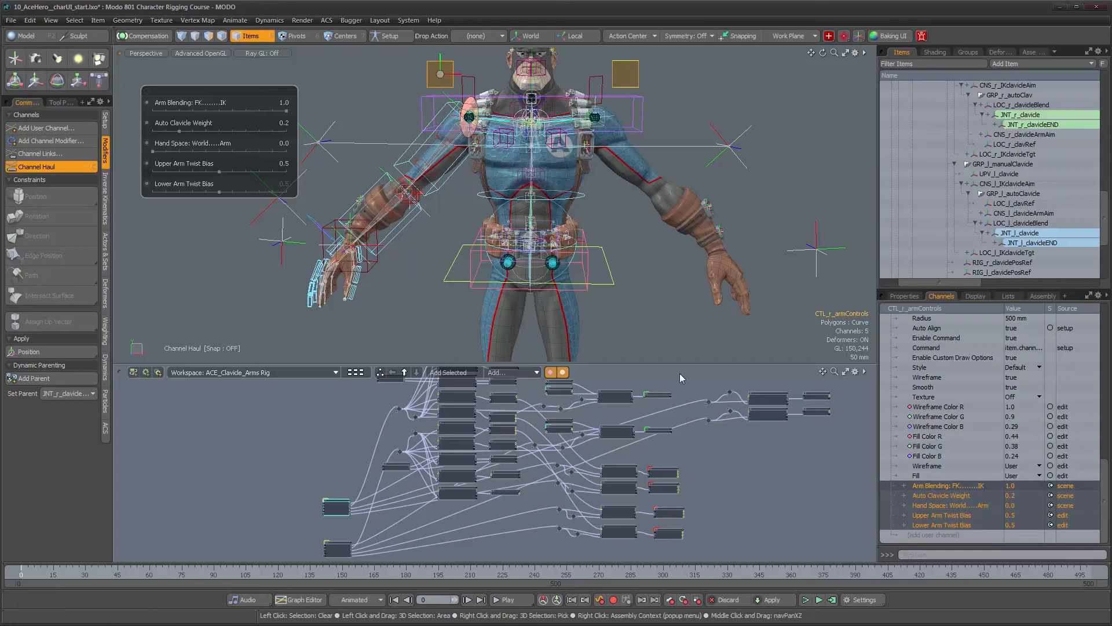
{"action": "double_click", "coordinate": [920, 524]}
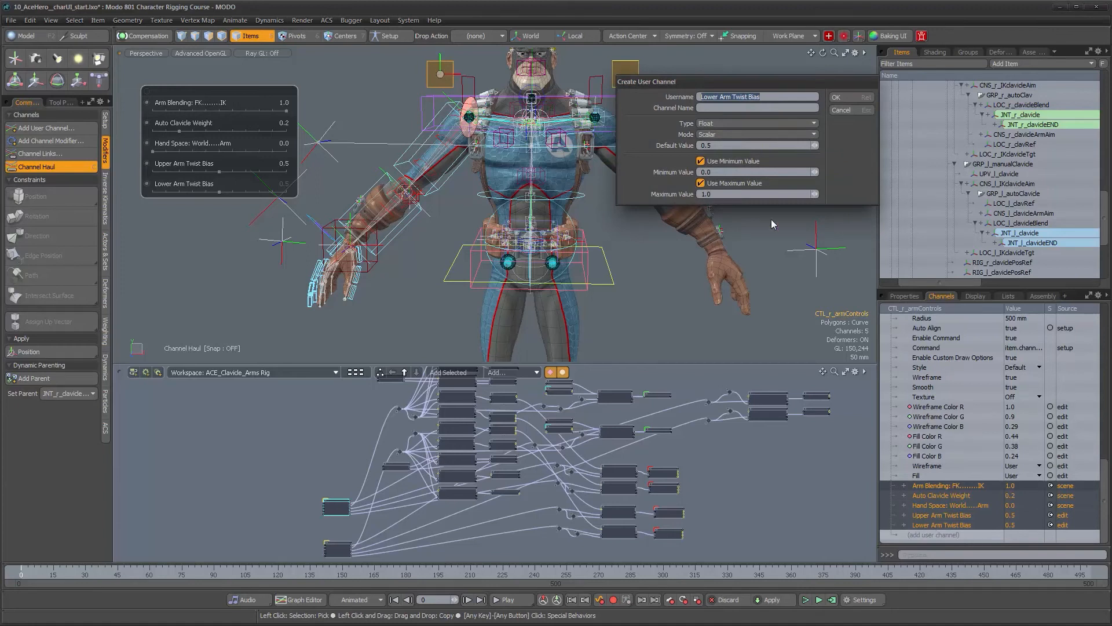
{"action": "type", "text": "Advanced Controls"}
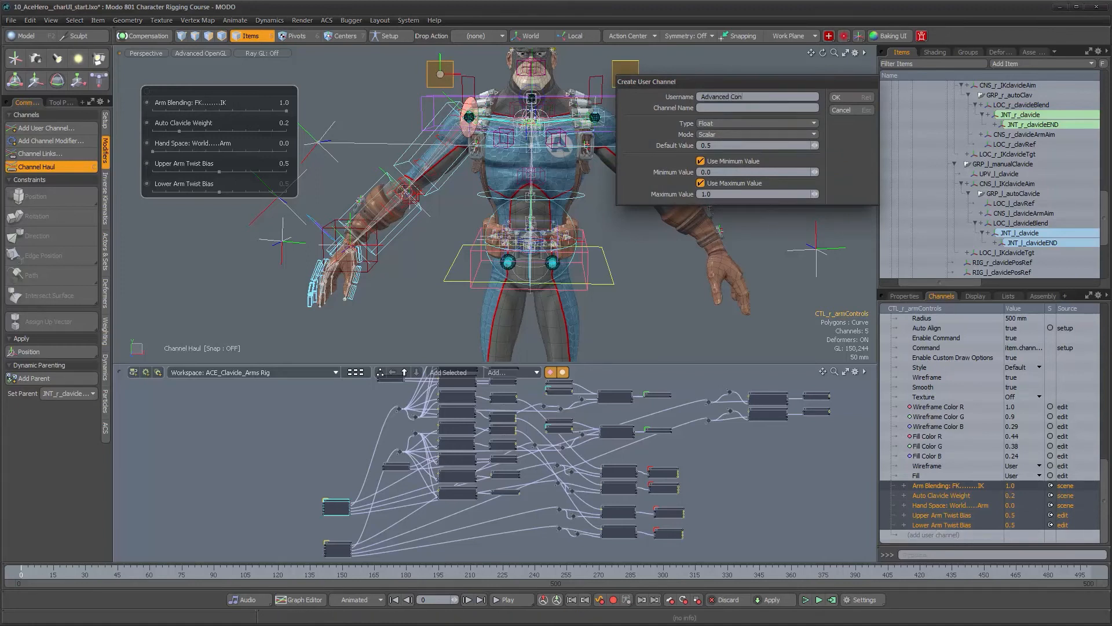
{"action": "left_click", "coordinate": [778, 123]}
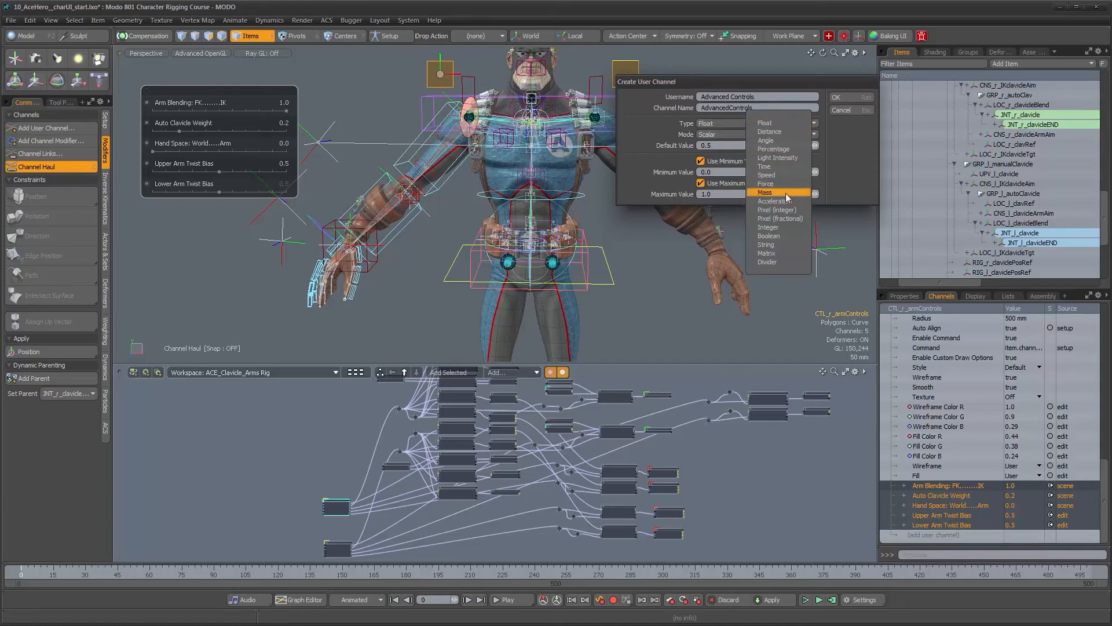
{"action": "left_click", "coordinate": [791, 262]}
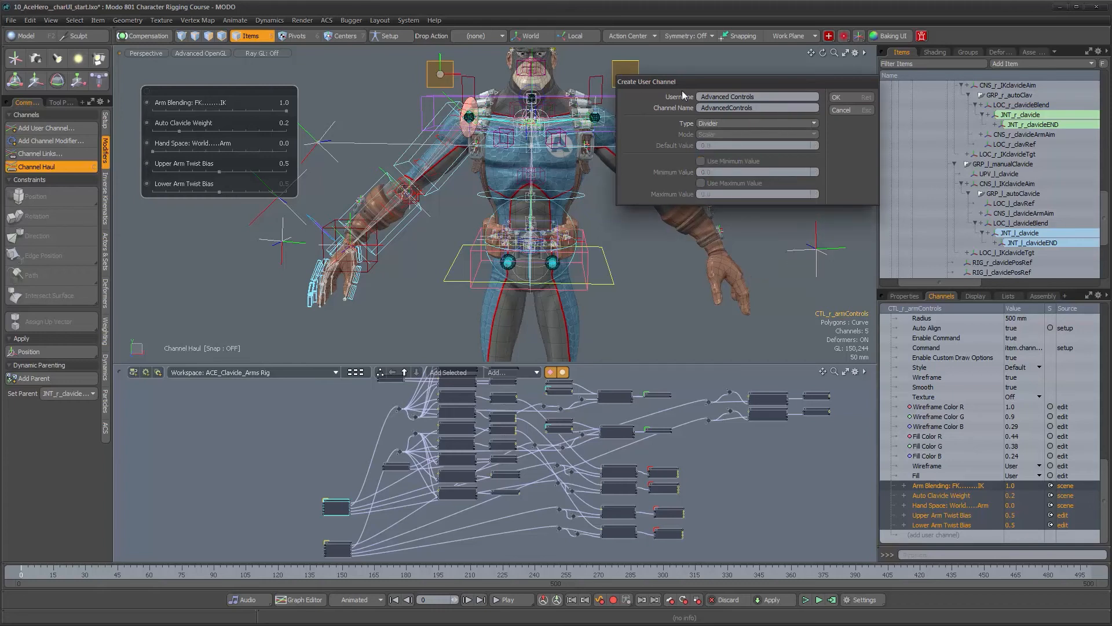
{"action": "left_click", "coordinate": [857, 98]}
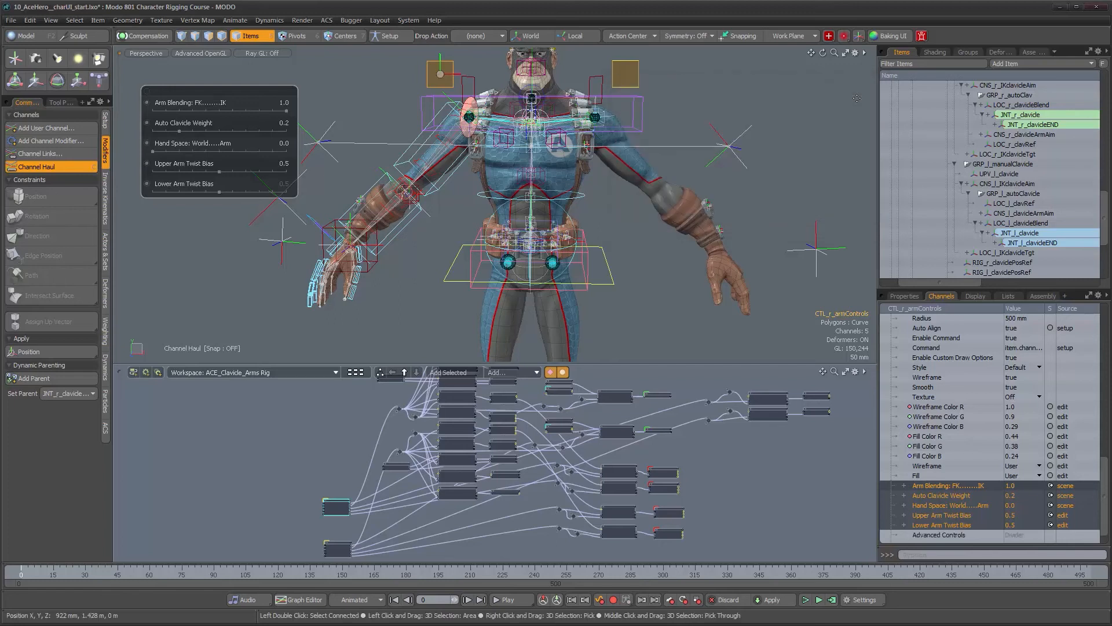
Reorder the user channels of CTL_r_armControls so Advanced Controls follows Hand Space and precedes Auto Clavicle Weight and both twist bias channels.
{"action": "left_click", "coordinate": [934, 535]}
{"action": "left_click_drag", "start_coordinate": [934, 535], "coordinate": [930, 486]}
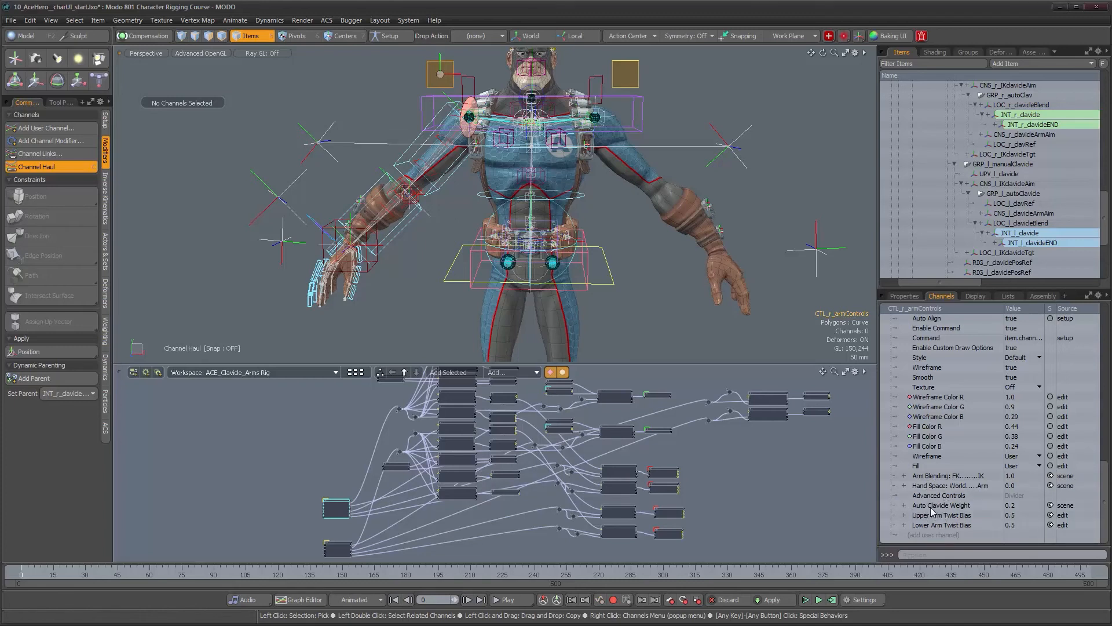
{"action": "left_click", "coordinate": [905, 296]}
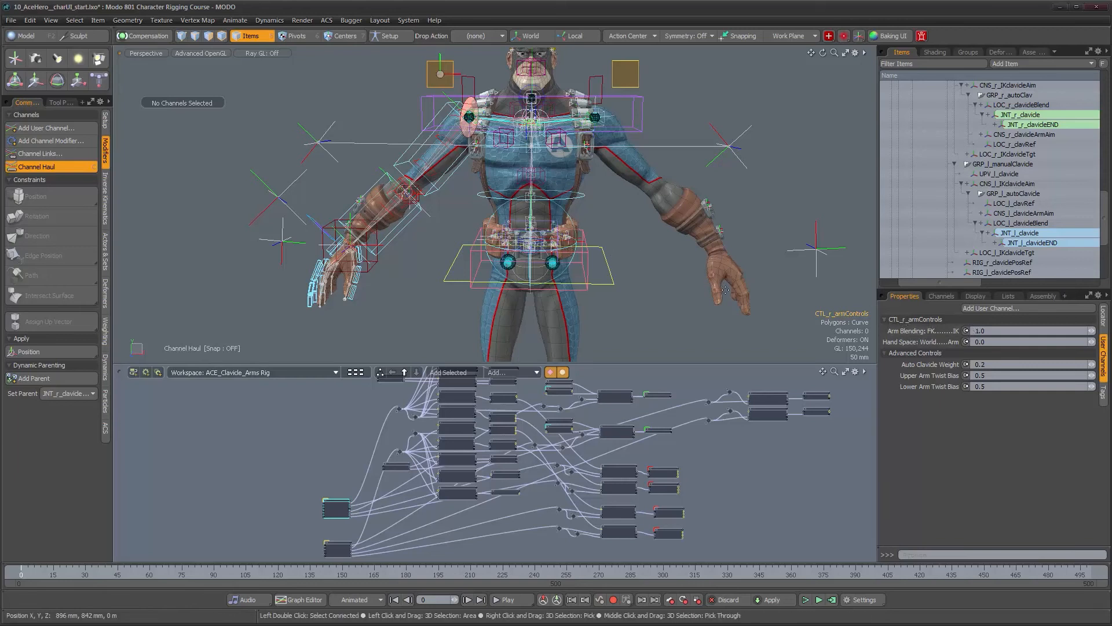
{"action": "left_click_drag", "start_coordinate": [595, 197], "coordinate": [593, 217], "text": "alt"}
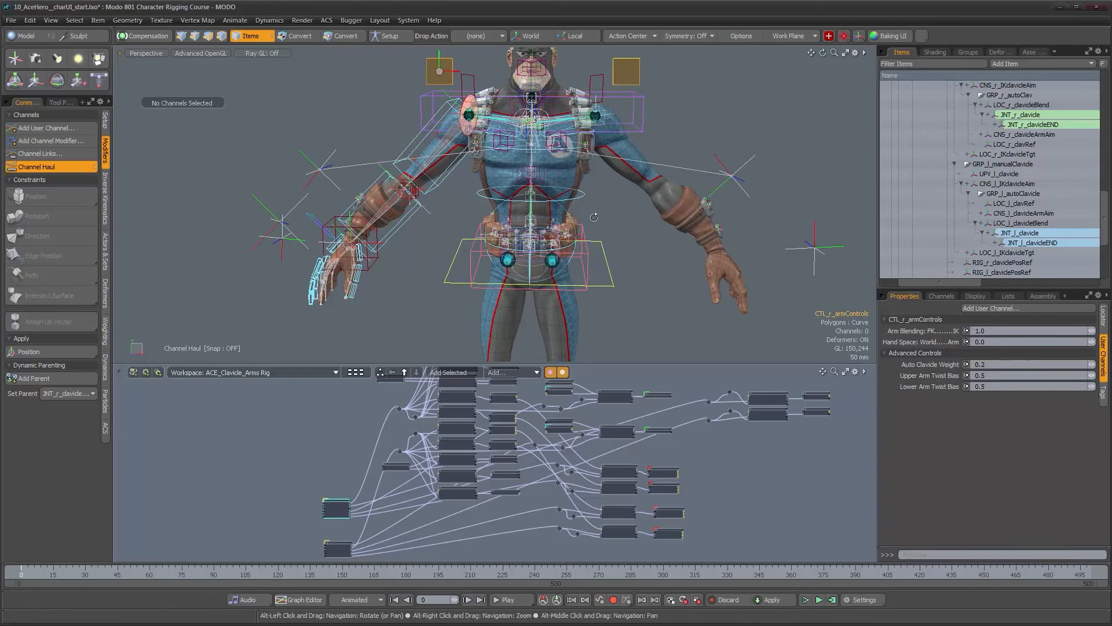
Add a Divider-type user channel named Advanced Controls to CTL_l_armControls.
{"action": "left_click", "coordinate": [633, 77]}
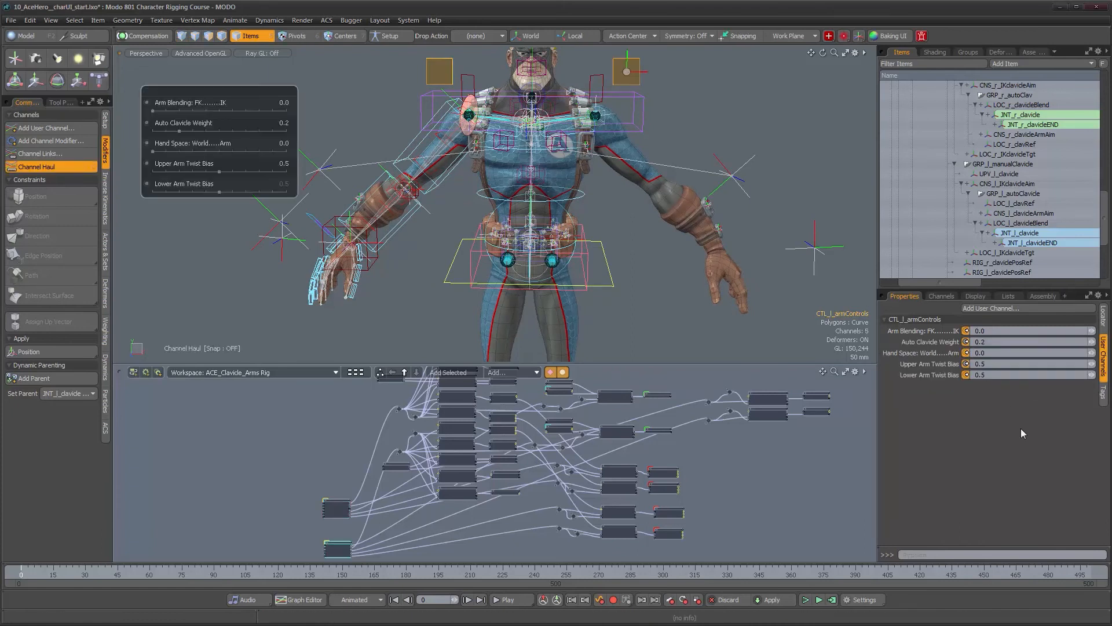
{"action": "left_click", "coordinate": [948, 299]}
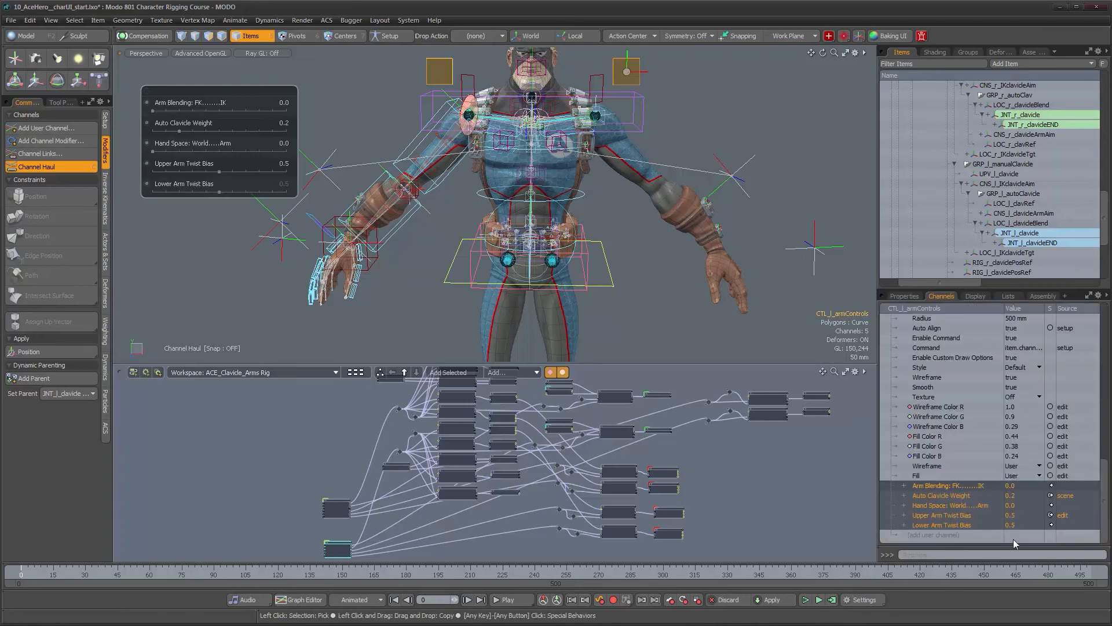
{"action": "double_click", "coordinate": [929, 536]}
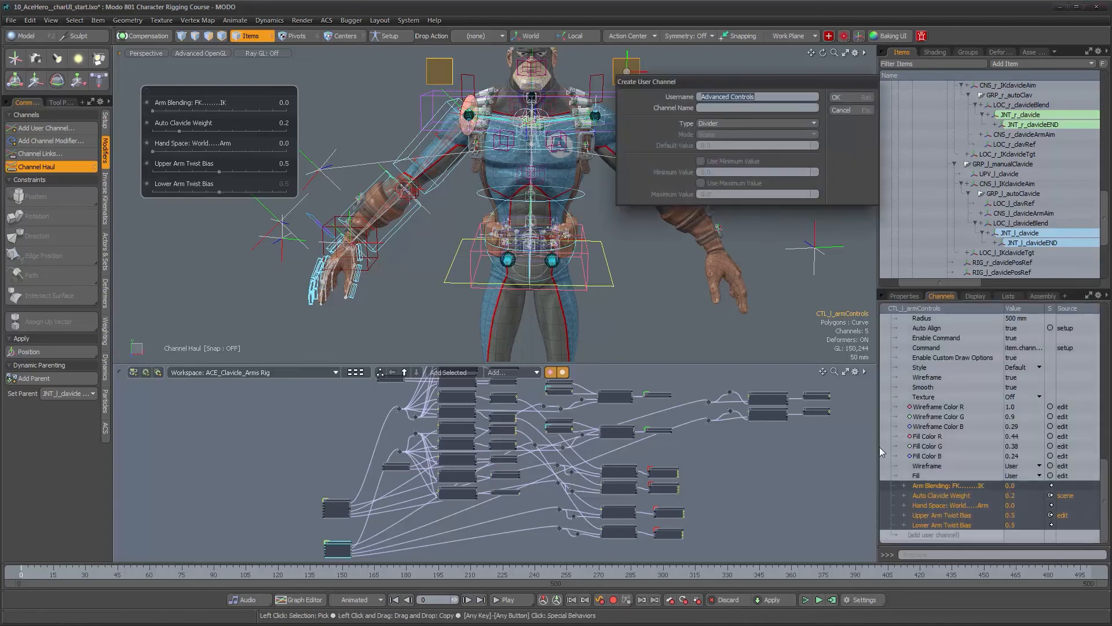
{"action": "left_click", "coordinate": [779, 97]}
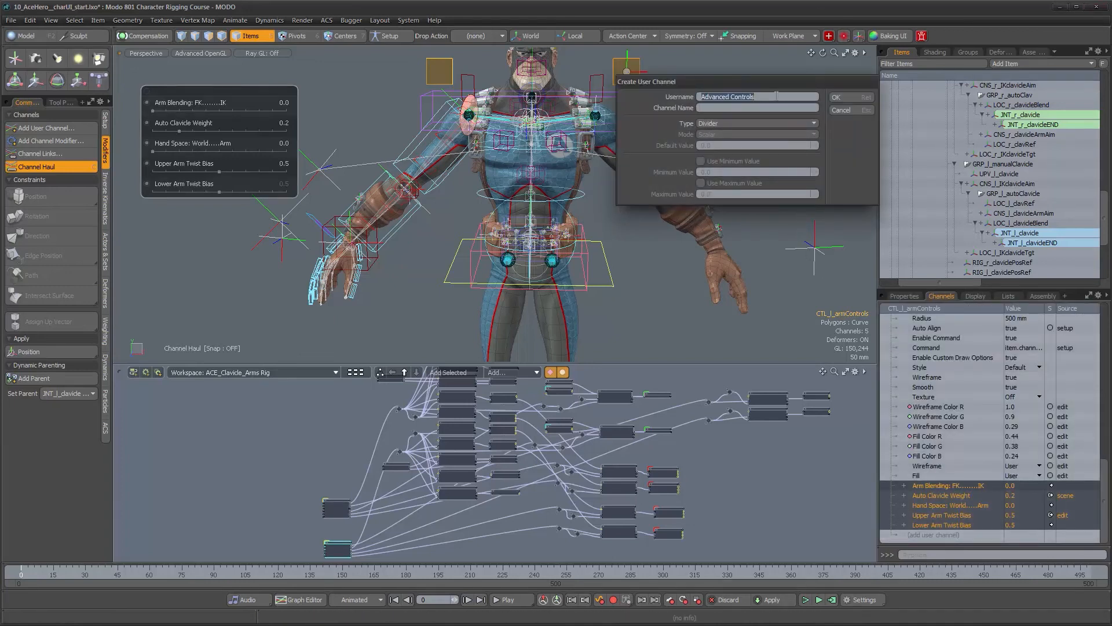
{"action": "type", "text": "1"}
{"action": "key", "text": "Tab"}
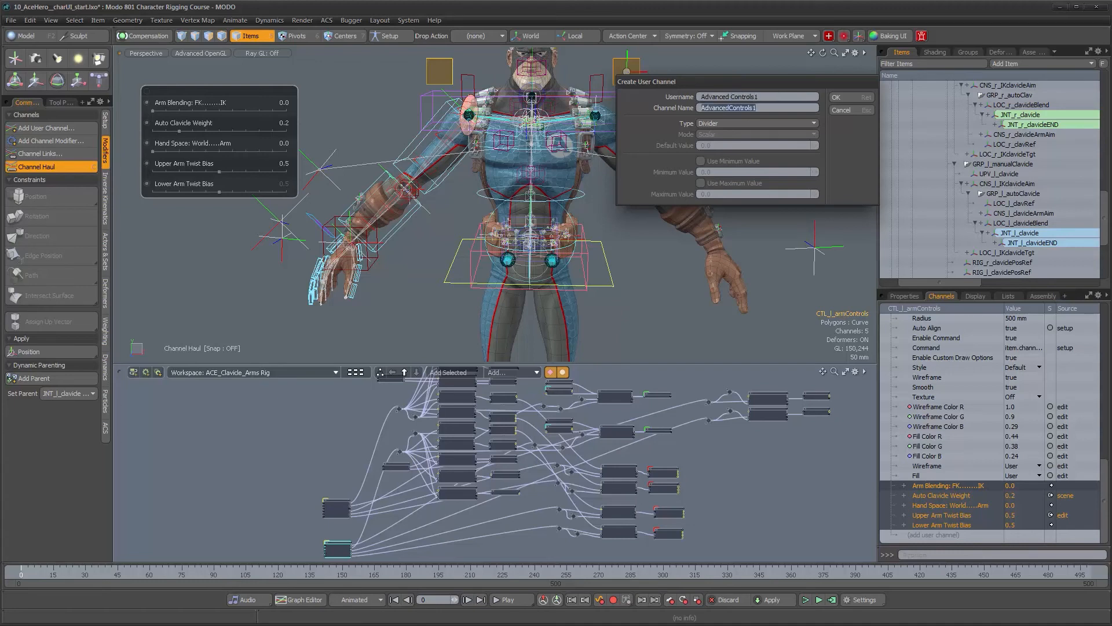
{"action": "left_click", "coordinate": [782, 96]}
{"action": "key", "text": "BackSpace"}
{"action": "key", "text": "Tab"}
{"action": "left_click", "coordinate": [837, 97]}
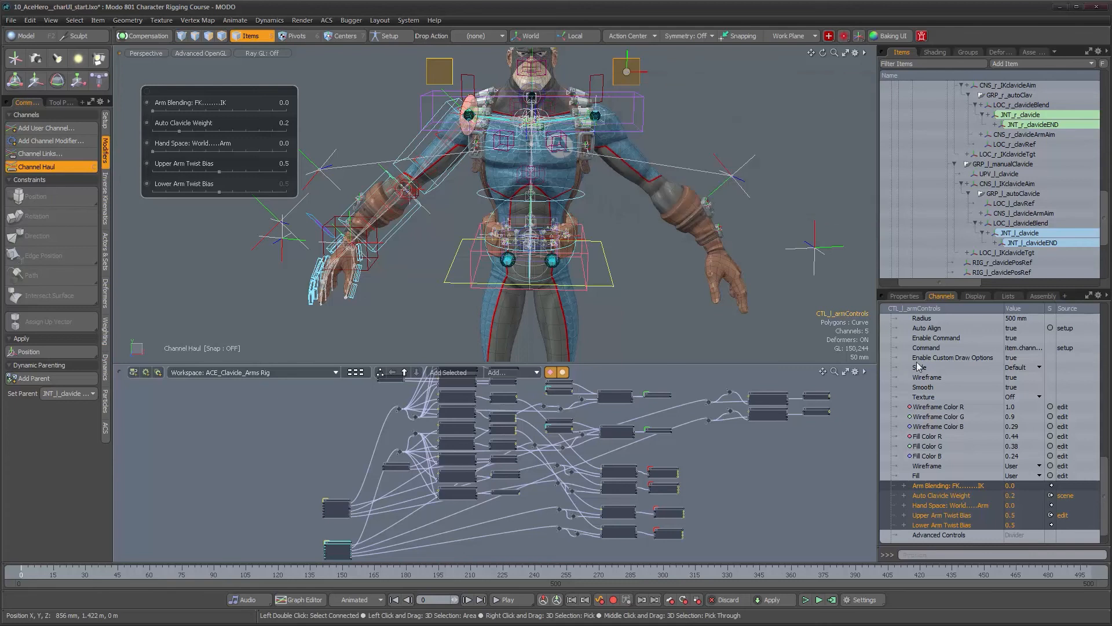
Reorder the user channels of CTL_l_armControls so Advanced Controls follows Hand Space and precedes Auto Clavicle Weight and both twist bias channels.
{"action": "left_click", "coordinate": [941, 524]}
{"action": "left_click_drag", "start_coordinate": [942, 524], "coordinate": [933, 489]}
{"action": "left_click", "coordinate": [939, 505]}
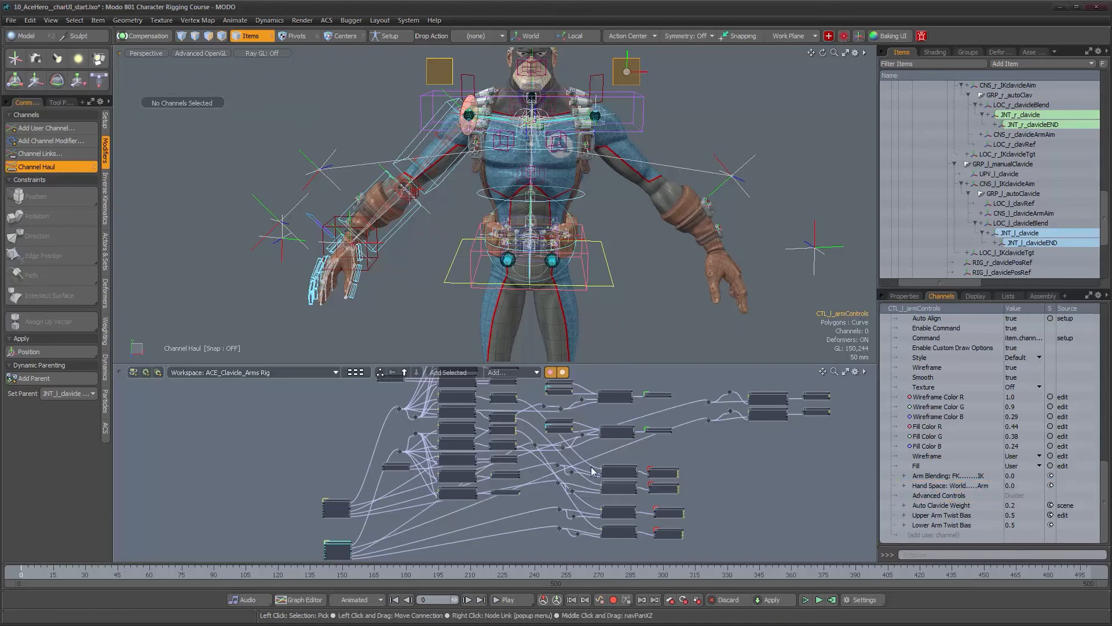
{"action": "left_click", "coordinate": [912, 298]}
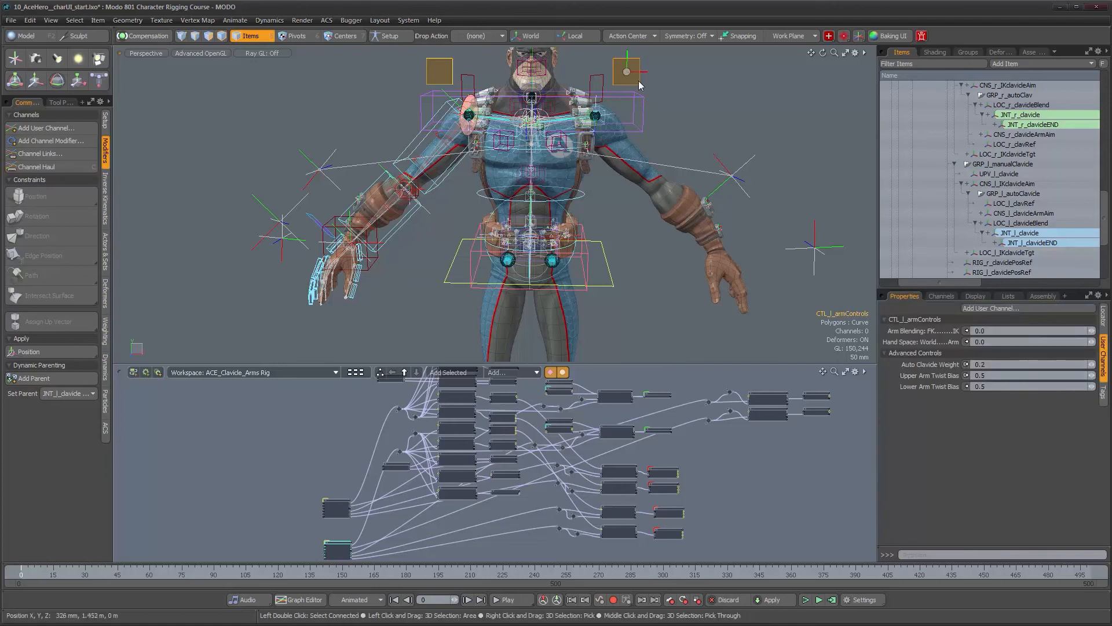
Reselect CTL_l_armControls and check the order of its user channels in the Channel Haul display.
{"action": "left_click", "coordinate": [655, 167]}
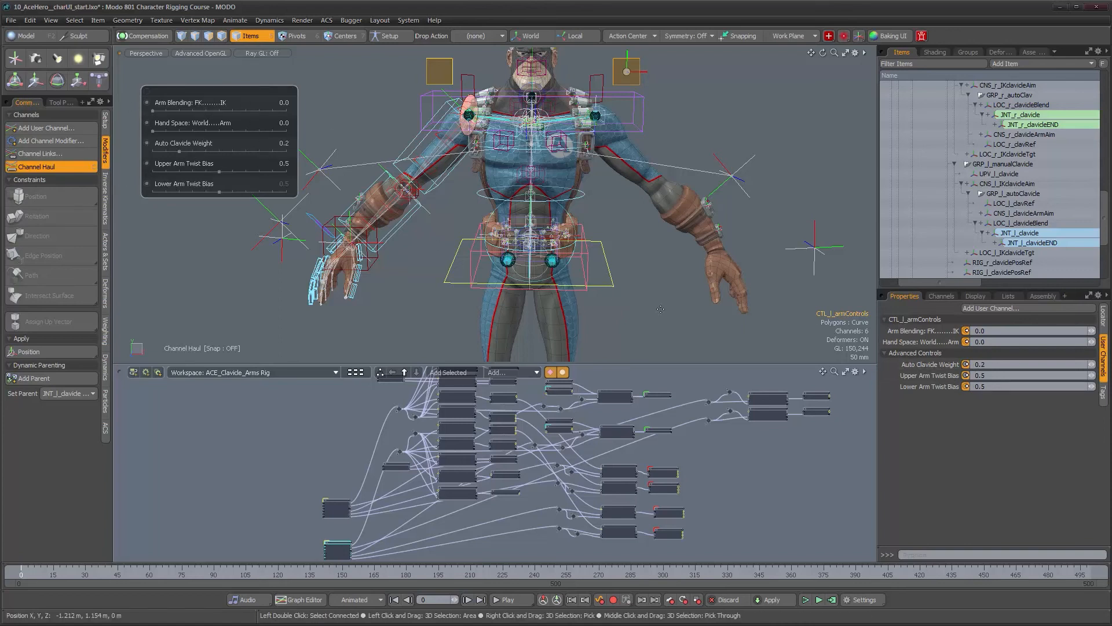
{"action": "left_click_drag", "start_coordinate": [655, 309], "coordinate": [598, 302], "text": "alt"}
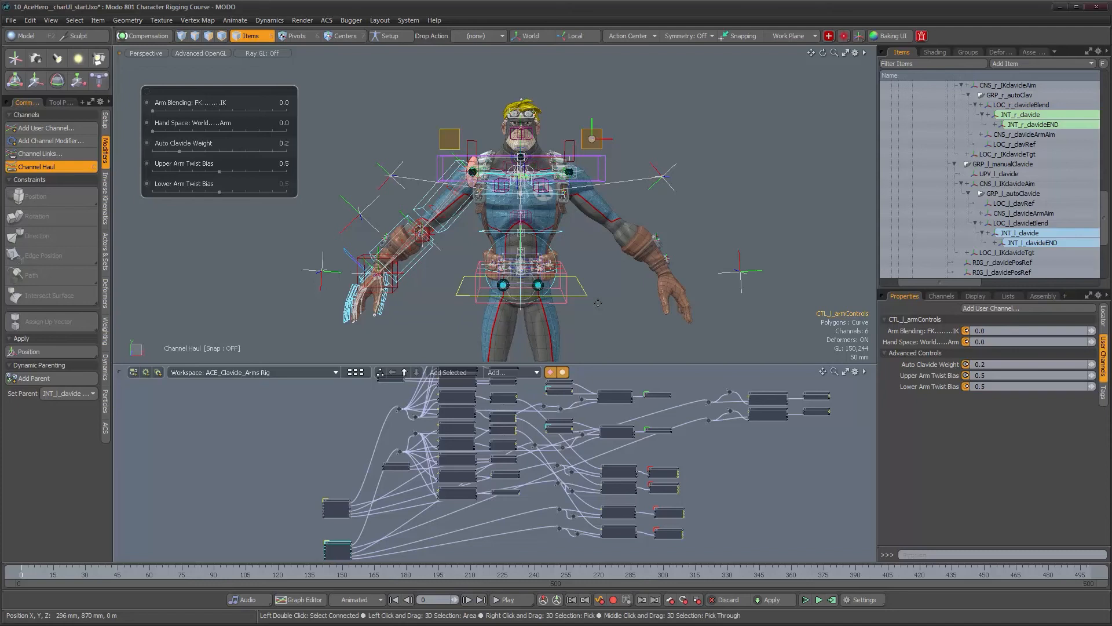
{"action": "mouse_move", "coordinate": [569, 305]}
{"action": "left_mouse_down", "text": "alt"}
{"action": "mouse_move", "coordinate": [609, 309]}
{"action": "mouse_move", "coordinate": [555, 315]}
{"action": "left_mouse_up", "text": "alt"}
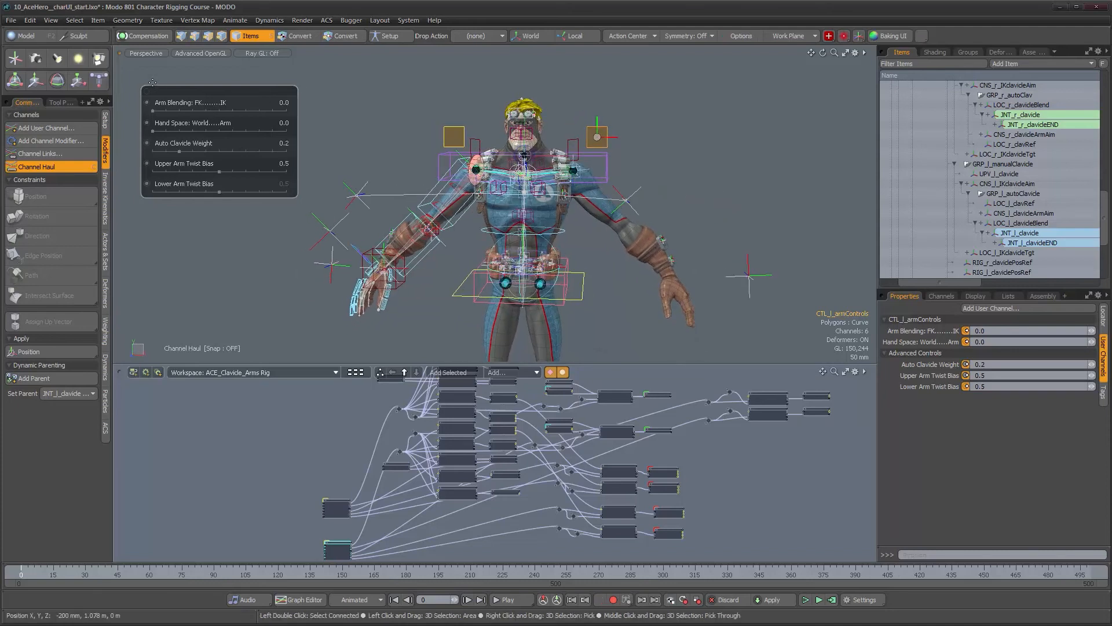
{"action": "left_click_drag", "start_coordinate": [303, 263], "coordinate": [321, 269], "text": "alt"}
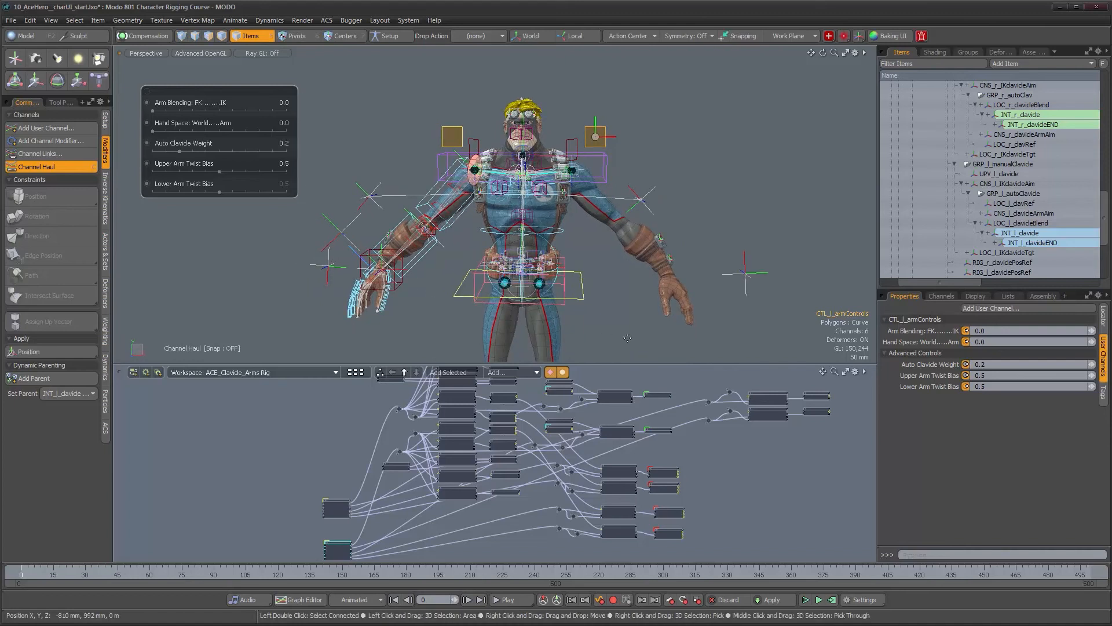
{"action": "left_click_drag", "start_coordinate": [596, 318], "coordinate": [601, 330], "text": "alt"}
{"action": "right_click_drag", "start_coordinate": [601, 331], "coordinate": [591, 307], "text": "alt"}
{"action": "middle_click_drag", "start_coordinate": [591, 307], "coordinate": [586, 261], "text": "alt"}
{"action": "right_click_drag", "start_coordinate": [586, 261], "coordinate": [555, 262], "text": "alt"}
{"action": "middle_click_drag", "start_coordinate": [571, 275], "coordinate": [556, 261], "text": "alt"}
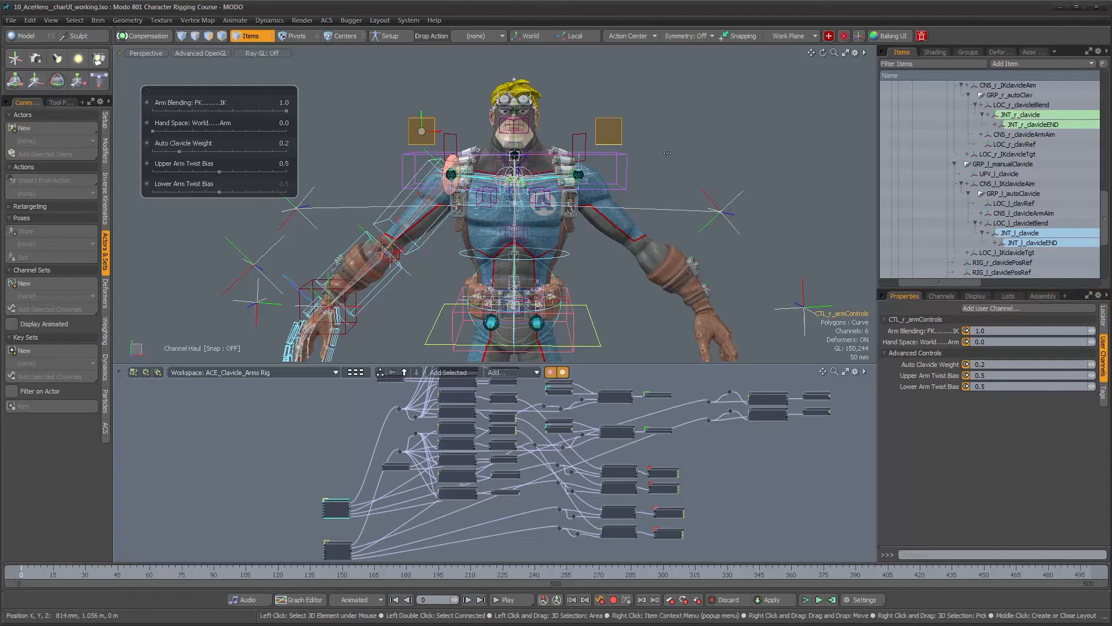
Create a channel set named Arm_r_globalControls from the CTL_r_armControls channels and move its slider display beside the character.
{"action": "left_click_drag", "start_coordinate": [579, 214], "coordinate": [553, 238], "text": "alt"}
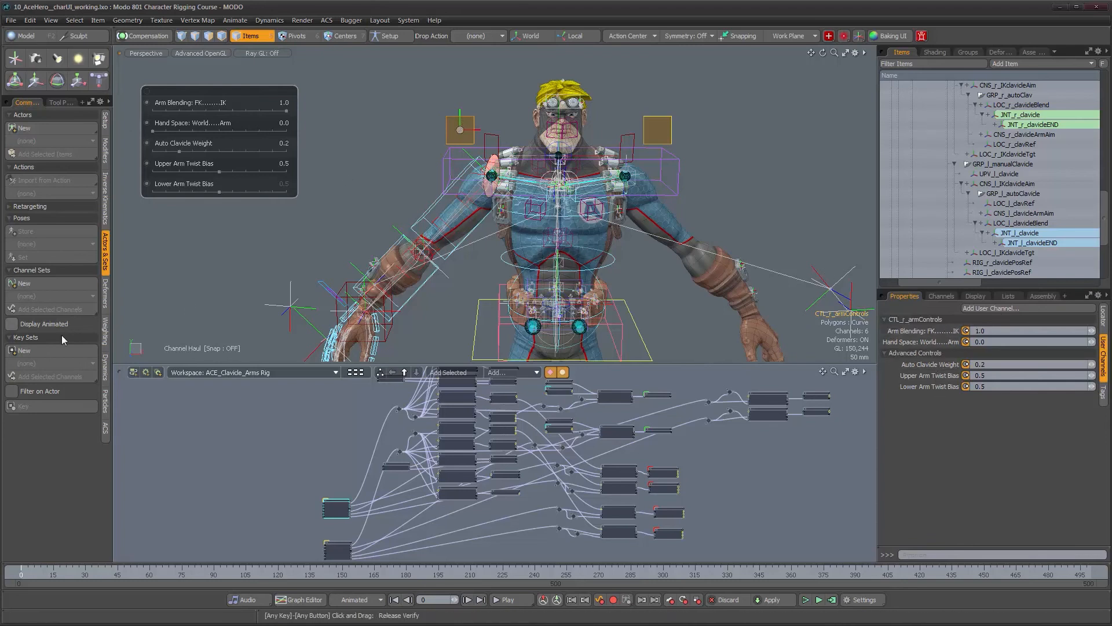
{"action": "left_click", "coordinate": [27, 284]}
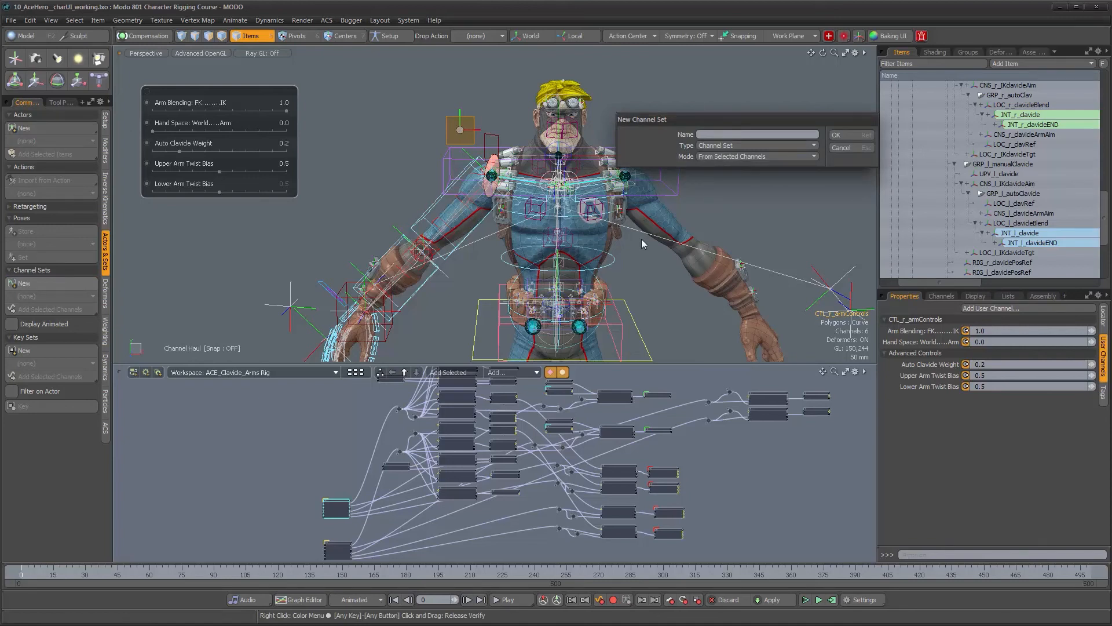
{"action": "type", "text": "Arm_r_globalControls"}
{"action": "left_click", "coordinate": [840, 135]}
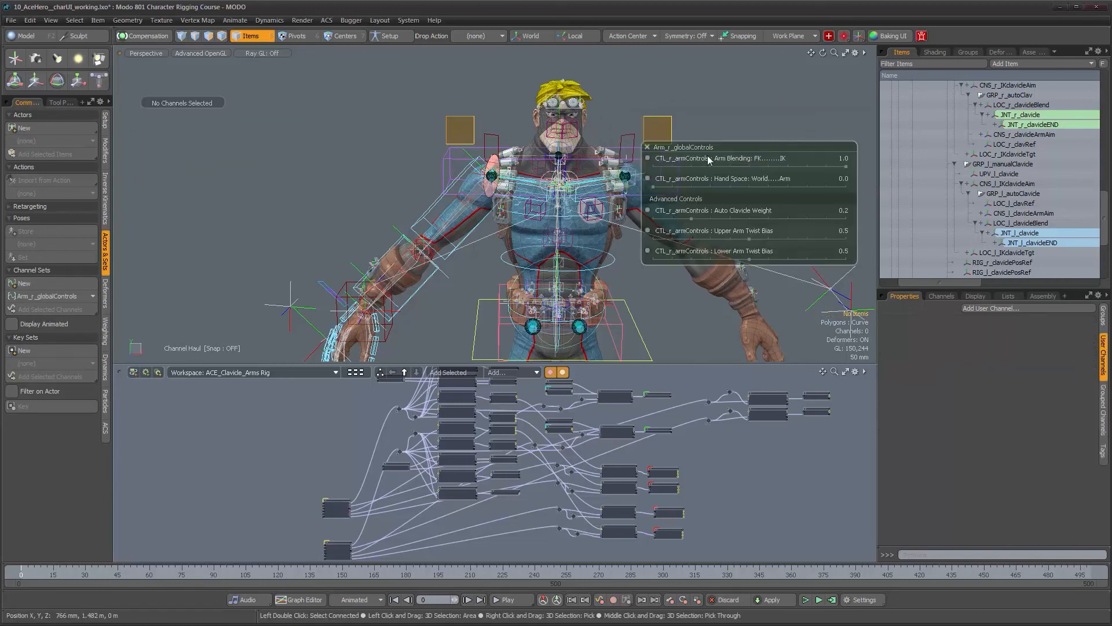
{"action": "left_click_drag", "start_coordinate": [731, 148], "coordinate": [225, 121]}
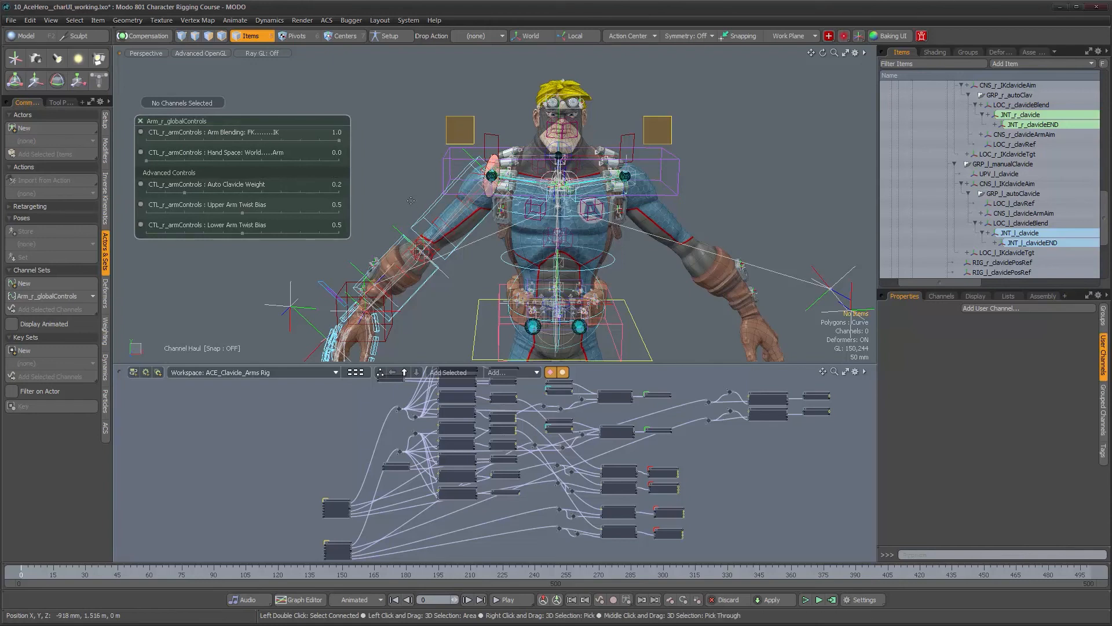
{"action": "mouse_move", "coordinate": [427, 227]}
{"action": "left_mouse_down", "text": "alt"}
{"action": "mouse_move", "coordinate": [442, 212]}
{"action": "mouse_move", "coordinate": [434, 220]}
{"action": "left_mouse_up", "text": "alt"}
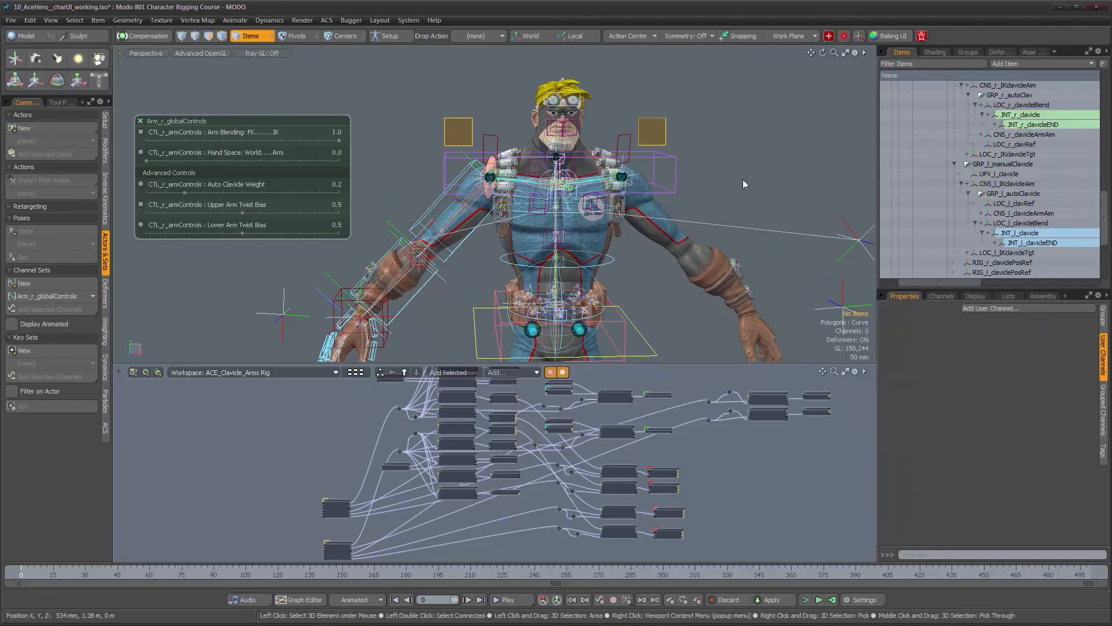
Deselect the Arm_r_globalControls group, select CTL_r_armControls and separate its Channel Haul sliders from the channel set display.
{"action": "left_click", "coordinate": [967, 52]}
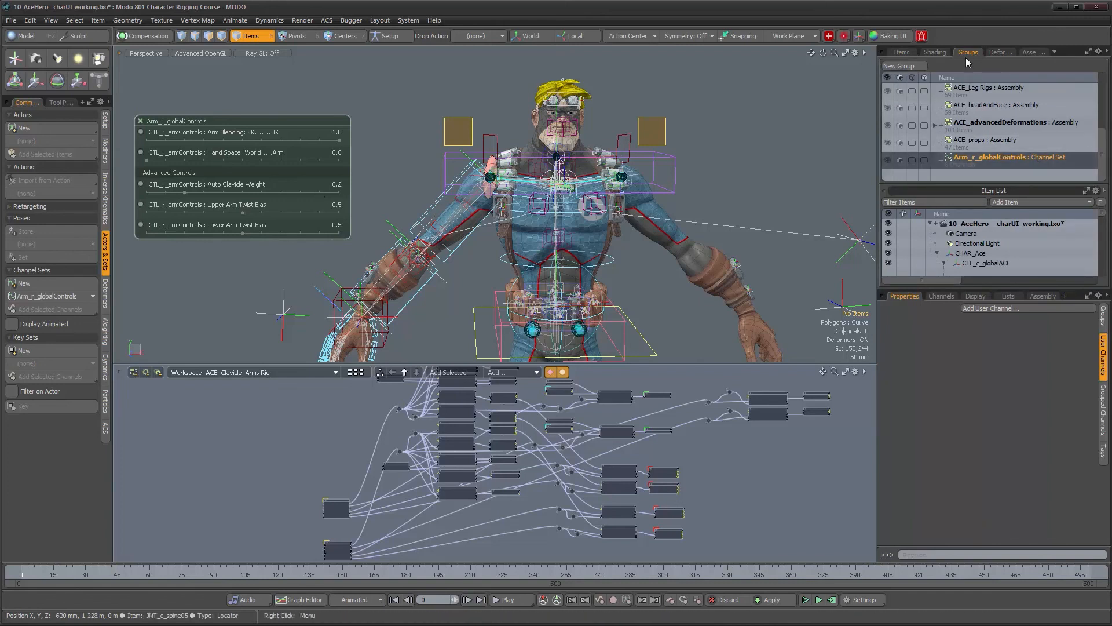
{"action": "left_click", "coordinate": [1009, 161]}
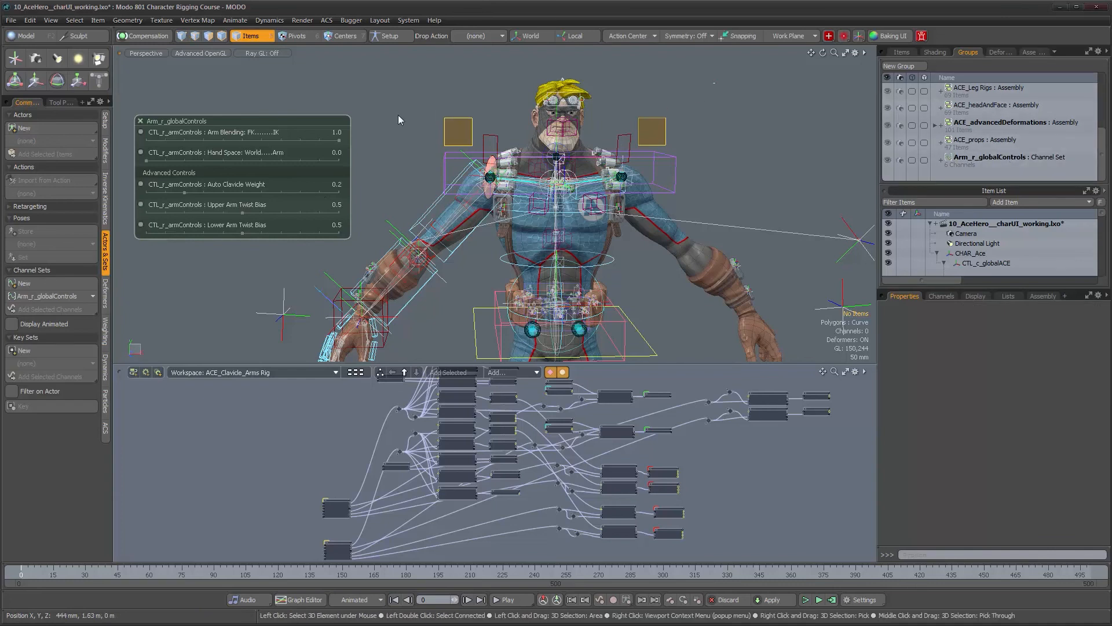
{"action": "left_click", "coordinate": [451, 131]}
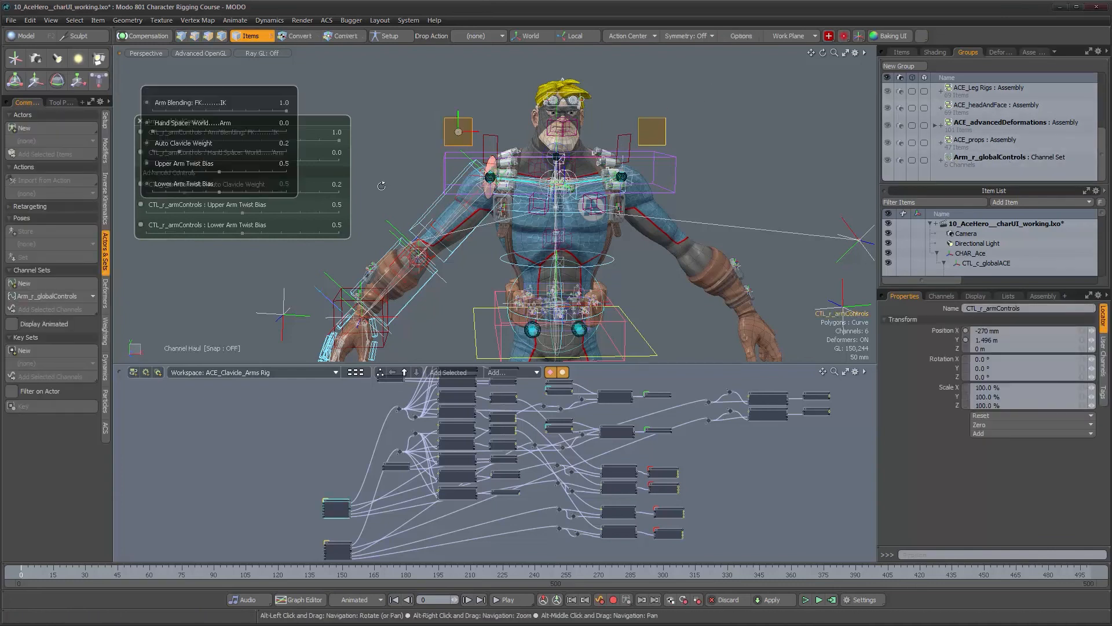
{"action": "left_click_drag", "start_coordinate": [383, 180], "coordinate": [371, 173], "text": "alt"}
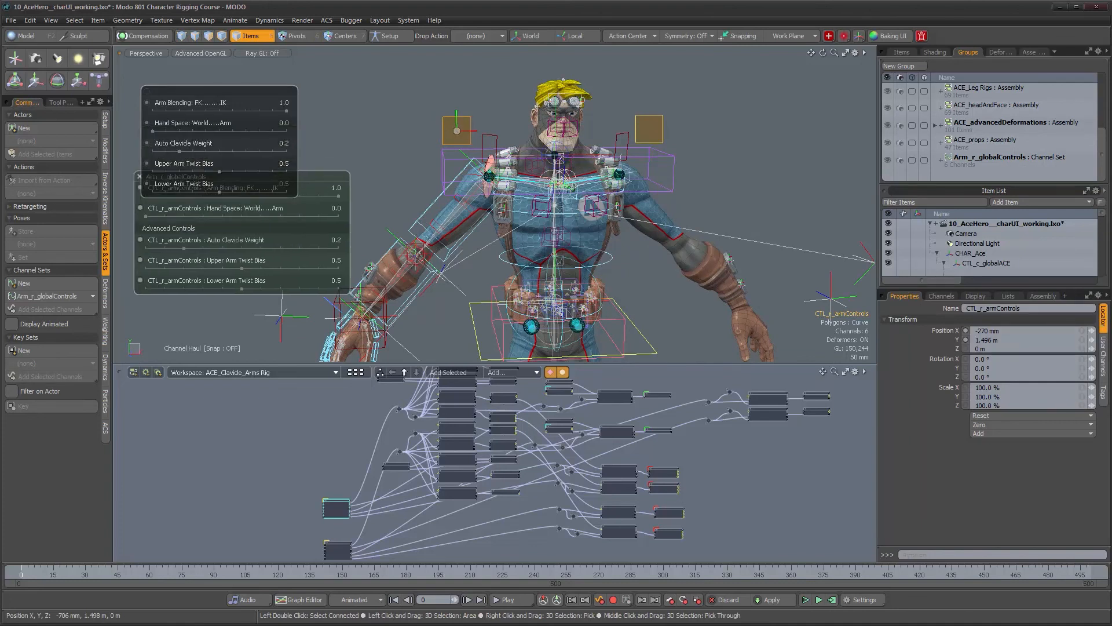
{"action": "left_click_drag", "start_coordinate": [237, 95], "coordinate": [240, 85]}
{"action": "key", "text": "q"}
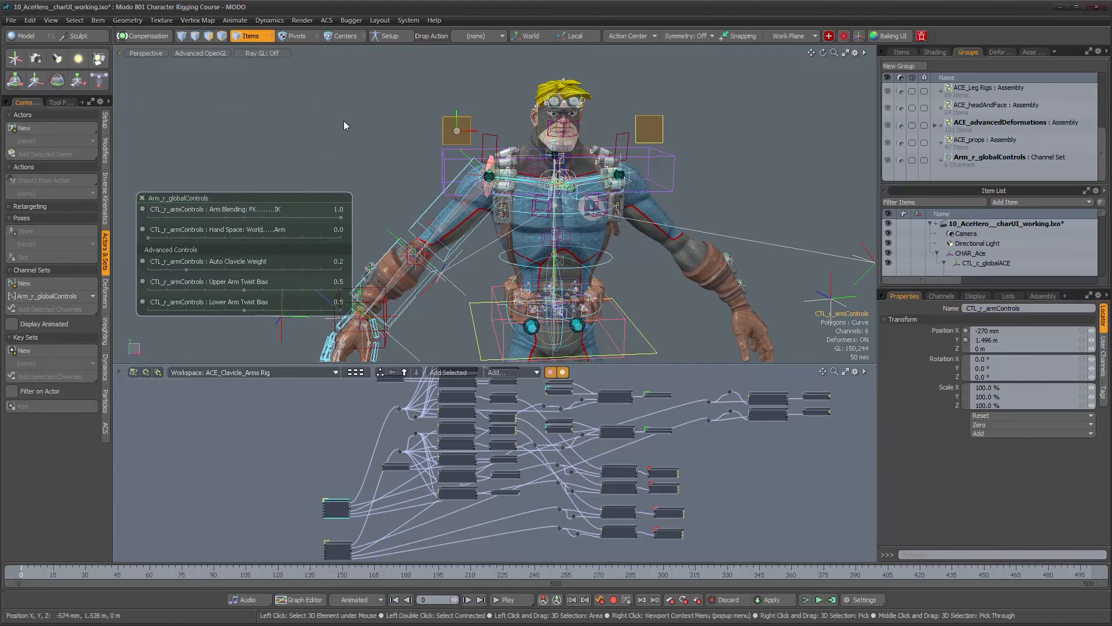
Close the Arm_r_globalControls display, bring it back by selecting the channel set in the groups list, and close it again.
{"action": "left_click", "coordinate": [338, 183]}
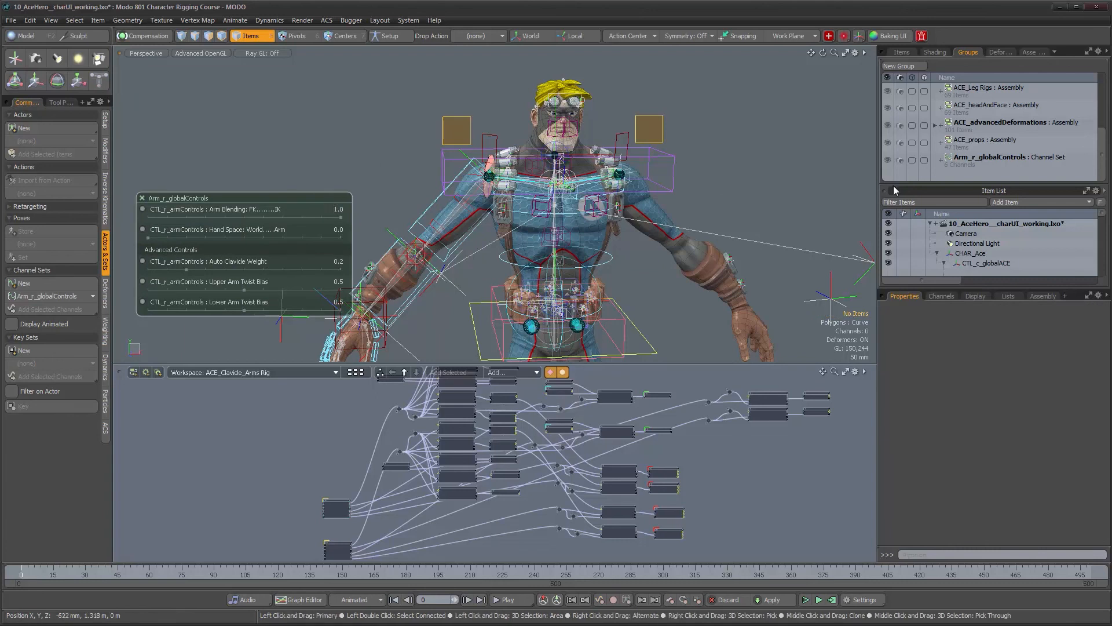
{"action": "left_click", "coordinate": [143, 198]}
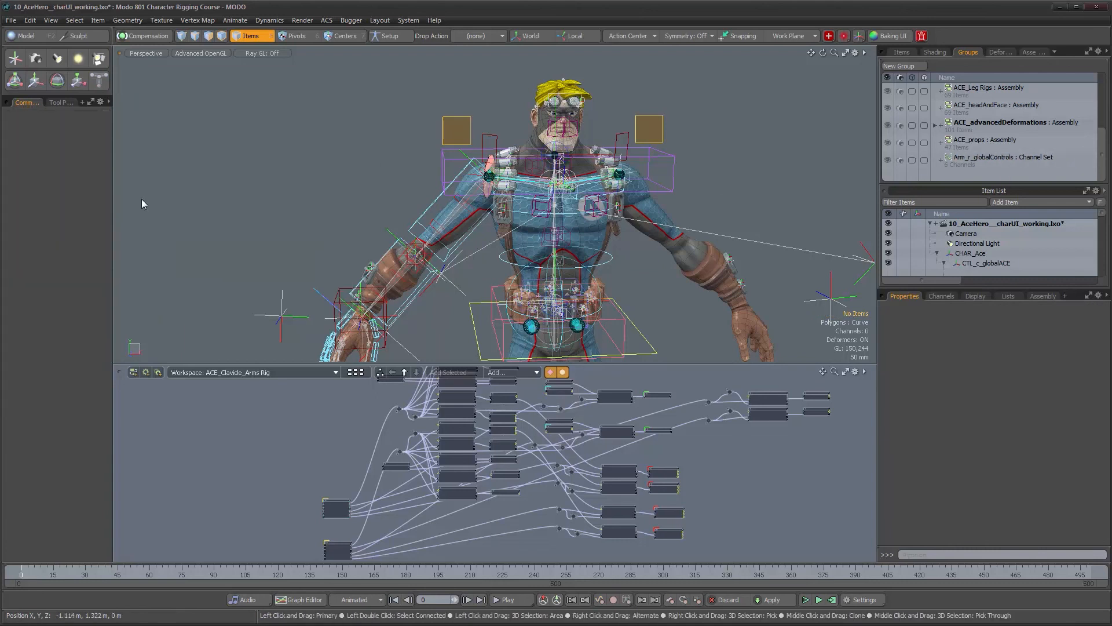
{"action": "left_click", "coordinate": [977, 160]}
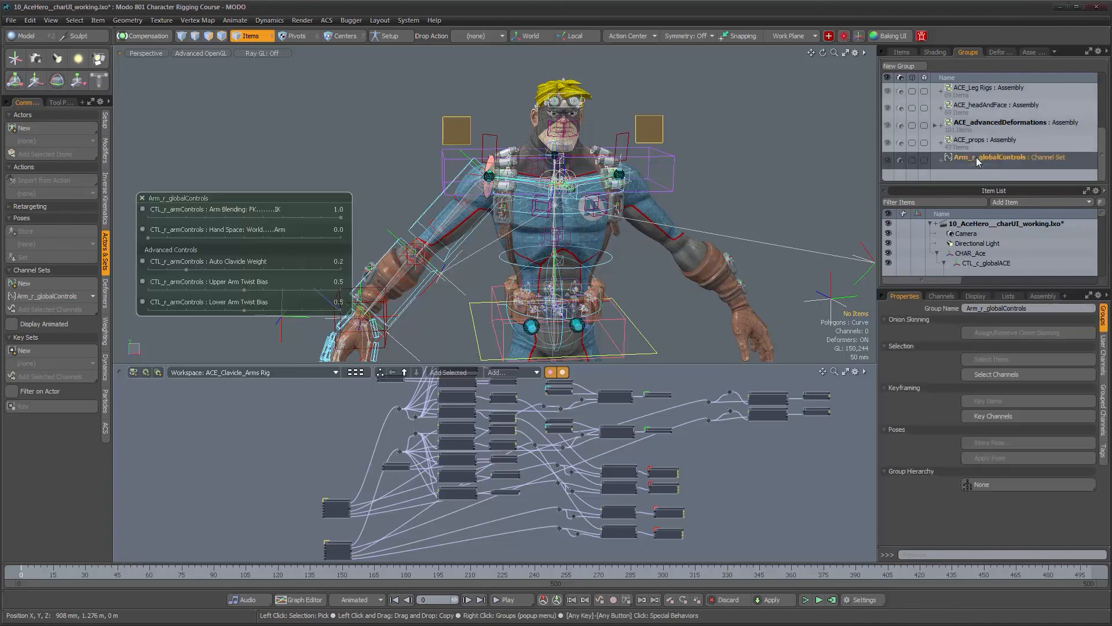
{"action": "left_click", "coordinate": [142, 198]}
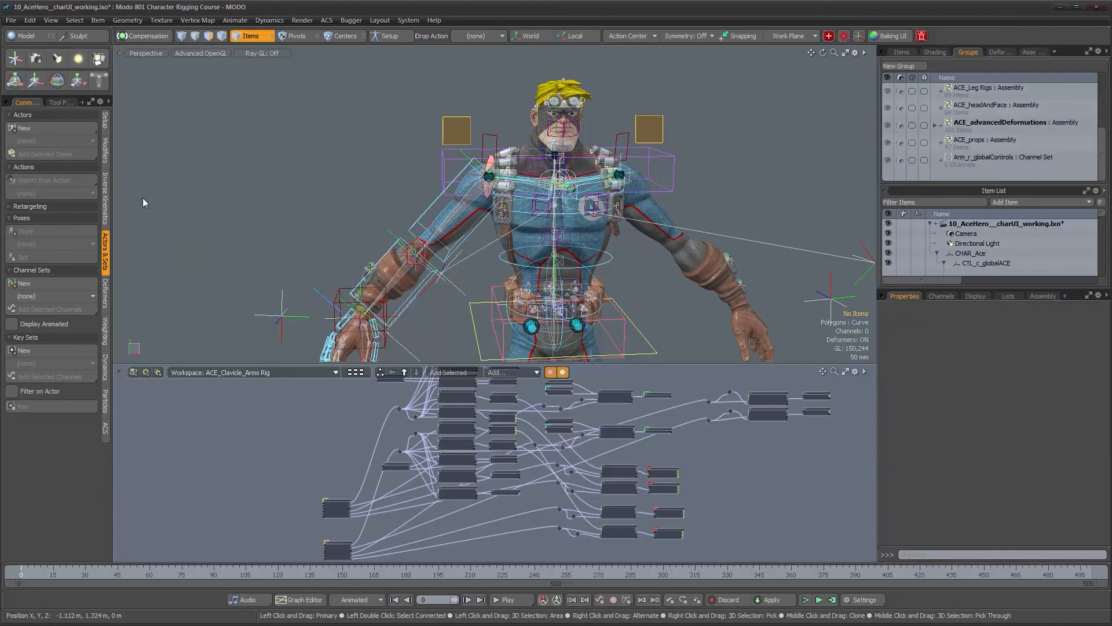
Select CTL_r_armControls and inspect the command assigned to it in its assembly settings.
{"action": "left_click_drag", "start_coordinate": [647, 278], "coordinate": [613, 273], "text": "alt"}
{"action": "left_click", "coordinate": [466, 125]}
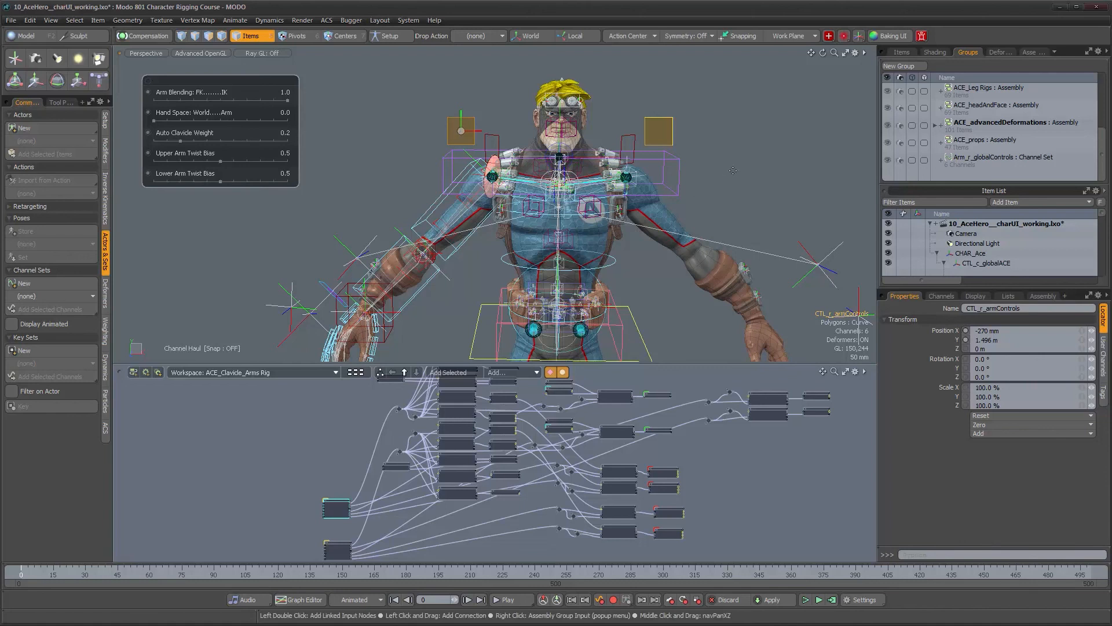
{"action": "key", "text": "space"}
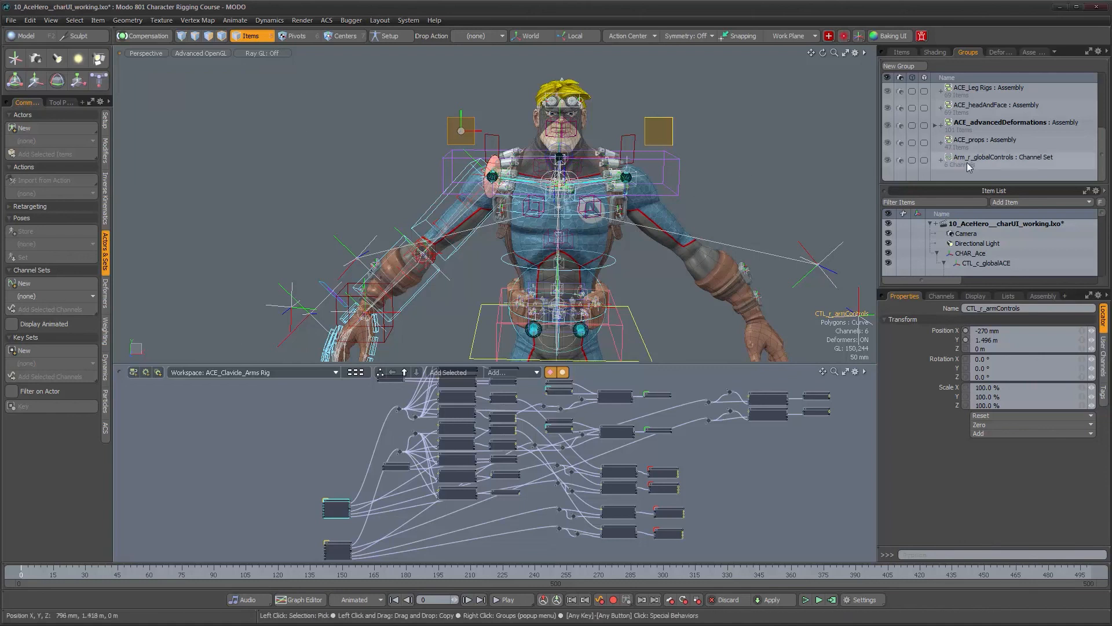
{"action": "left_click_drag", "start_coordinate": [733, 184], "coordinate": [753, 178], "text": "alt"}
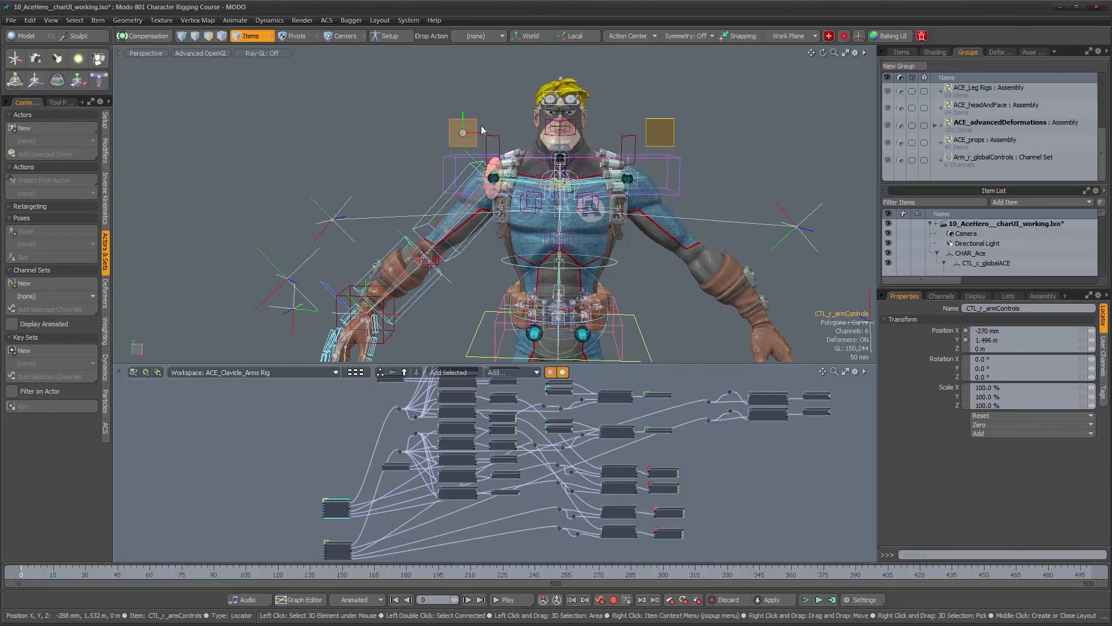
{"action": "left_click", "coordinate": [1043, 296]}
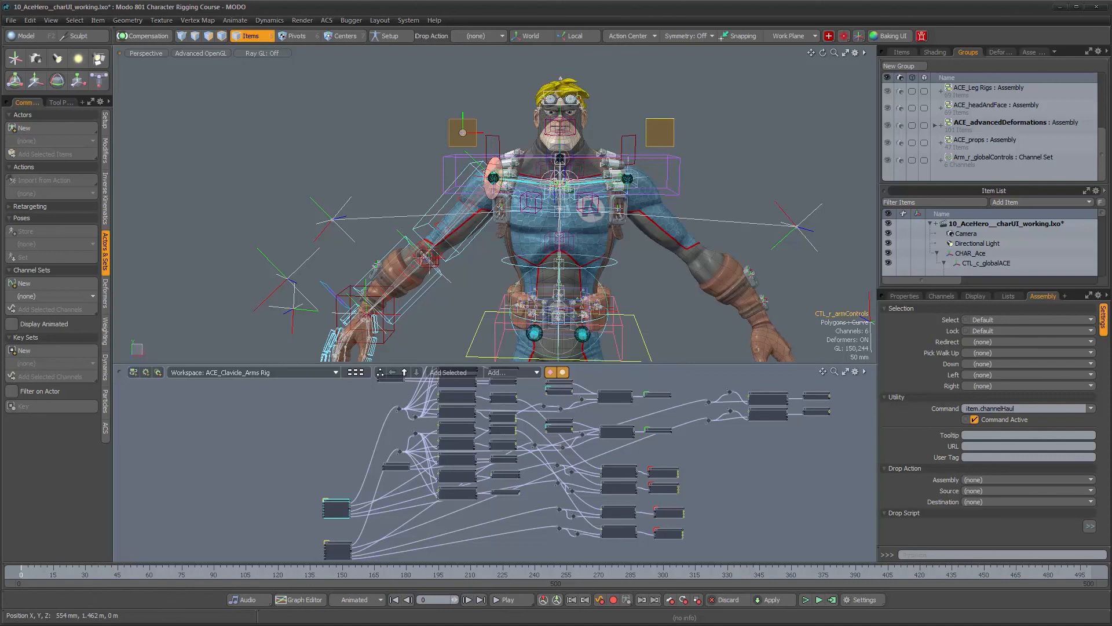
Reveal the Command History and select the Arm_r_globalControls channel set to log its selection command.
{"action": "left_click", "coordinate": [970, 161]}
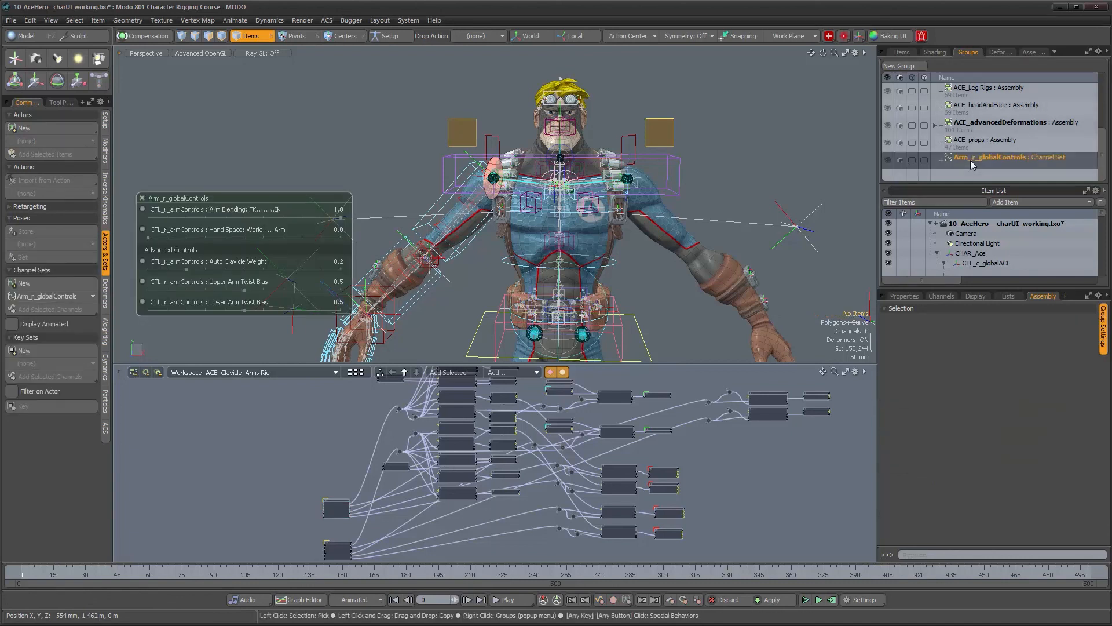
{"action": "left_click", "coordinate": [142, 199]}
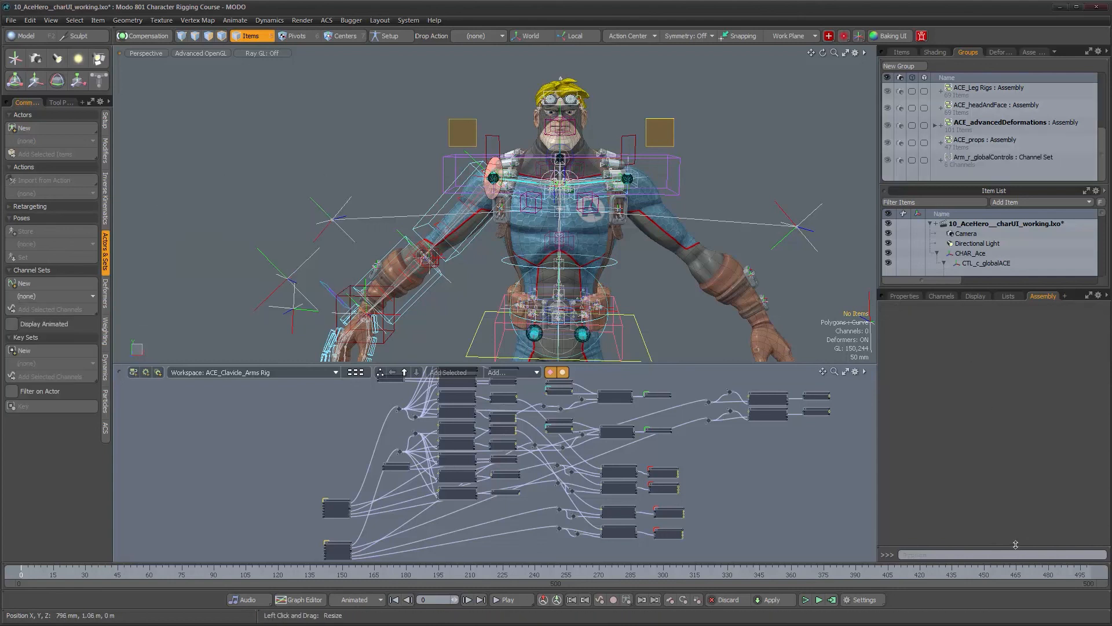
{"action": "left_click_drag", "start_coordinate": [1015, 545], "coordinate": [1017, 404]}
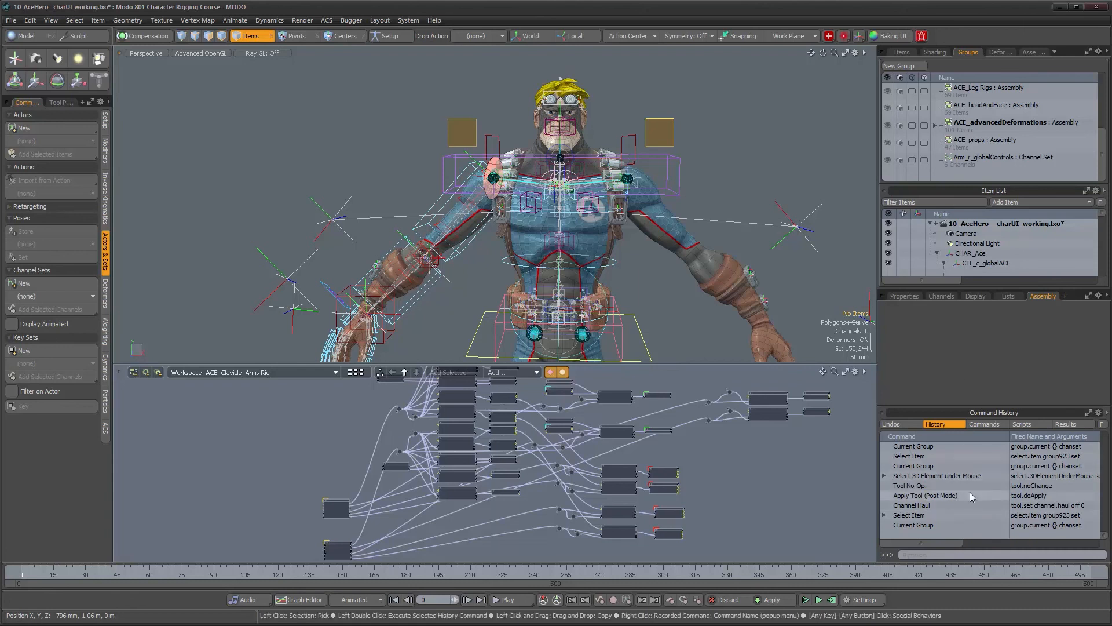
{"action": "middle_click_drag", "start_coordinate": [590, 270], "coordinate": [568, 249], "text": "alt"}
{"action": "left_click_drag", "start_coordinate": [567, 249], "coordinate": [574, 248], "text": "alt"}
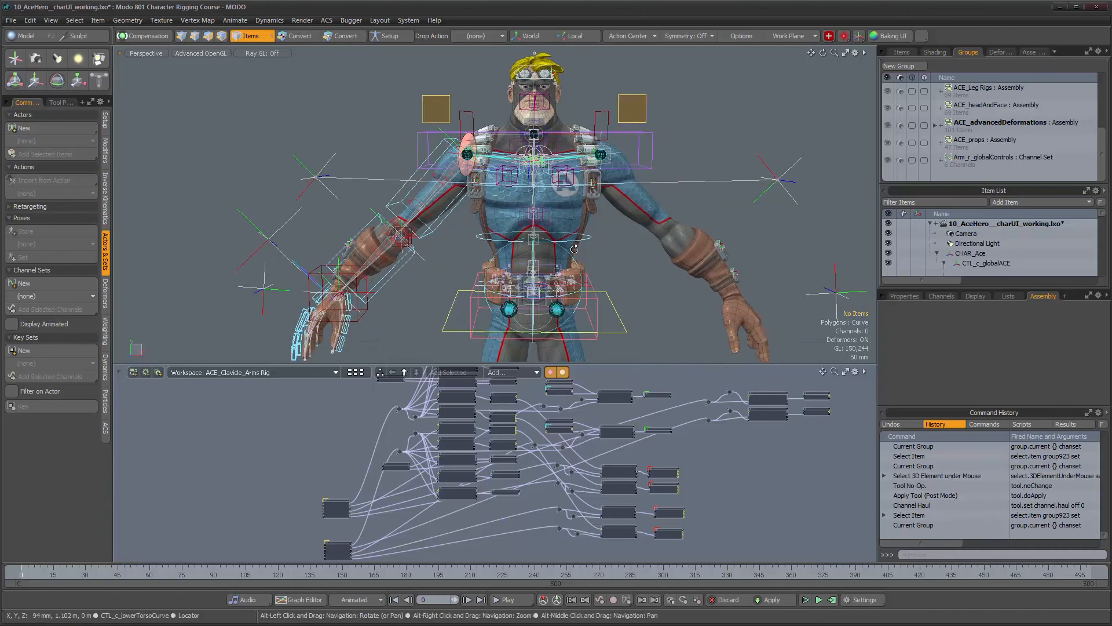
{"action": "left_click", "coordinate": [979, 164]}
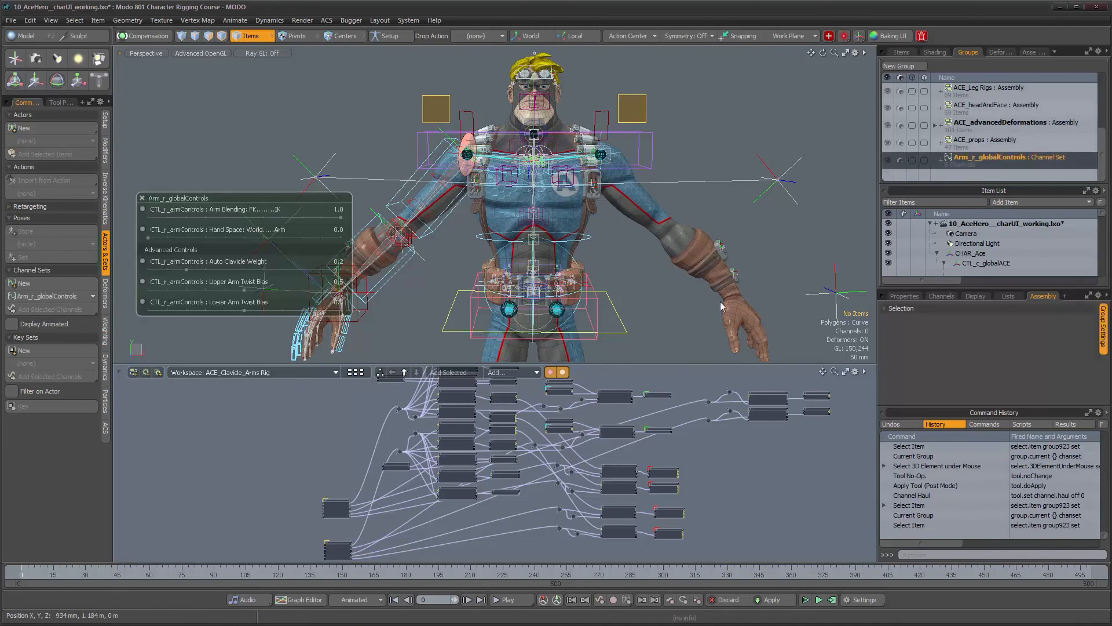
Copy the logged command select.item group923 set from the Command History.
{"action": "left_click", "coordinate": [1031, 525]}
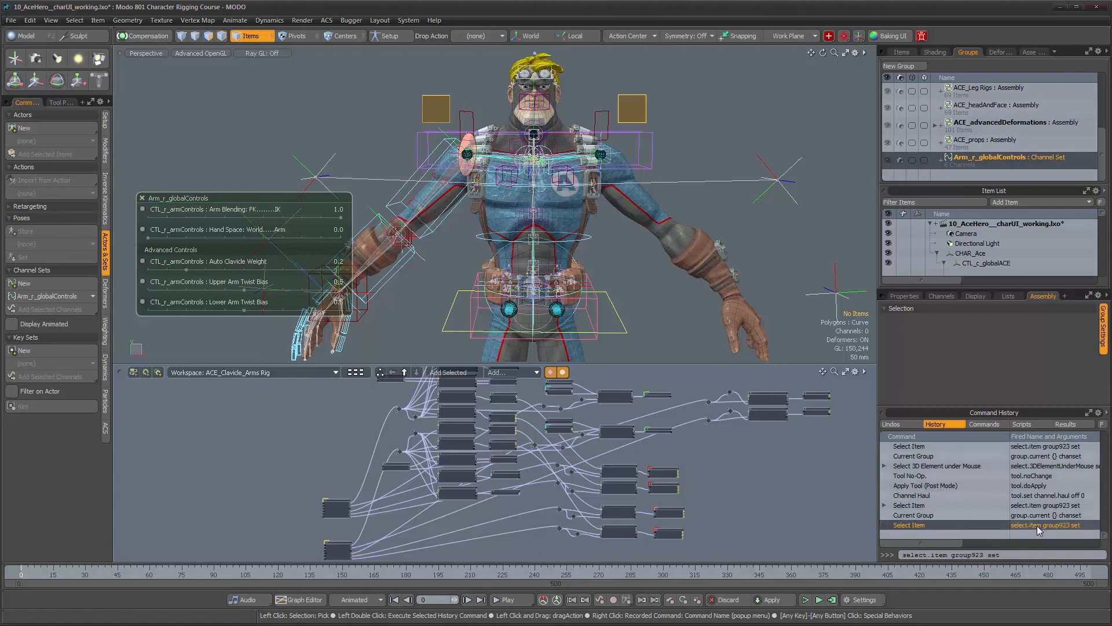
{"action": "right_click", "coordinate": [1053, 526]}
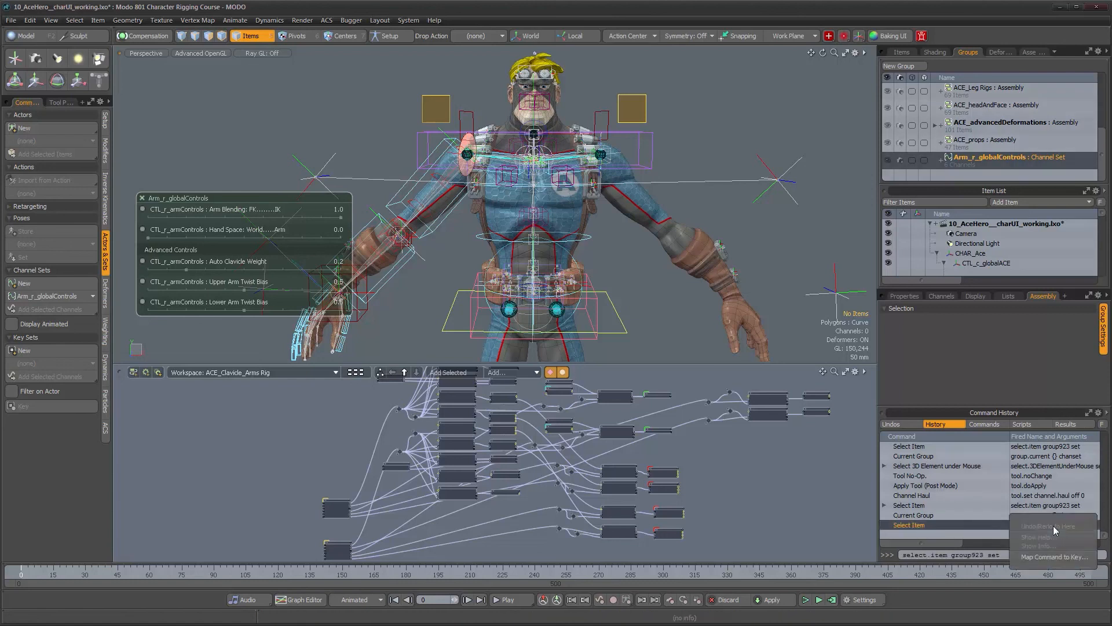
{"action": "left_click", "coordinate": [1045, 484]}
{"action": "right_click", "coordinate": [1057, 526]}
{"action": "left_click", "coordinate": [1025, 392]}
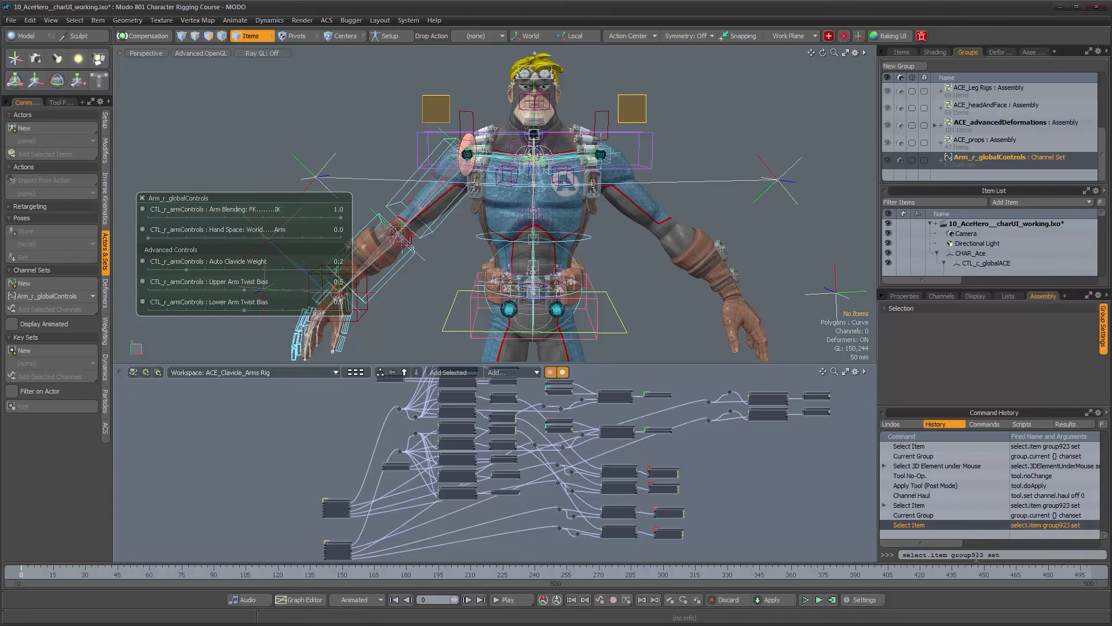
{"action": "left_click_drag", "start_coordinate": [1004, 555], "coordinate": [891, 554]}
{"action": "key", "text": "ctrl+c"}
{"action": "right_click", "coordinate": [936, 555]}
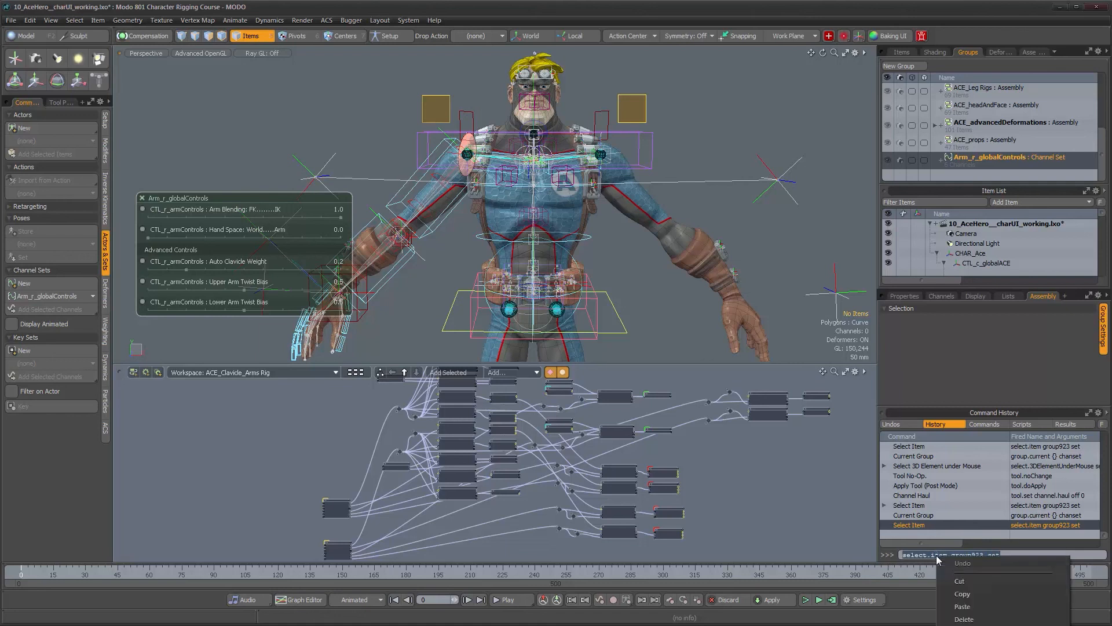
{"action": "left_click", "coordinate": [964, 595]}
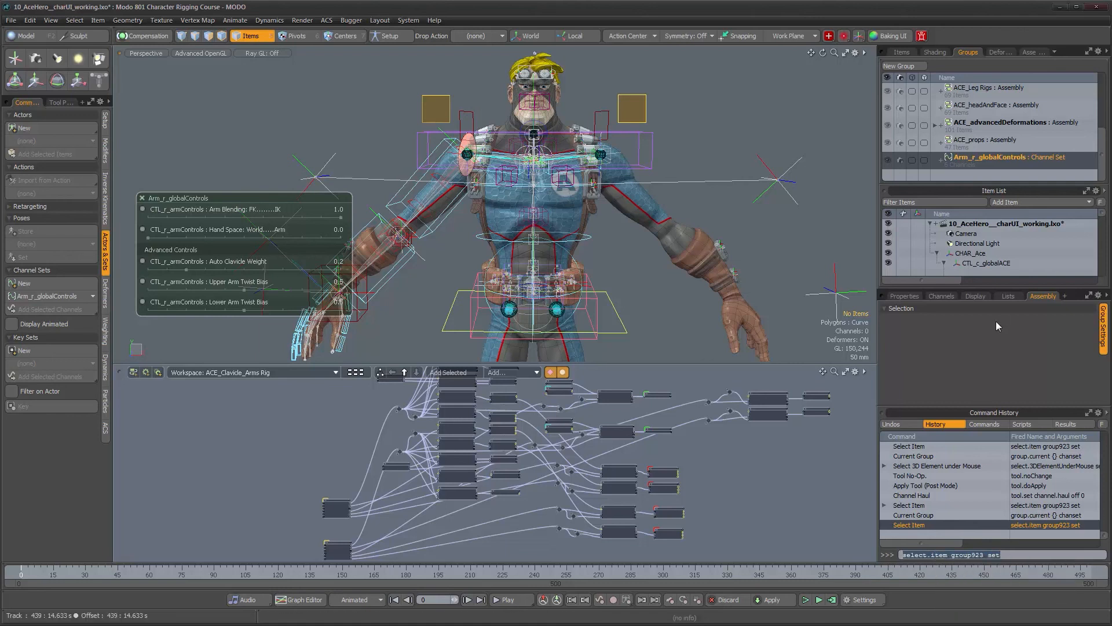
{"action": "type", "text": "q"}
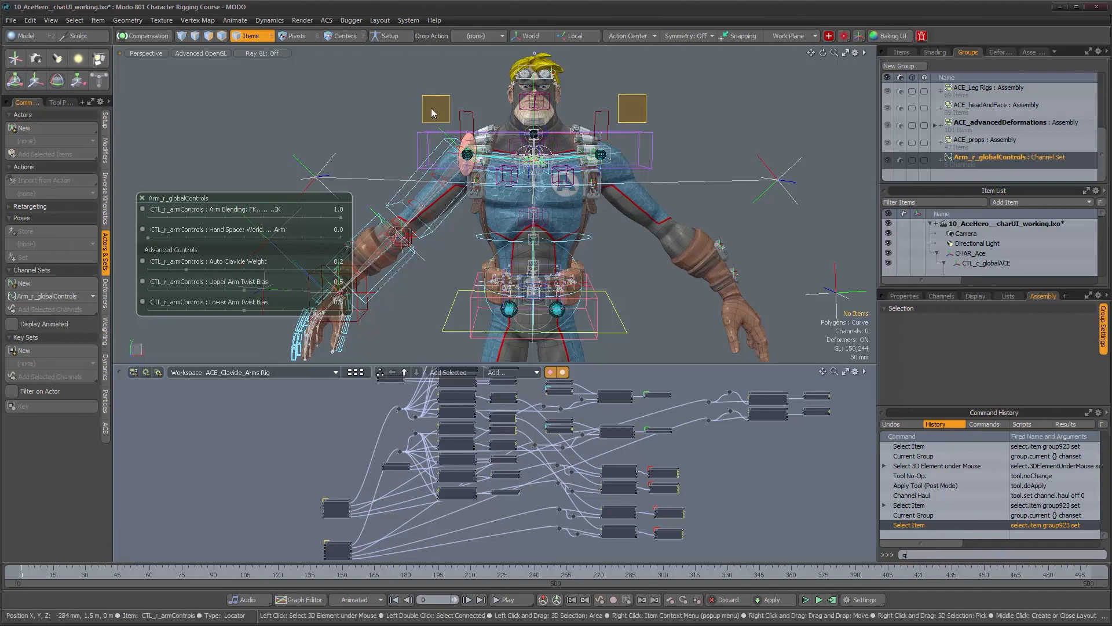
Select CTL_r_armControls and replace its assigned command with select.item group923 set.
{"action": "left_click", "coordinate": [142, 199]}
{"action": "left_click", "coordinate": [433, 110]}
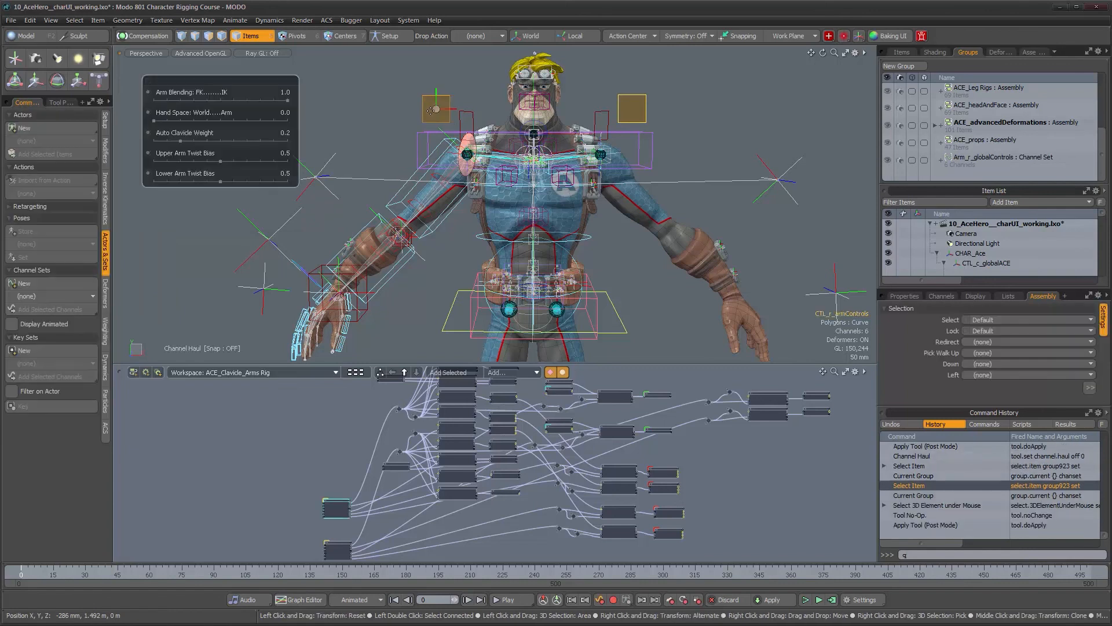
{"action": "left_click_drag", "start_coordinate": [1005, 406], "coordinate": [1013, 582]}
{"action": "left_click", "coordinate": [1038, 409]}
{"action": "key", "text": "ctrl+v"}
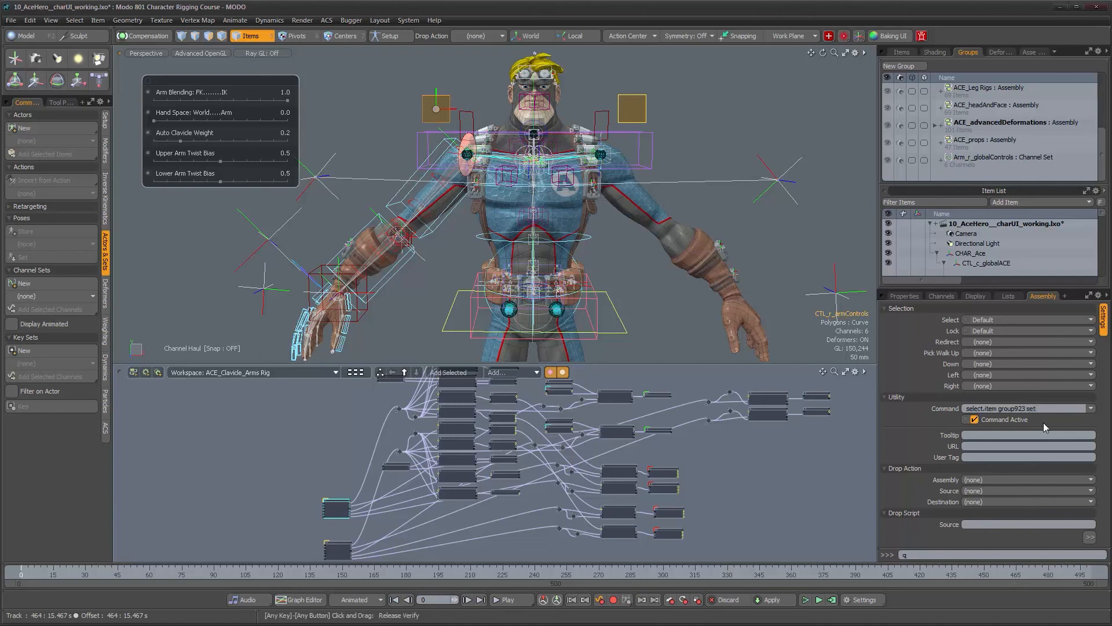
{"action": "left_click", "coordinate": [210, 242]}
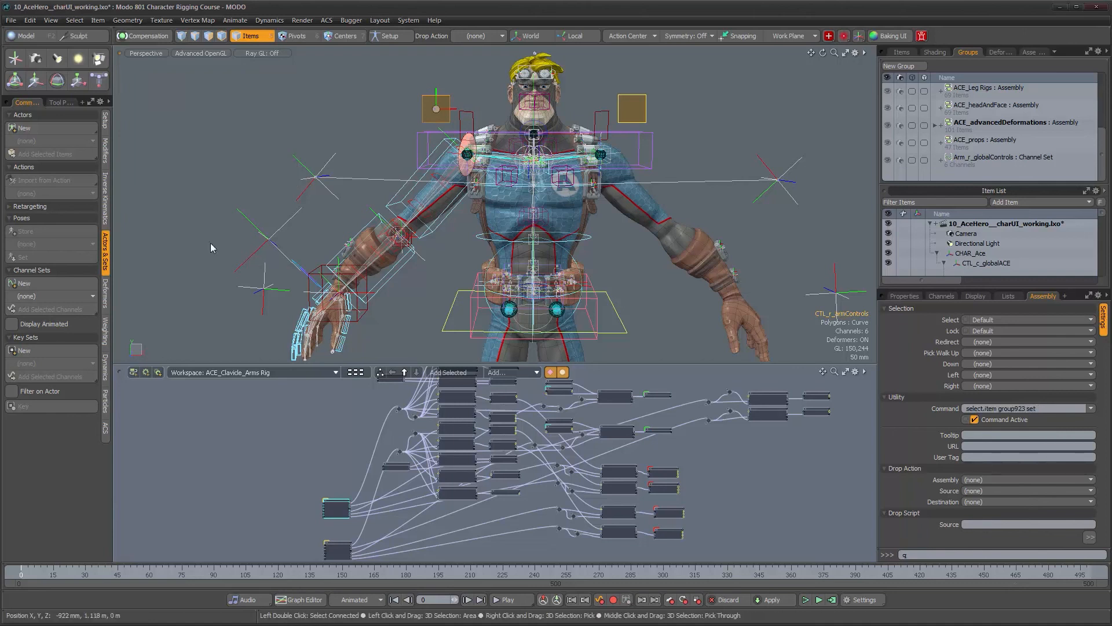
Test CTL_r_armControls as a trigger for the Arm_r_globalControls channel set and move the set's display clear of the character's arm.
{"action": "left_click", "coordinate": [436, 116]}
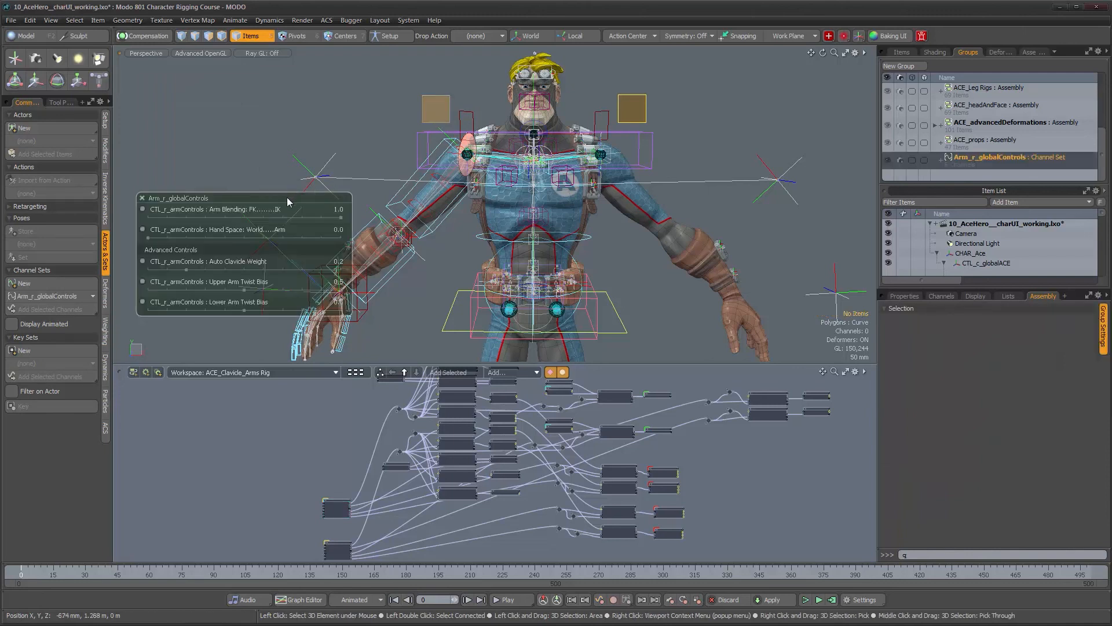
{"action": "left_click_drag", "start_coordinate": [277, 94], "coordinate": [276, 84]}
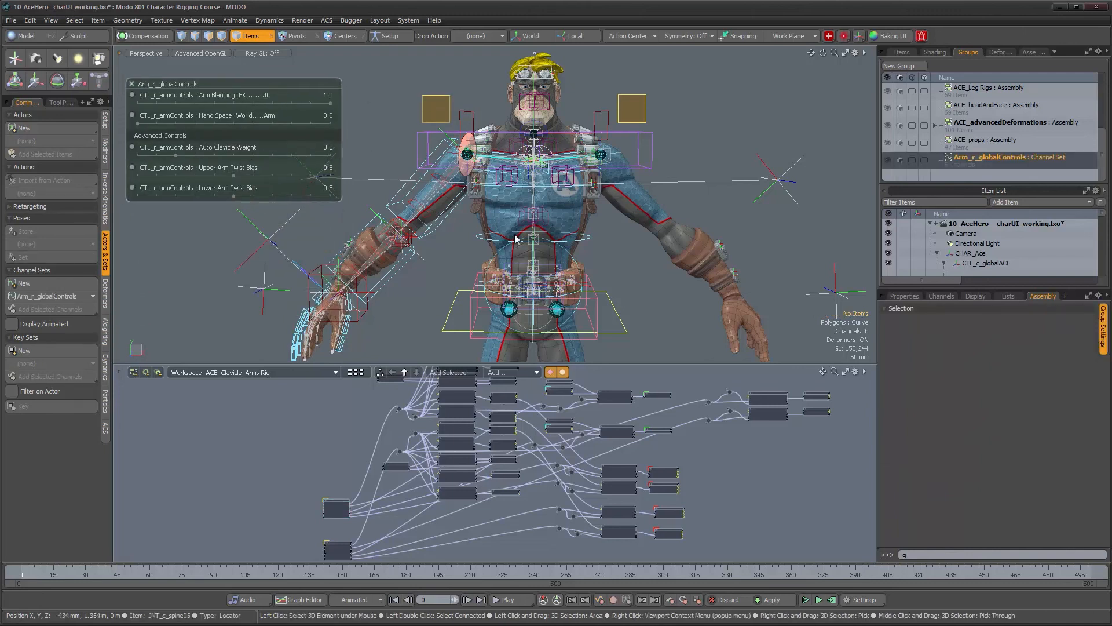
{"action": "left_click_drag", "start_coordinate": [555, 224], "coordinate": [490, 256], "text": "alt"}
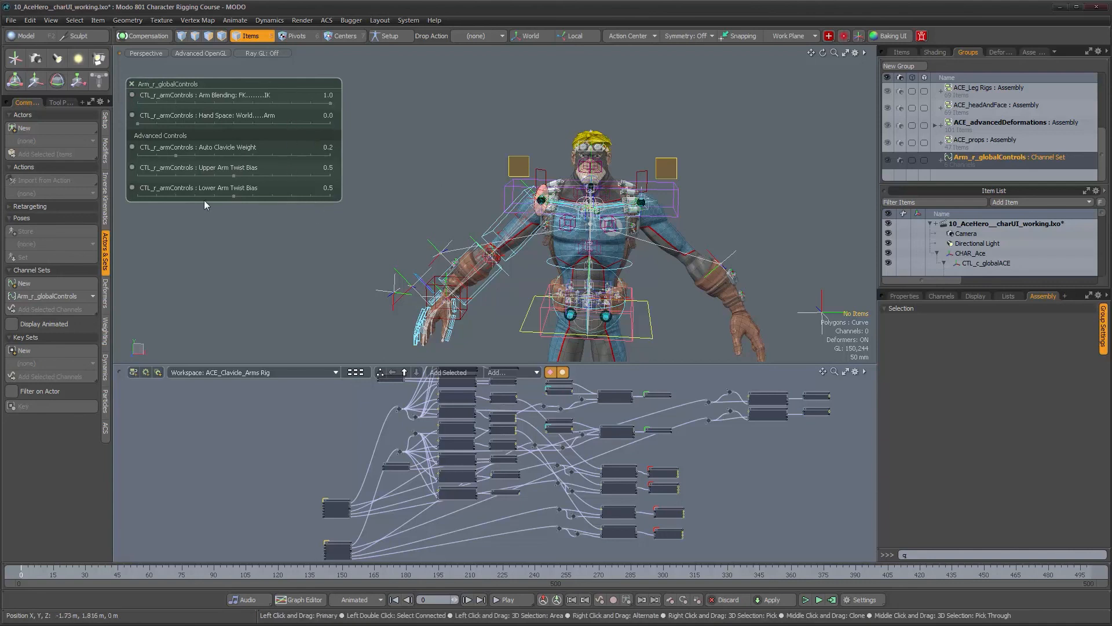
{"action": "left_click_drag", "start_coordinate": [391, 265], "coordinate": [500, 242], "text": "alt"}
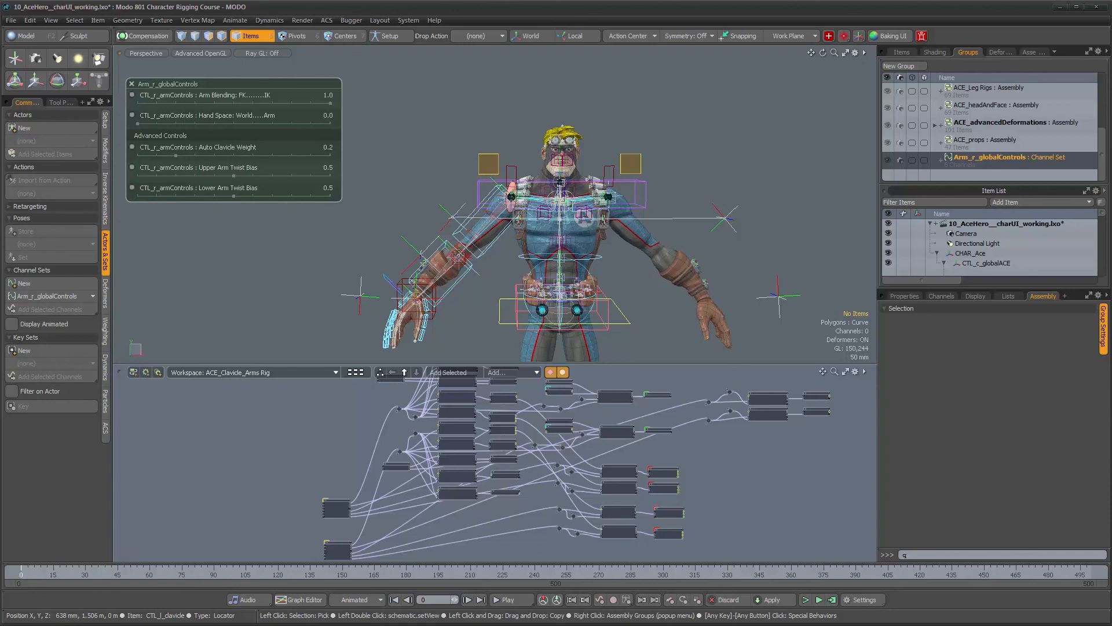
{"action": "left_click_drag", "start_coordinate": [585, 284], "coordinate": [473, 280], "text": "alt"}
{"action": "scroll", "coordinate": [548, 236], "scroll_direction": "up", "scroll_amount": 4}
{"action": "left_click_drag", "start_coordinate": [547, 232], "coordinate": [542, 271], "text": "alt+shift"}
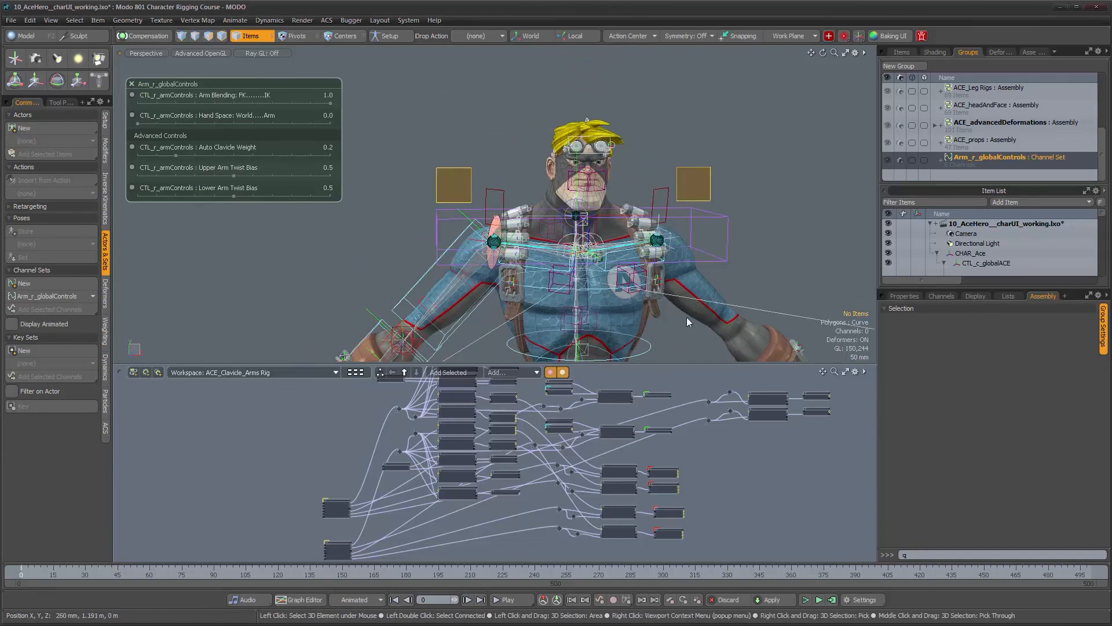